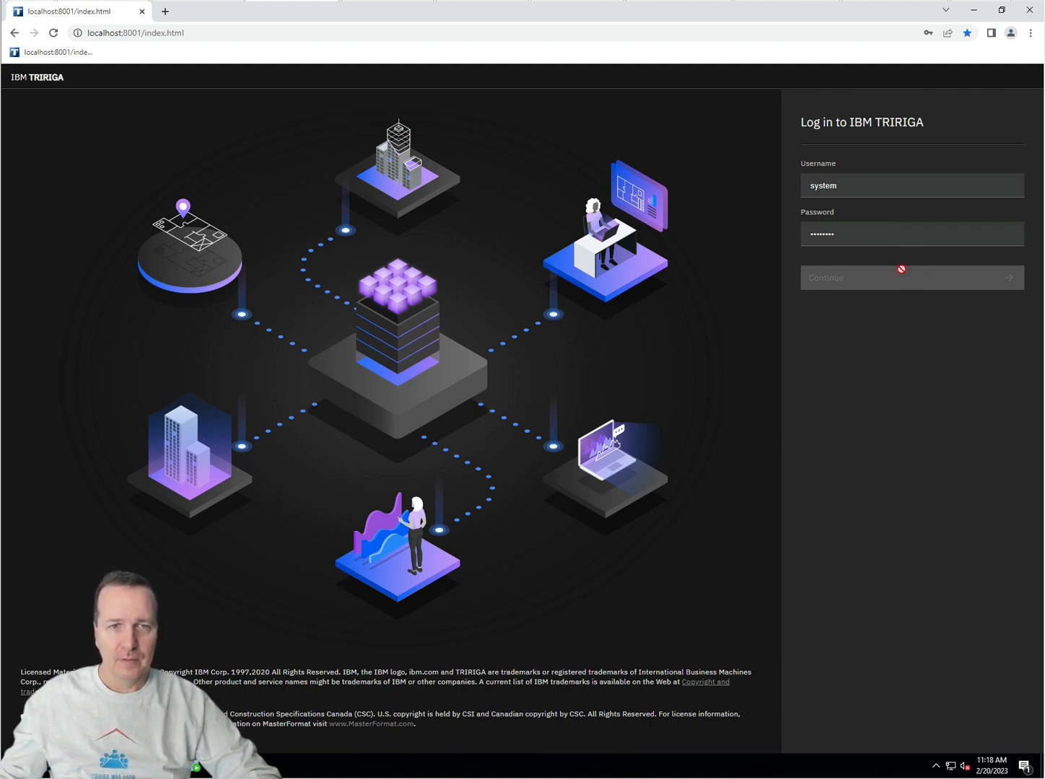
Step: Sign in to IBM TRIRIGA with the saved account password to reach Home
click(881, 249)
click(828, 278)
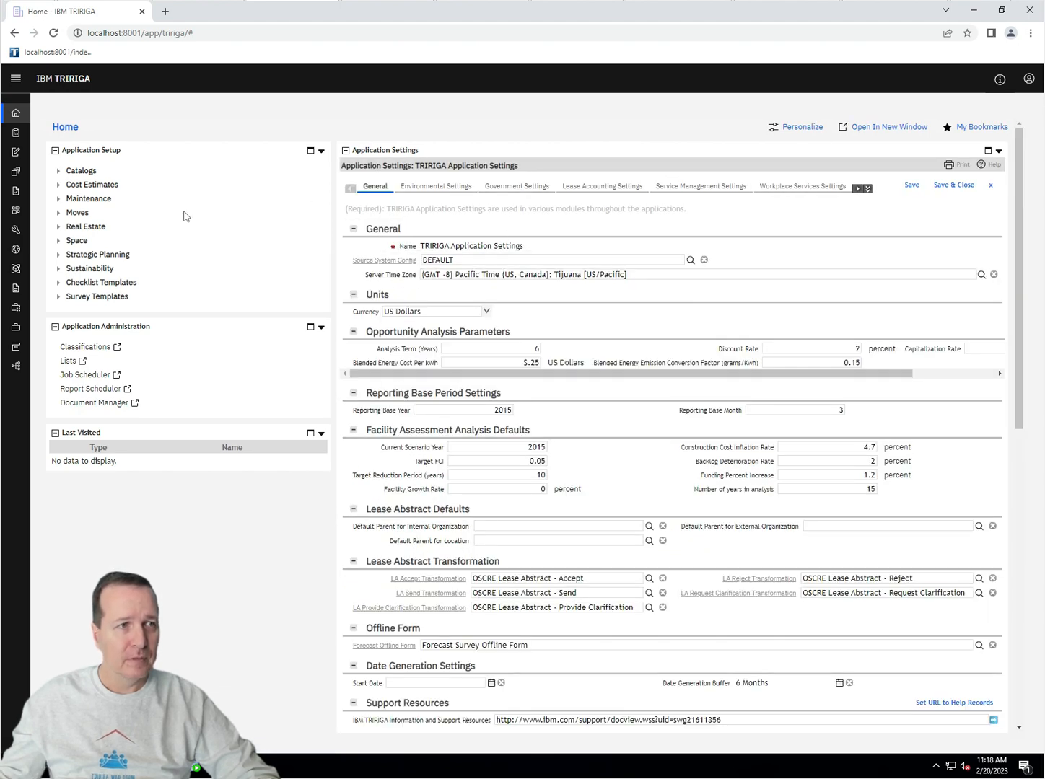
Step: Filter Report Manager's System Reports by name 'cst' and open the cstSports - Manager Query
mouse_move(16, 195)
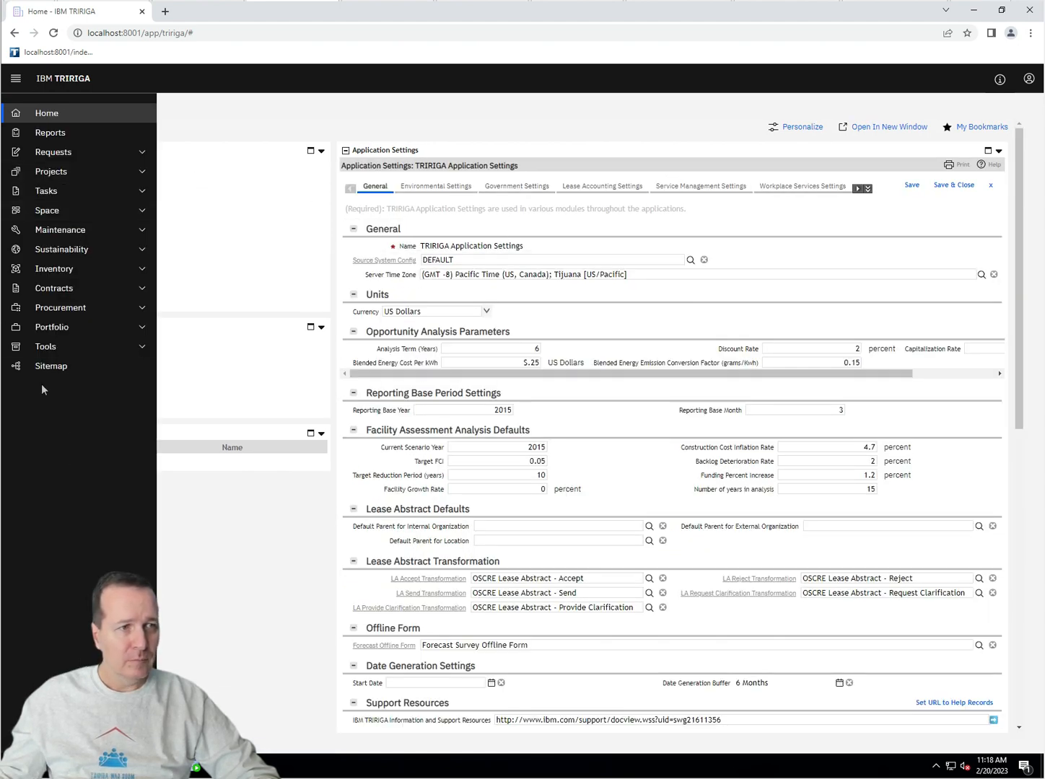
click(43, 347)
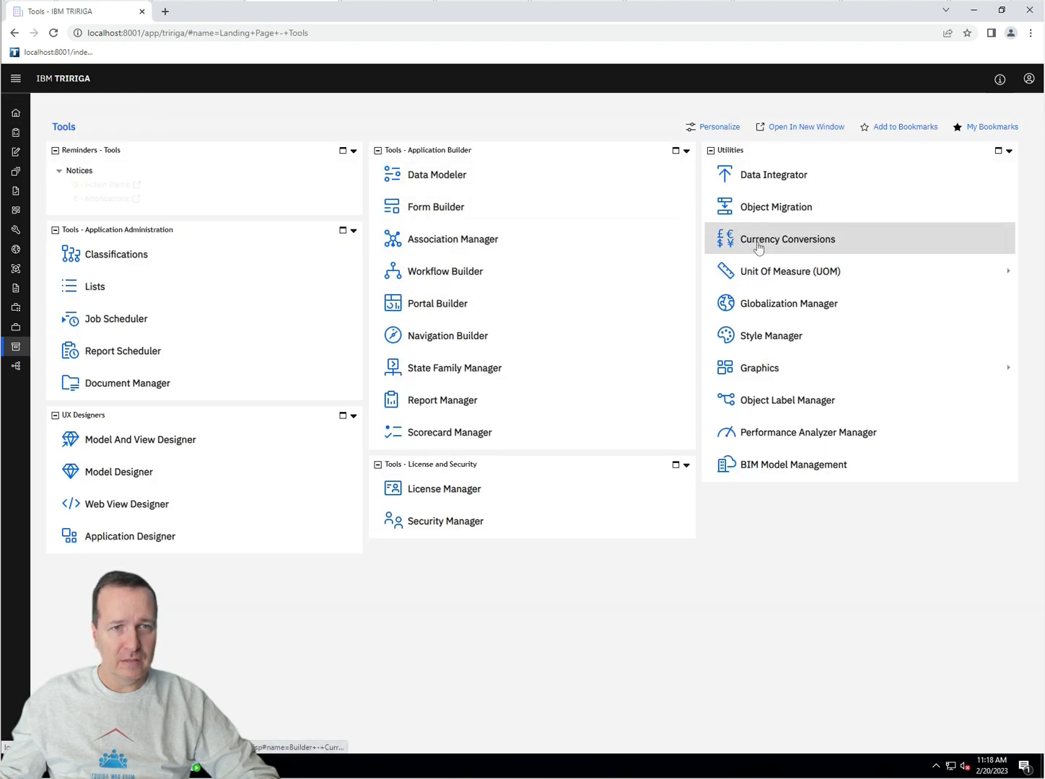
click(474, 396)
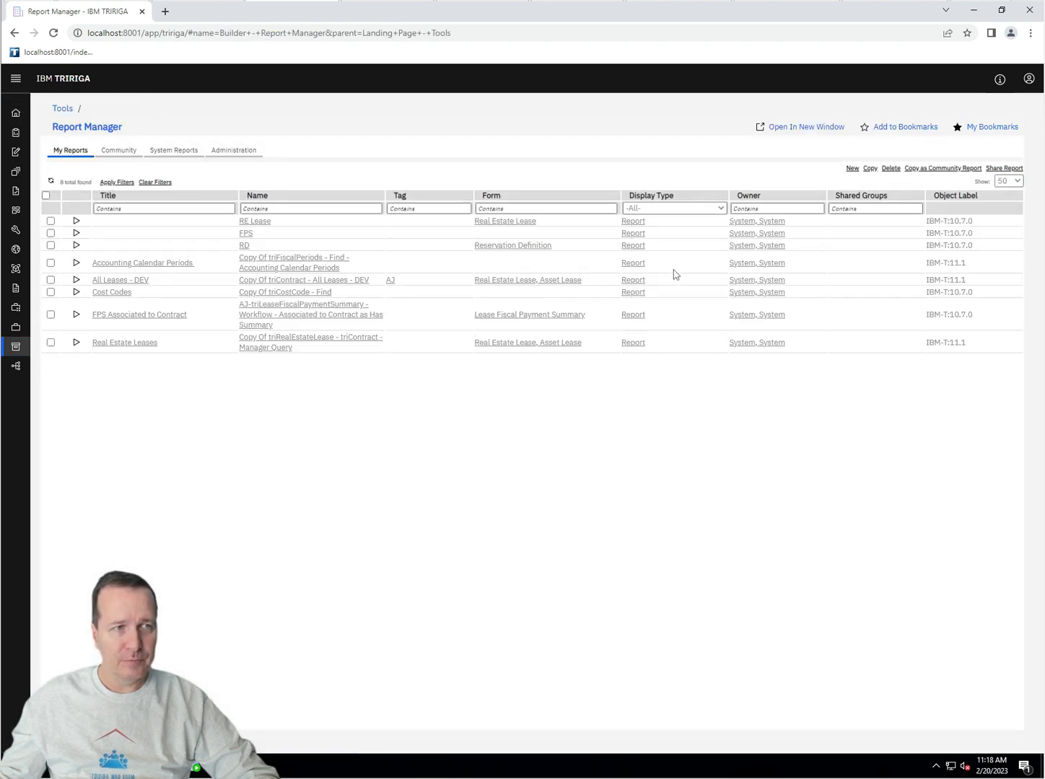
click(171, 150)
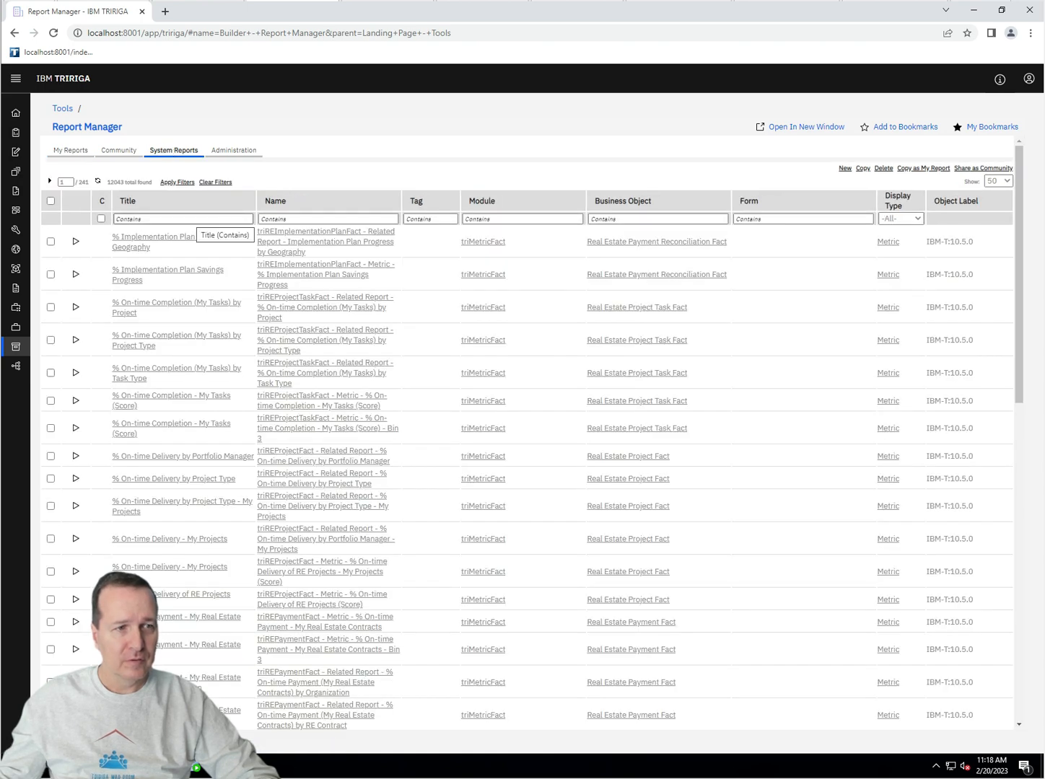
click(292, 219)
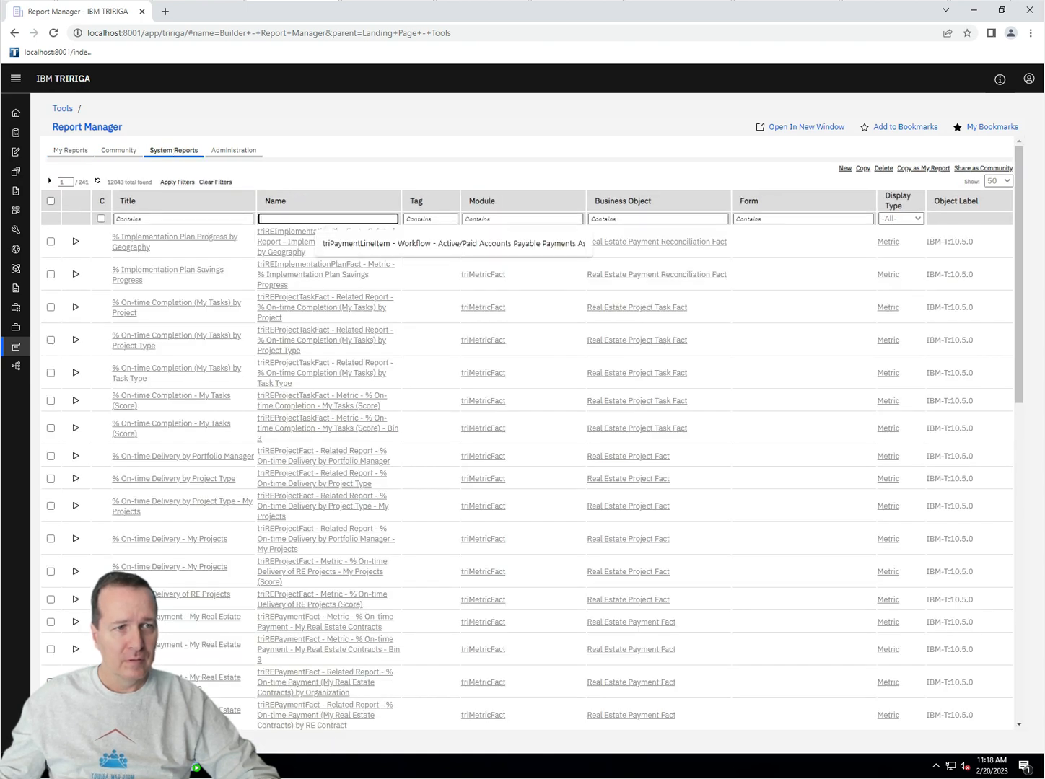
text(cst)
key(Return)
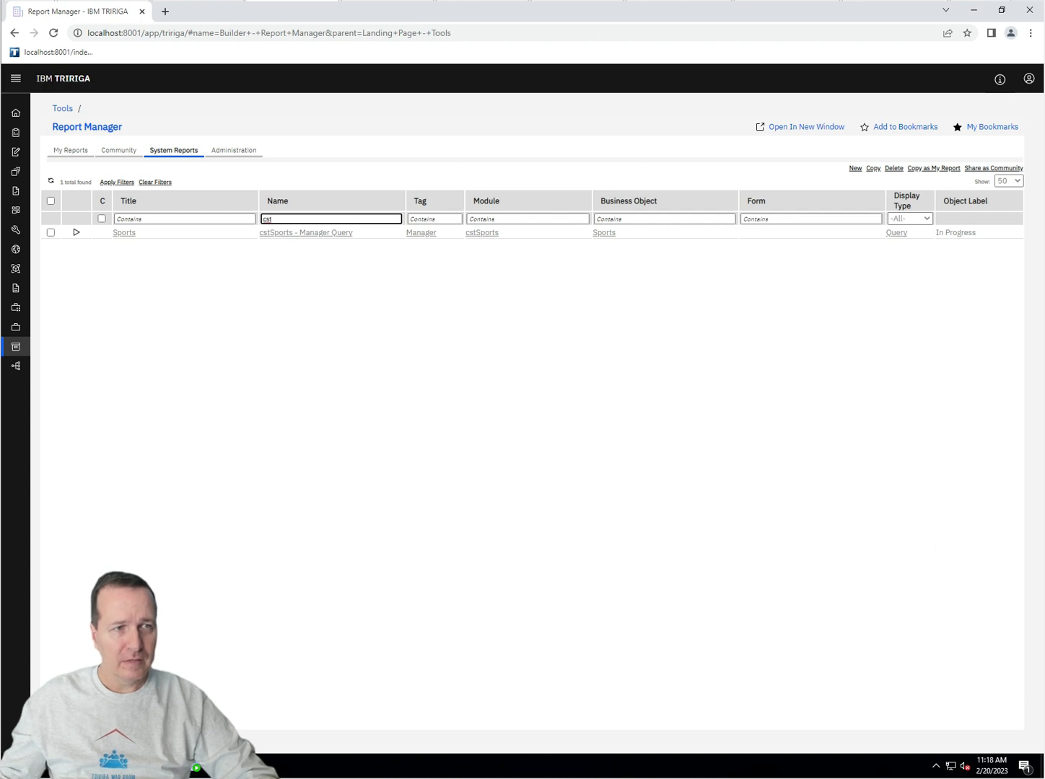
click(282, 237)
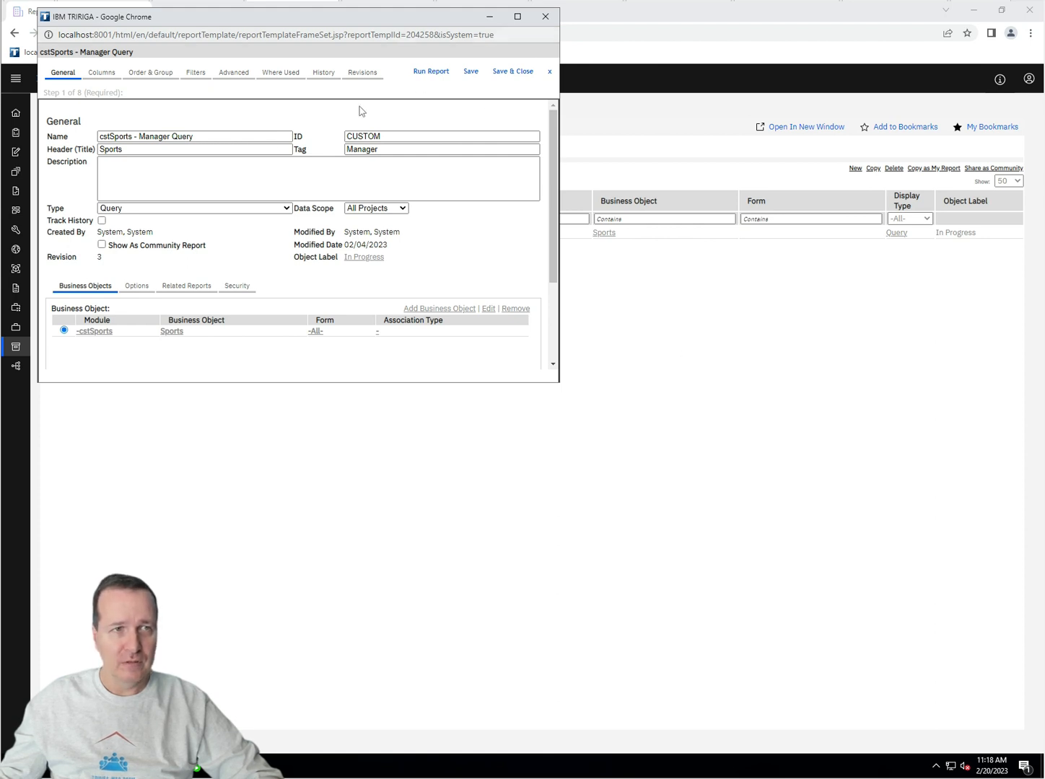
click(544, 16)
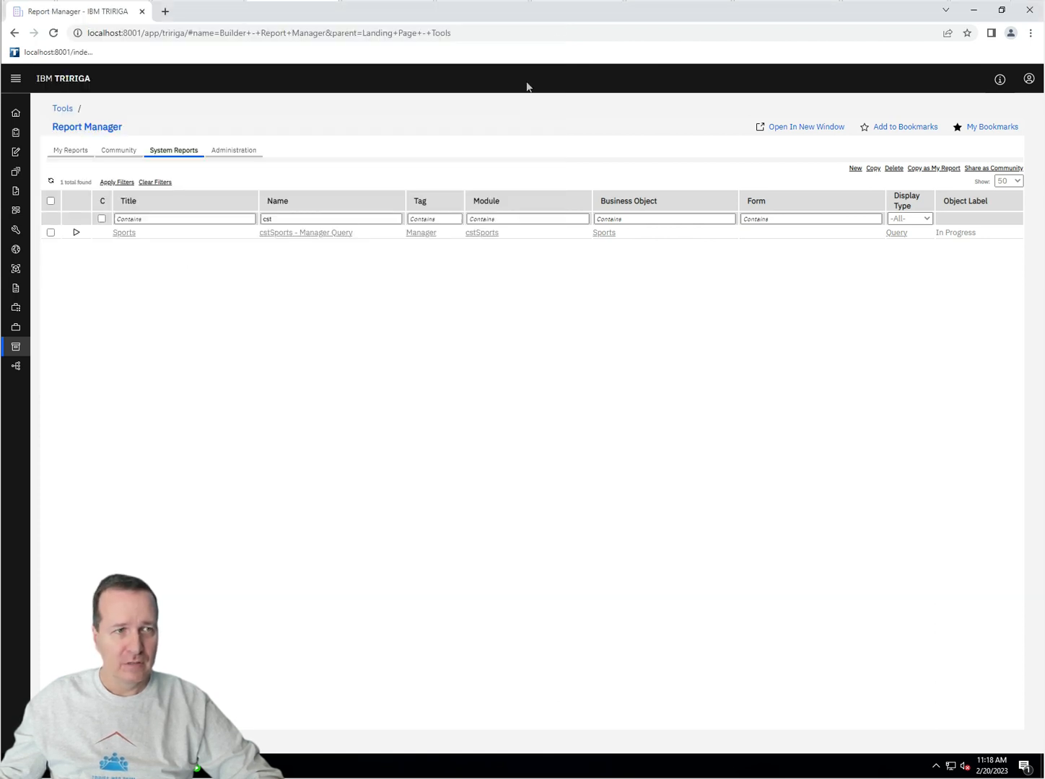
click(76, 232)
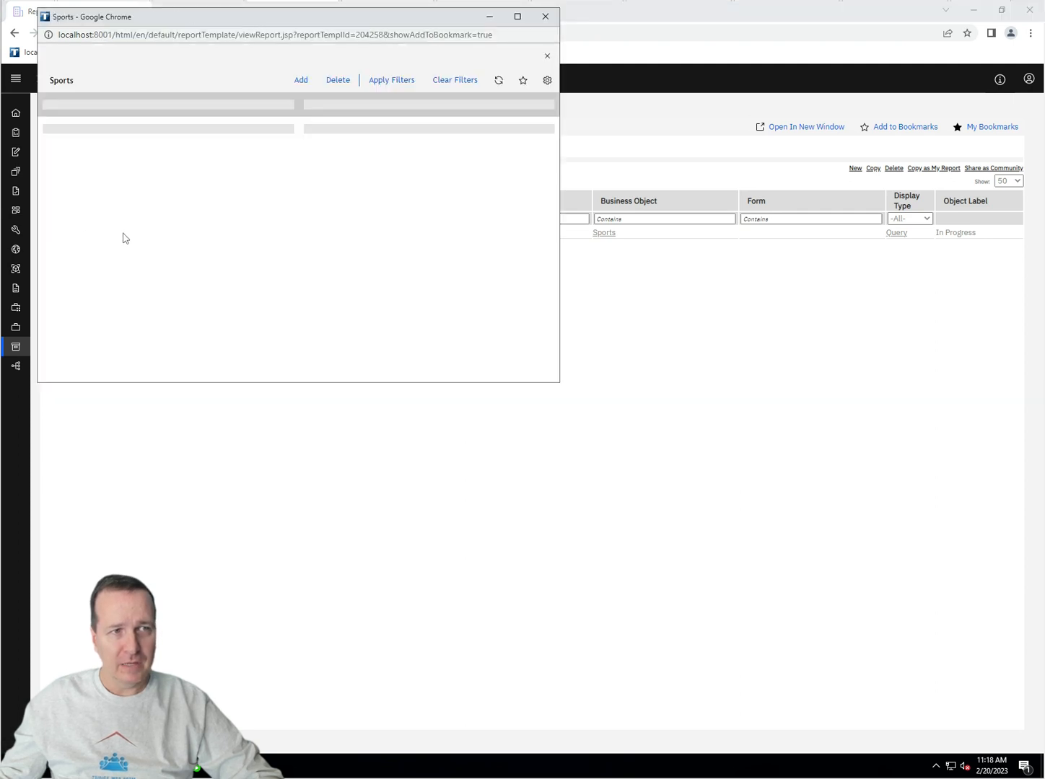
click(294, 81)
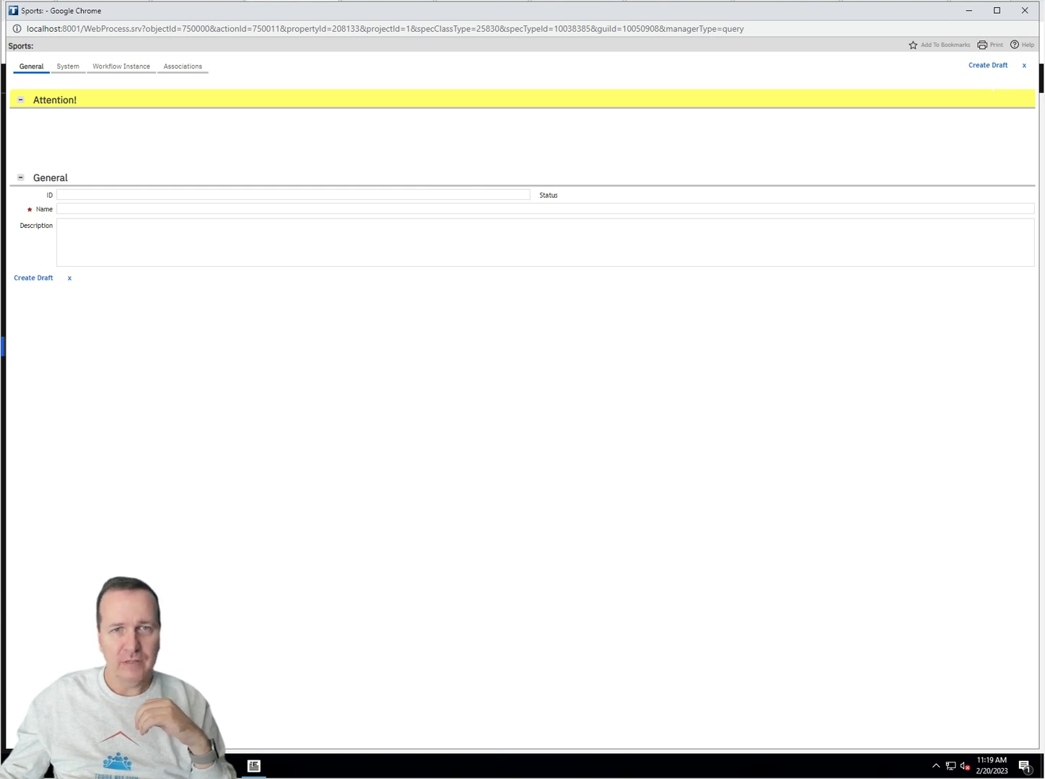
click(69, 67)
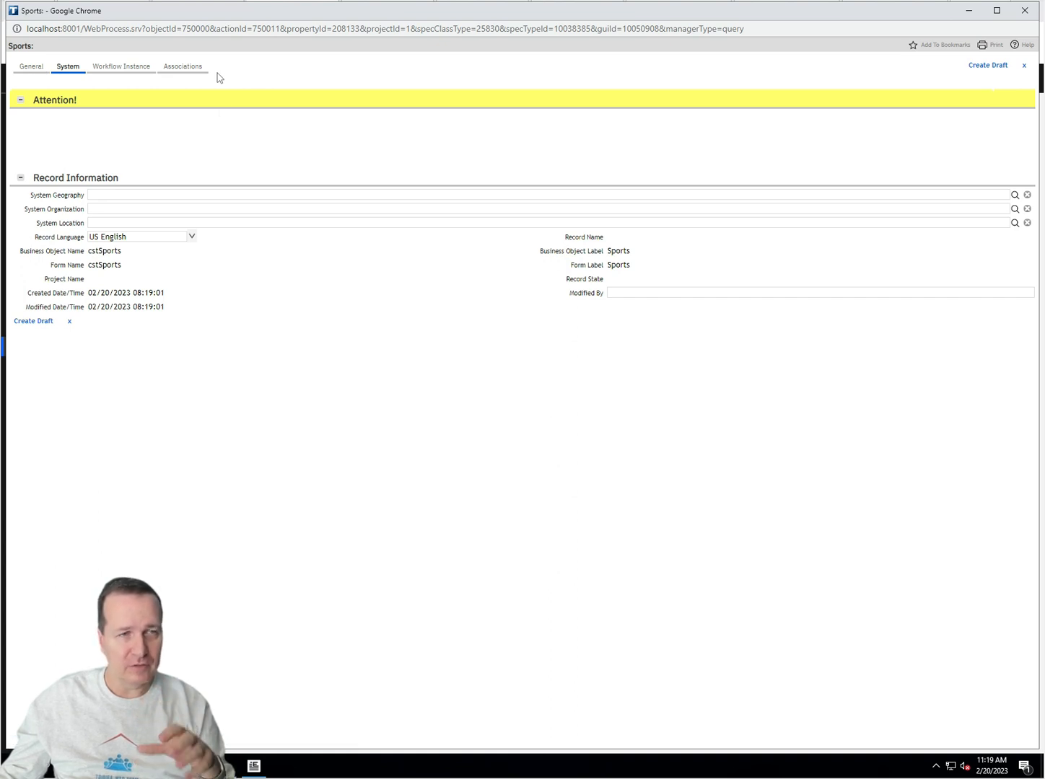
click(968, 14)
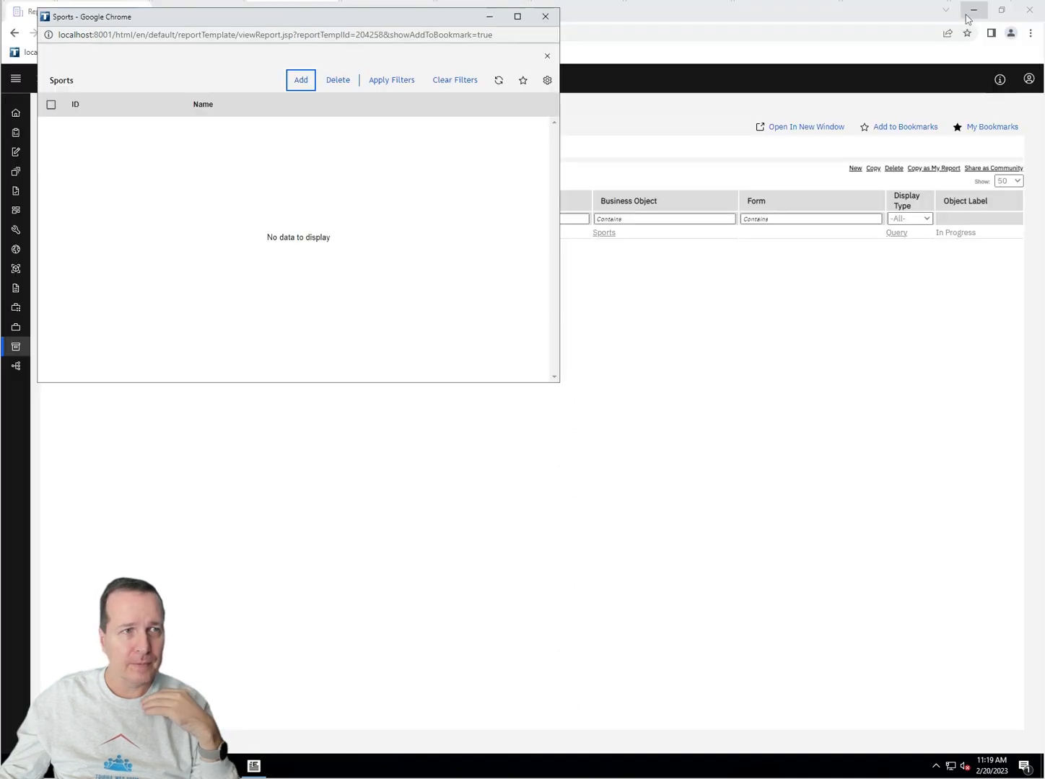
click(488, 16)
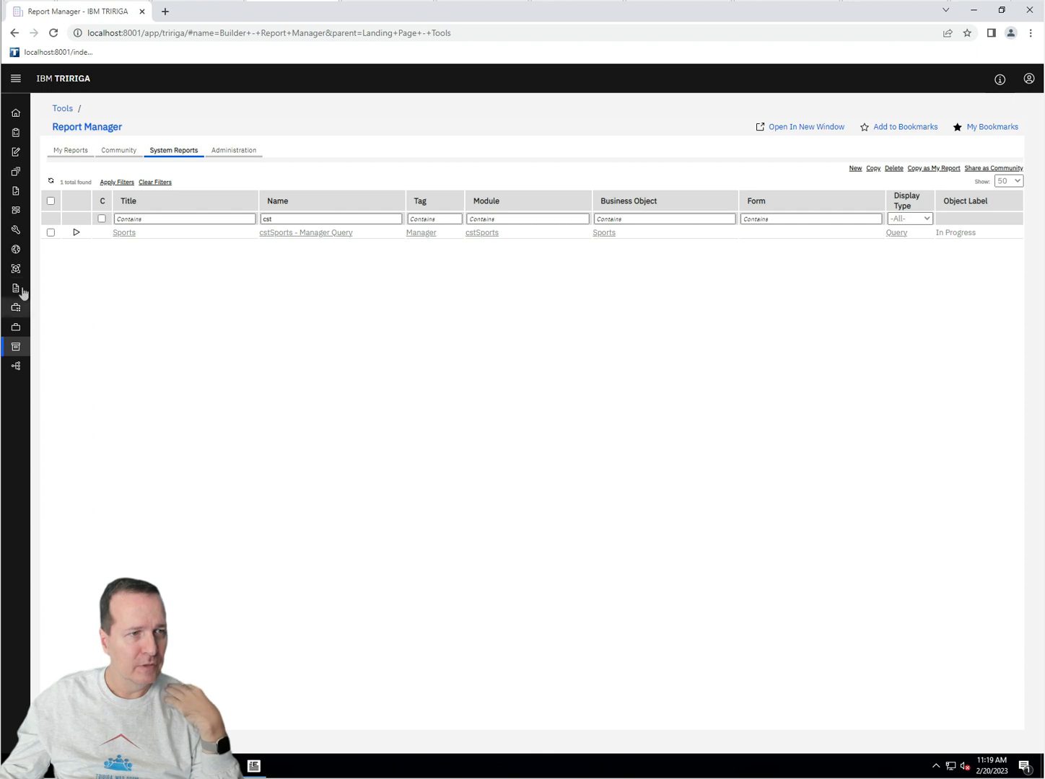
Step: Open the Tools landing page in a new browser tab and switch to it
right_click(37, 348)
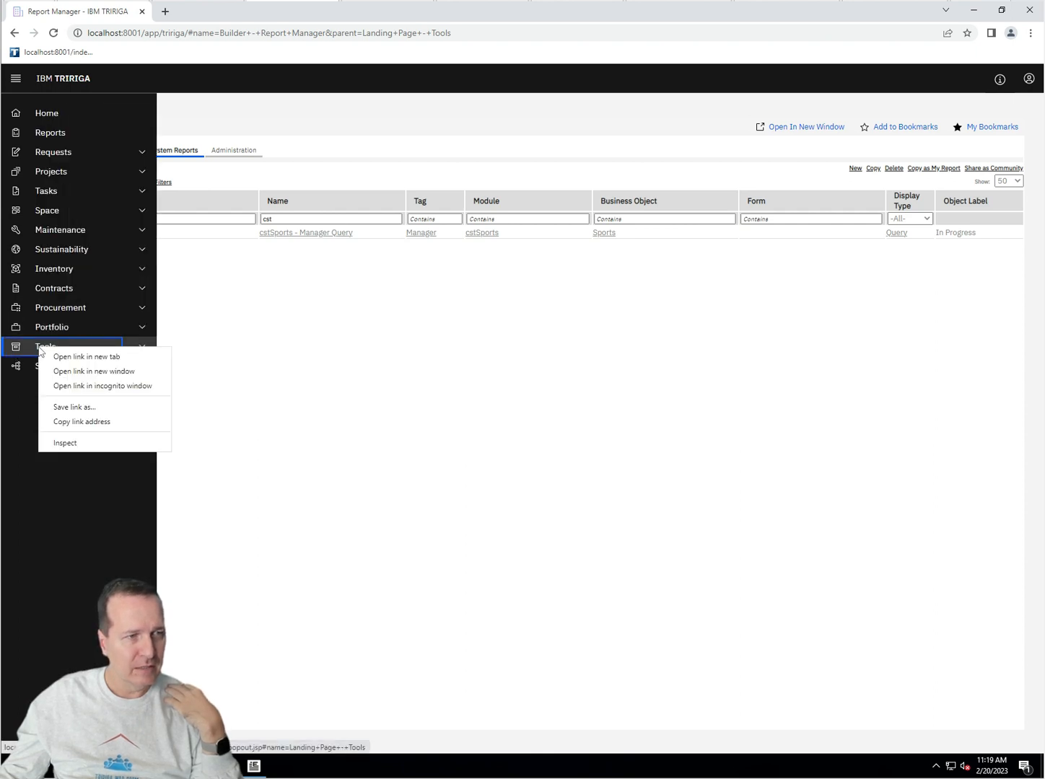
click(91, 358)
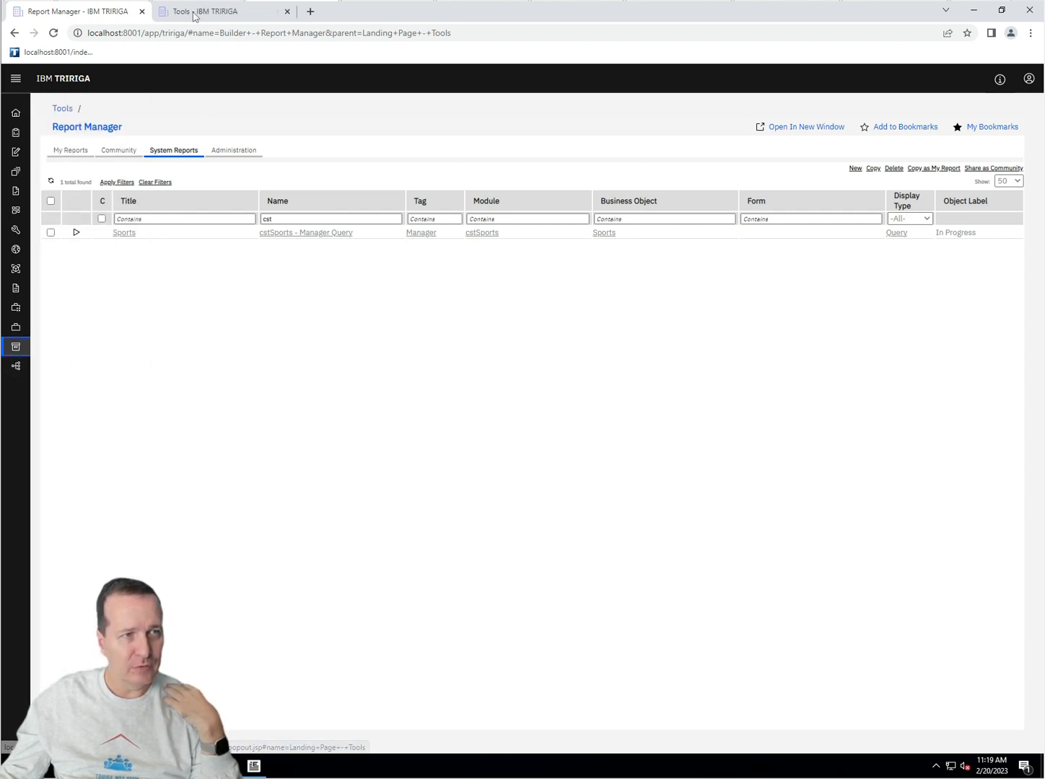
click(196, 13)
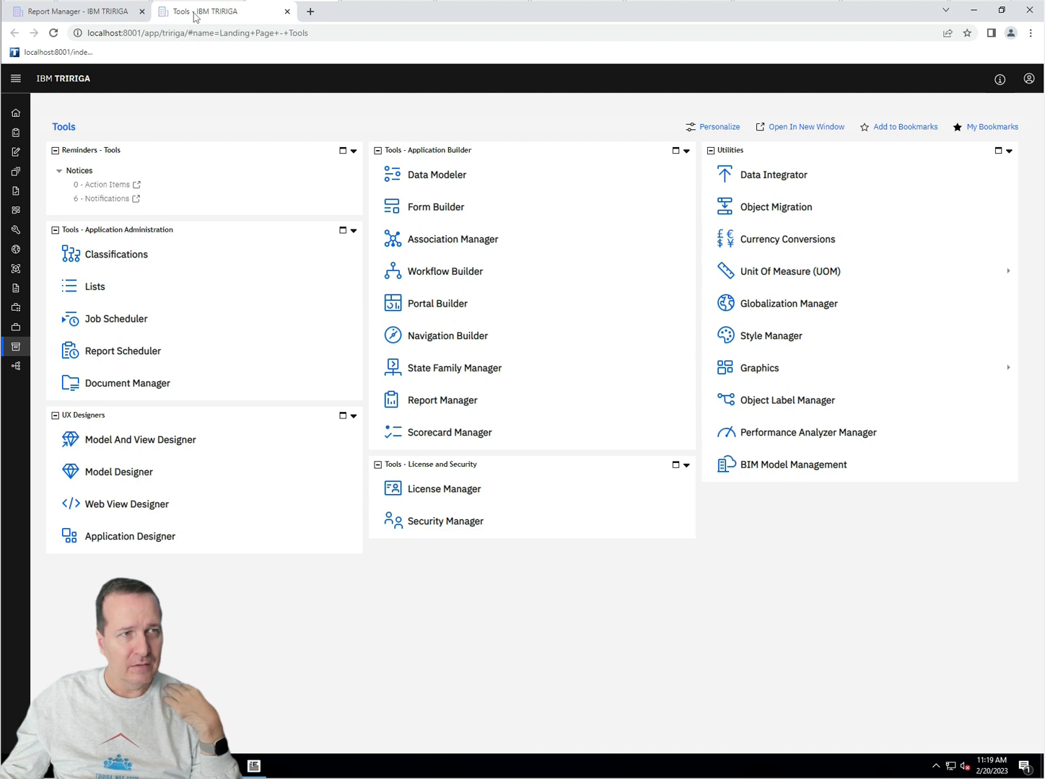
mouse_move(22, 347)
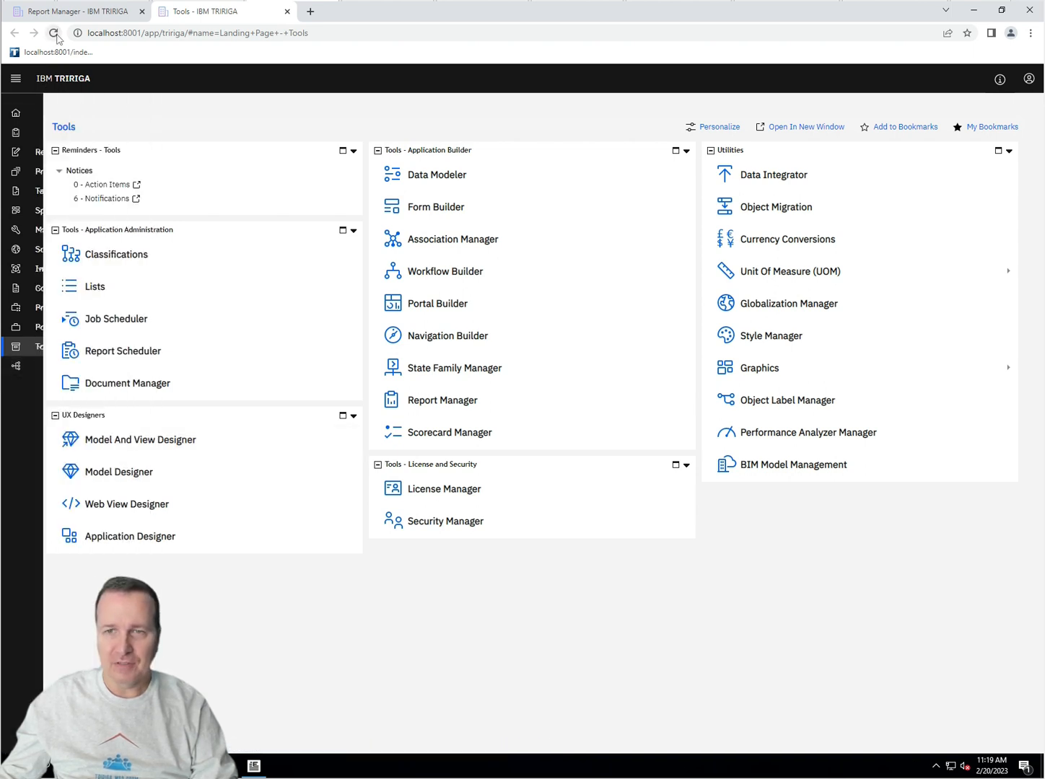
mouse_move(93, 360)
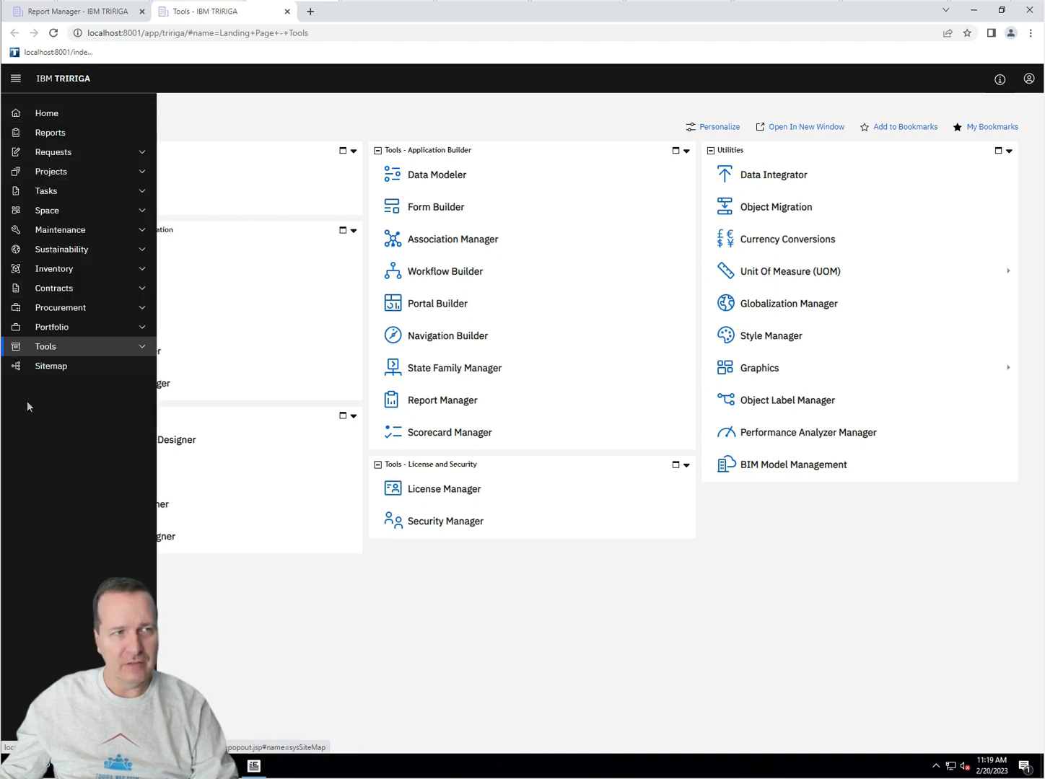
right_click(65, 85)
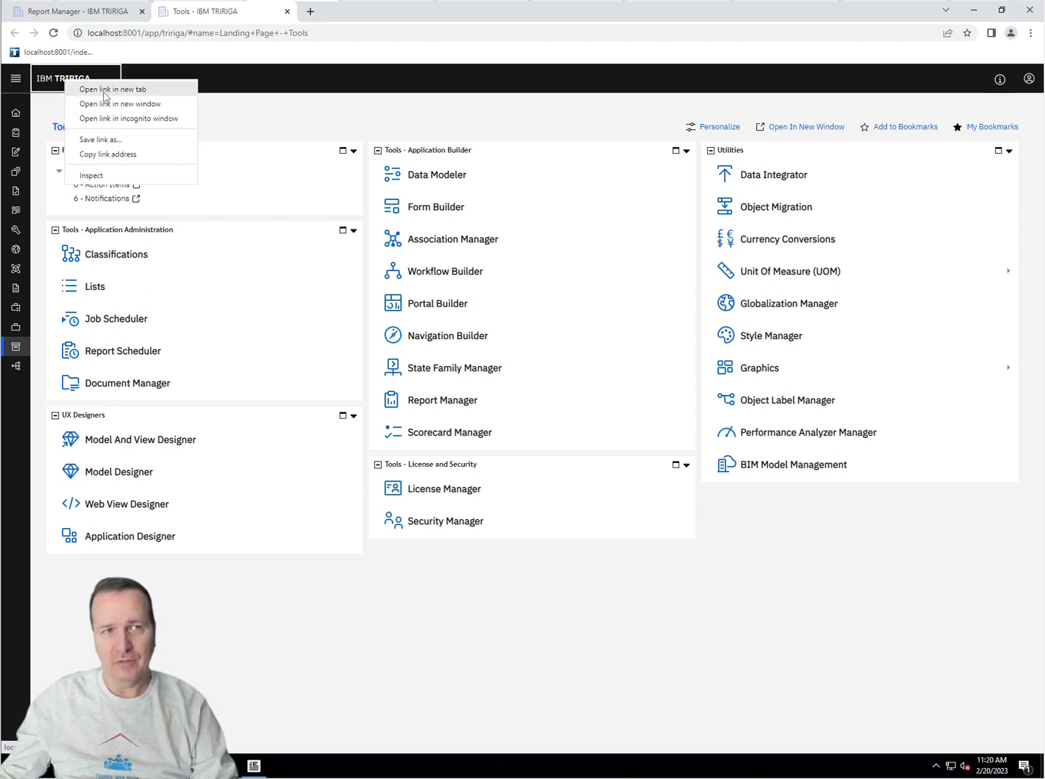
click(323, 60)
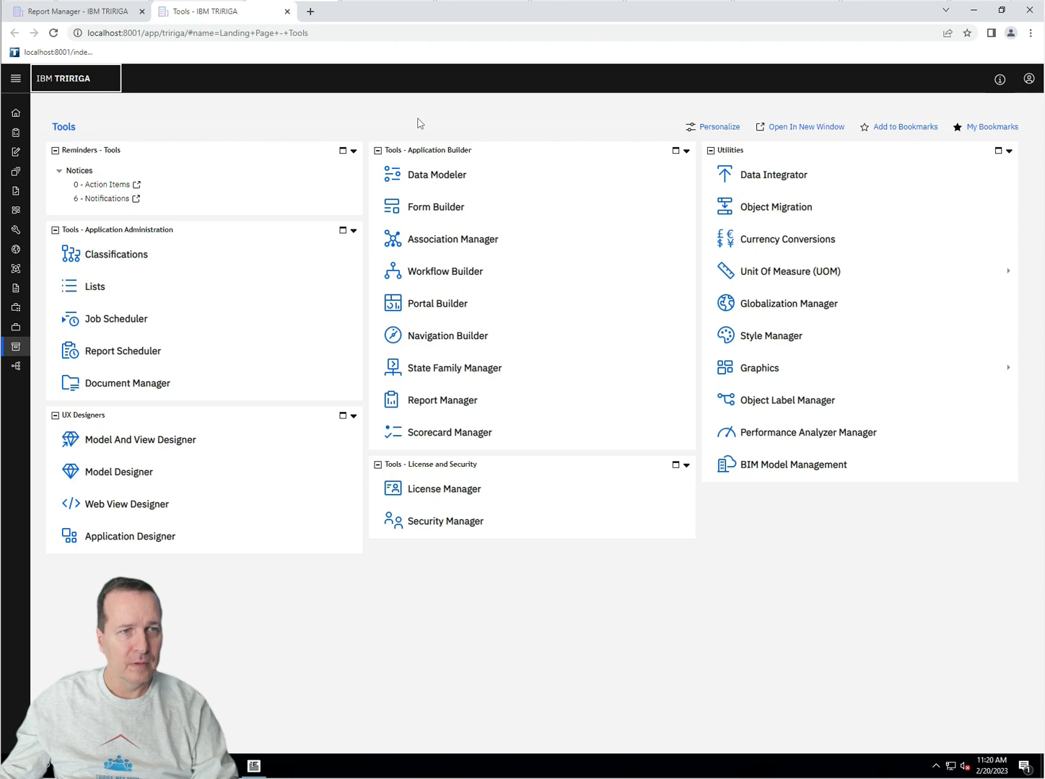
Step: In Form Builder, open the cstSports form from the cstSports module
click(437, 207)
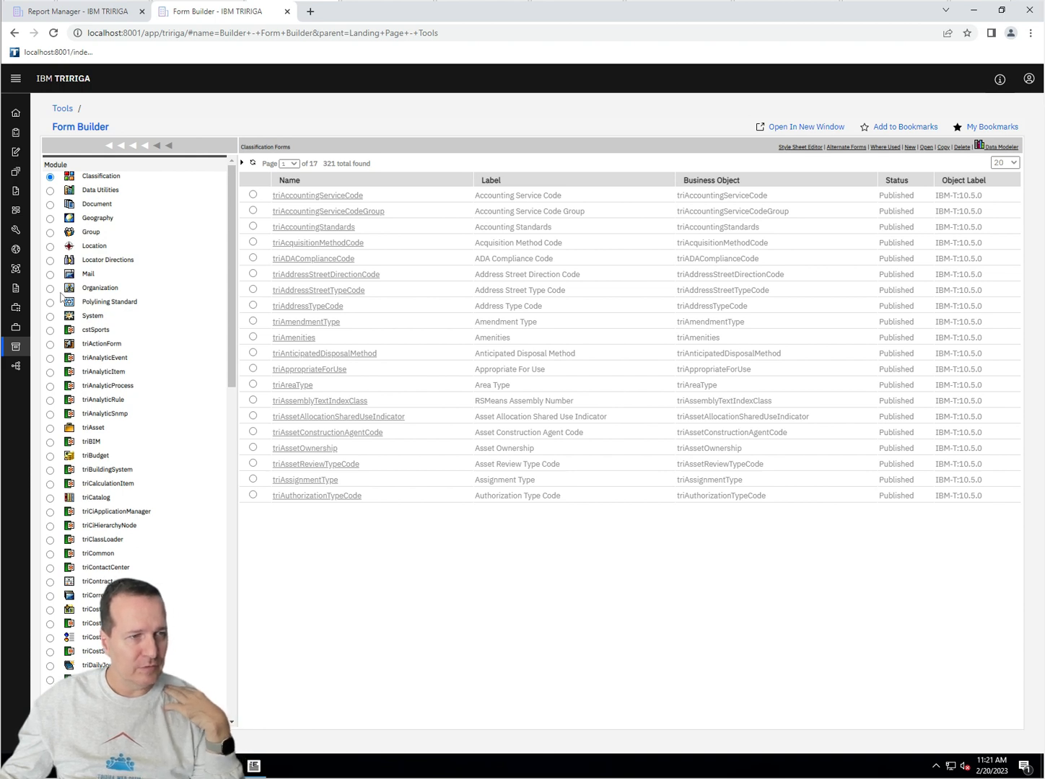
click(49, 330)
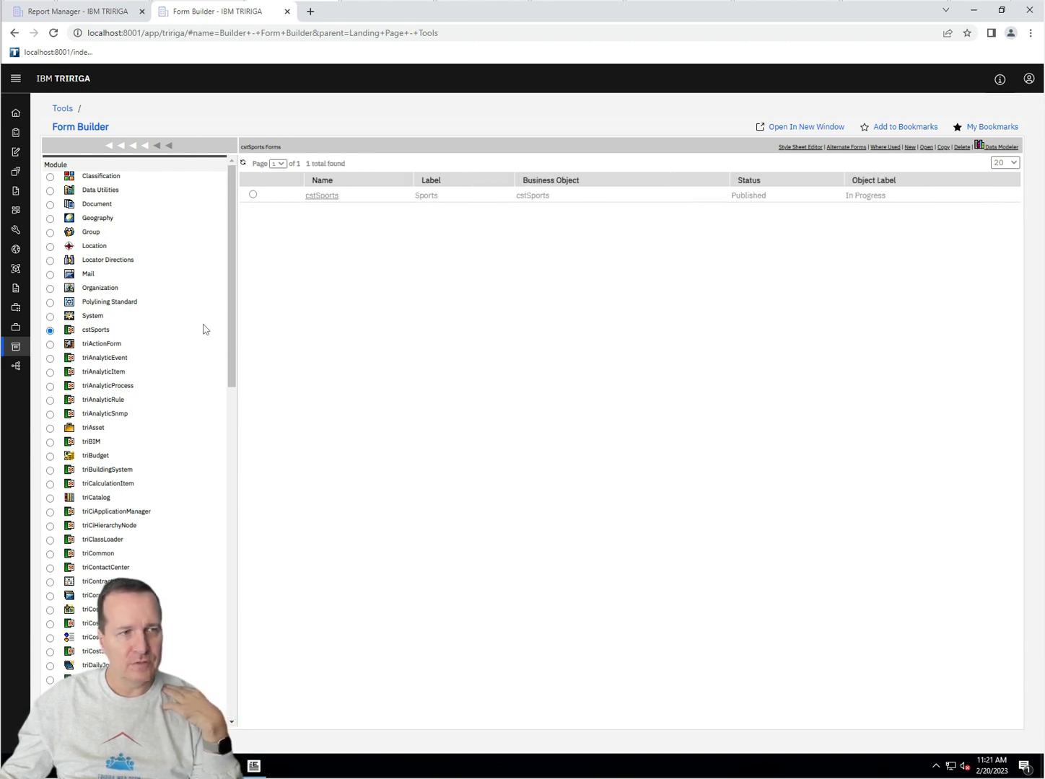
click(322, 195)
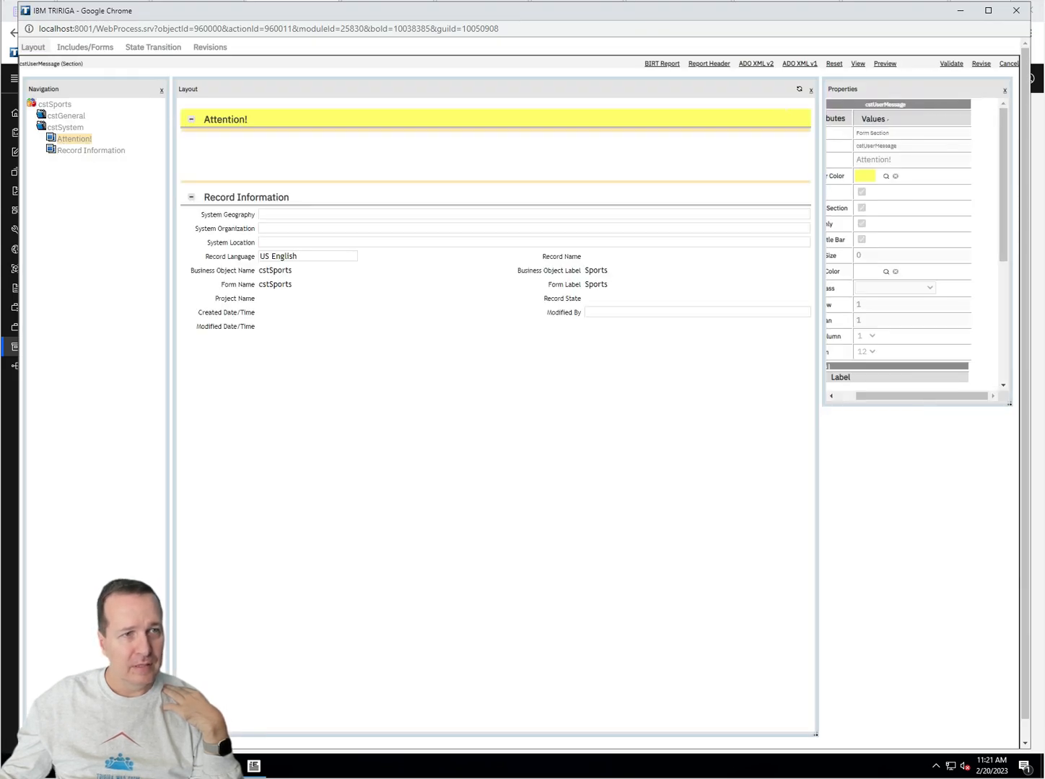
Step: Revise the cstSports form and make the cstGeneral tab's Attention! section not visible
click(67, 116)
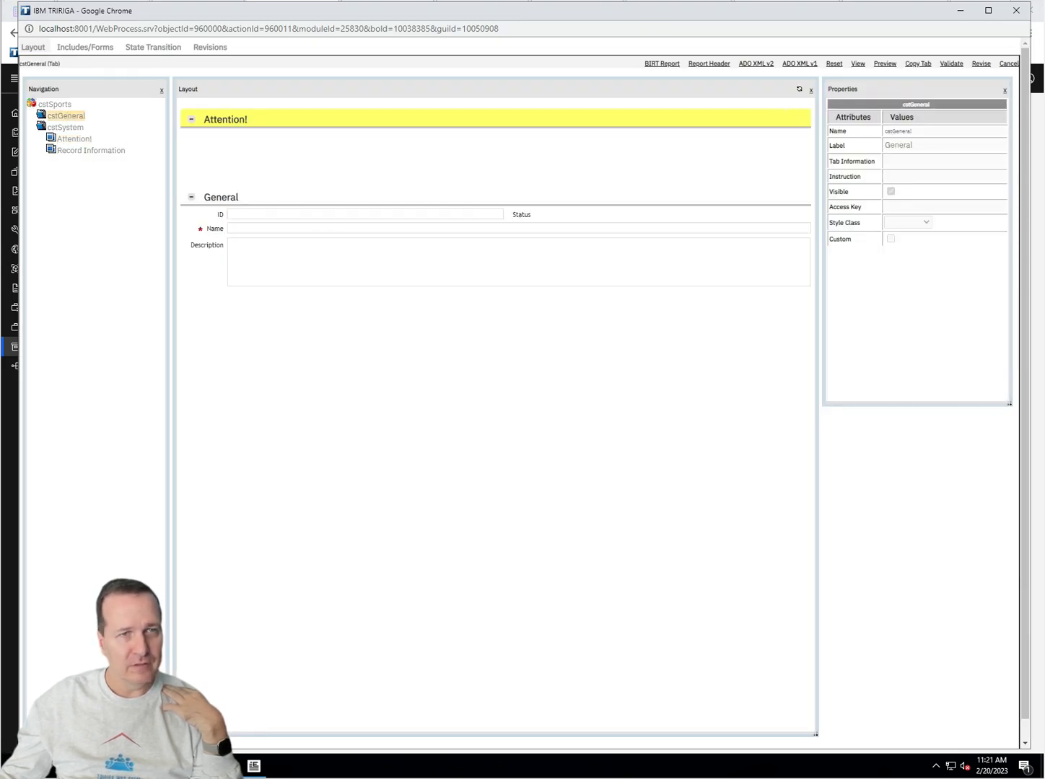
click(975, 69)
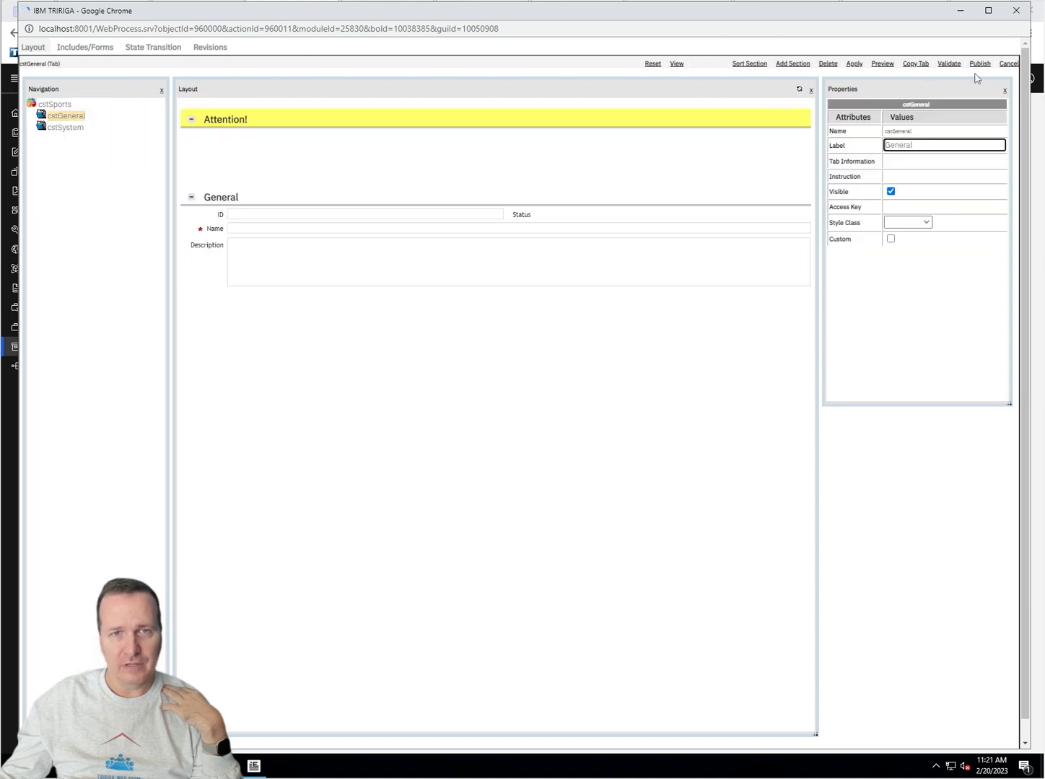
click(287, 125)
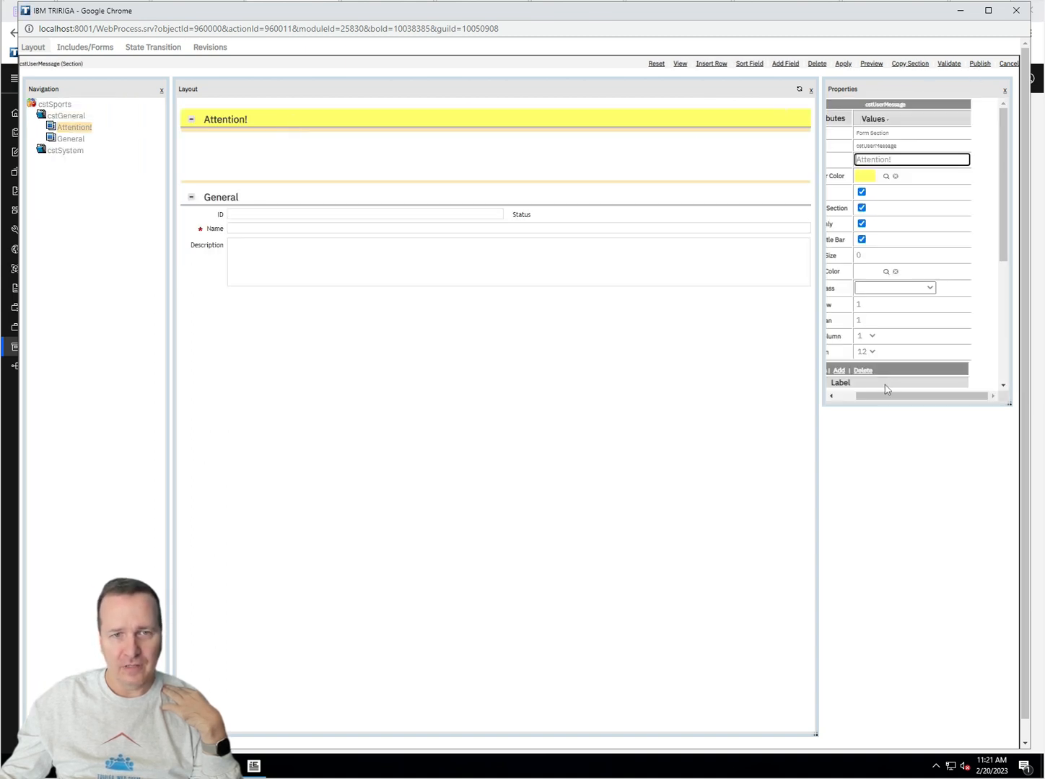
drag(886, 390, 863, 392)
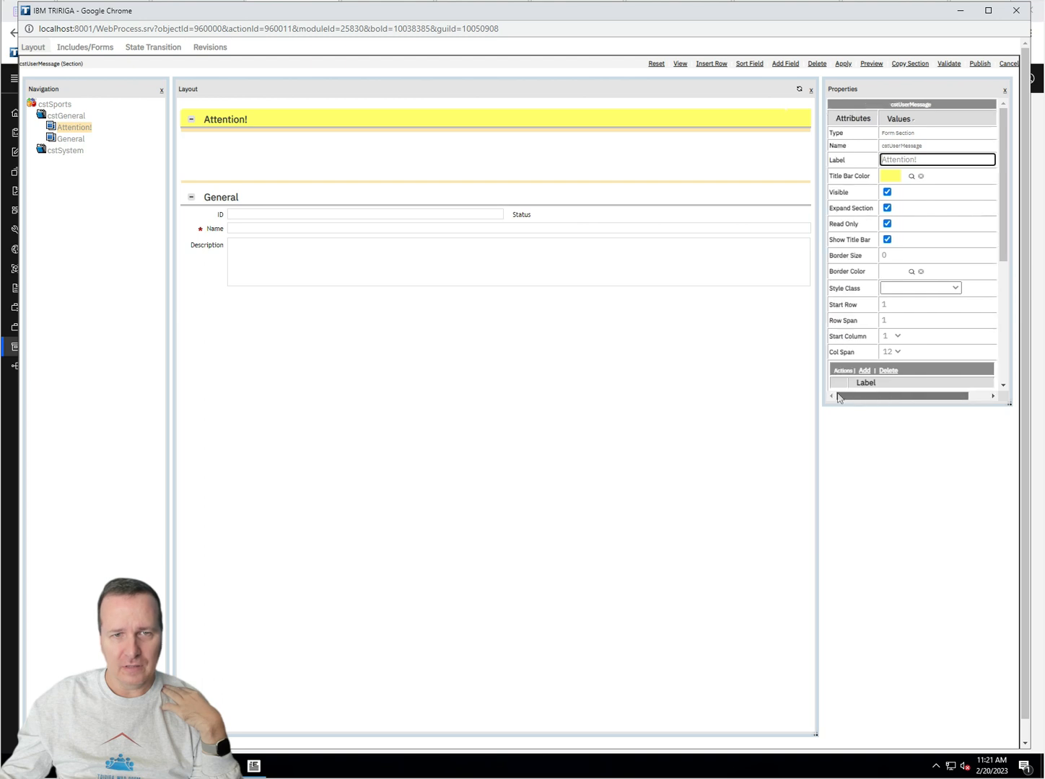
click(887, 192)
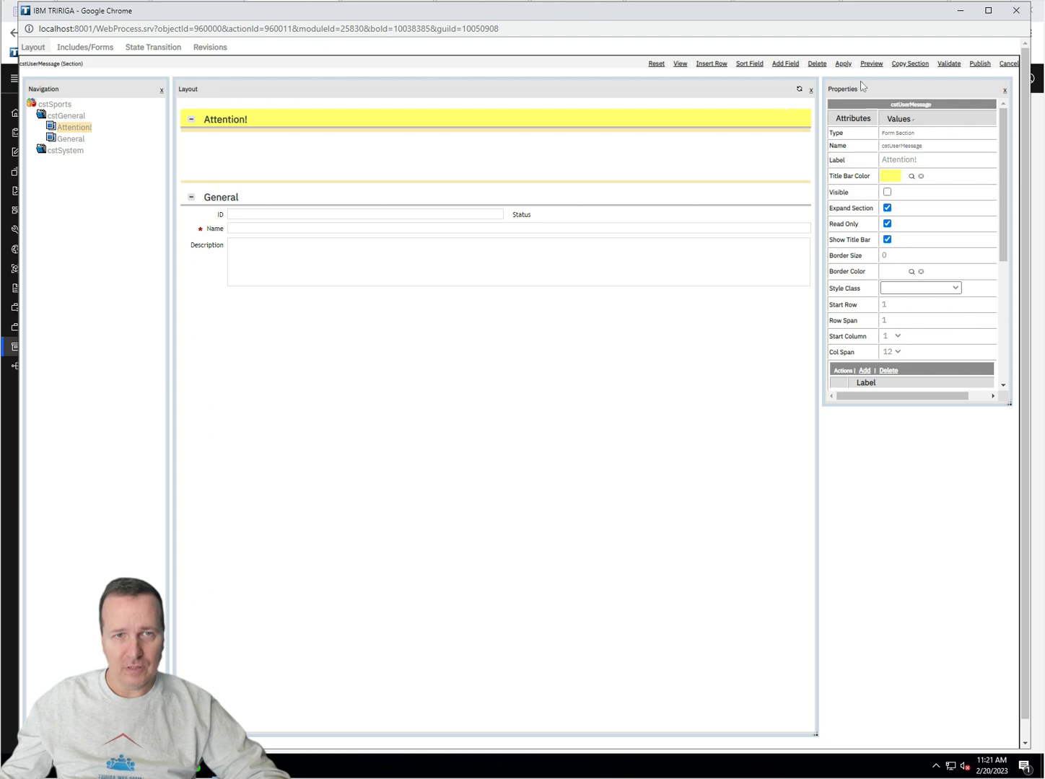
click(843, 63)
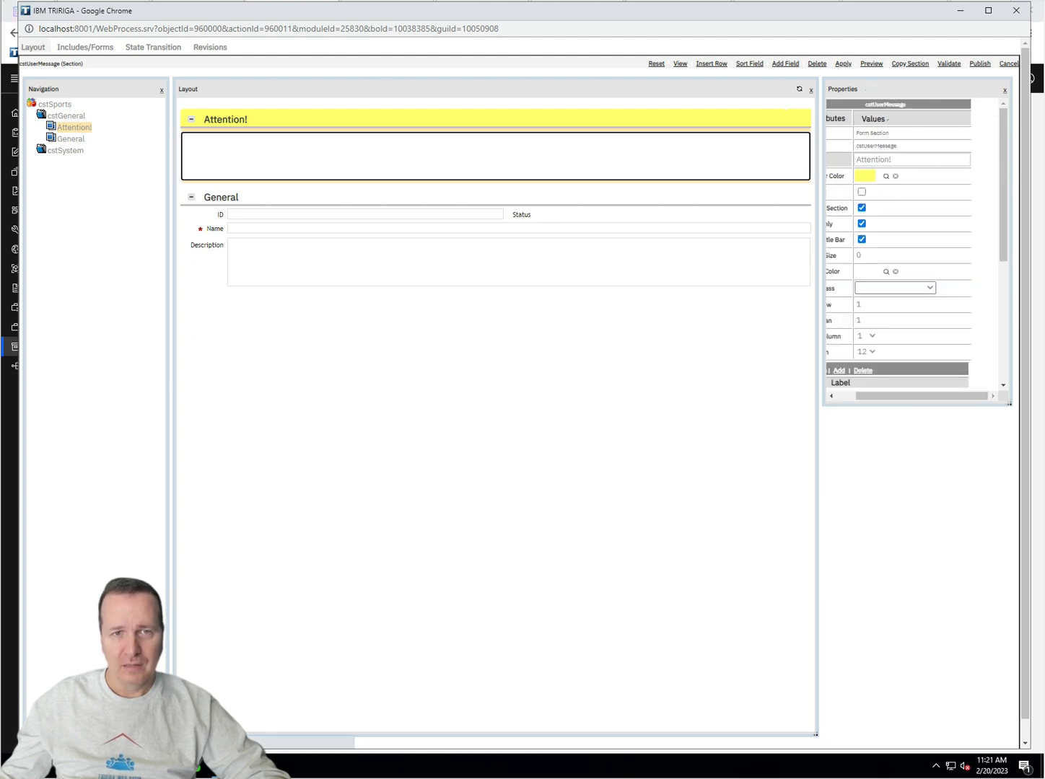
Step: Expand the cstSystem tab and select its Attention! section to show its properties
click(71, 138)
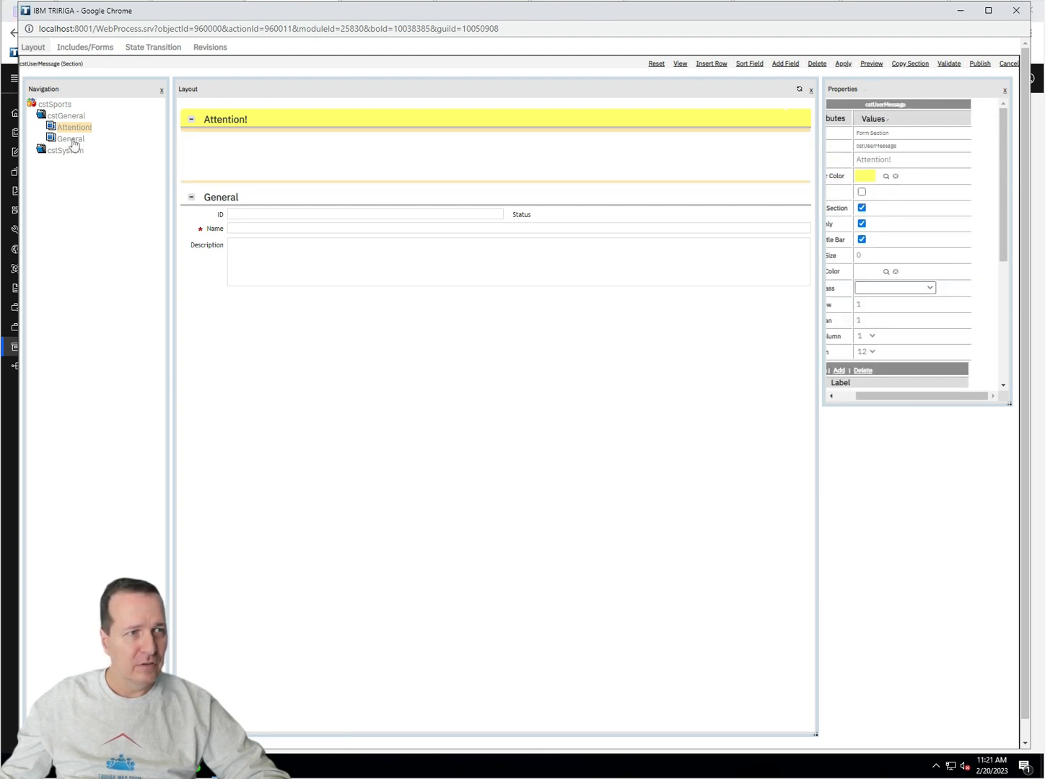
click(48, 152)
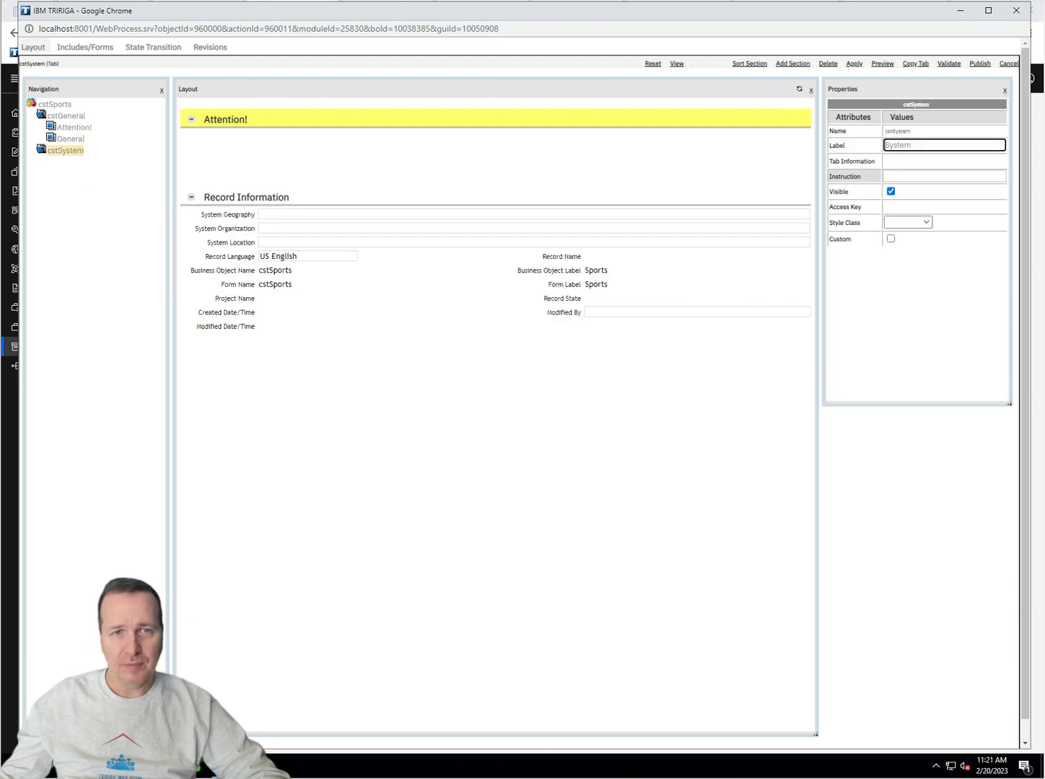
click(42, 150)
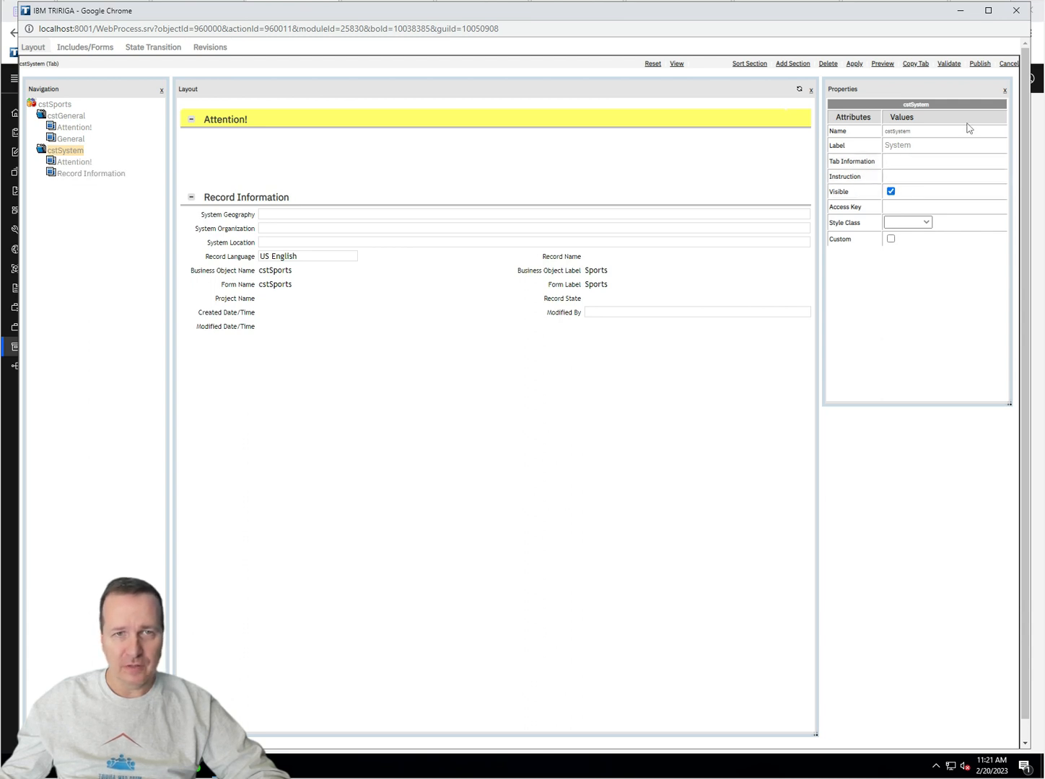
click(74, 163)
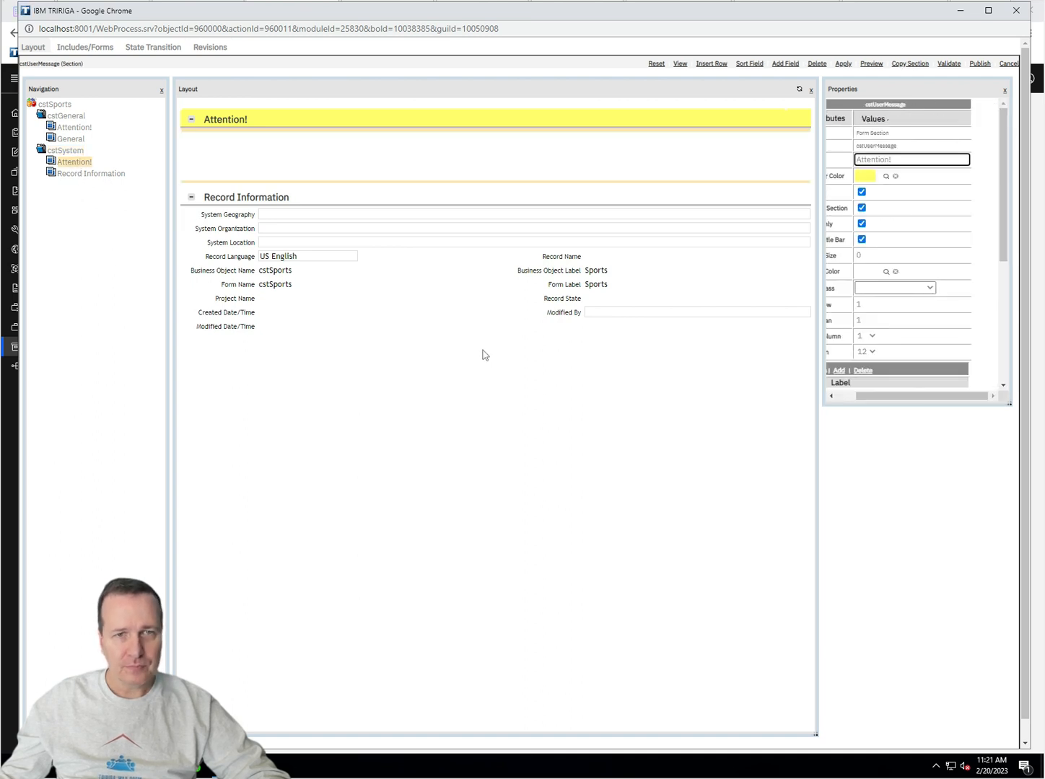
drag(918, 396, 898, 396)
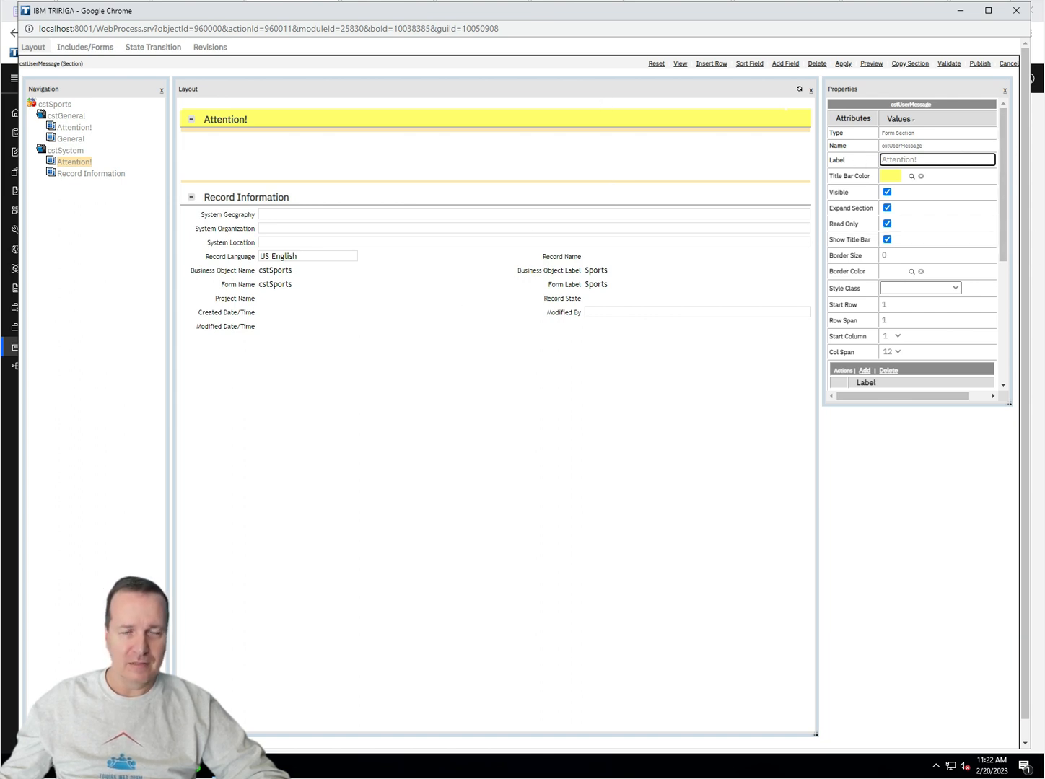
Step: Turn off Visible for the cstSystem Attention! section, apply it, and publish the form
click(887, 192)
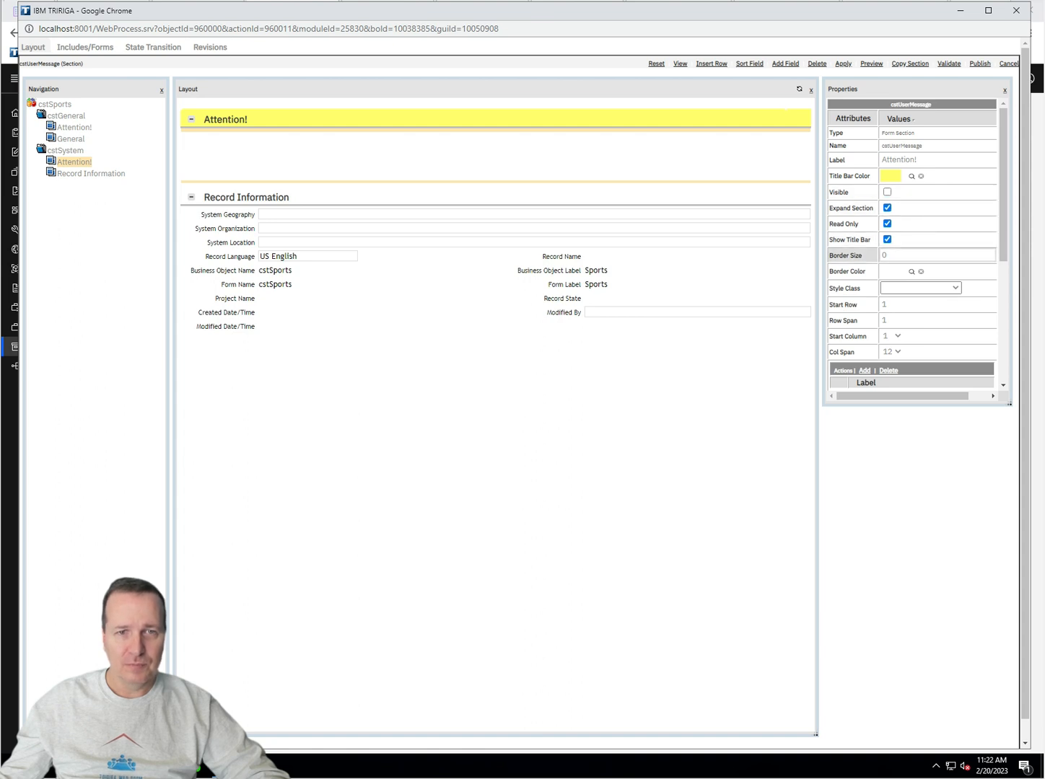
click(841, 65)
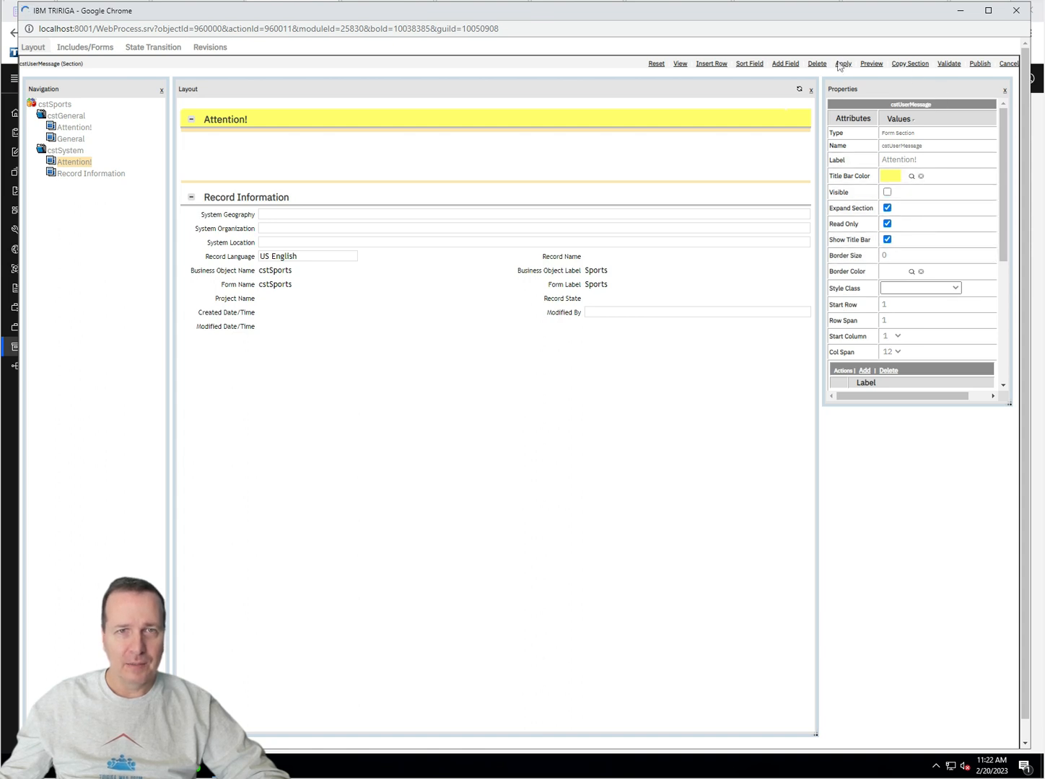
click(980, 65)
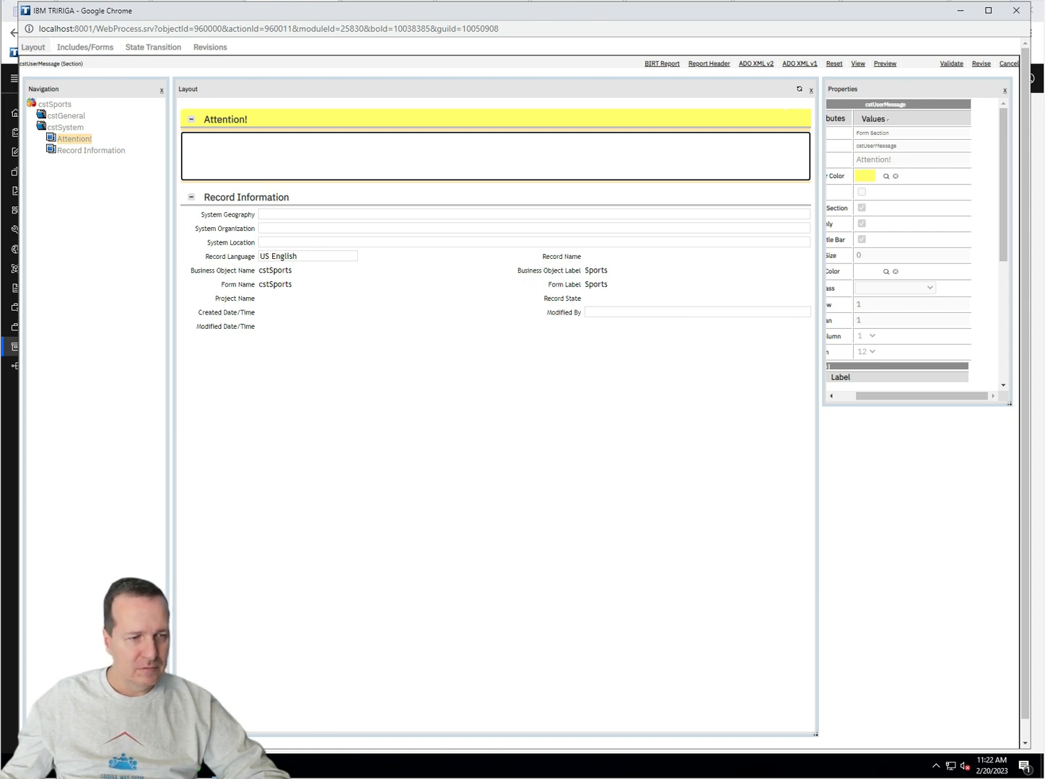
Step: Close the old Sports record window and switch to the empty Sports list window
click(205, 766)
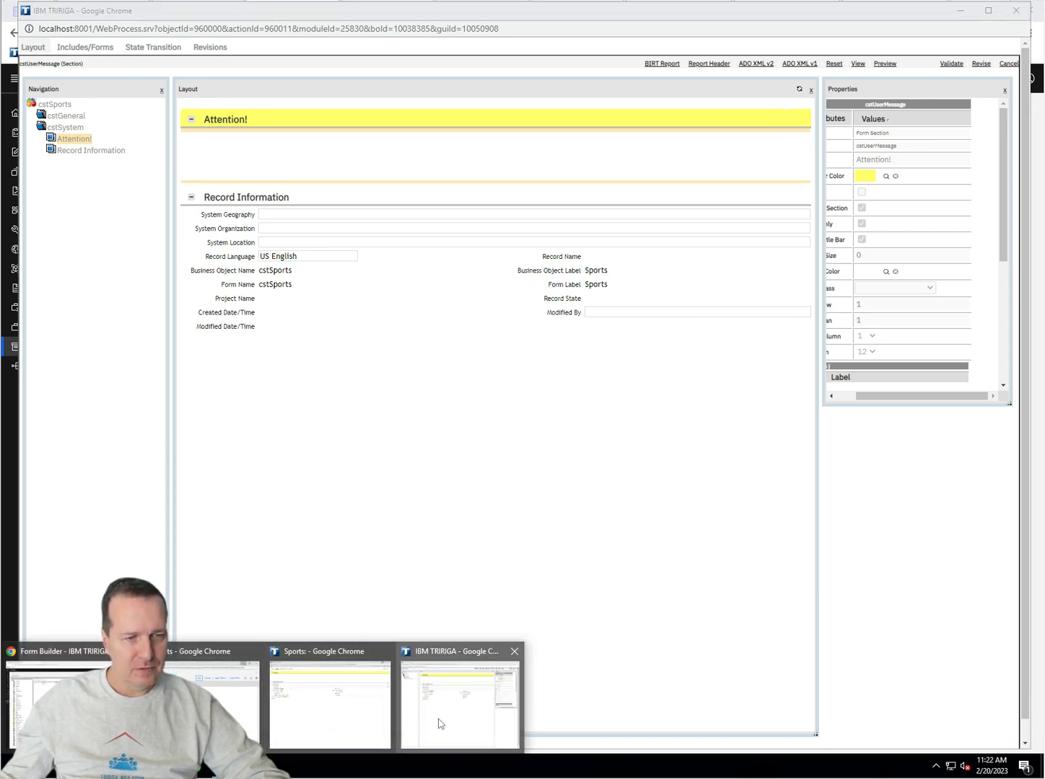
click(317, 724)
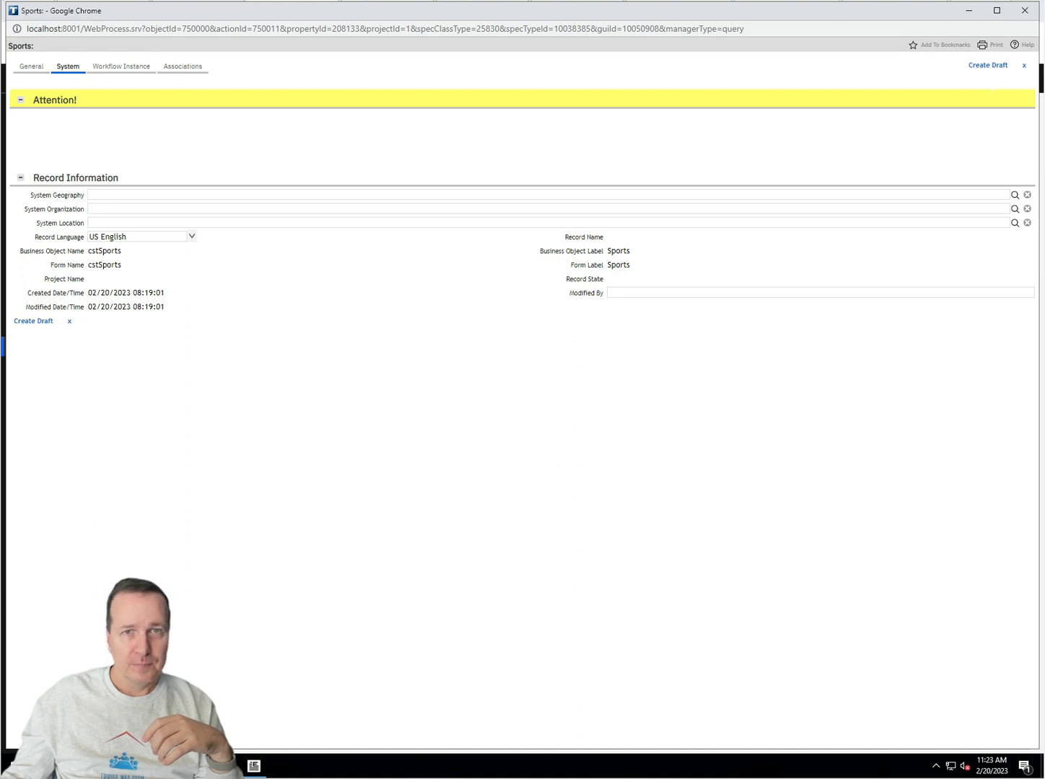
click(1025, 11)
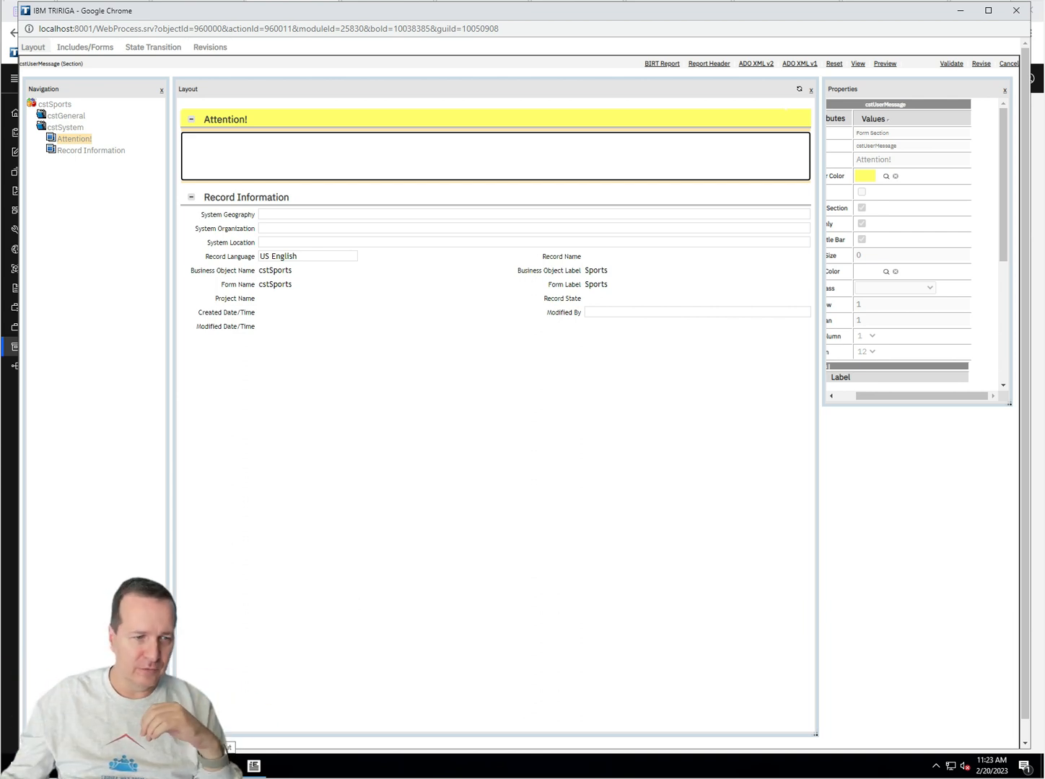
mouse_move(252, 769)
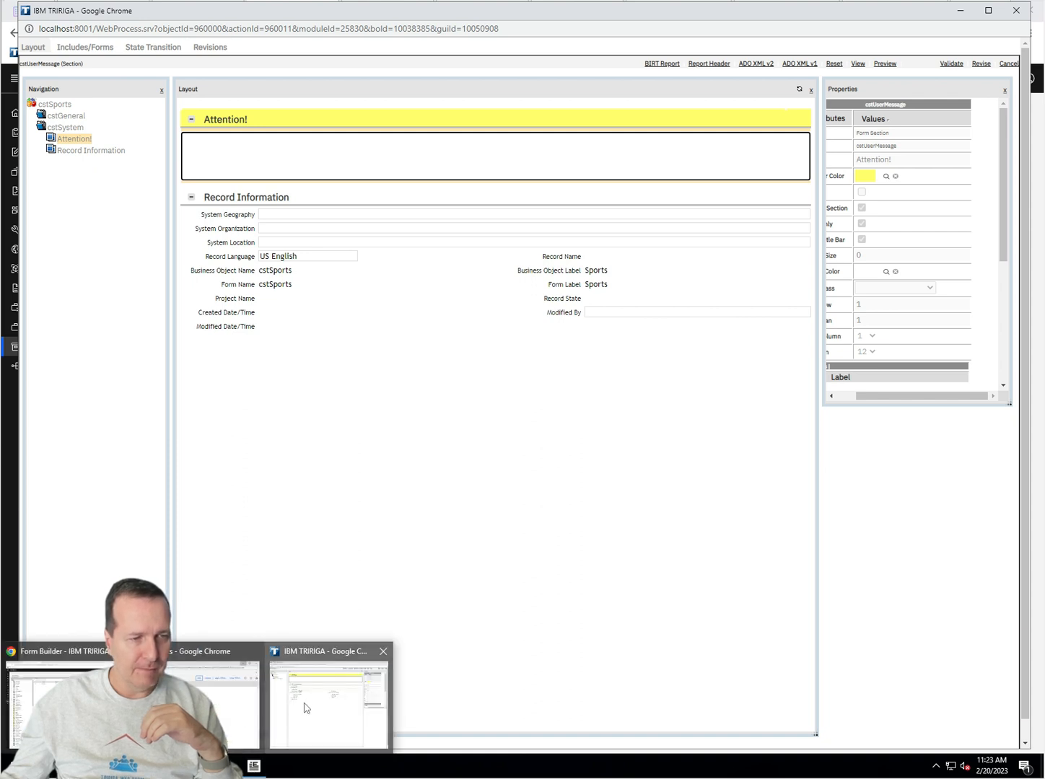
click(231, 710)
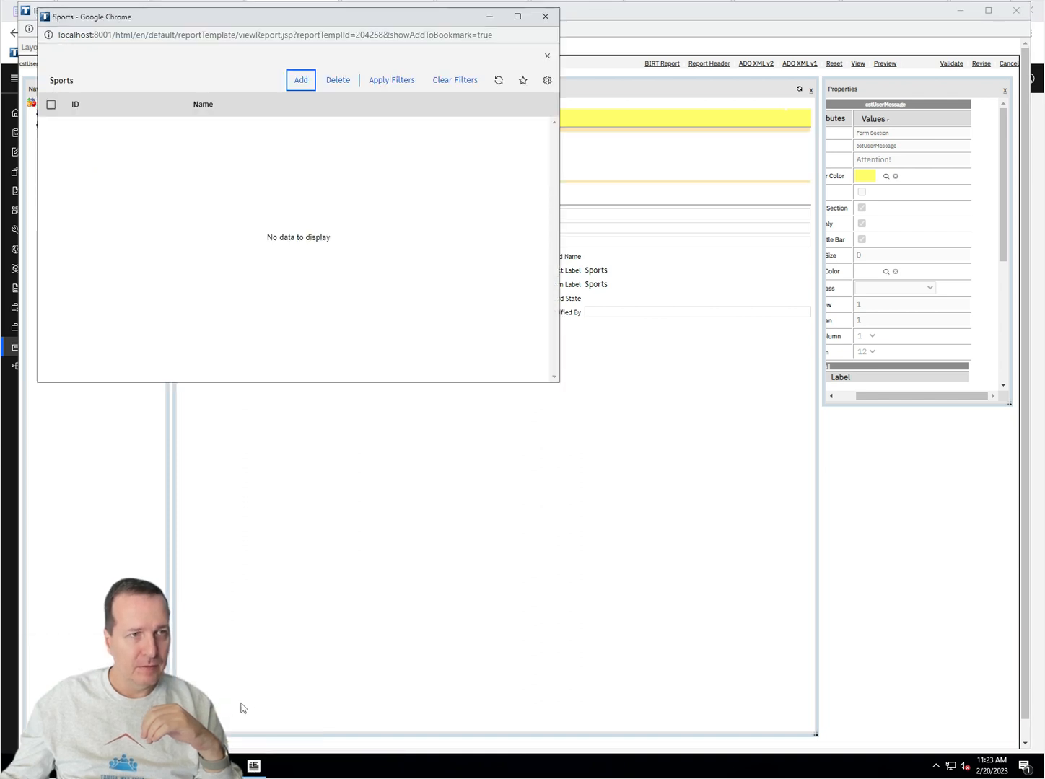
Step: Add a Sports record with ID 1234, name 'Sports Unit Test', description '.', as a draft
click(300, 81)
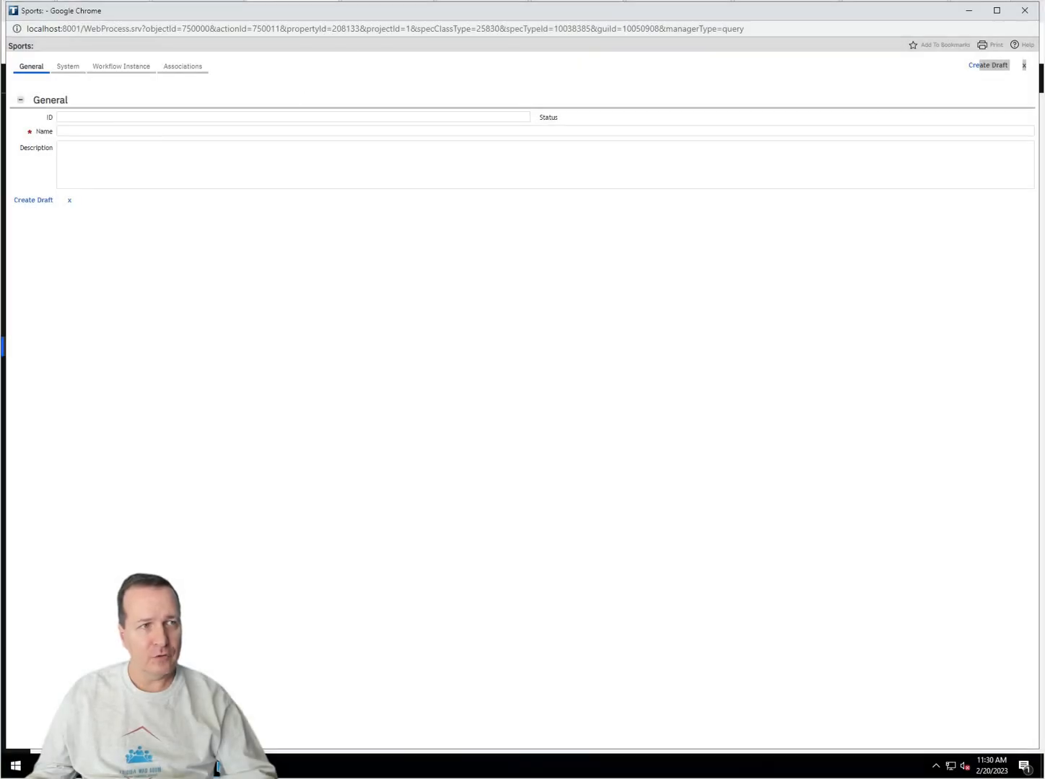
click(106, 117)
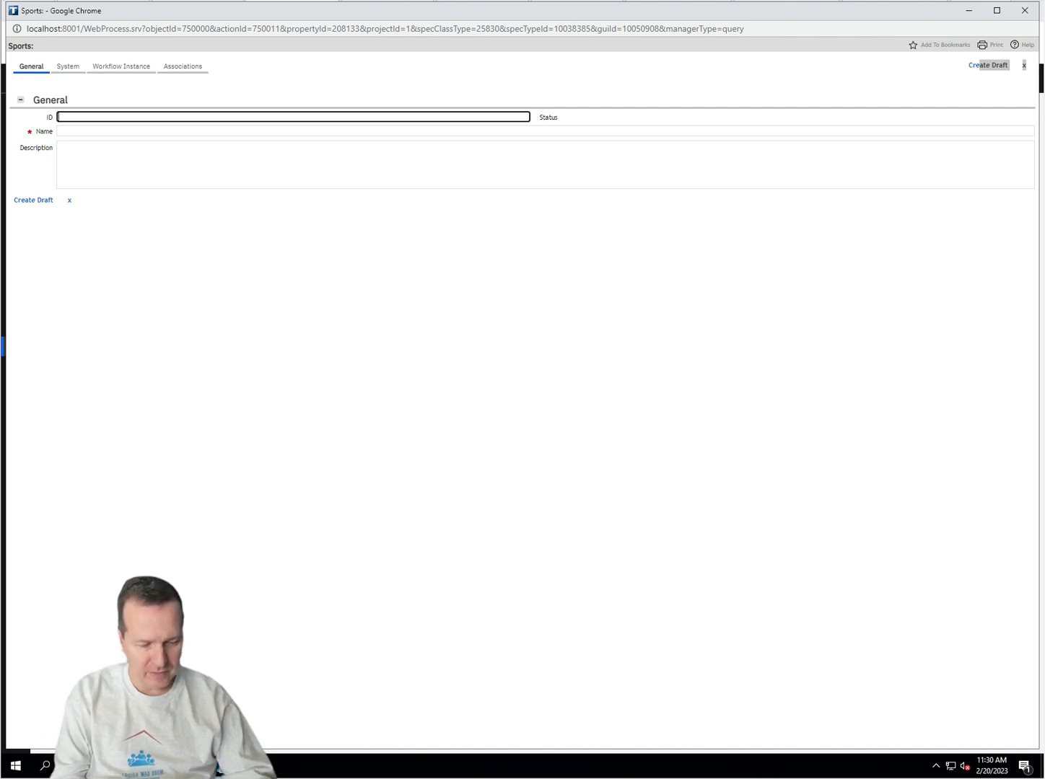
text(1234)
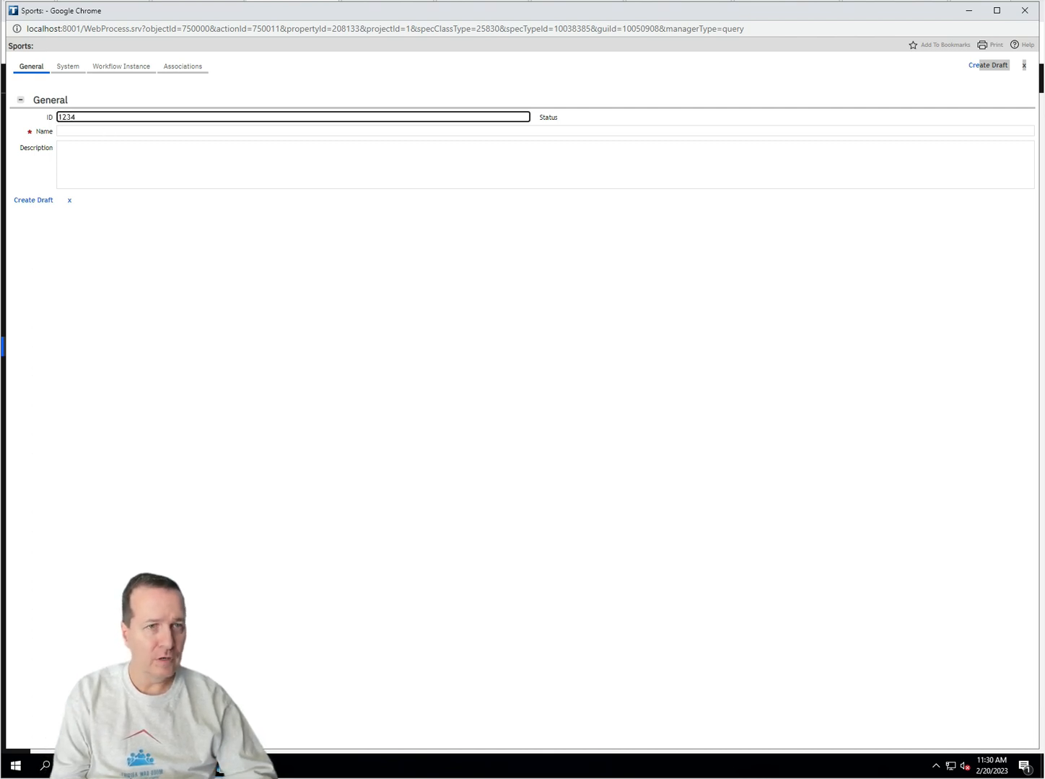
key(Tab)
key(Tab)
key(Tab)
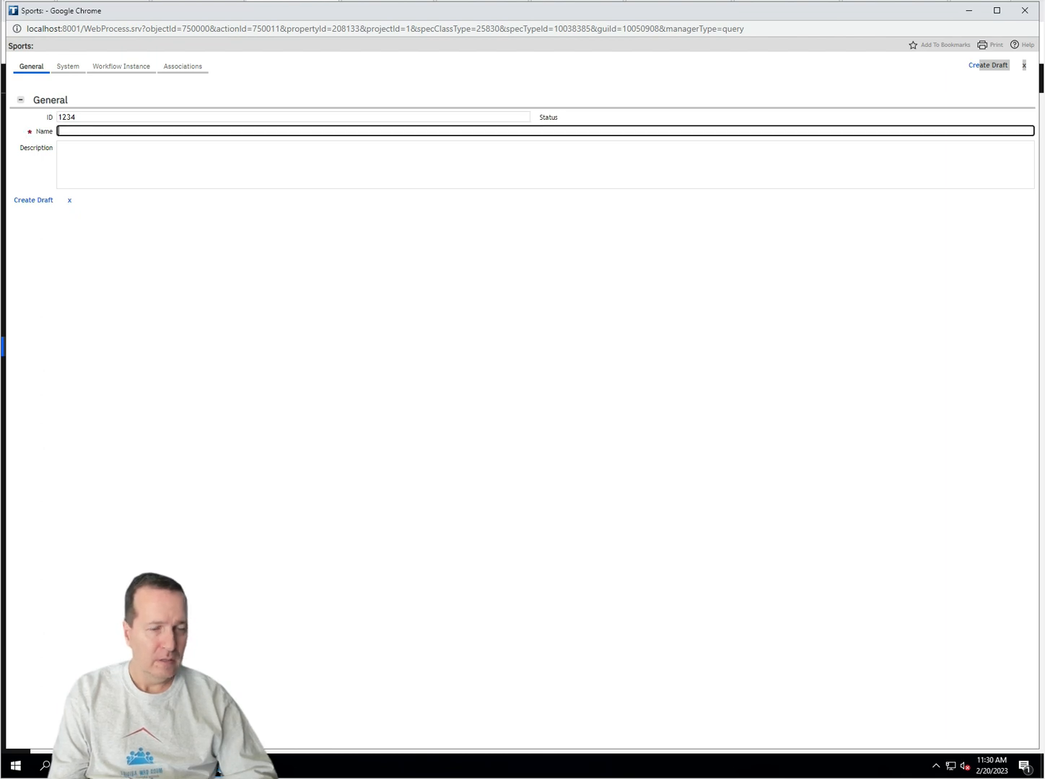
text(Sports Un)
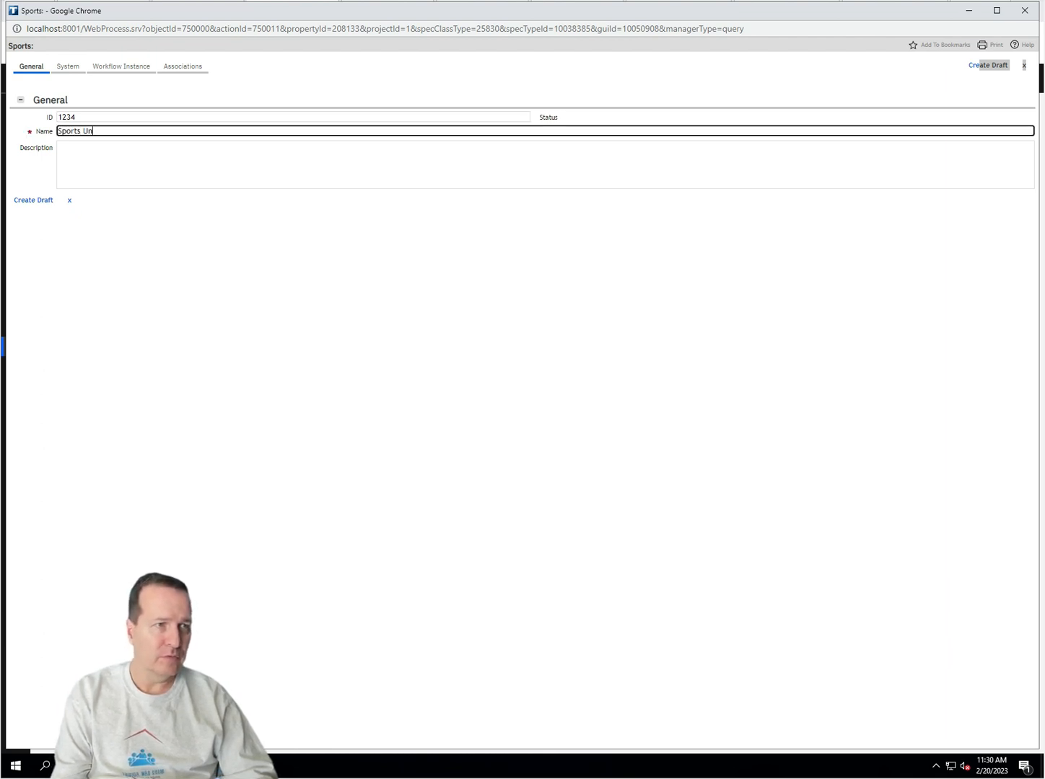
text(it Test)
key(Tab)
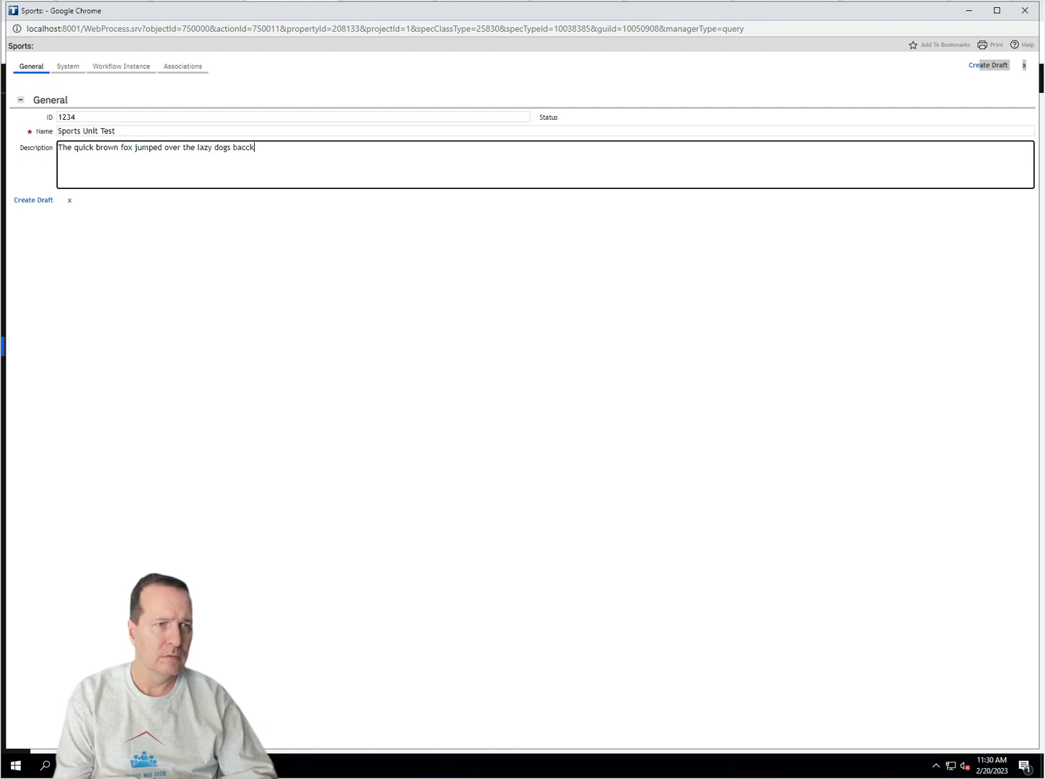
text(.)
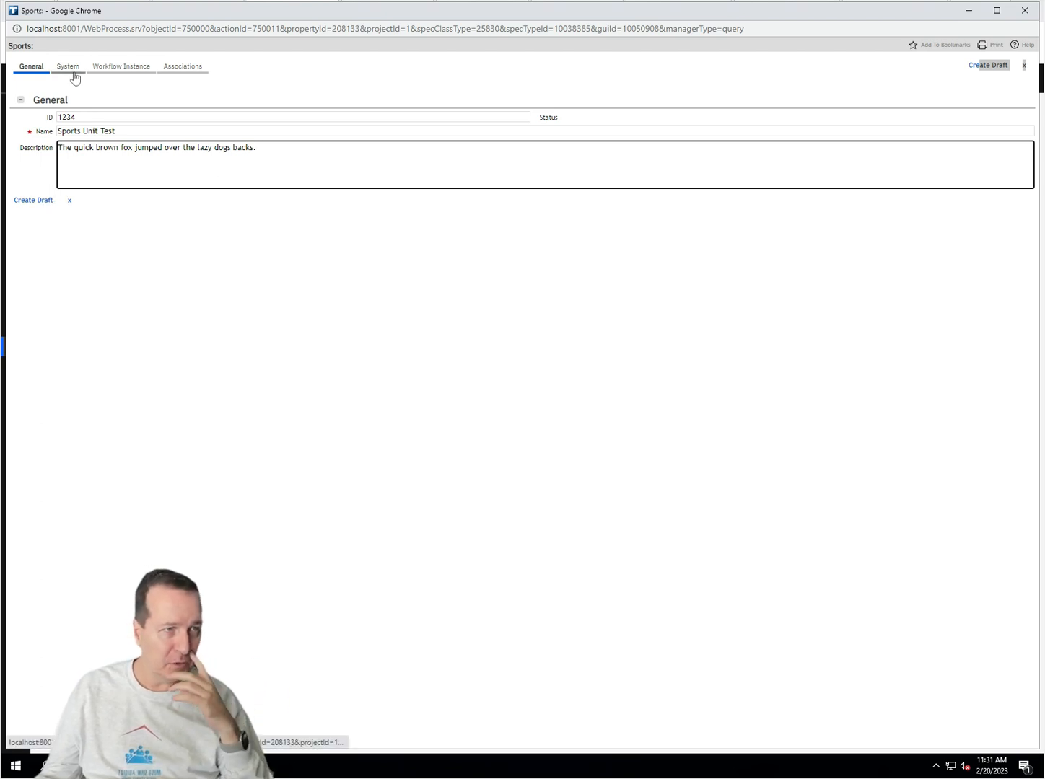
click(37, 201)
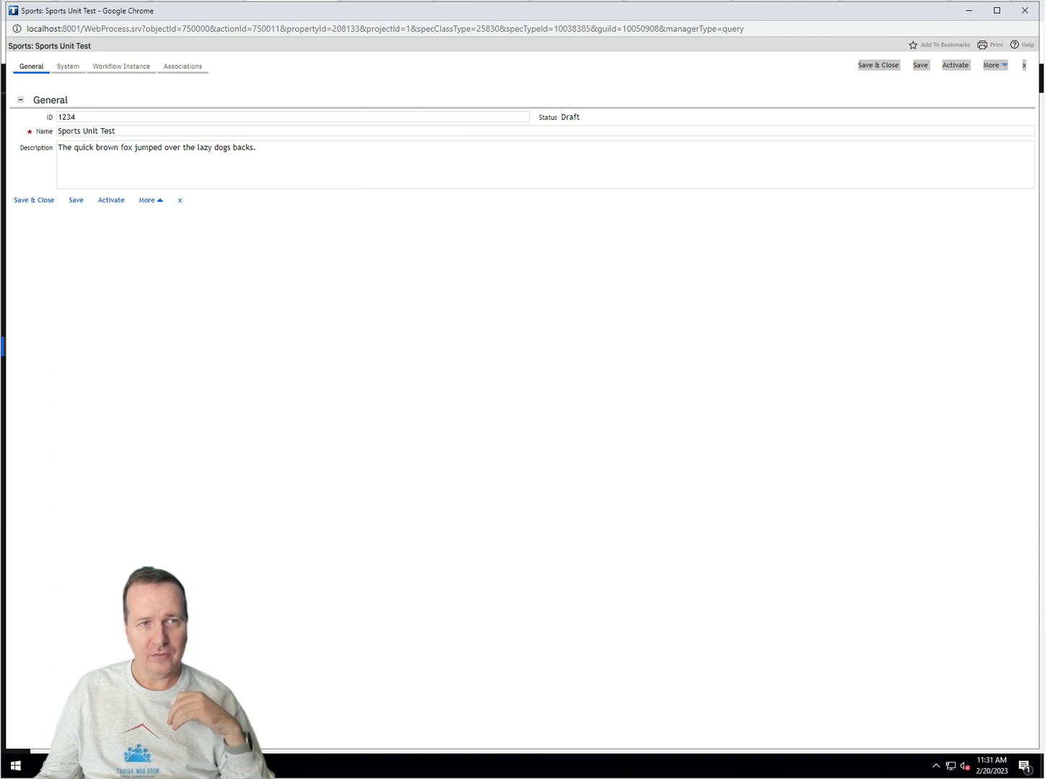
Step: Open the Sports Unit Test record's System tab and select its Record State value triDraft
double_click(570, 117)
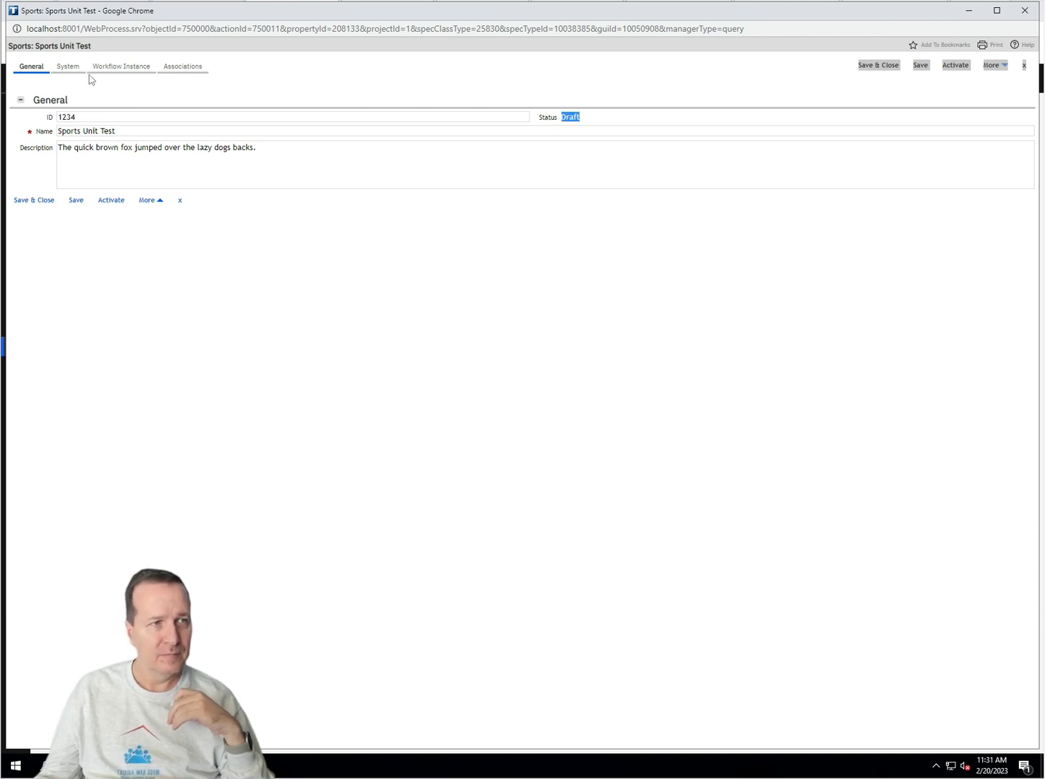
click(70, 60)
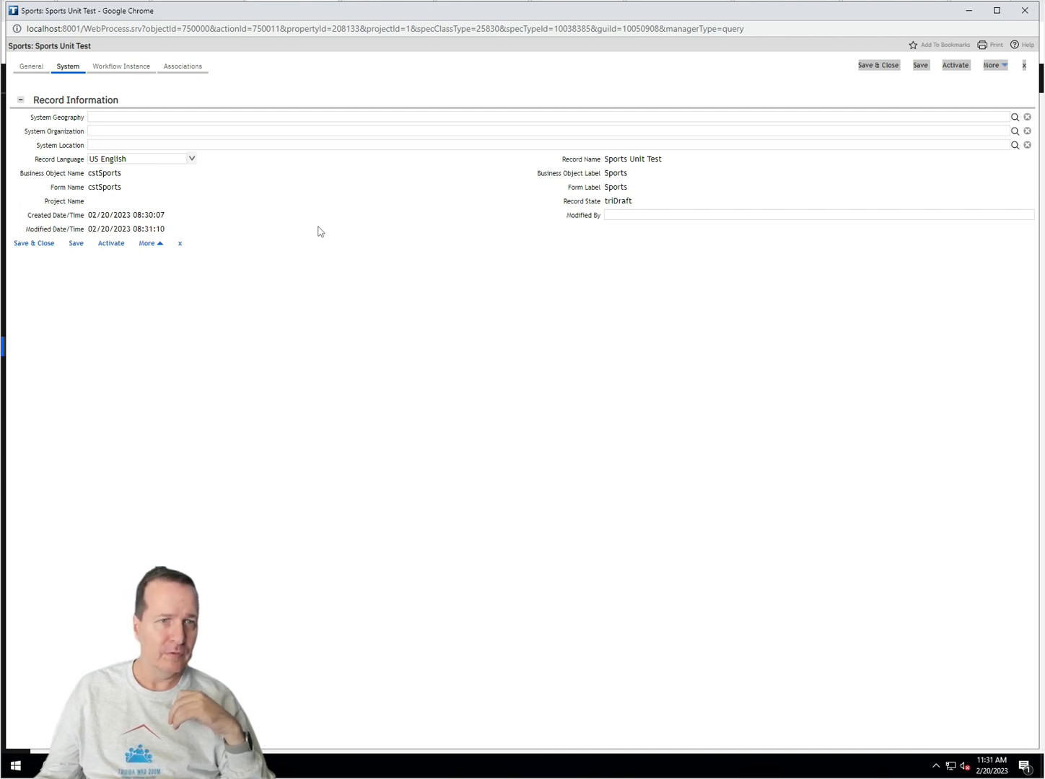
double_click(618, 202)
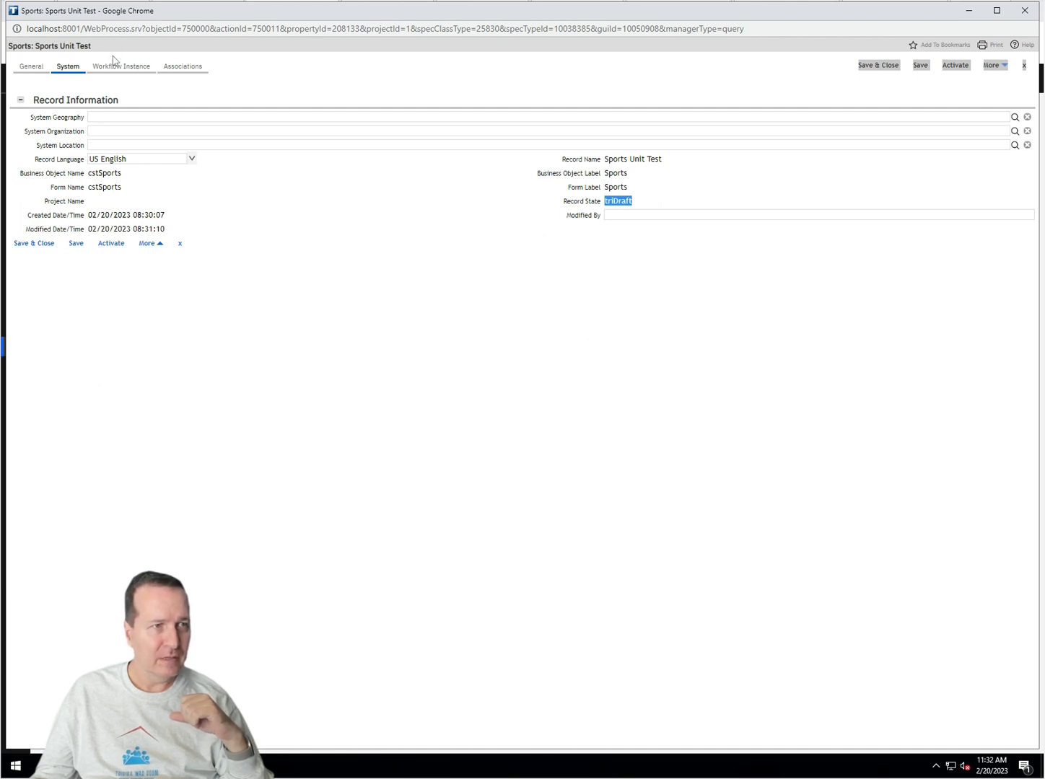
click(28, 66)
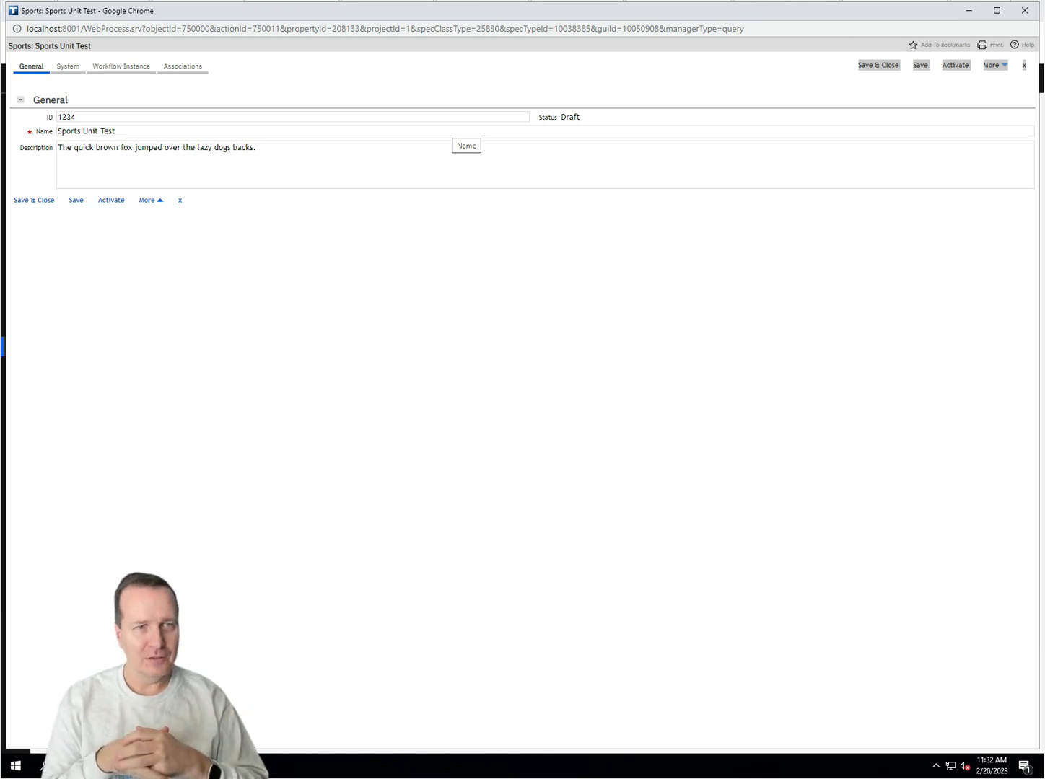
click(68, 67)
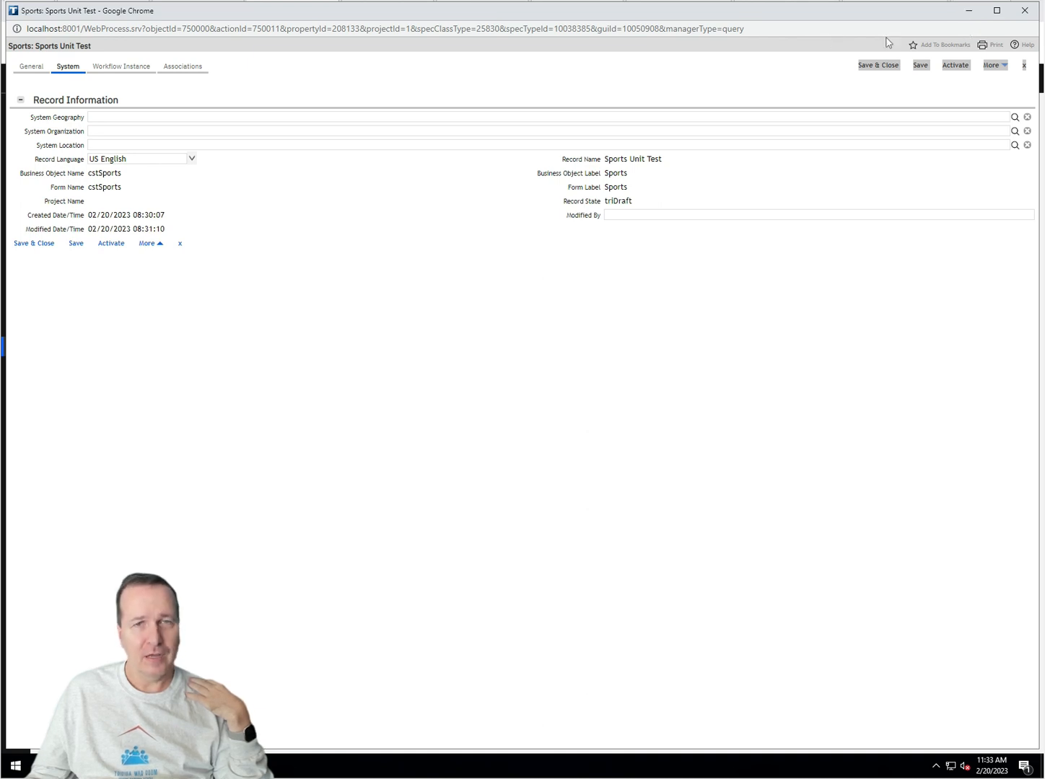
Step: Close the Sports Unit Test record and switch back to the cstSports form layout editor
click(1025, 10)
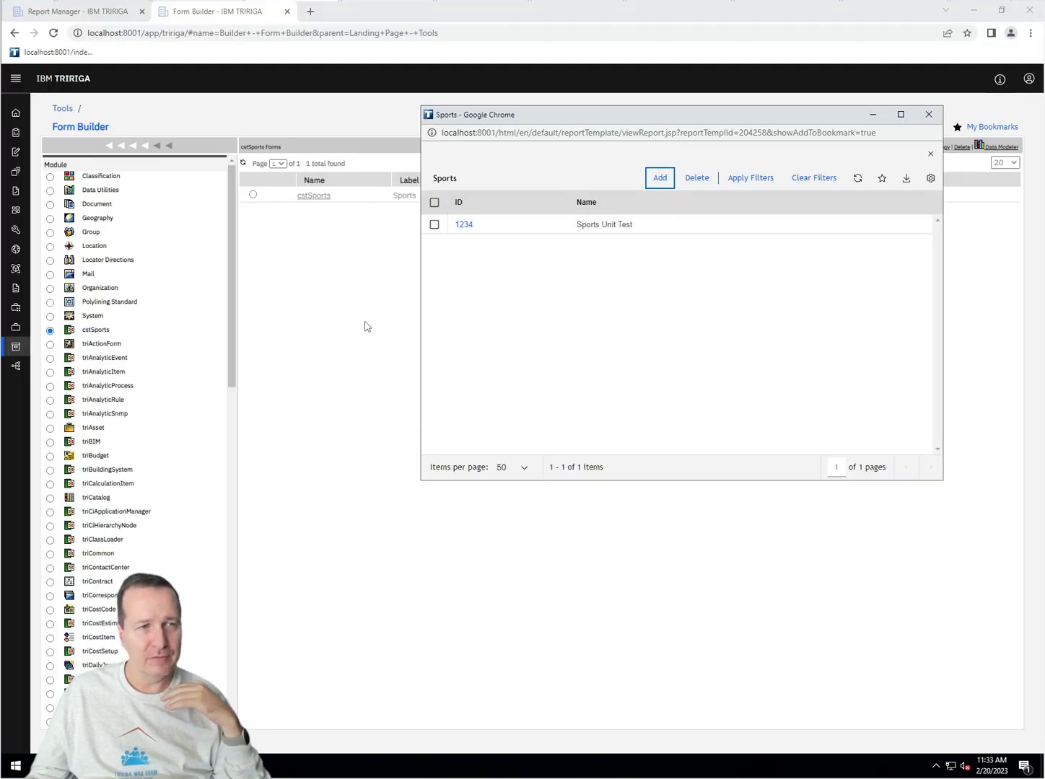
mouse_move(198, 765)
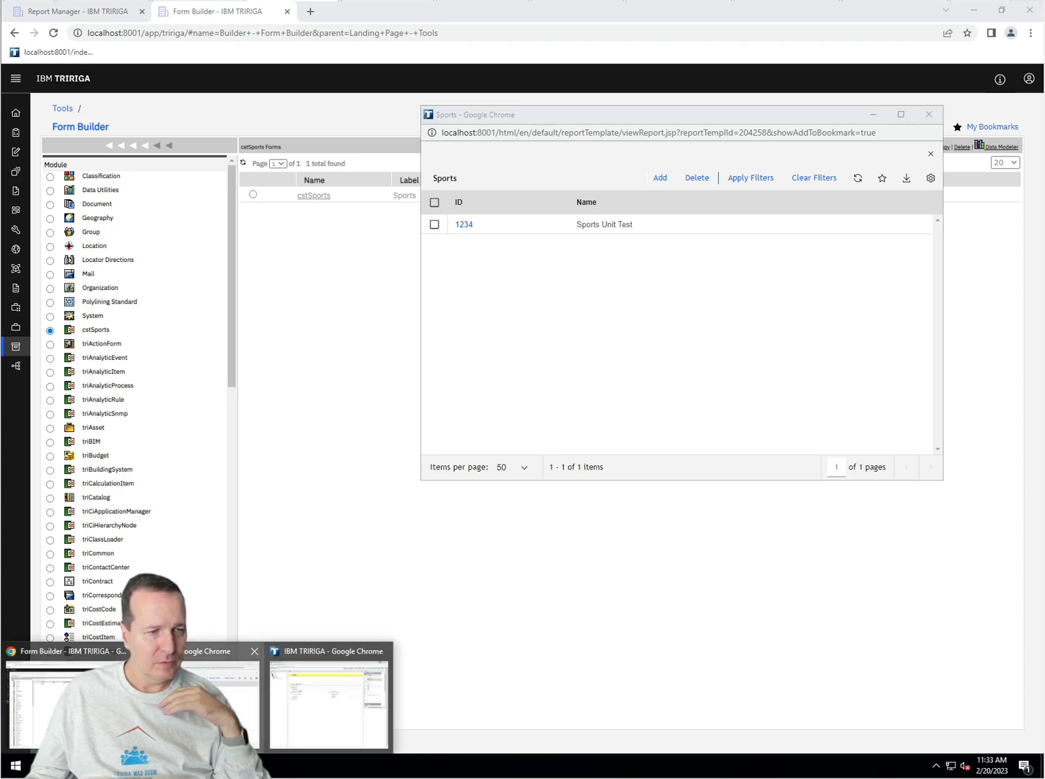
click(298, 730)
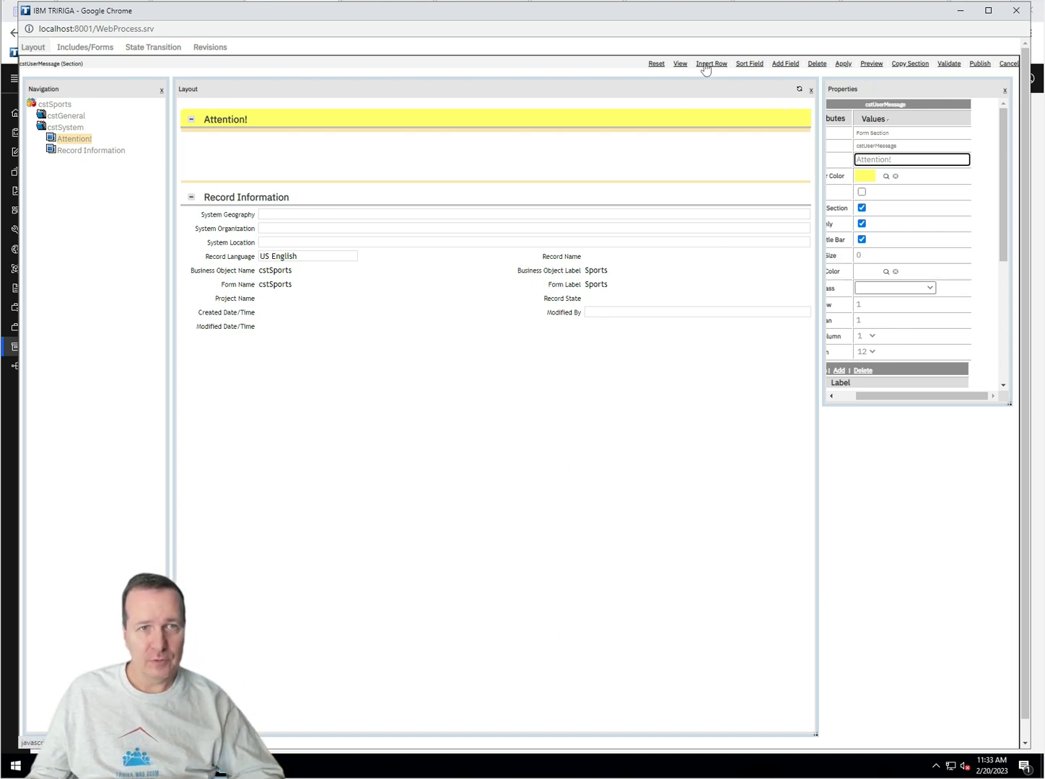
Step: Add the triPreviousStatusCL field from View > Components to the Attention! section
click(681, 65)
click(700, 126)
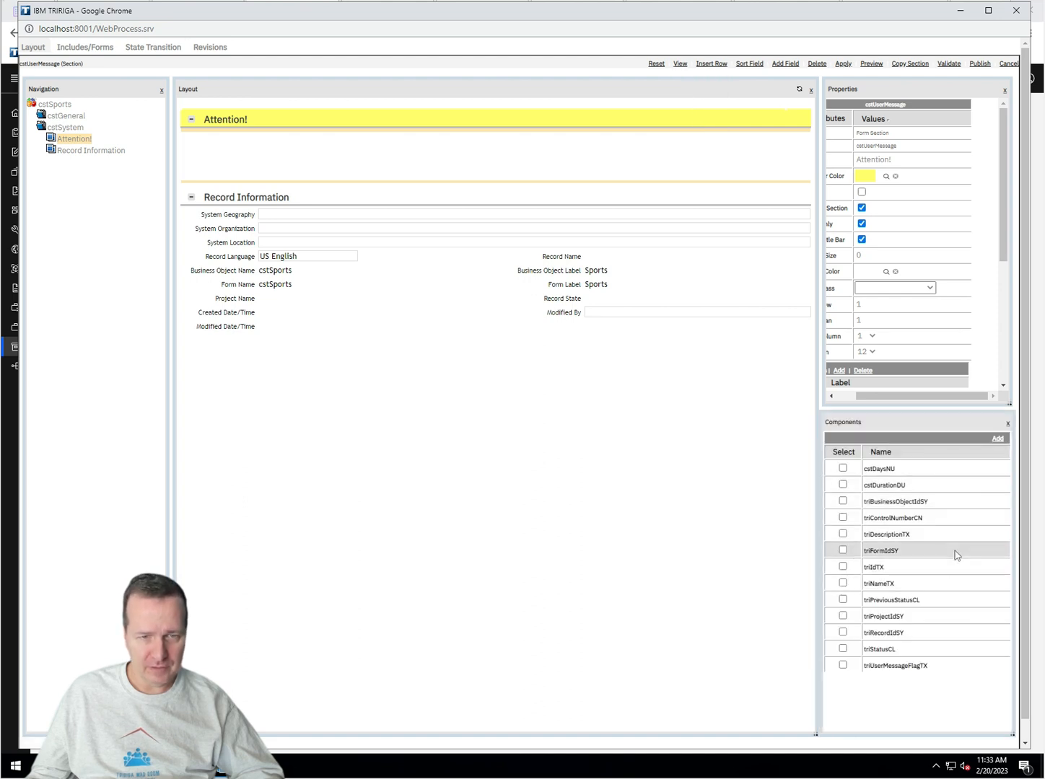
click(842, 600)
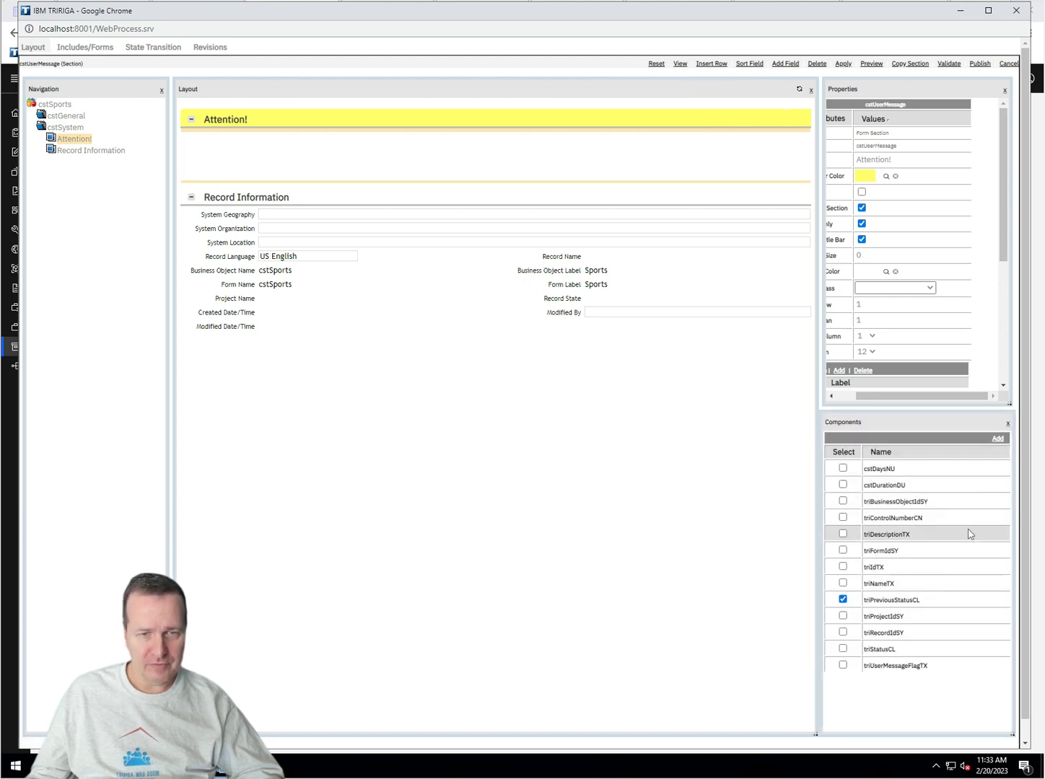
click(996, 438)
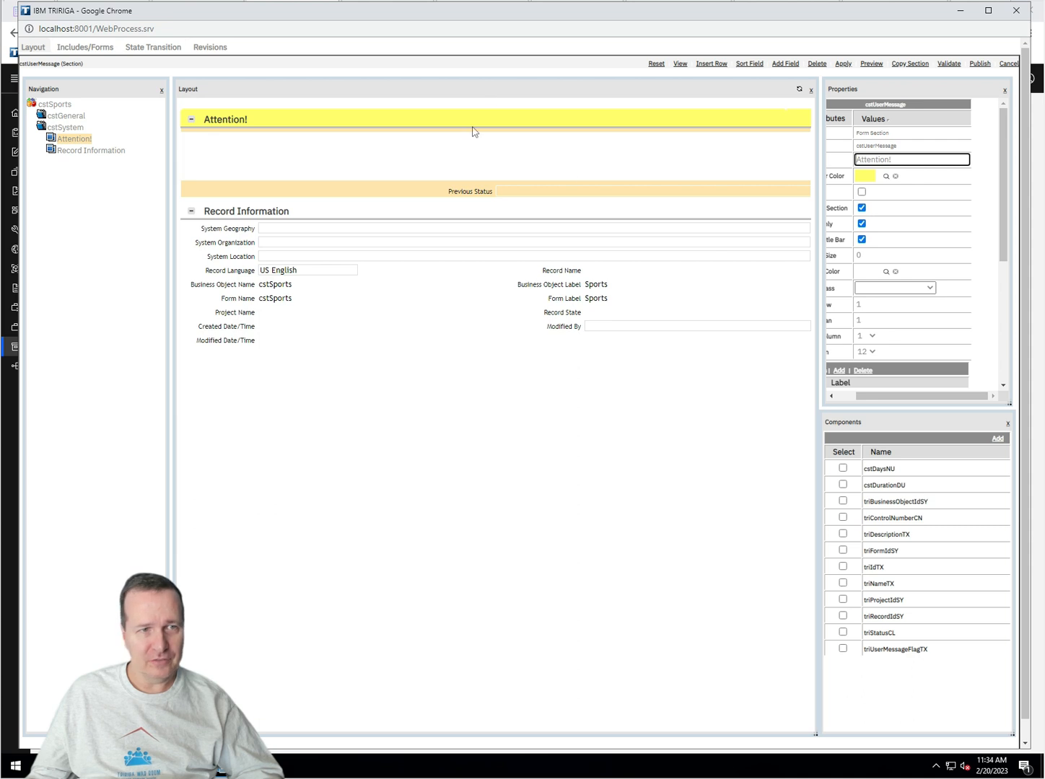
Step: Delete triPreviousStatusCL from the Attention! section and select the Record Information section instead
click(52, 142)
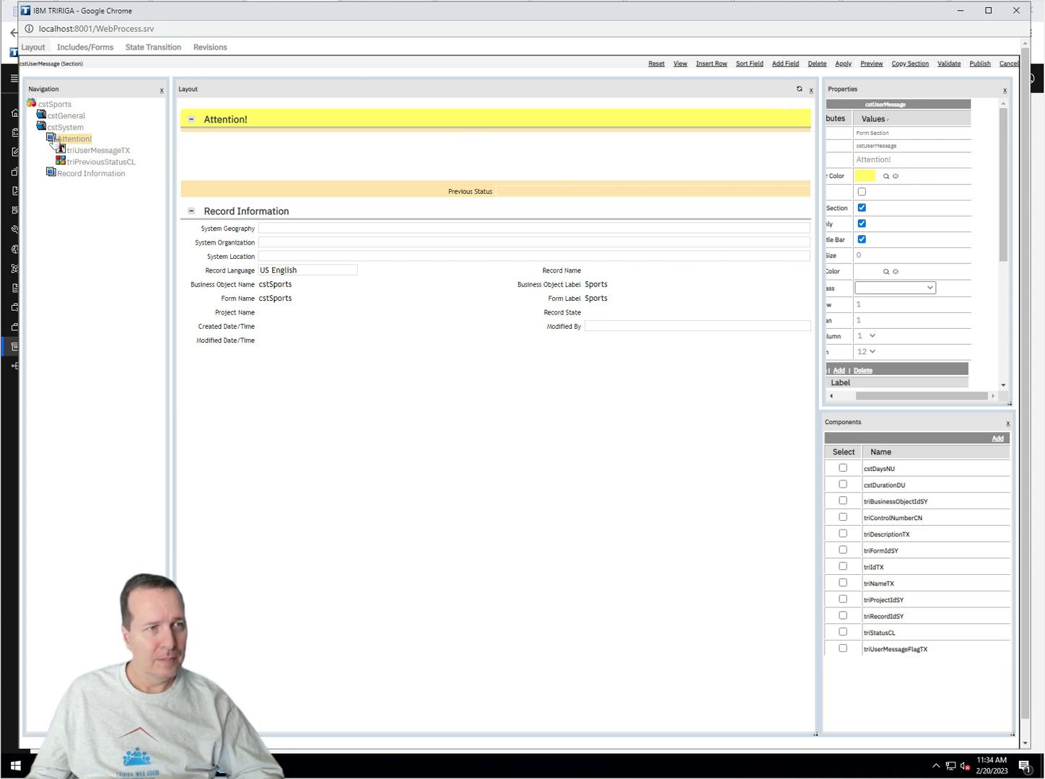
click(91, 162)
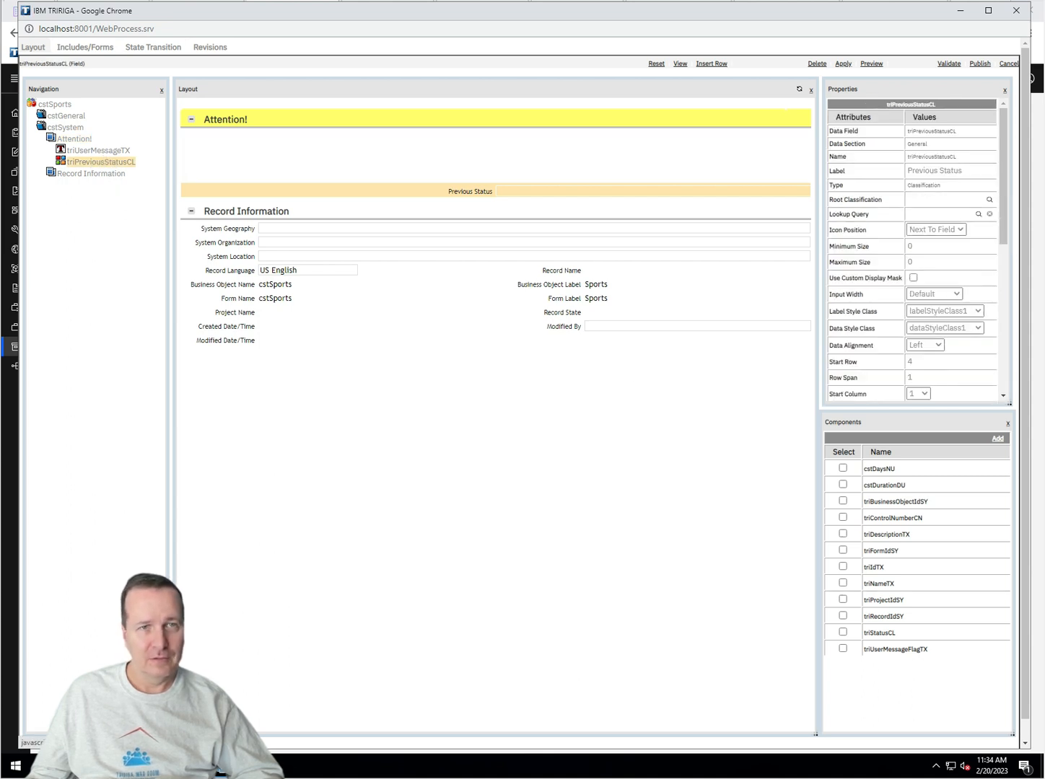
click(817, 64)
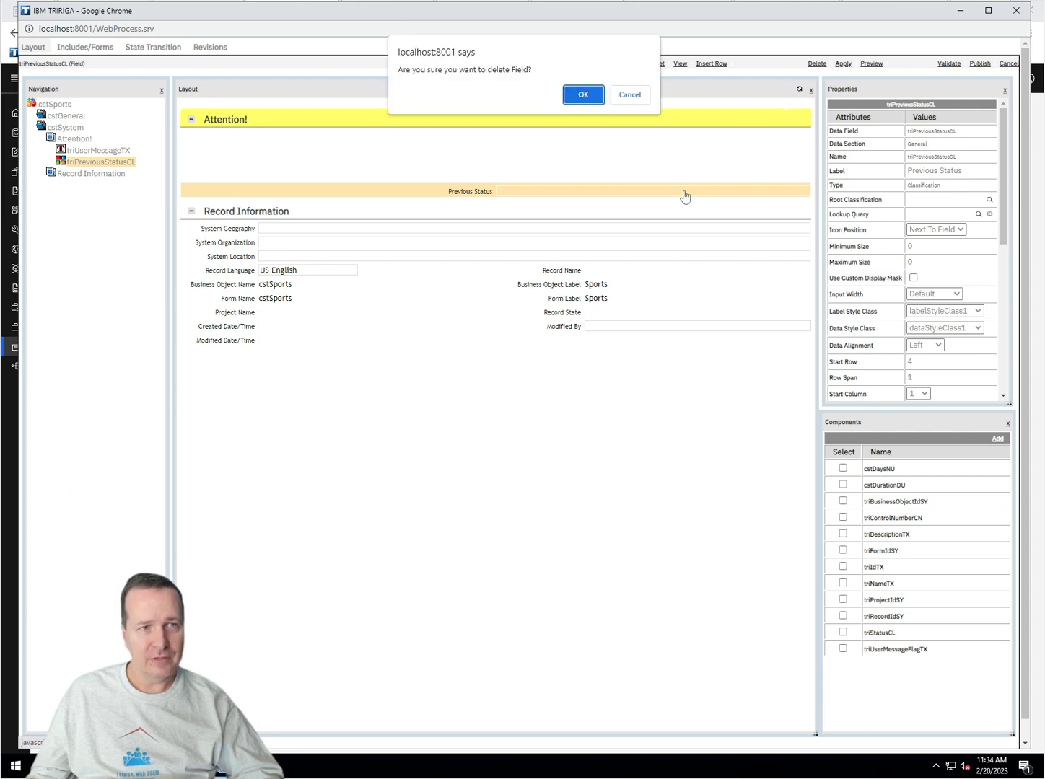
click(582, 94)
click(71, 152)
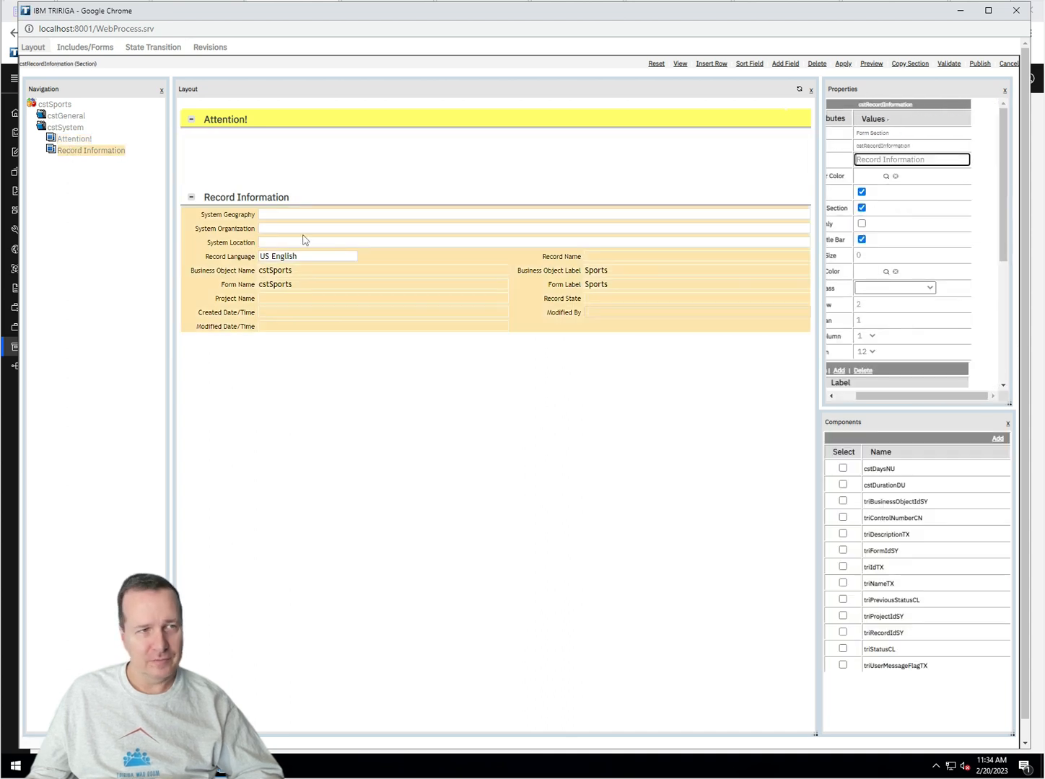
Step: Add triPreviousStatusCL to Record Information and tick Read Only in its properties
click(842, 599)
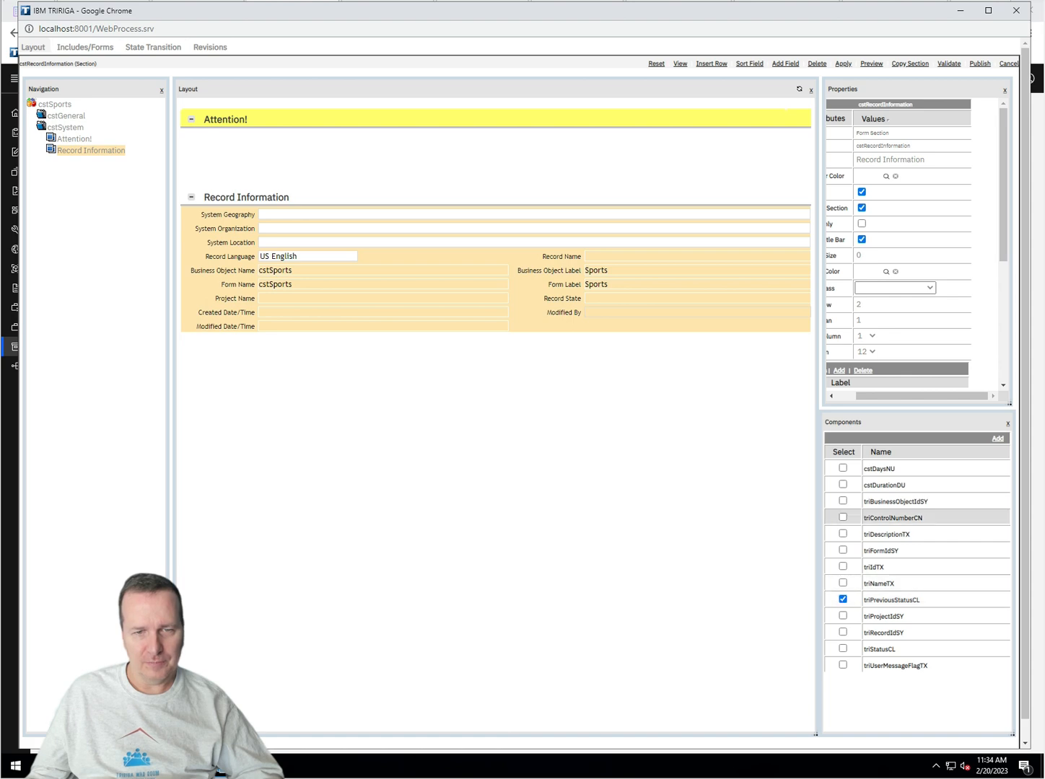
click(997, 440)
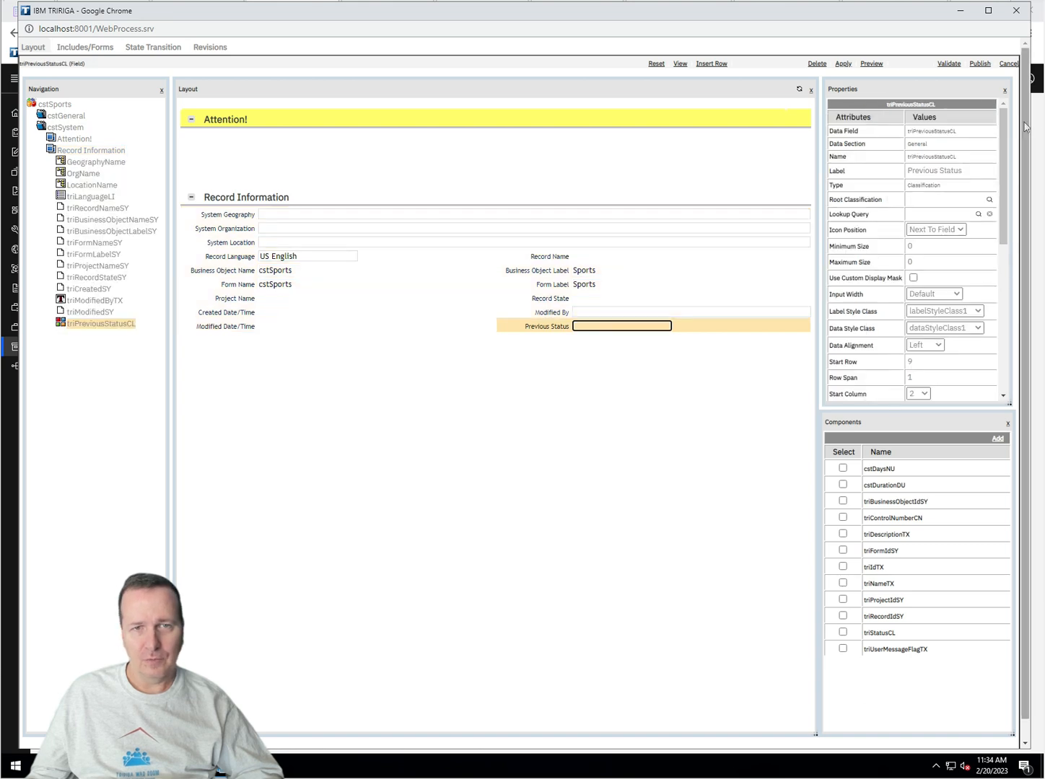
drag(1004, 132, 1017, 221)
click(914, 304)
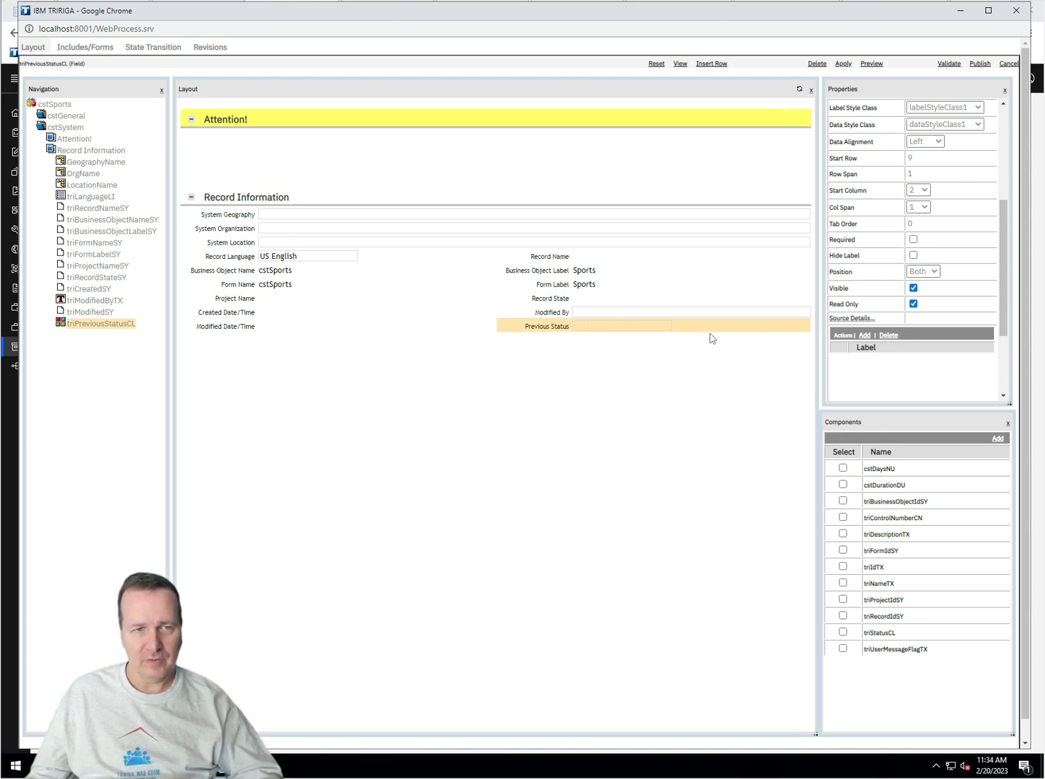
Step: Apply the Previous Status change, make Modified By read-only, and publish the cstSports form
click(844, 64)
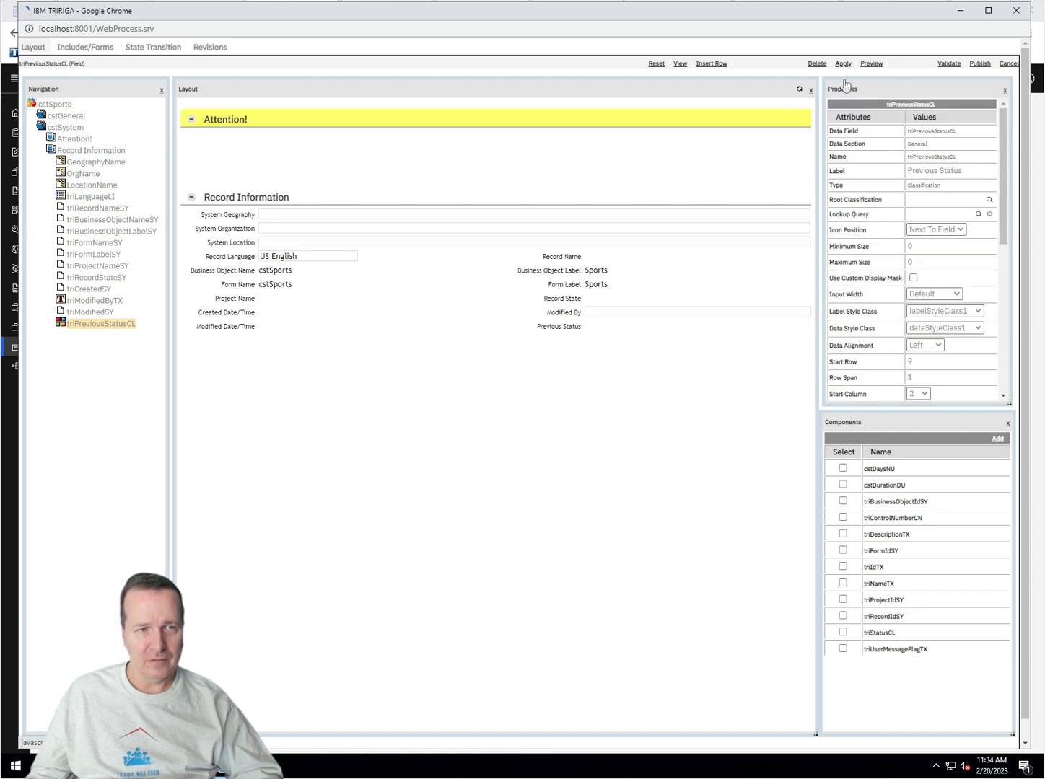
click(628, 317)
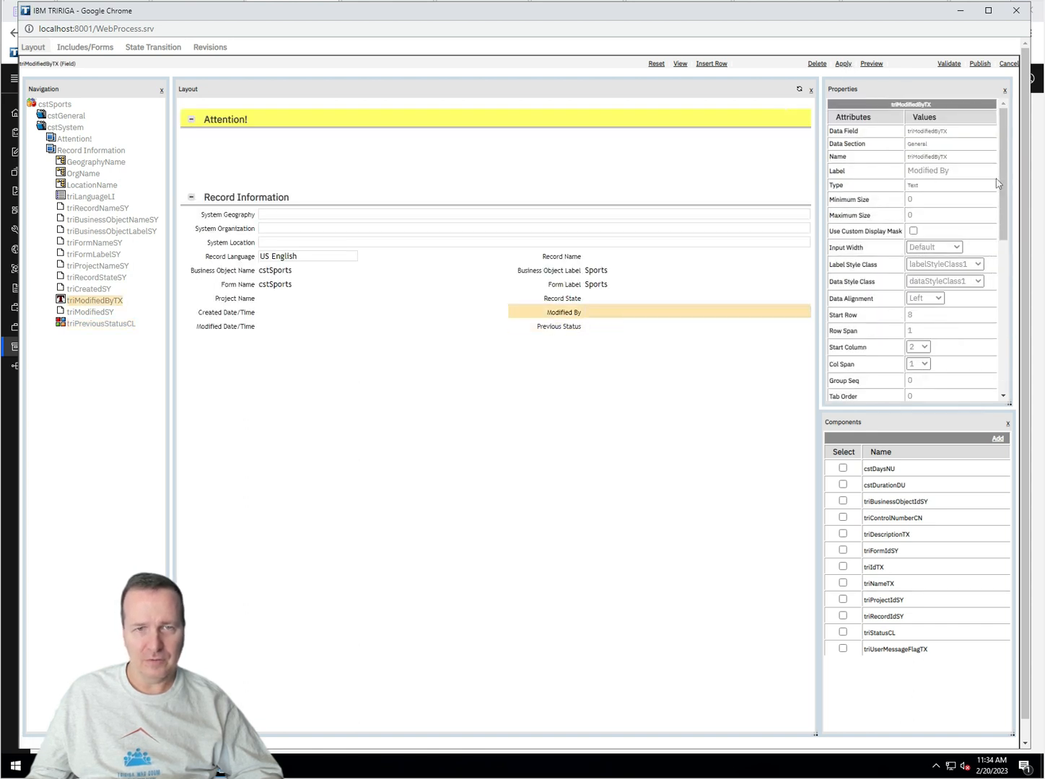
drag(1002, 193, 1003, 291)
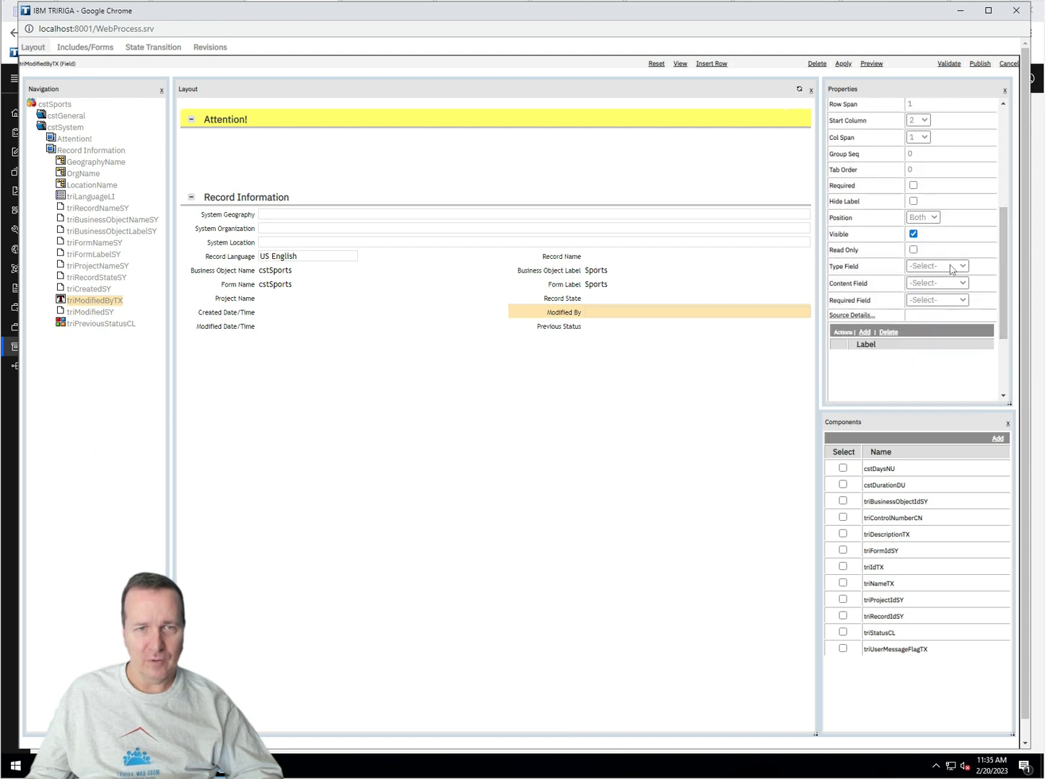
click(913, 251)
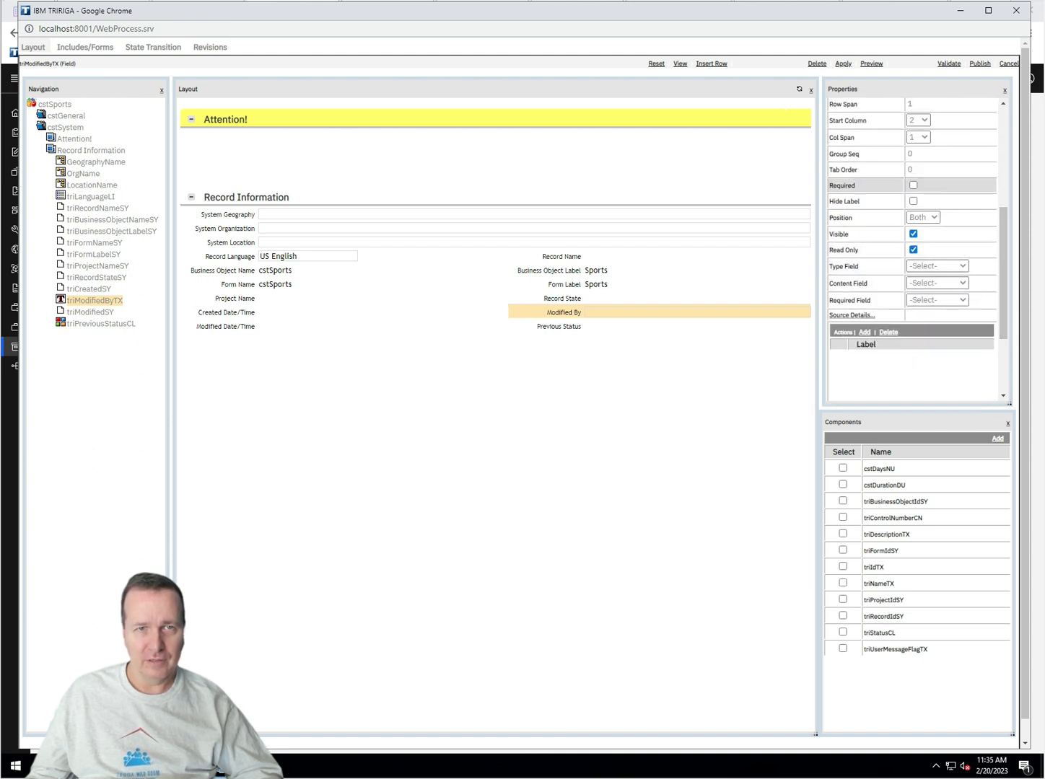
click(844, 65)
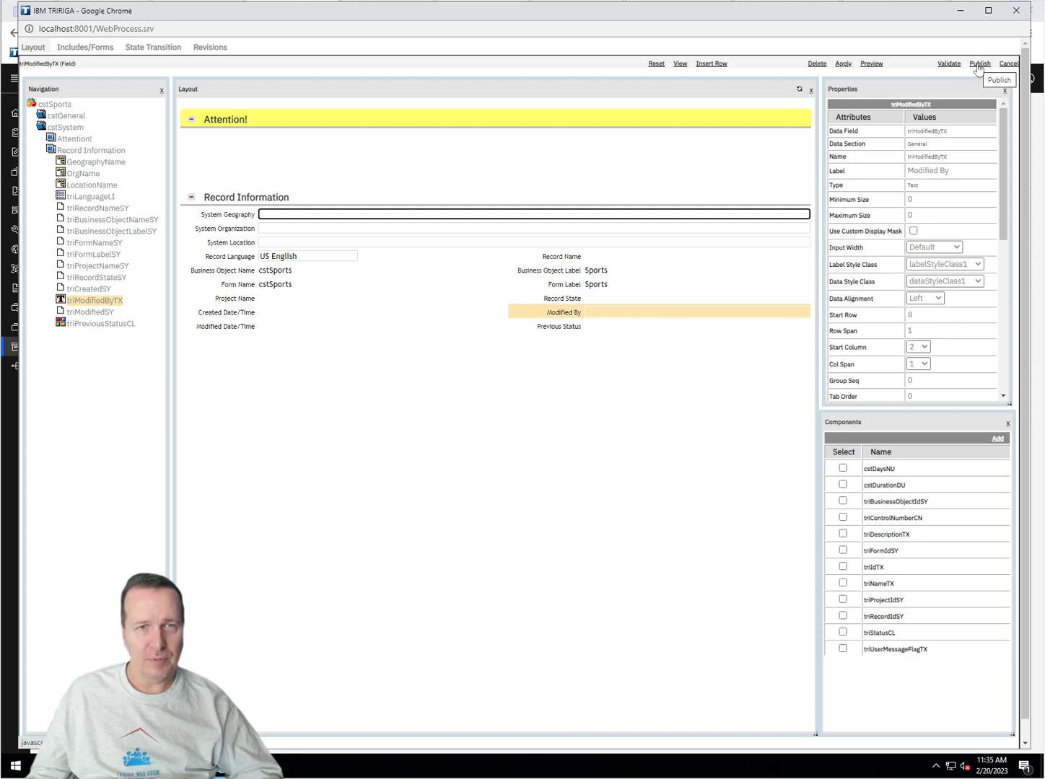
click(840, 67)
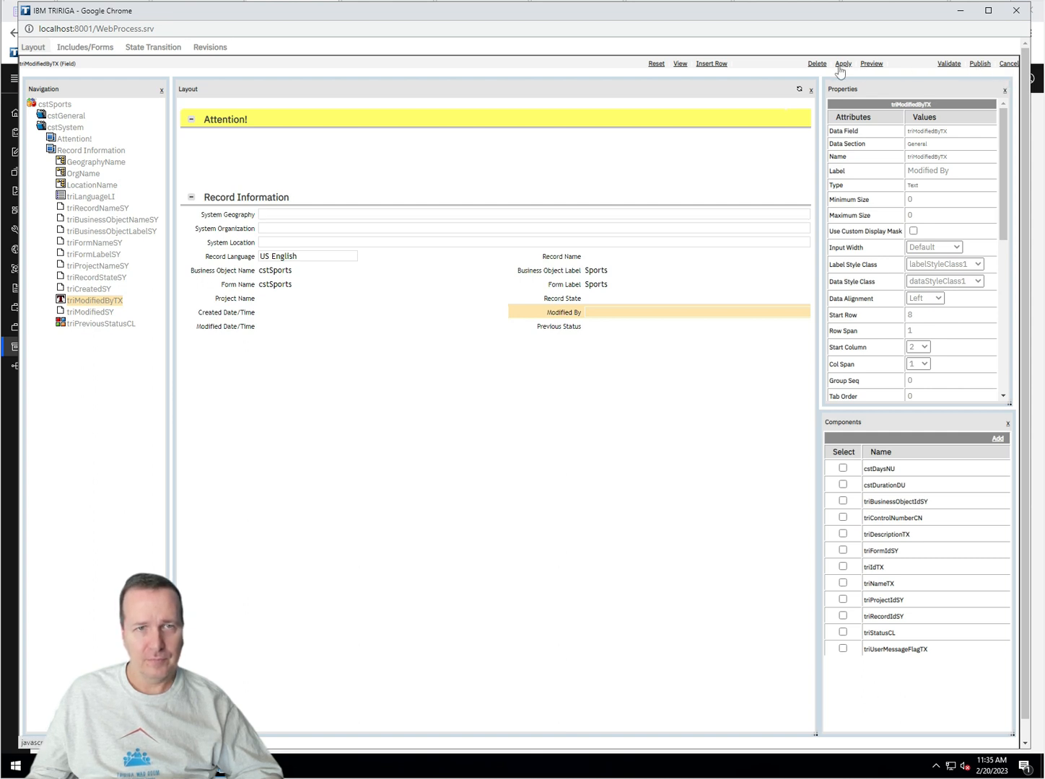
click(979, 64)
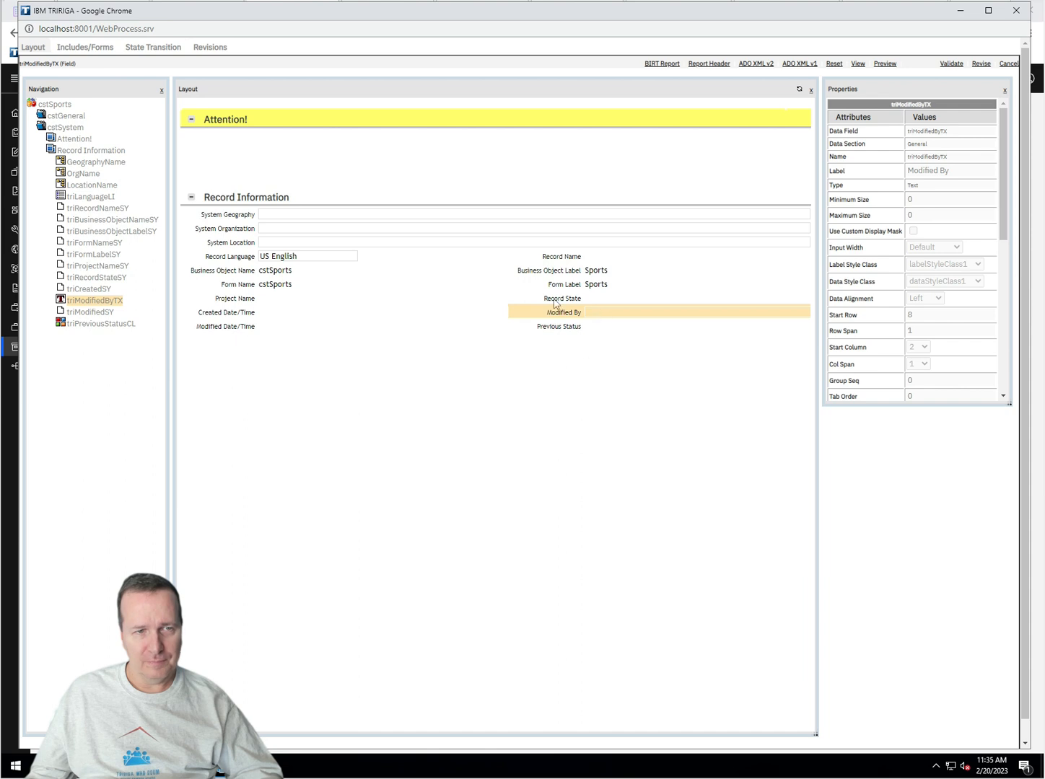
Step: Bring the Sports report listing the Sports Unit Test record (ID 1234) to the front
click(584, 326)
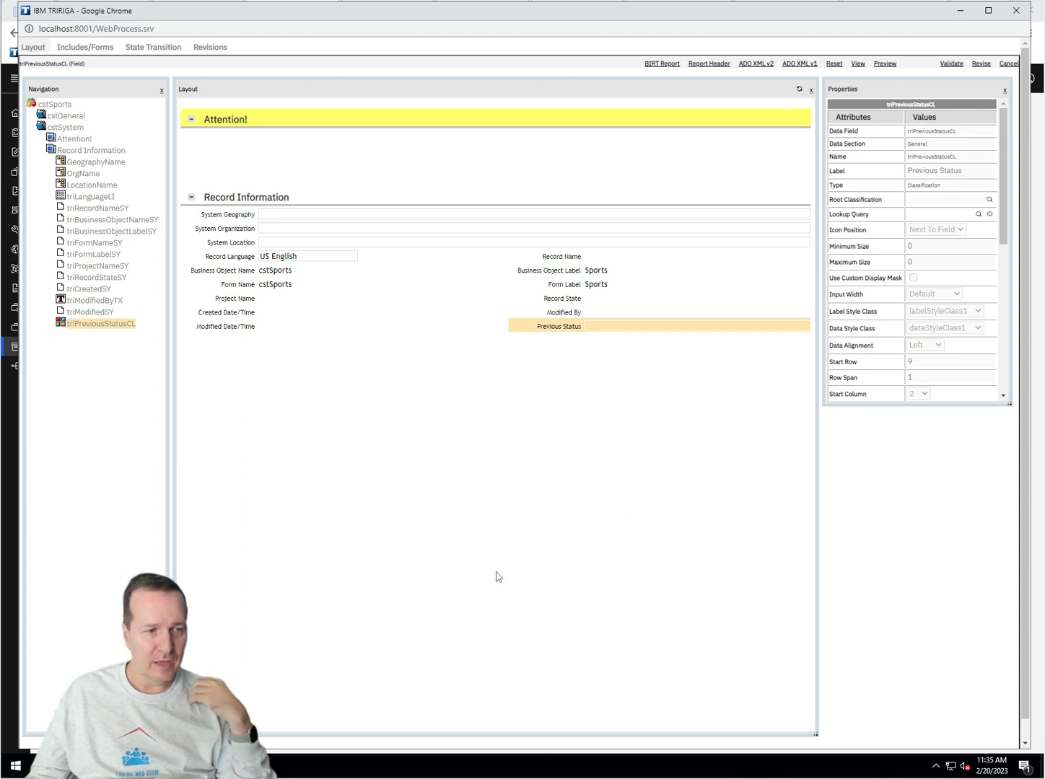
click(172, 766)
click(209, 704)
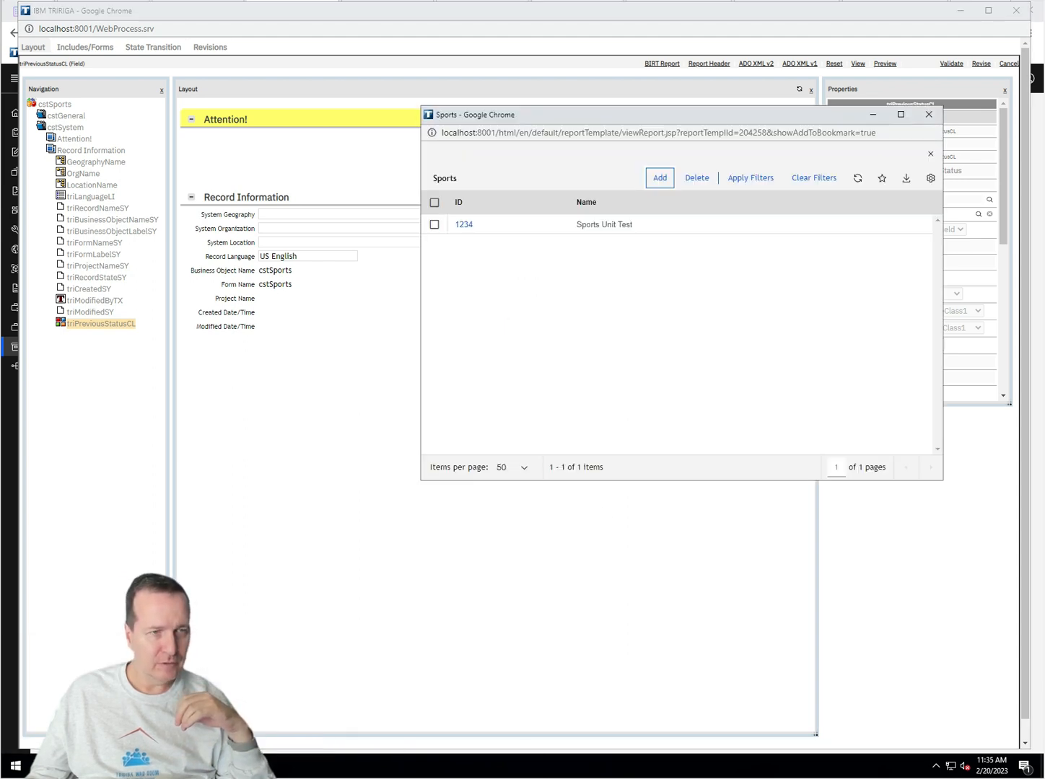
Step: Open Sports record 1234 and view its System tab, where Previous Status is empty
click(464, 225)
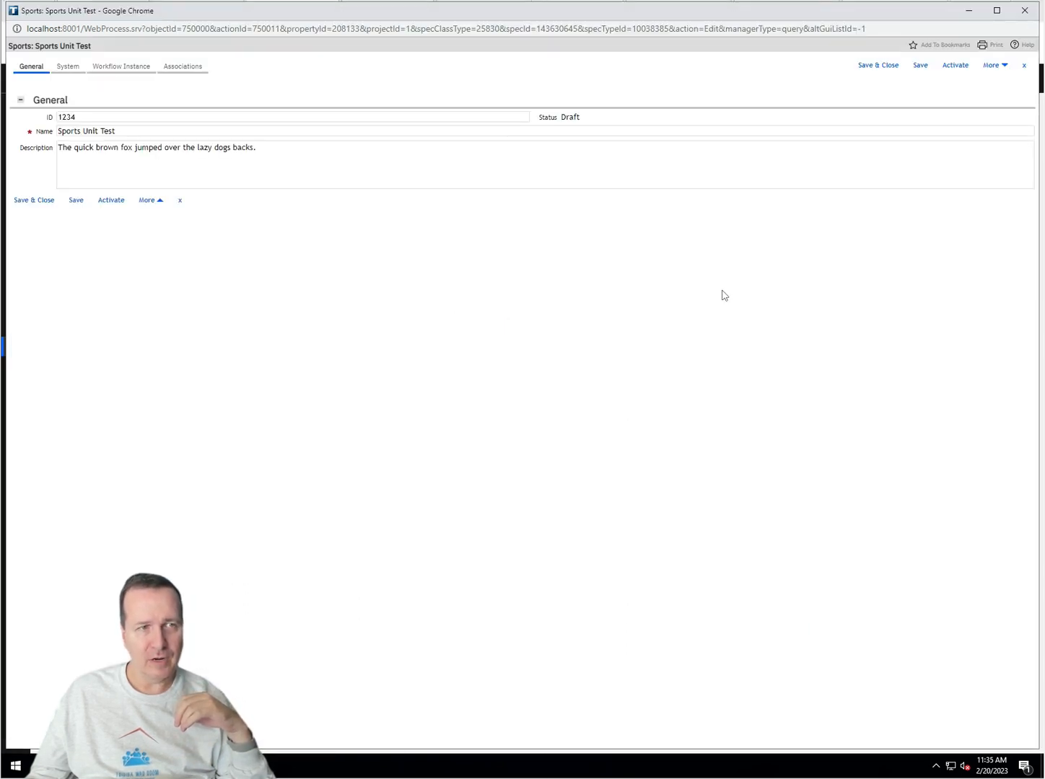
click(56, 71)
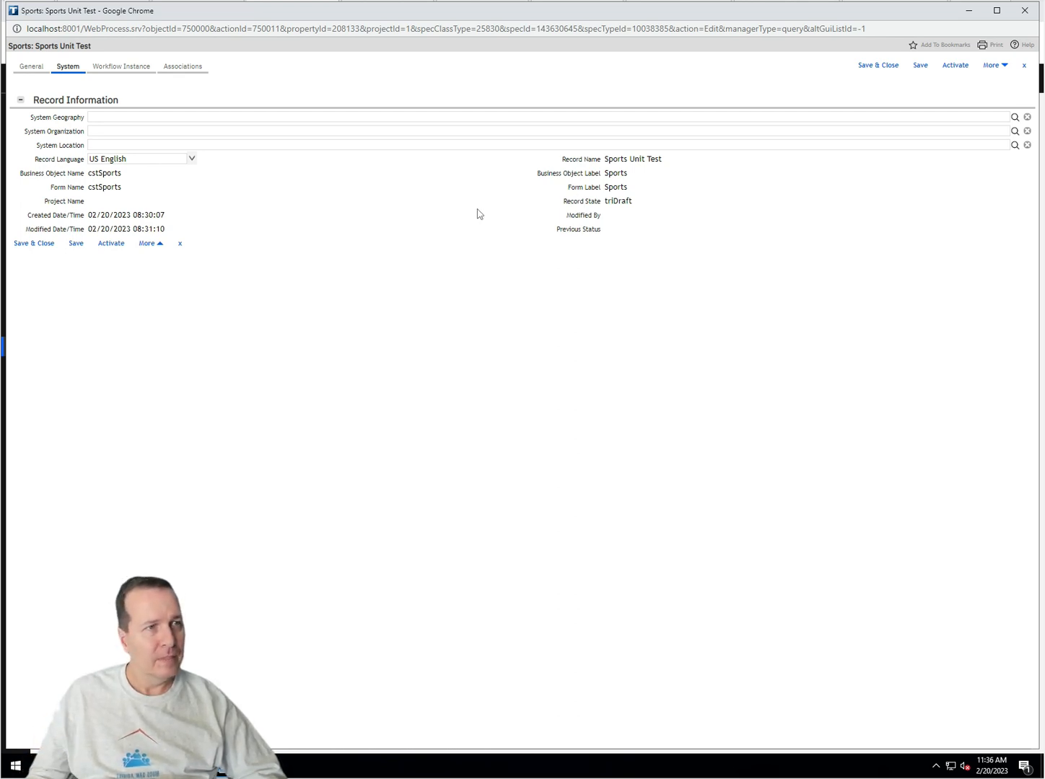
Step: Show record 1234's General tab with its ID, Draft status and description
click(33, 70)
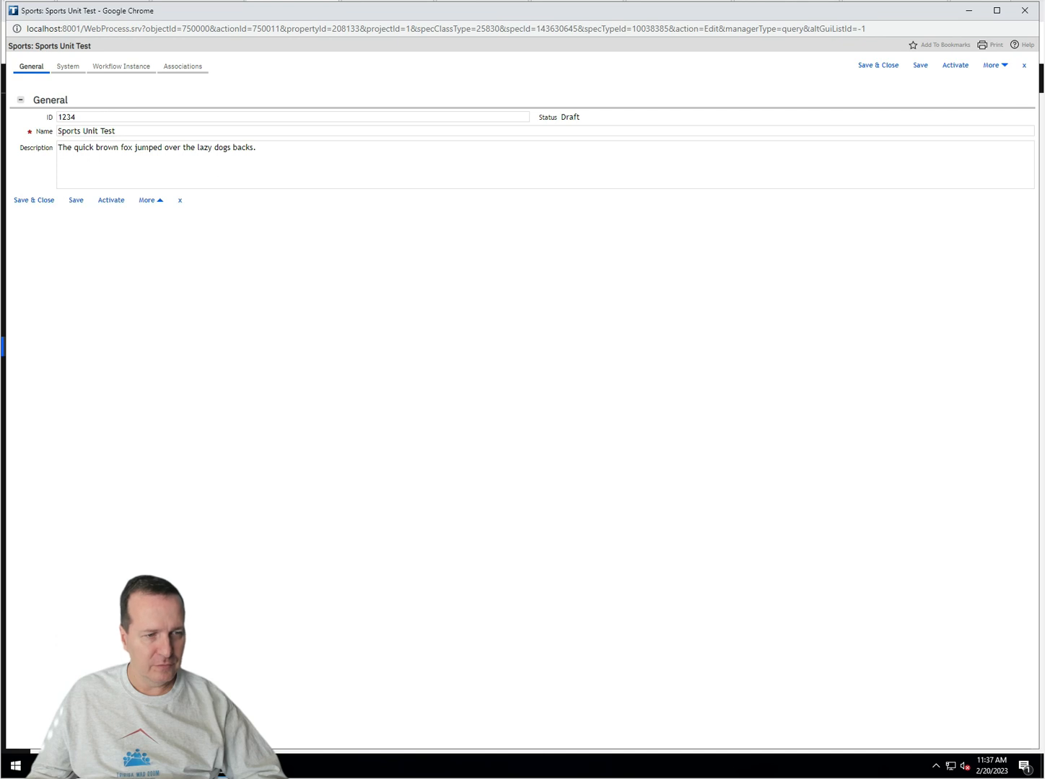
click(221, 766)
Step: Review the cstSports State Transition diagram in Form Builder, then minimize it to reveal the record
click(286, 714)
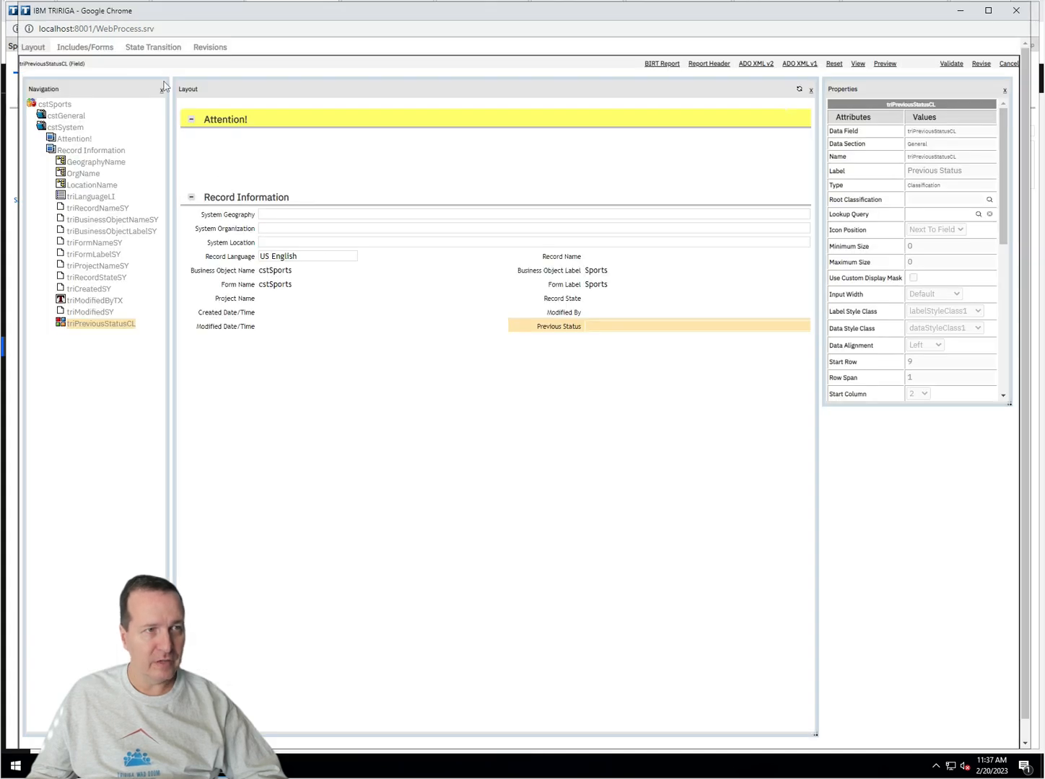
click(161, 49)
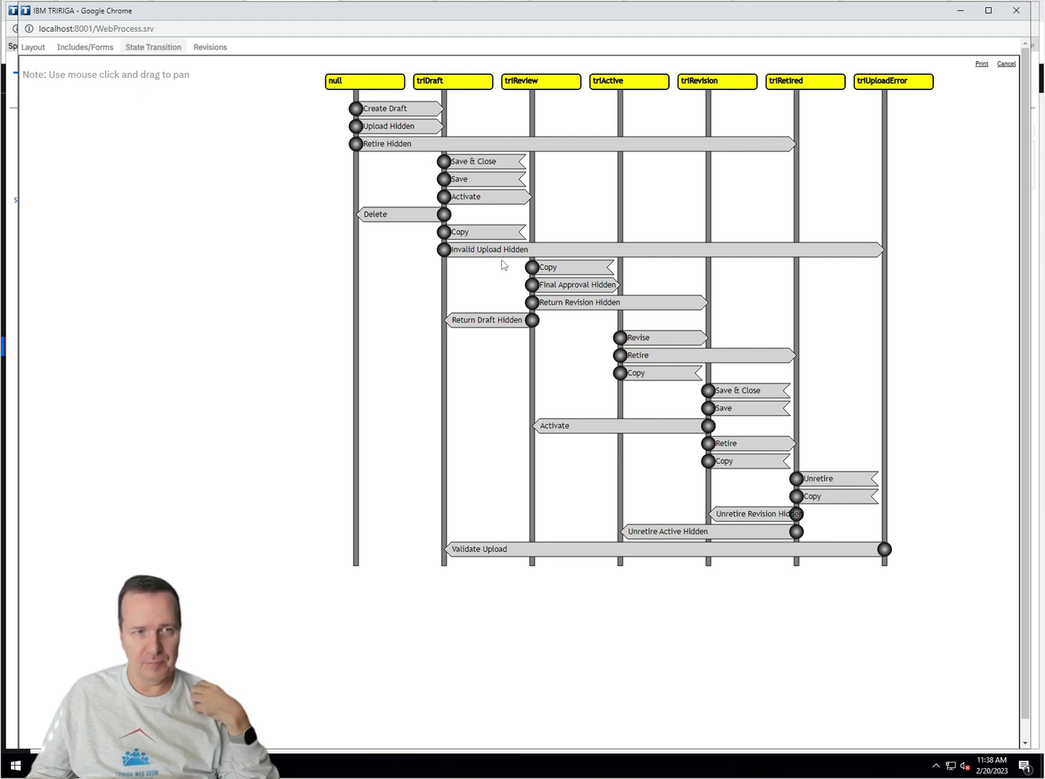
click(960, 11)
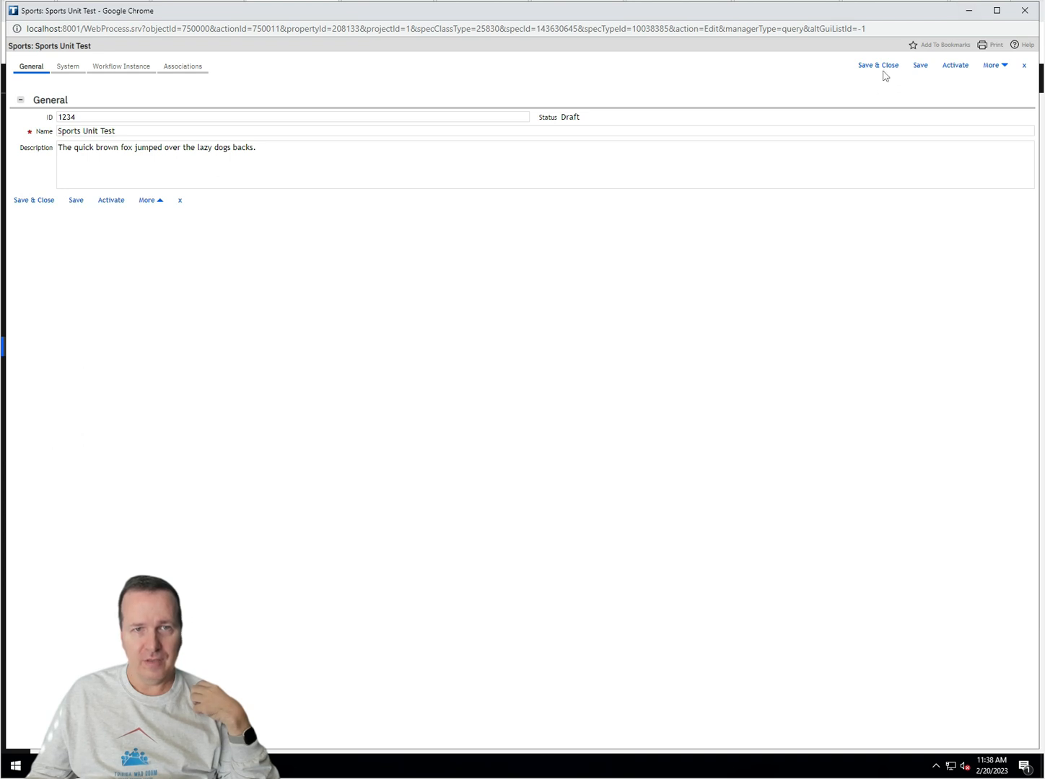
click(992, 67)
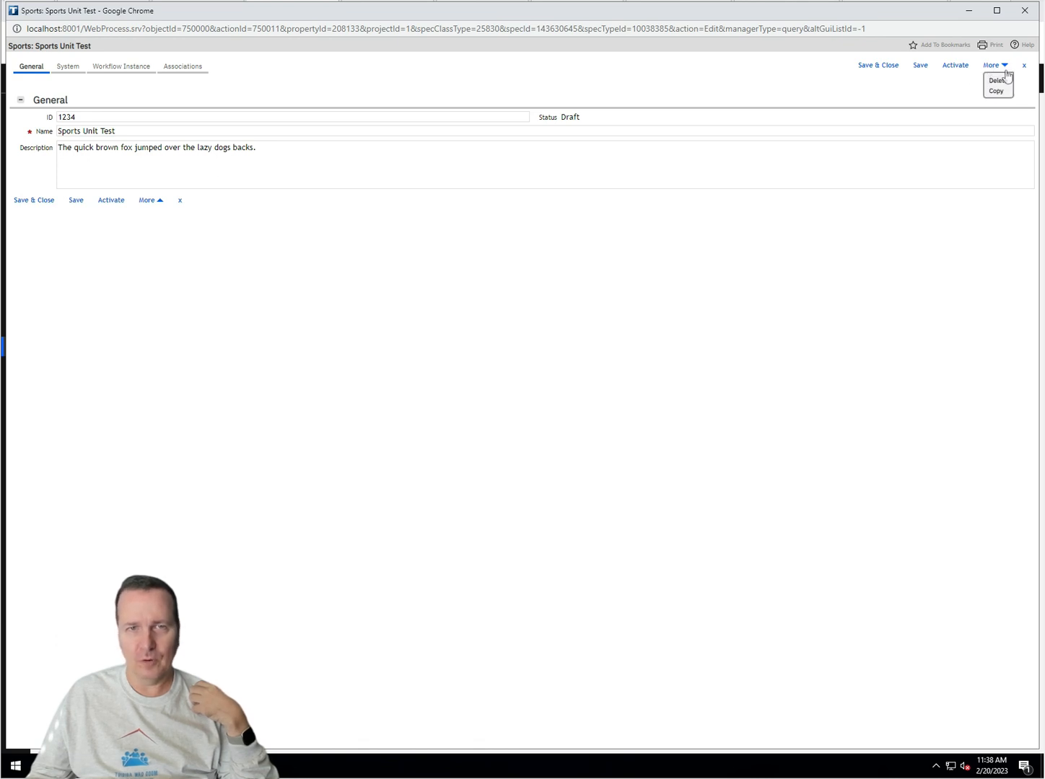
click(864, 96)
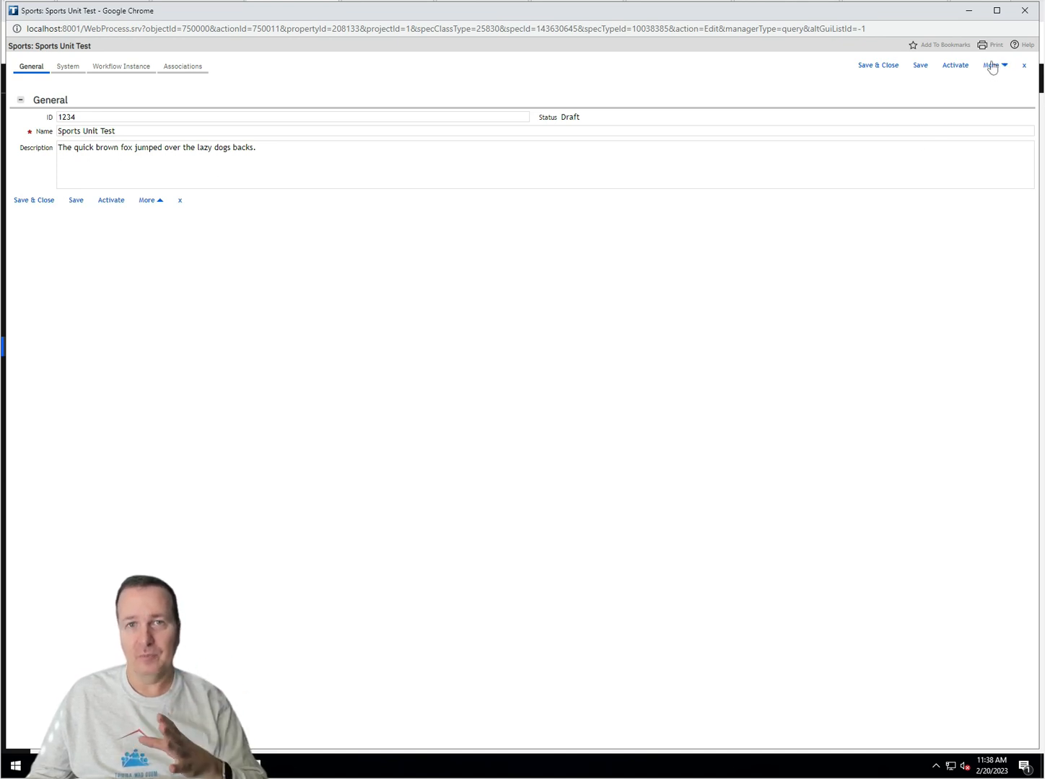
click(993, 67)
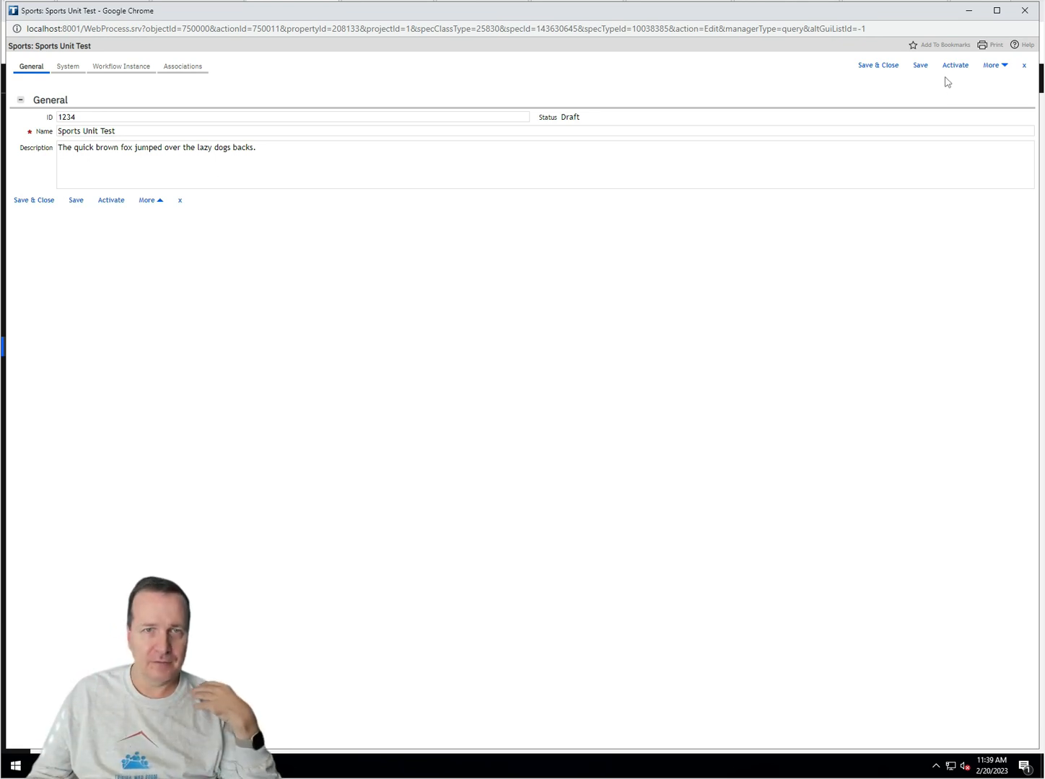
Step: Save and close the Sports Unit Test record, then reopen record 1234 from the Sports list
click(866, 67)
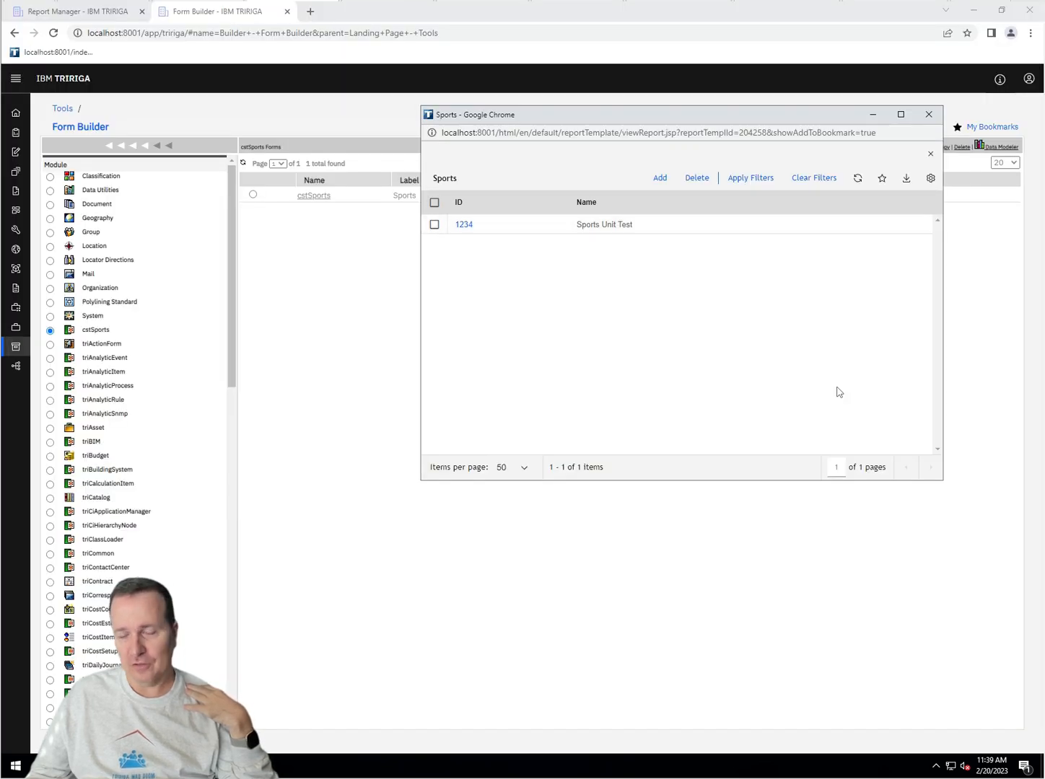
click(472, 229)
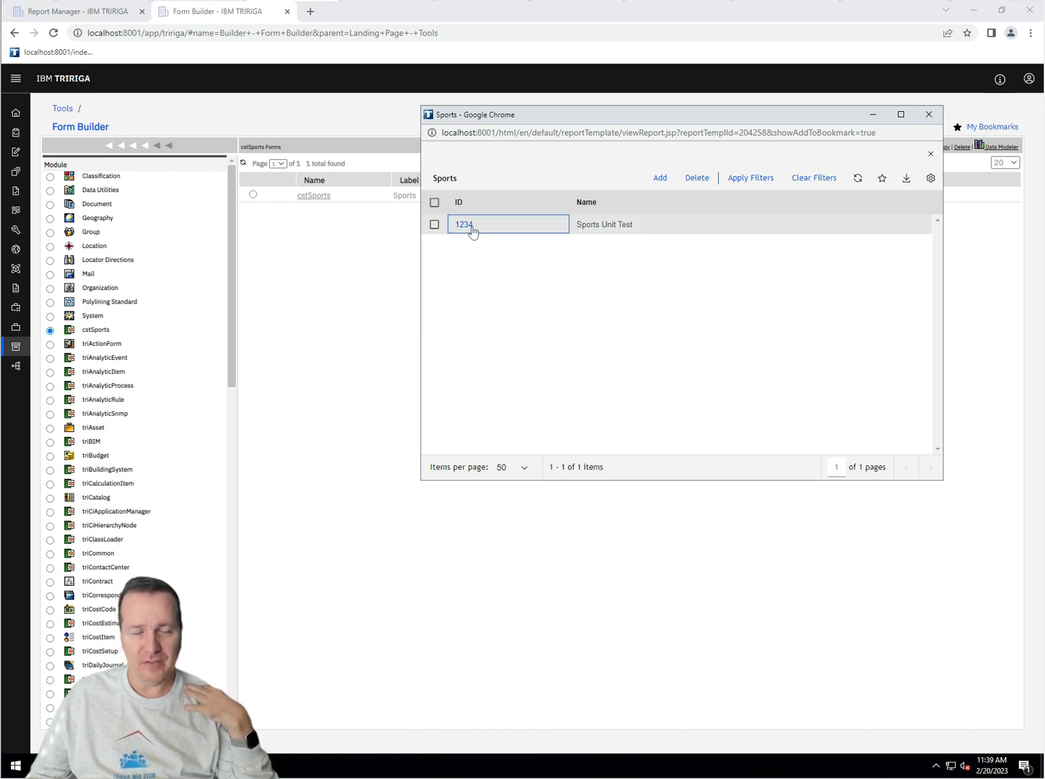
click(473, 230)
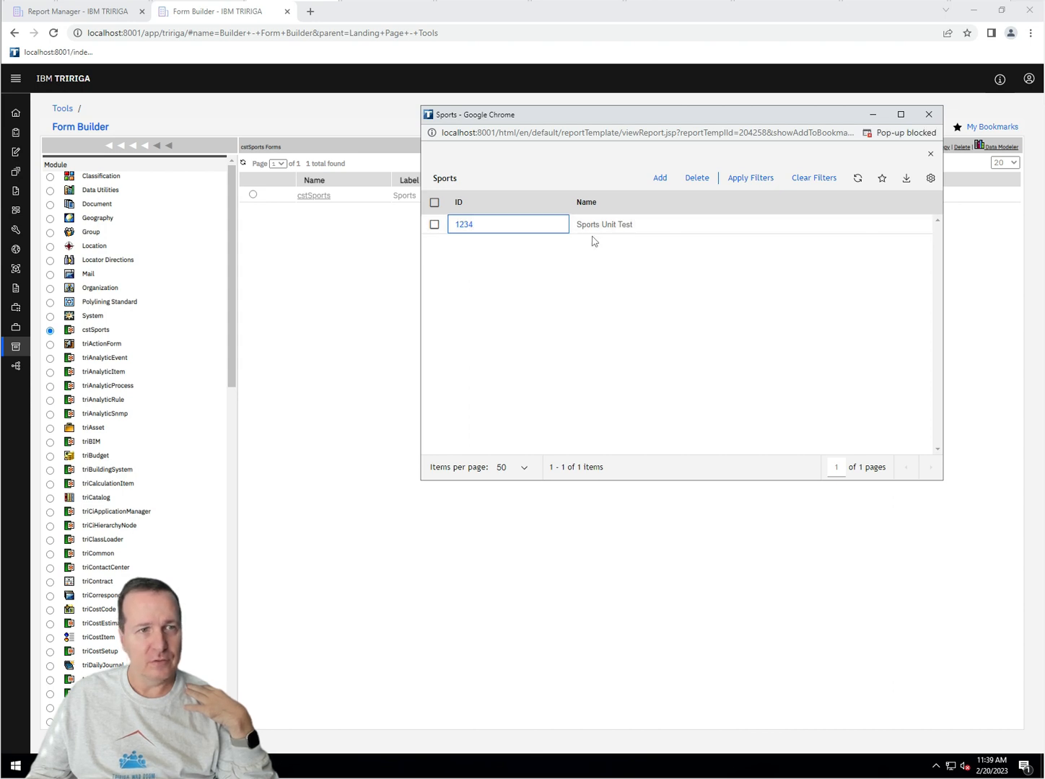
click(464, 225)
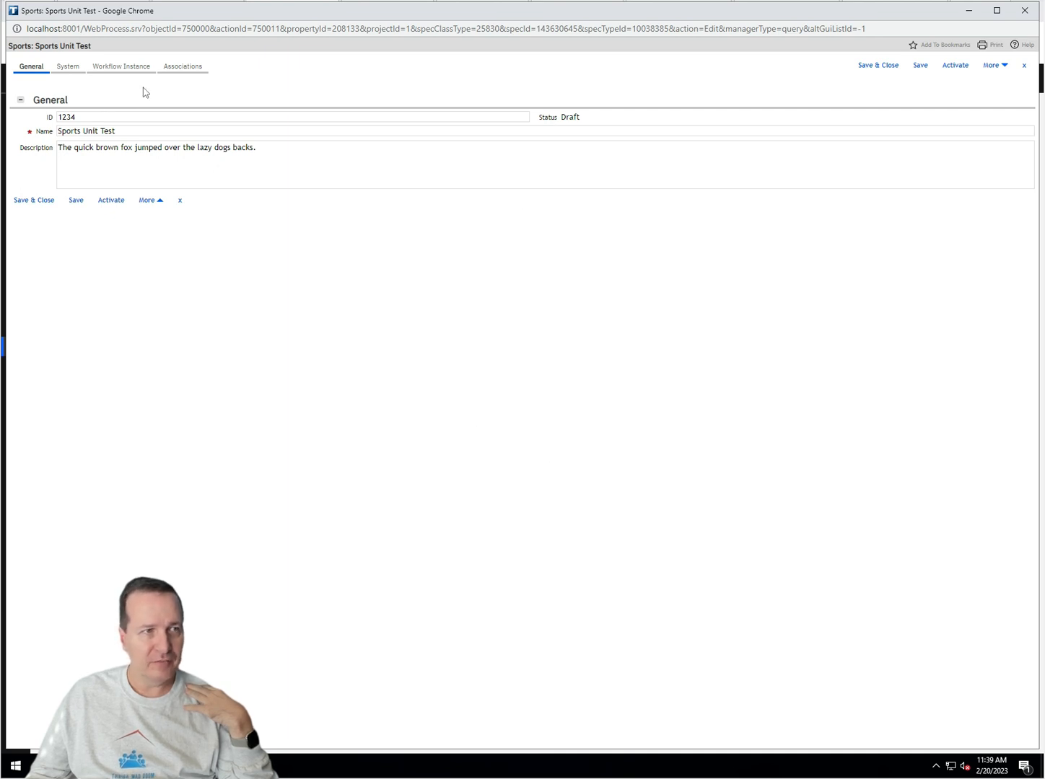
Step: Save the record from its System tab so it reads modified 08:40:12, then return to General
click(68, 66)
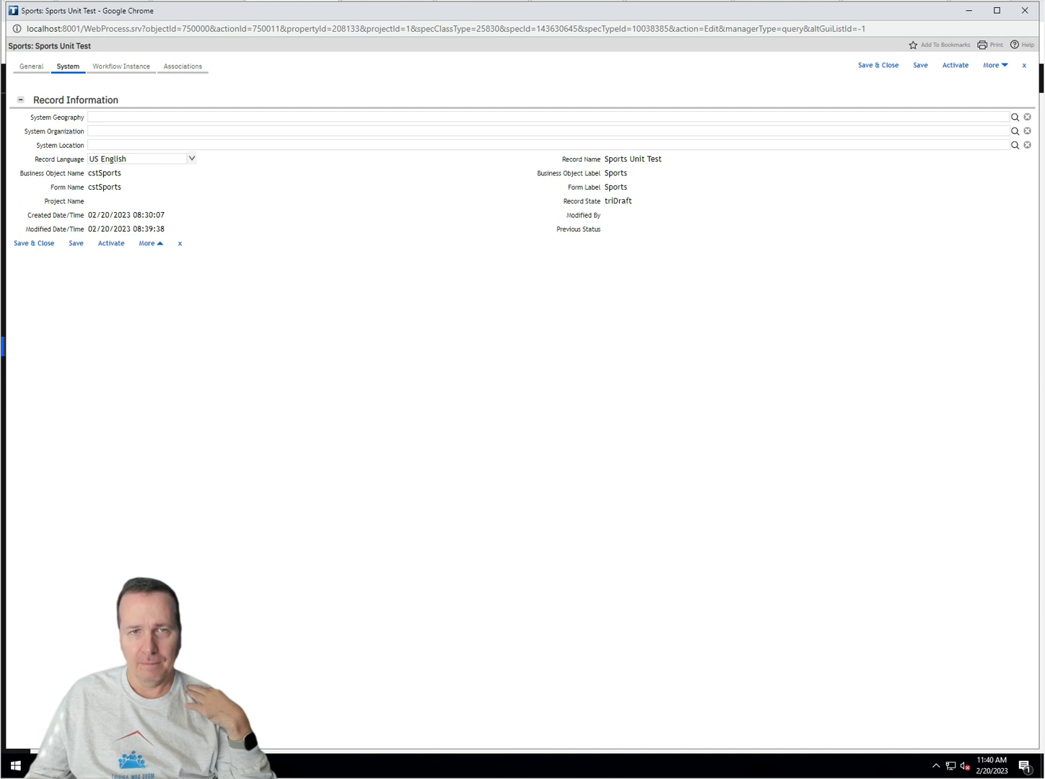
click(914, 68)
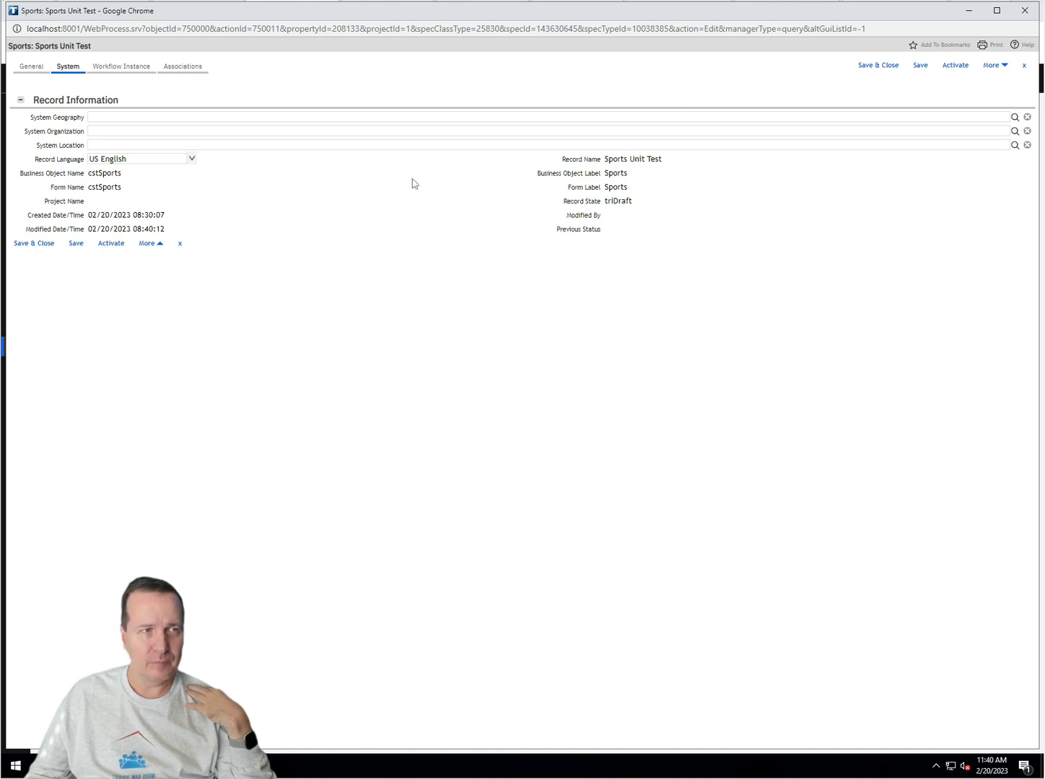
click(29, 68)
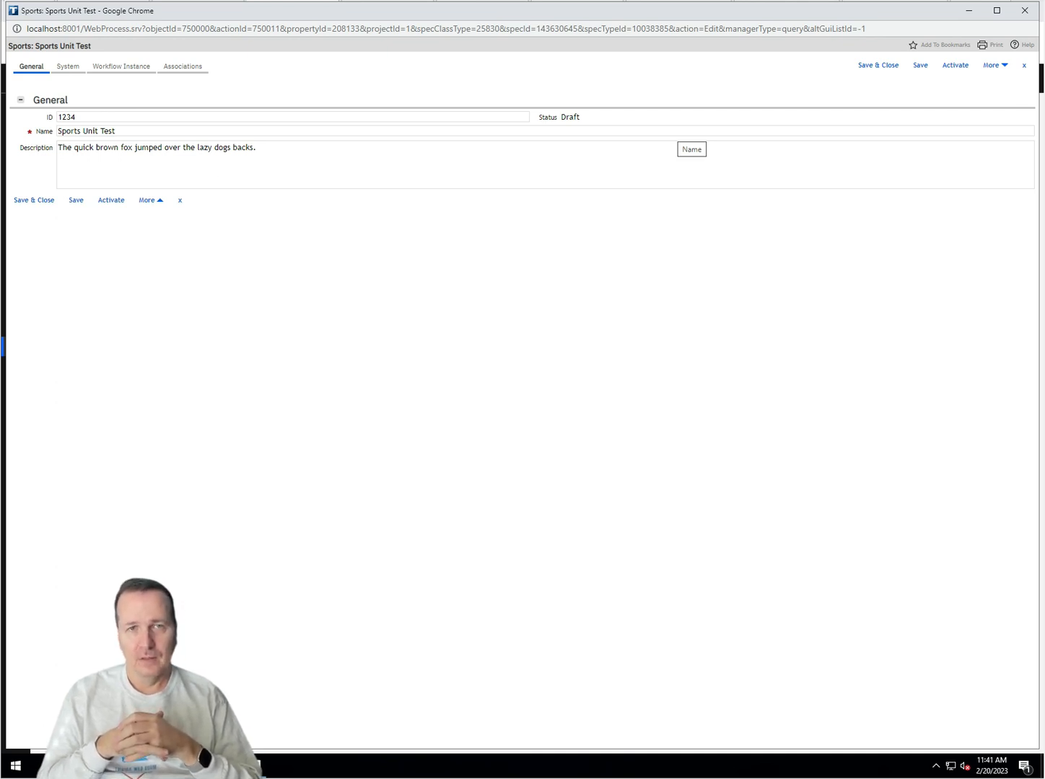
Step: Try Copy from the More menu, review the System tab fields, then reopen the Delete/Copy menu
click(994, 70)
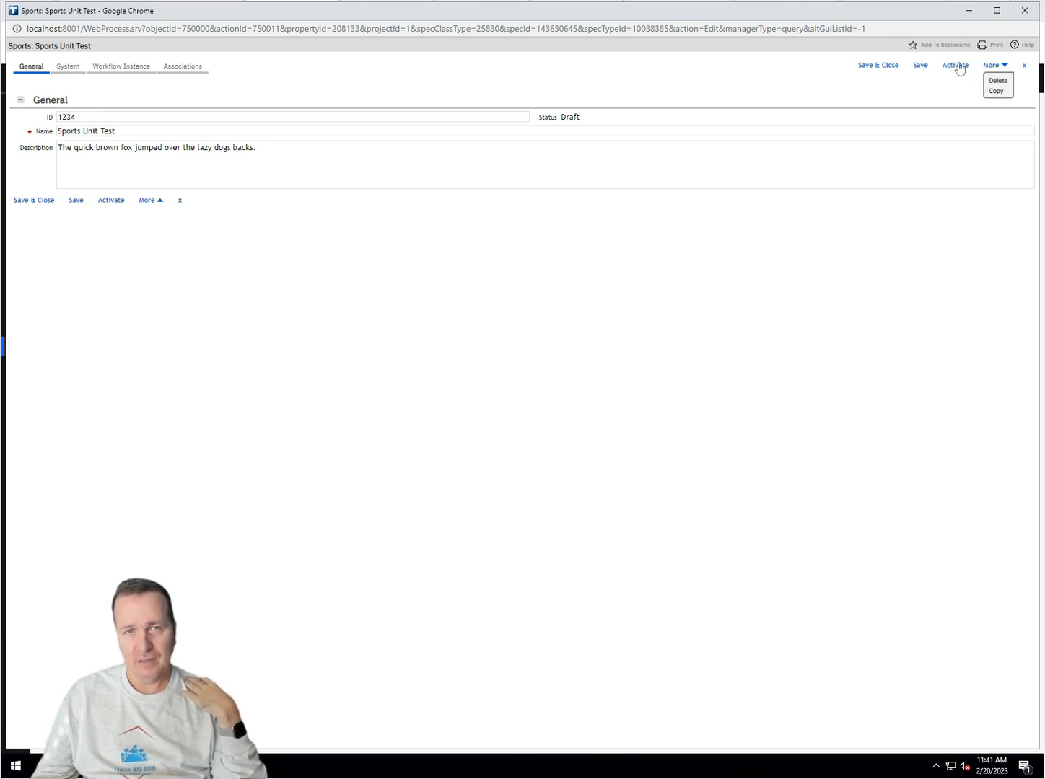
click(995, 91)
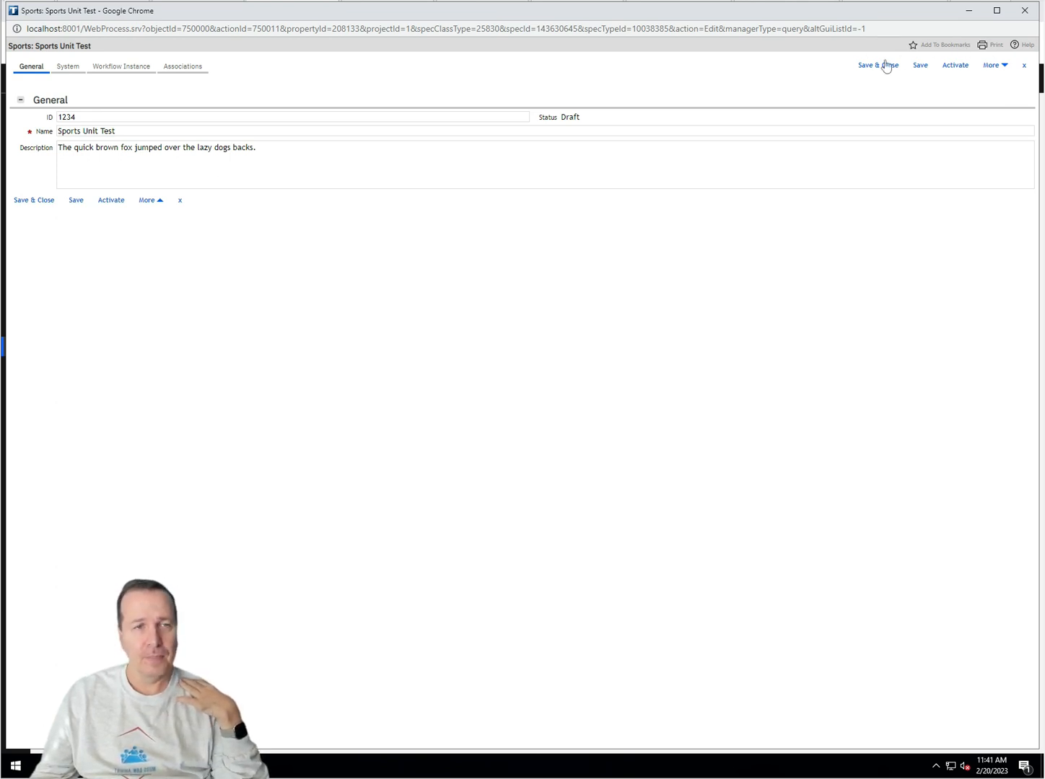
click(71, 66)
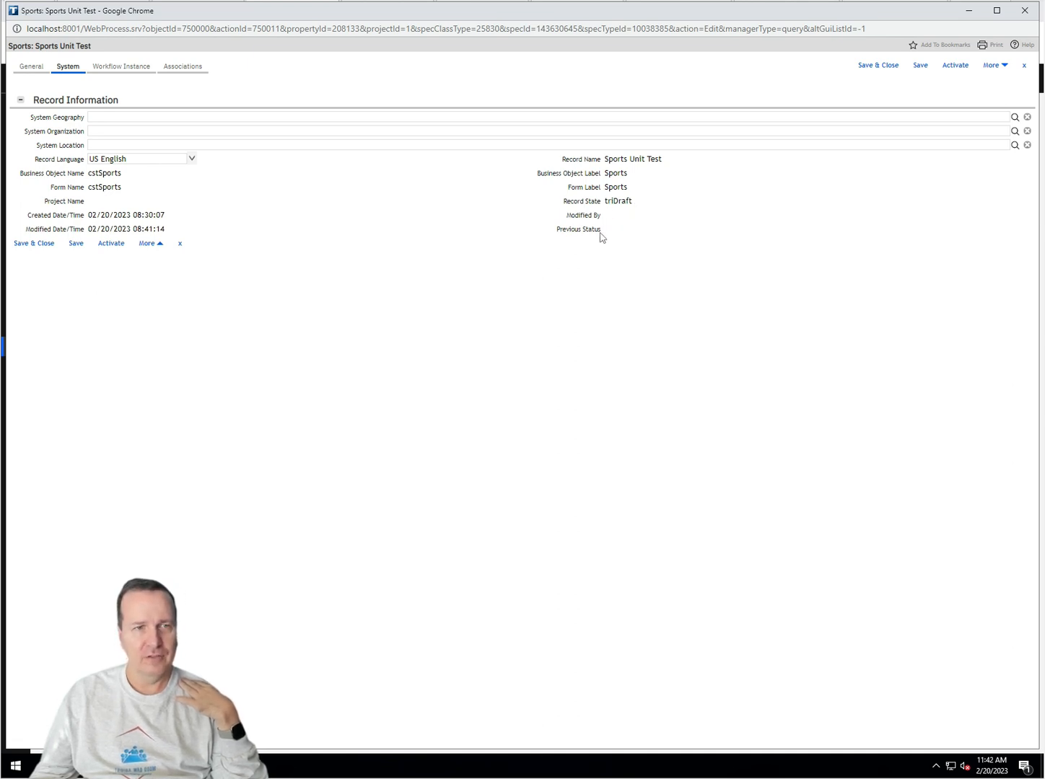
click(32, 66)
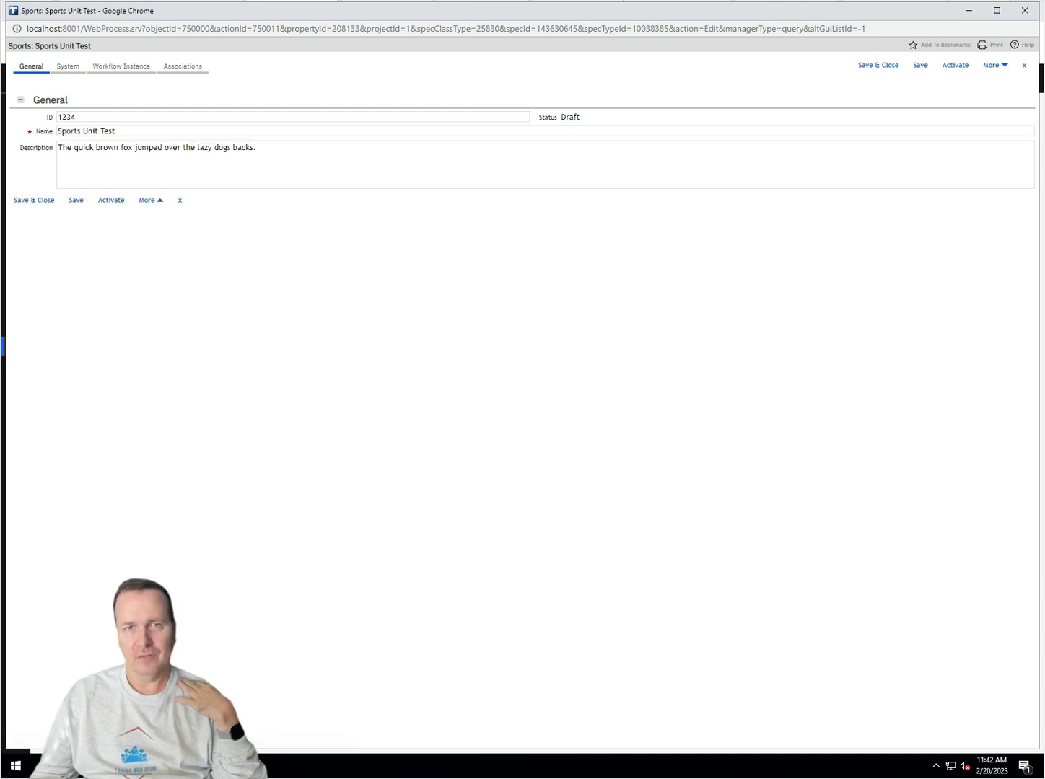
click(992, 66)
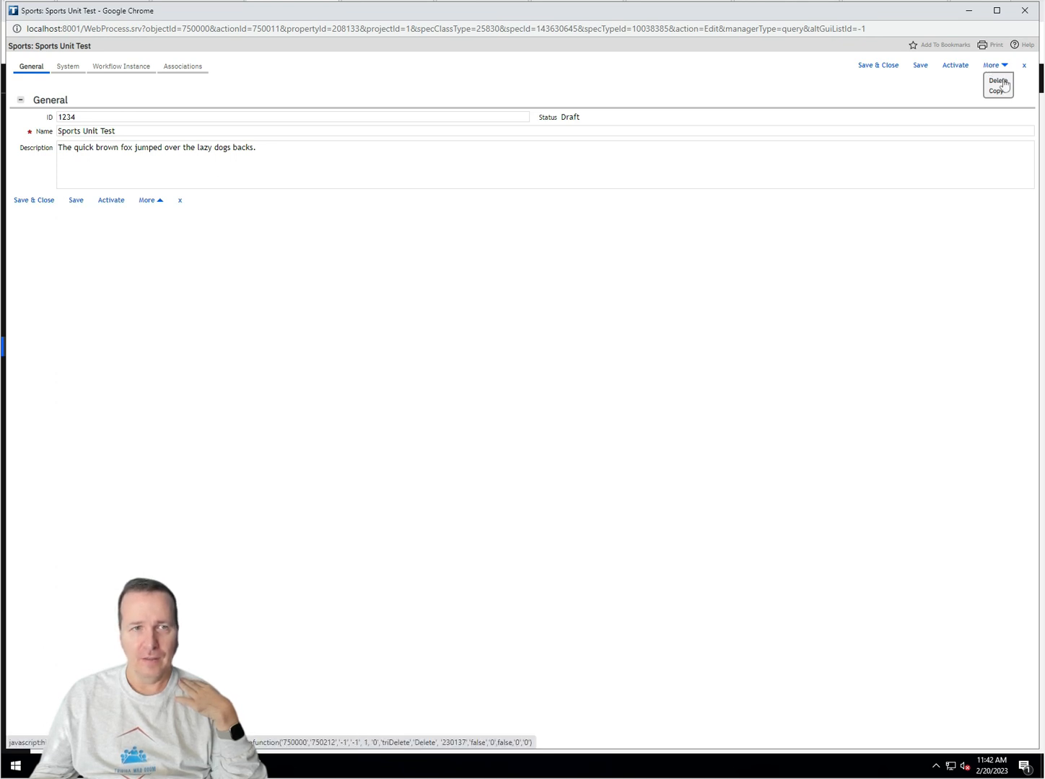
Step: Delete the Sports Unit Test record and confirm Previous Status reads Draft on the System tab
click(1003, 83)
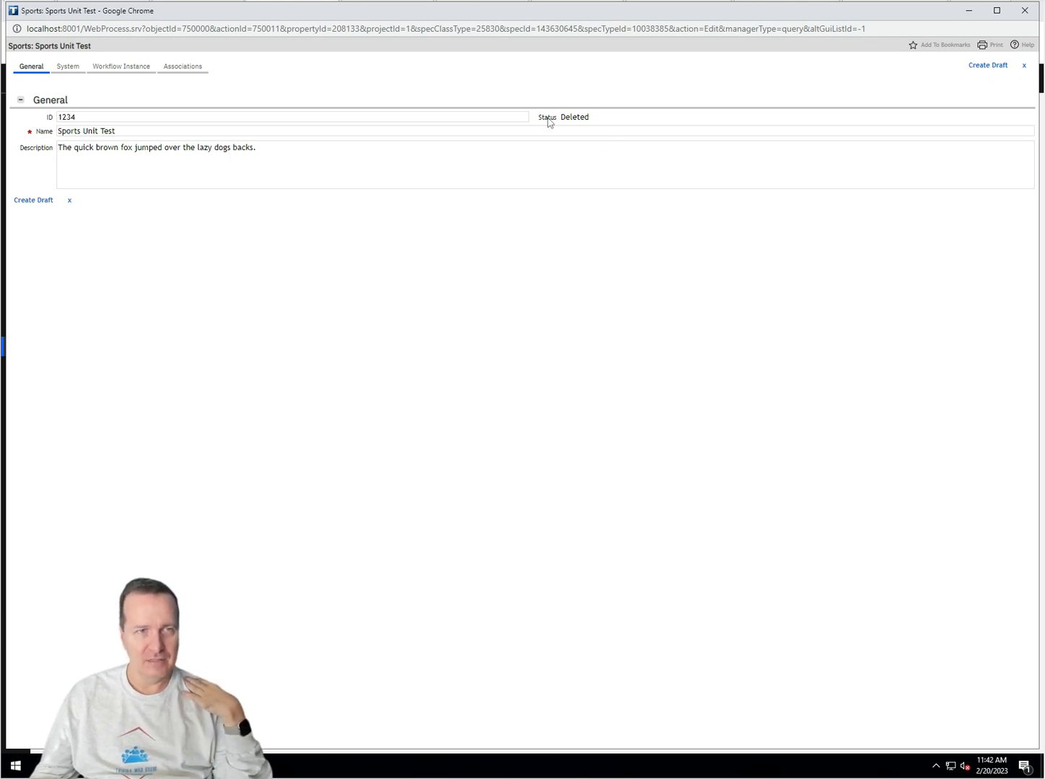
double_click(575, 117)
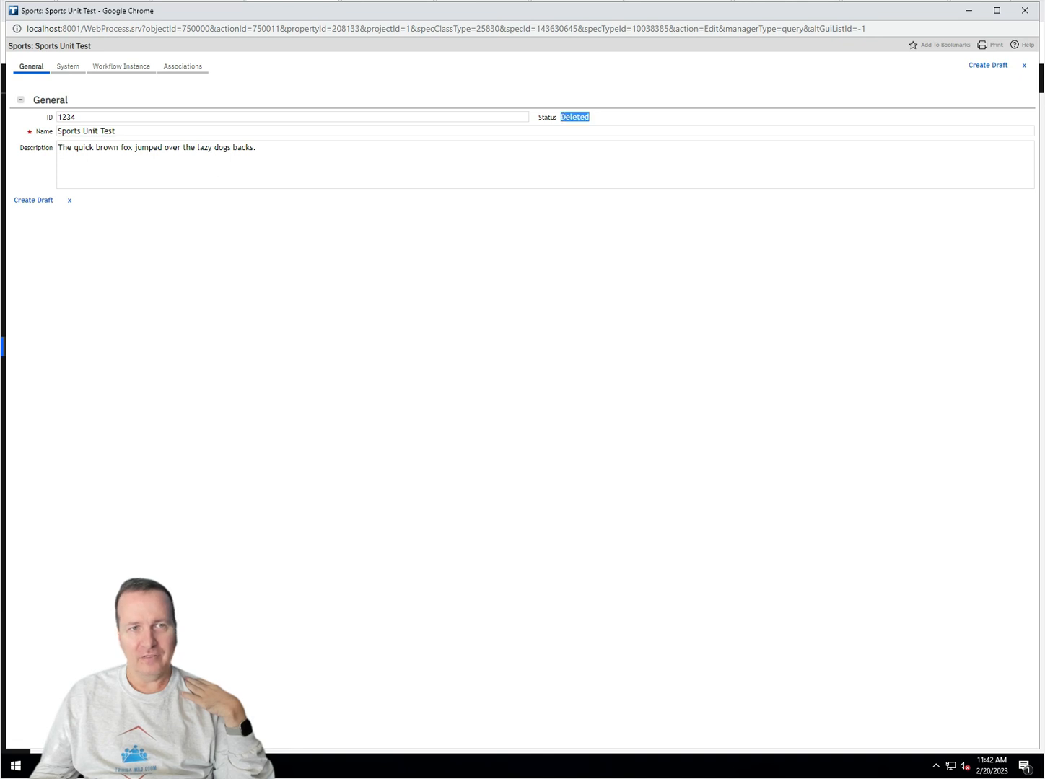
click(67, 67)
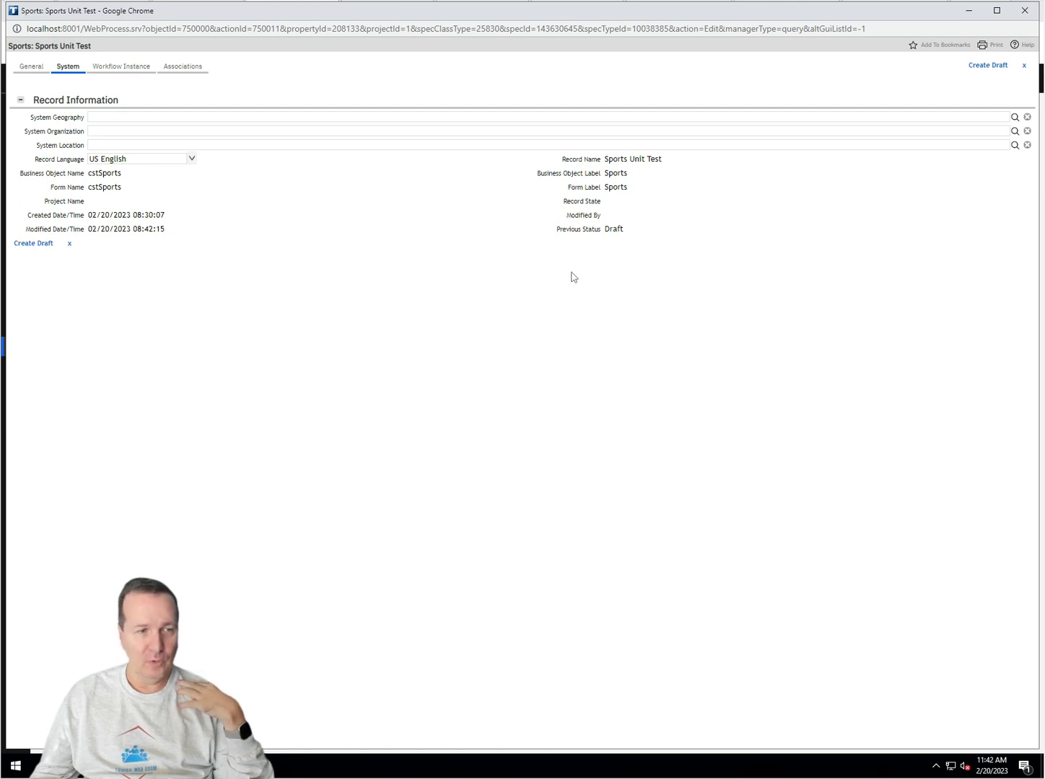
key(alt+Tab)
Step: Bring the 'Sports: Sports Unit Test' record window back, showing its System details with Previous Status Draft
mouse_move(267, 767)
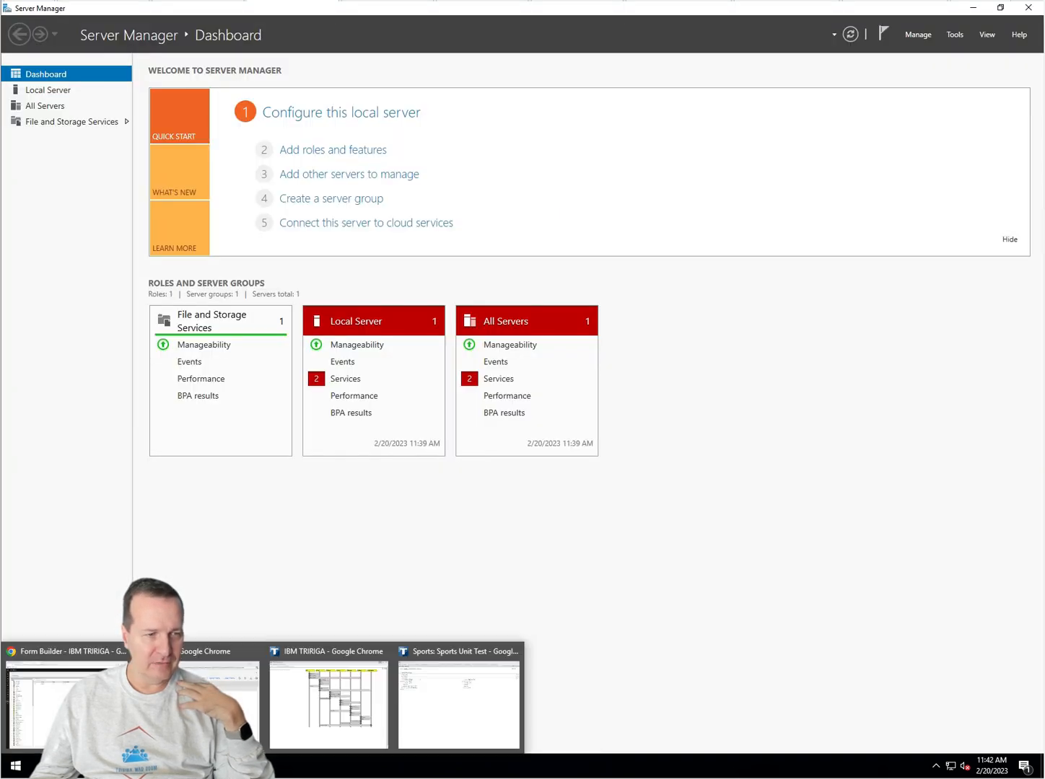
click(327, 725)
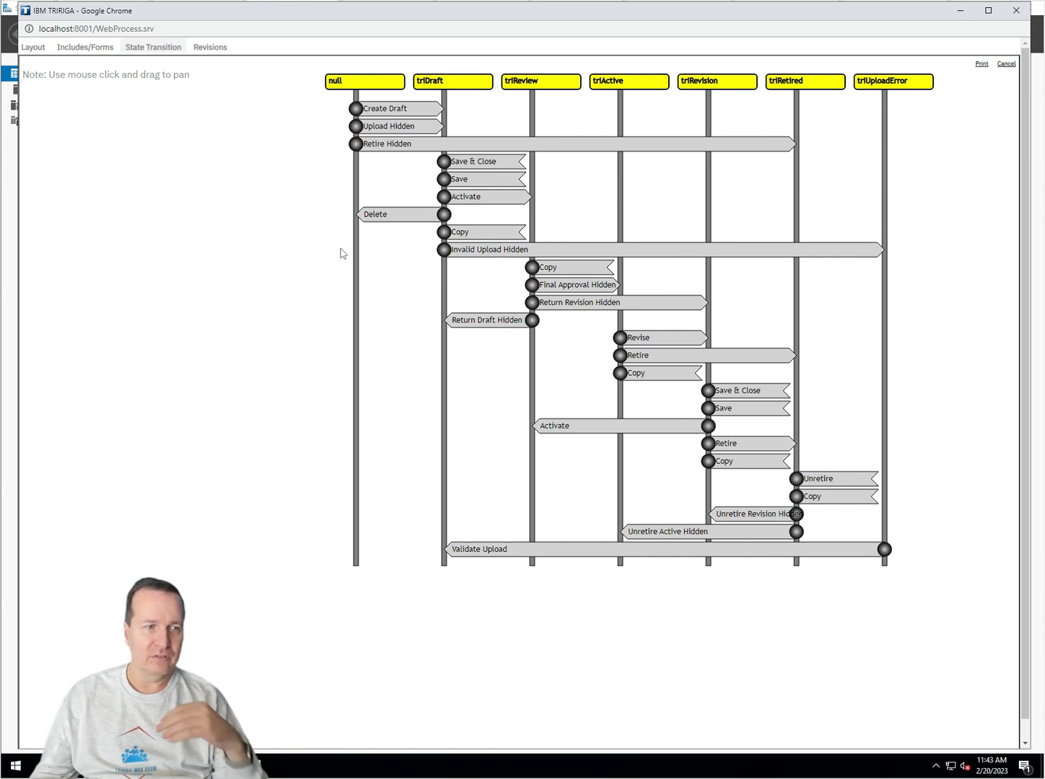
click(14, 375)
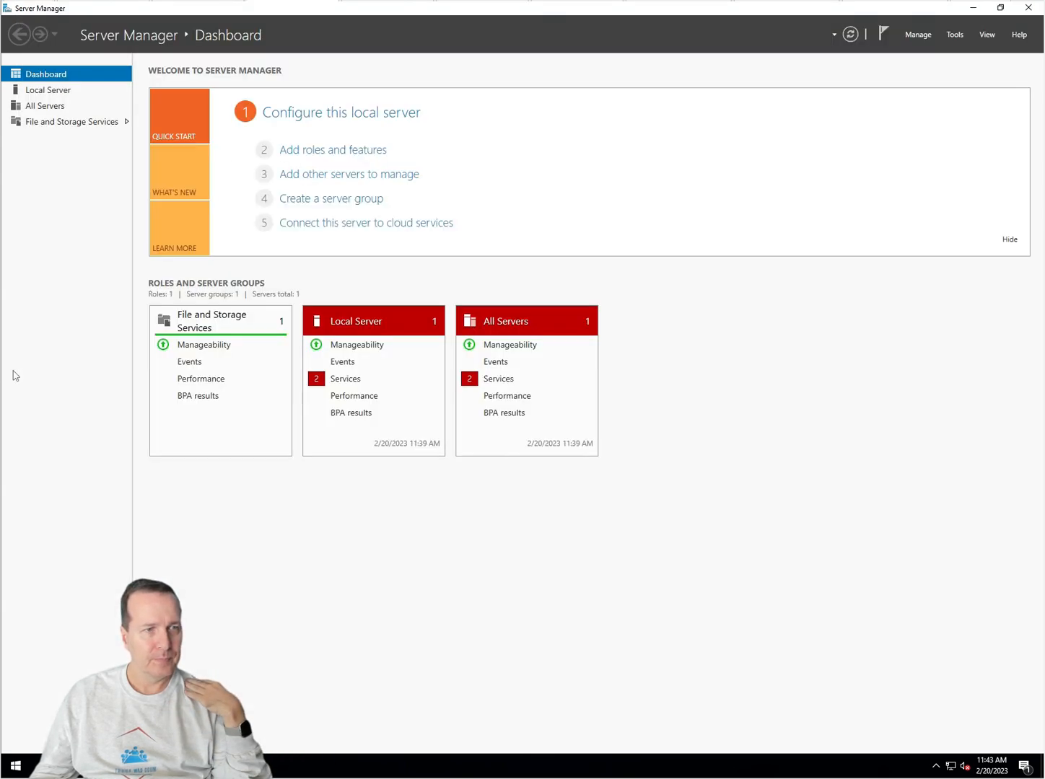
mouse_move(267, 766)
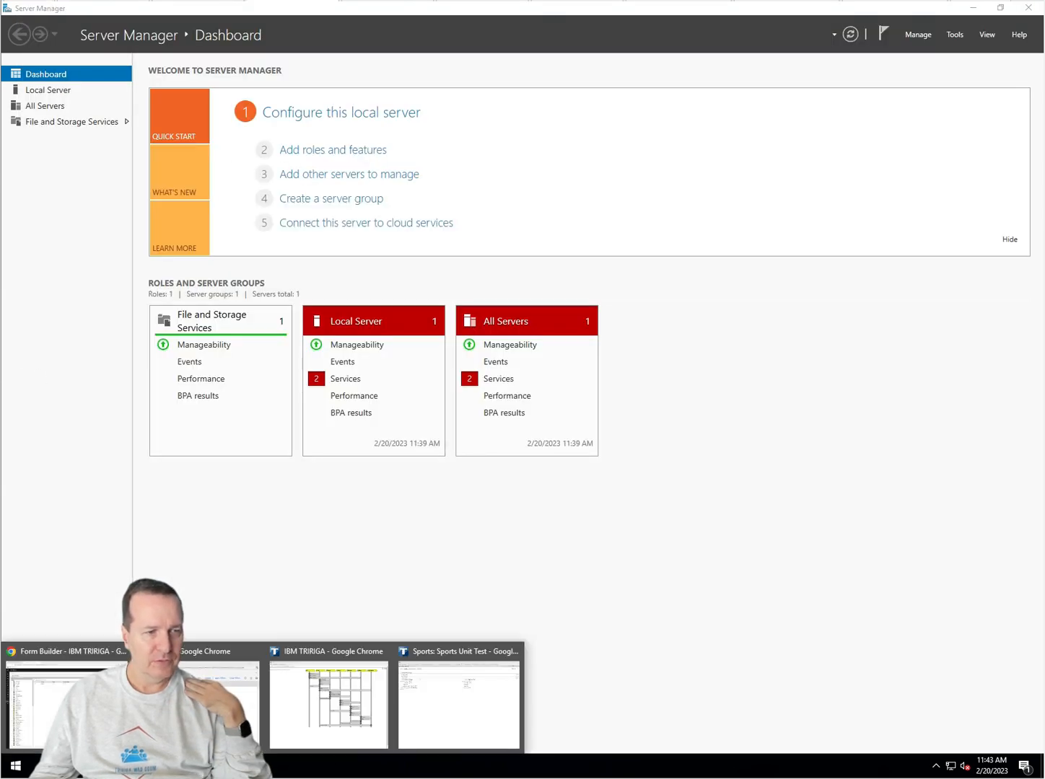
click(432, 709)
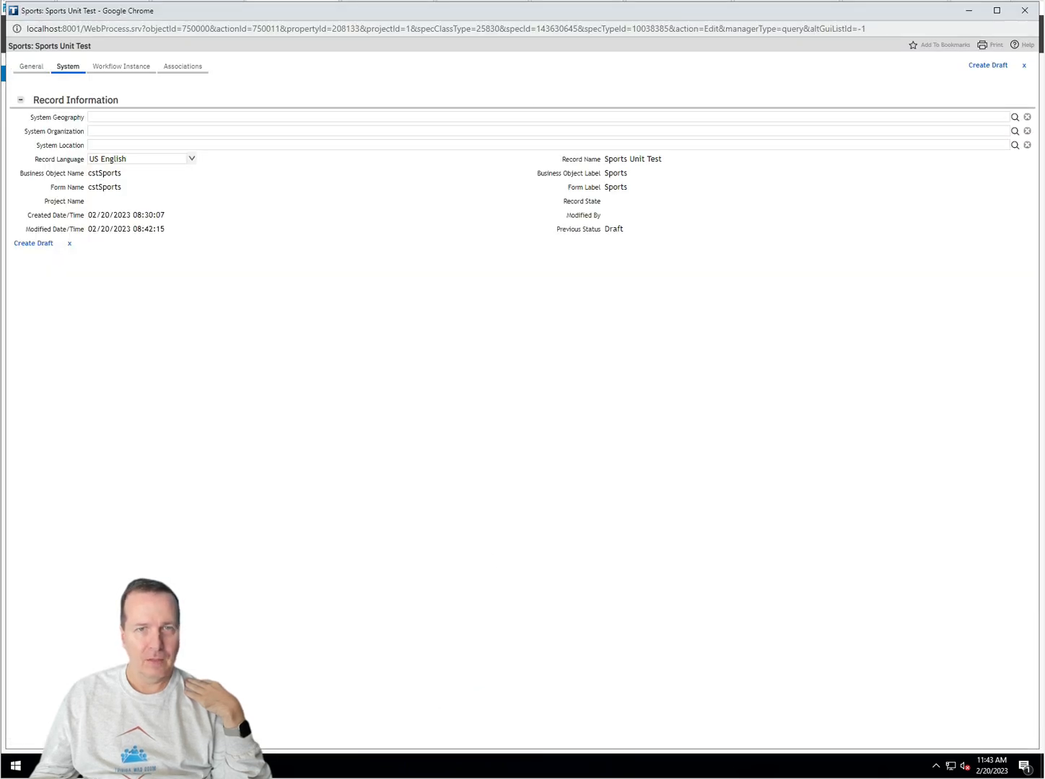
Step: Create a draft of the Sports Unit Test record (Record State triDraft), then activate it
click(977, 66)
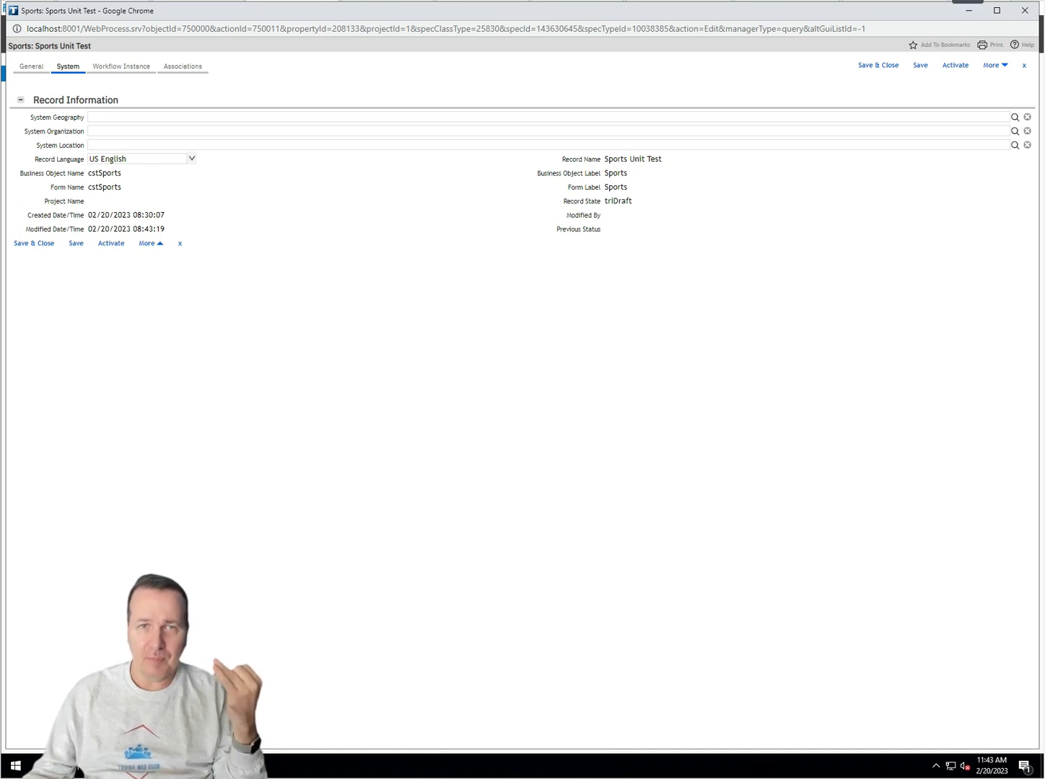
click(957, 65)
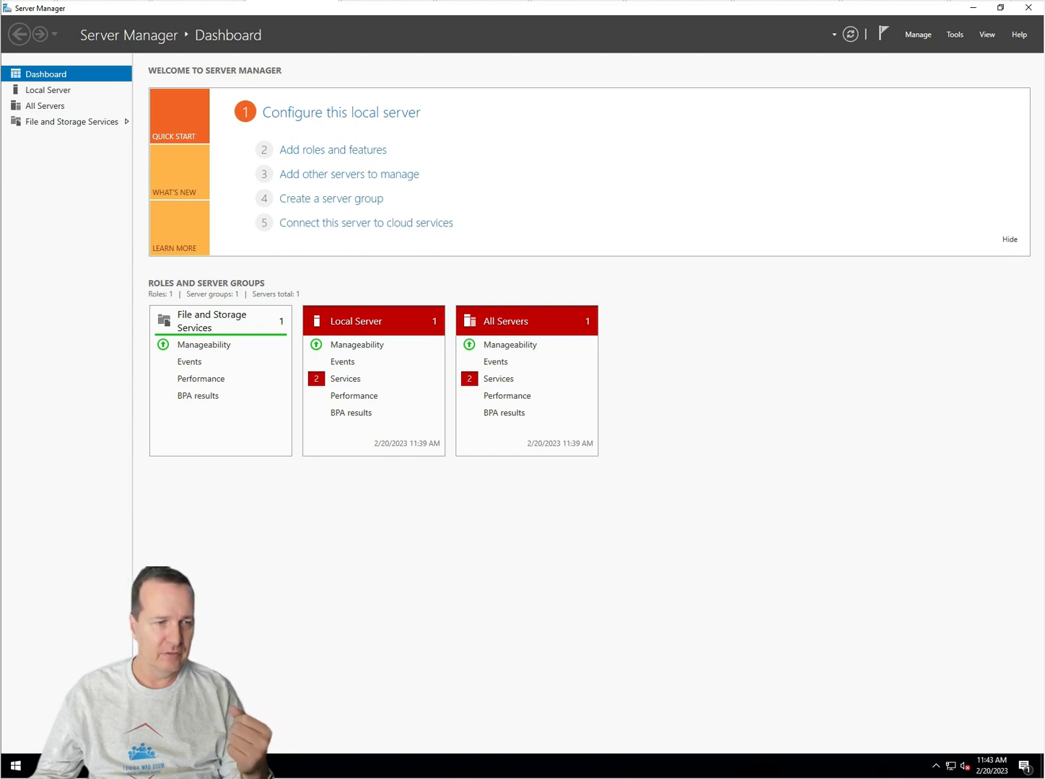
Step: Open record 1234 from the Sports list and confirm Record State triReview and Previous Status Draft
mouse_move(196, 765)
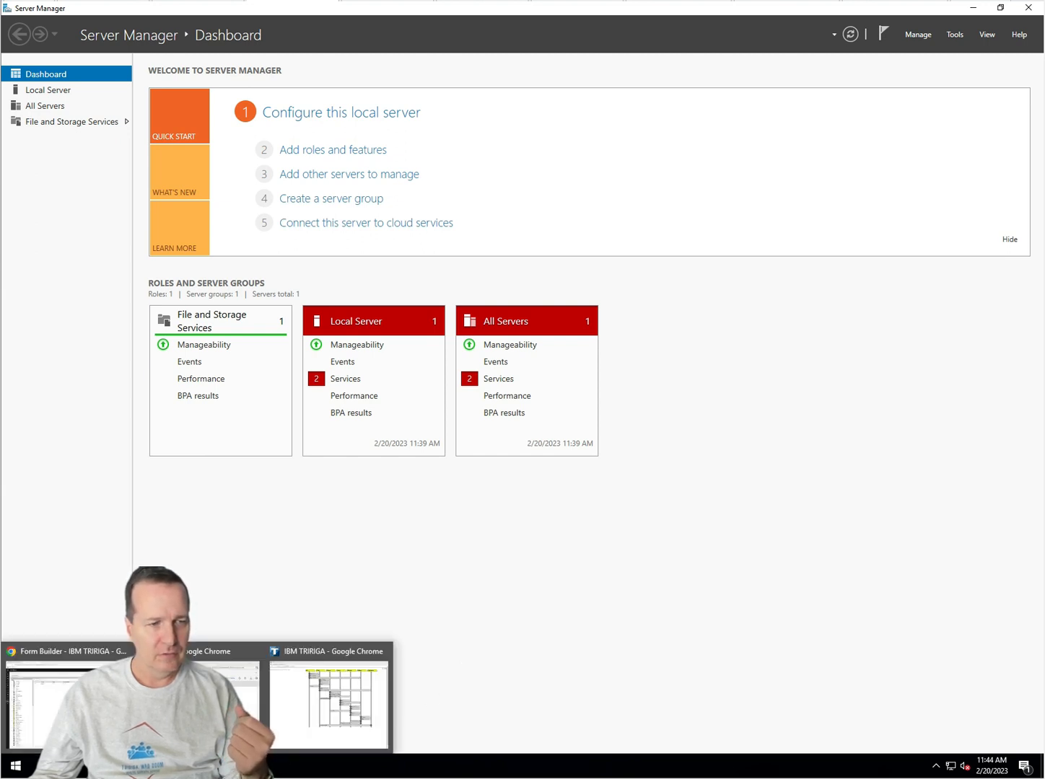
click(210, 700)
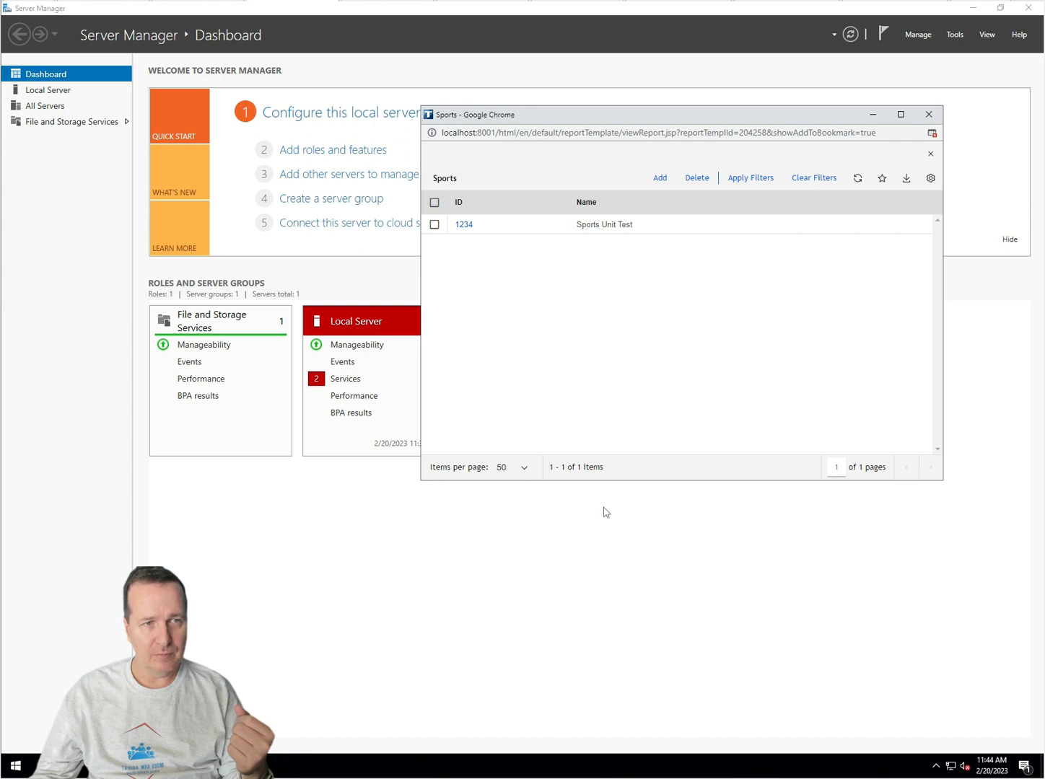
click(470, 225)
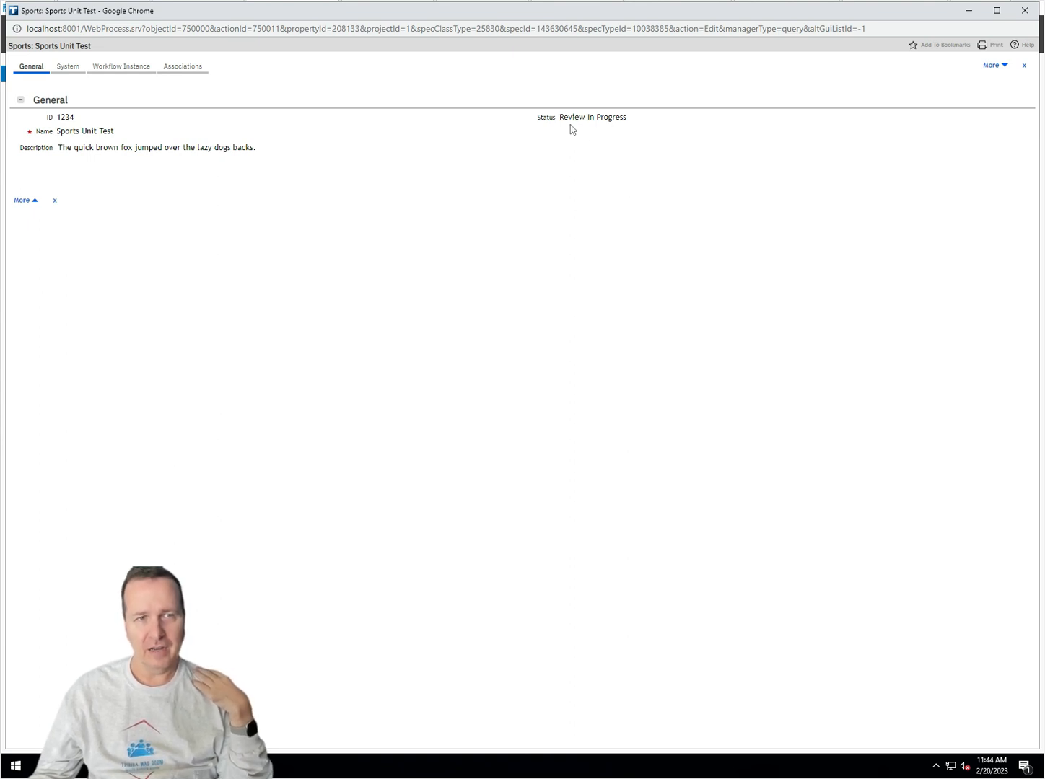
click(67, 66)
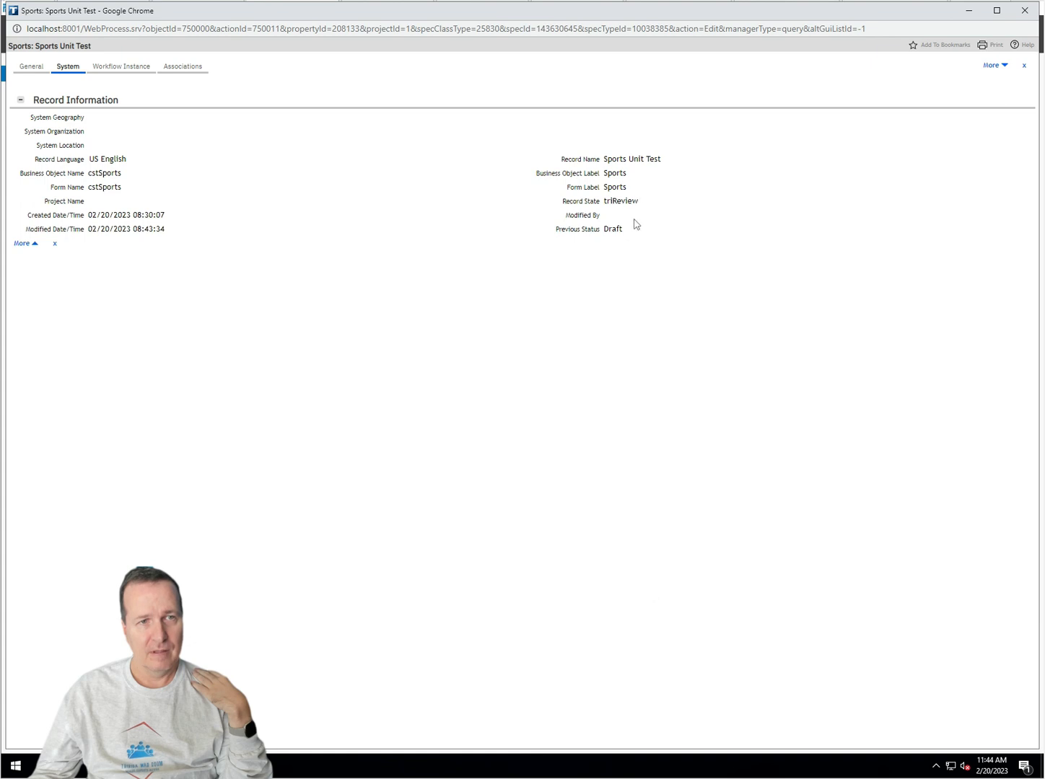
drag(603, 233, 637, 242)
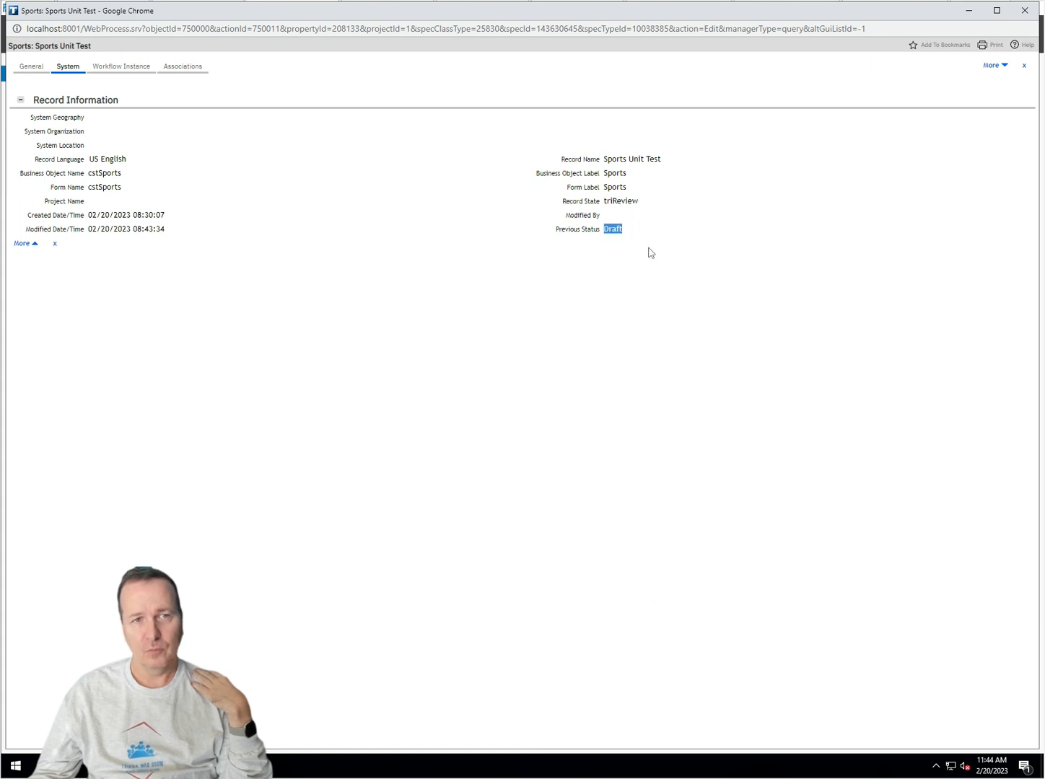
drag(604, 201, 637, 201)
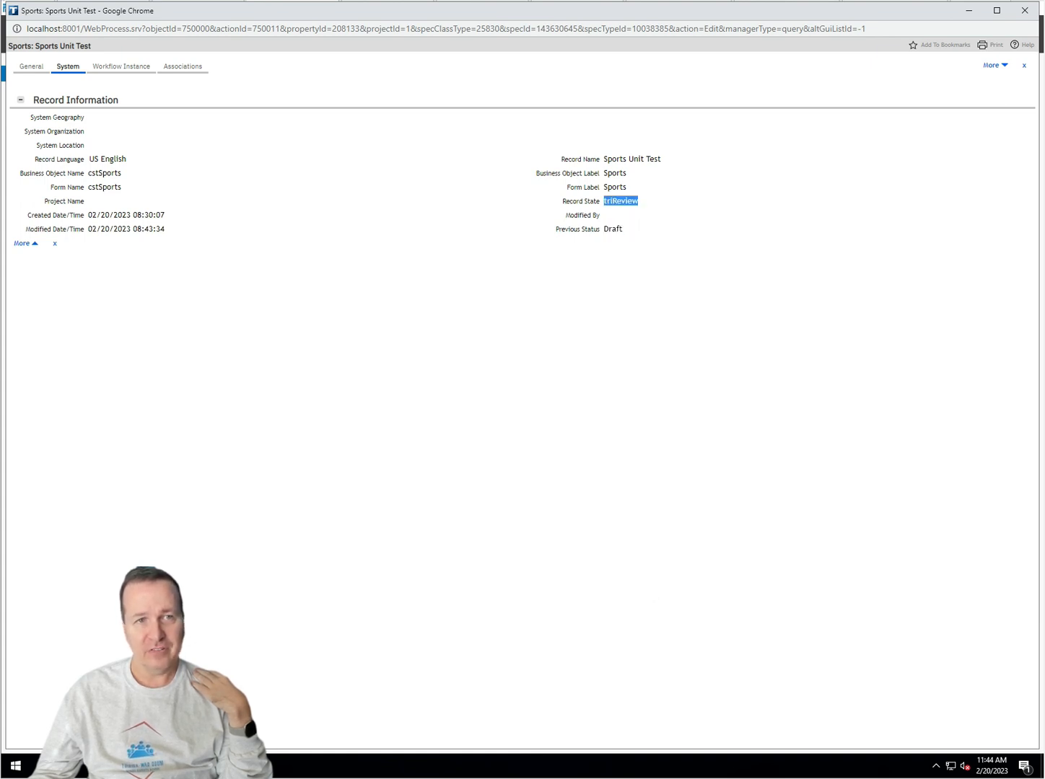
click(31, 67)
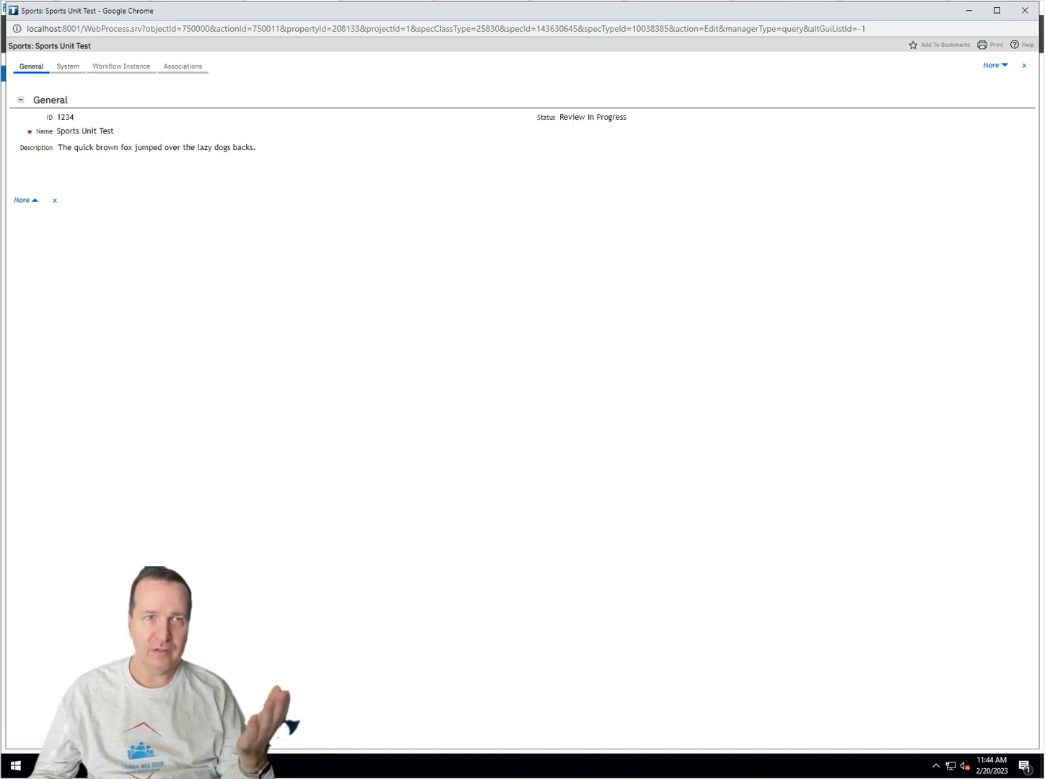
mouse_move(173, 766)
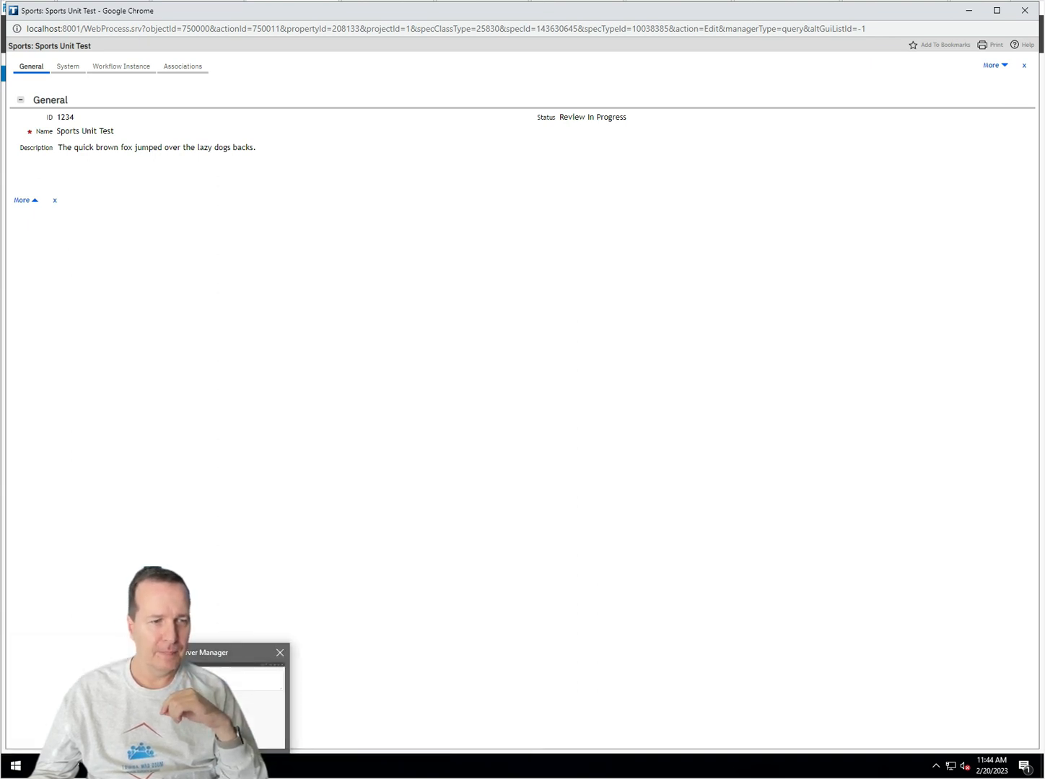
Step: Bring the cstSports state transition diagram window back to the front
click(293, 701)
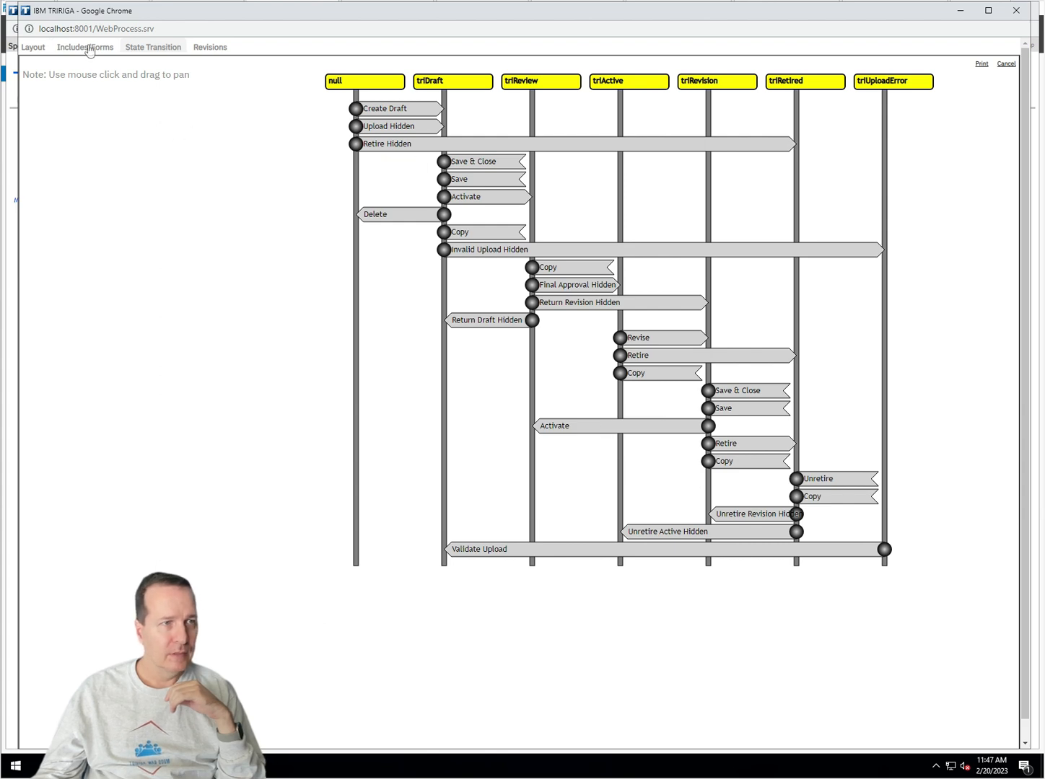
Step: Check the Previous Status field in the Layout tab, then select the Final Approval Hidden transition
click(31, 48)
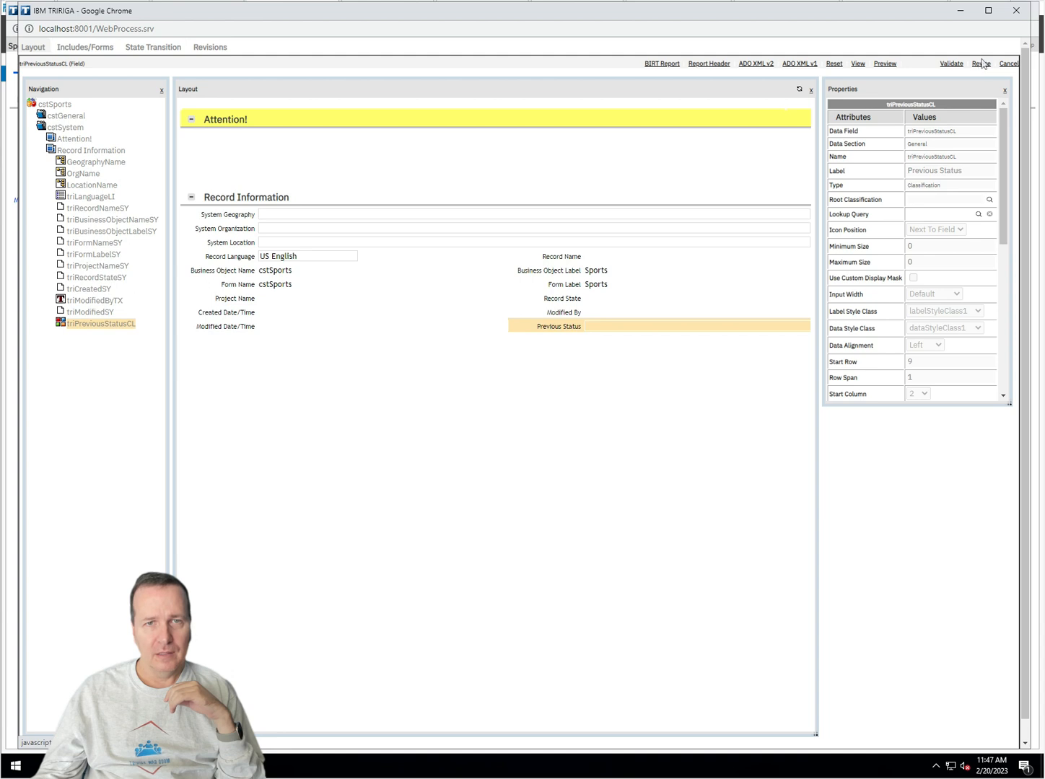
click(148, 48)
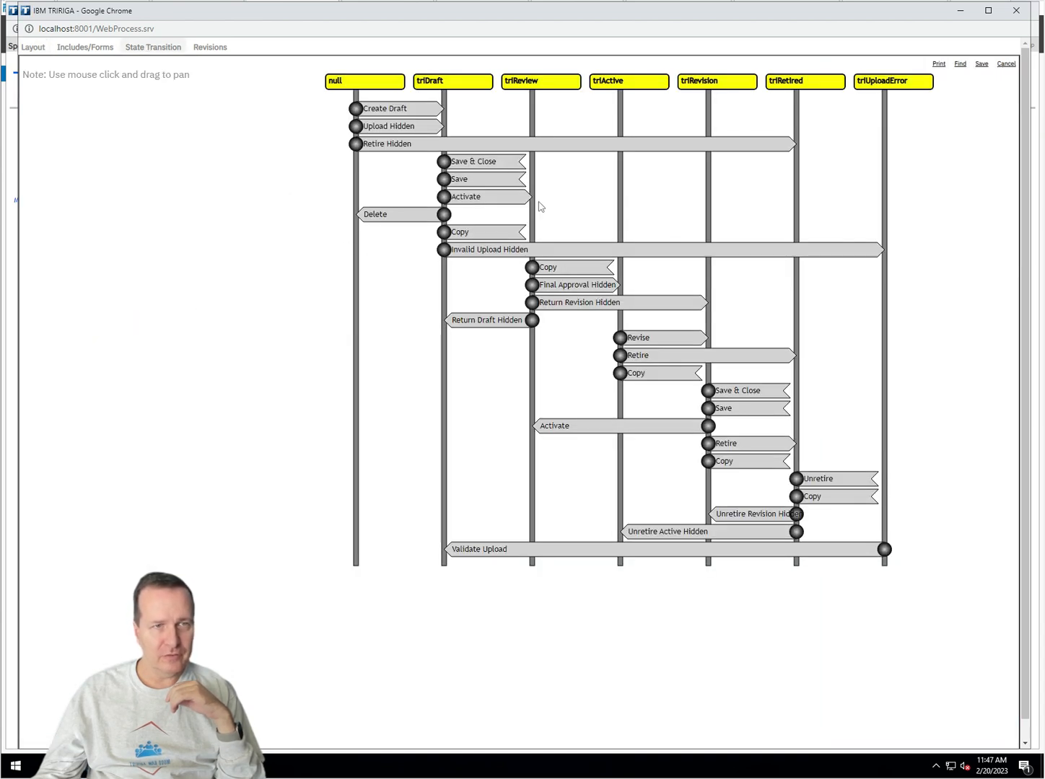
click(538, 289)
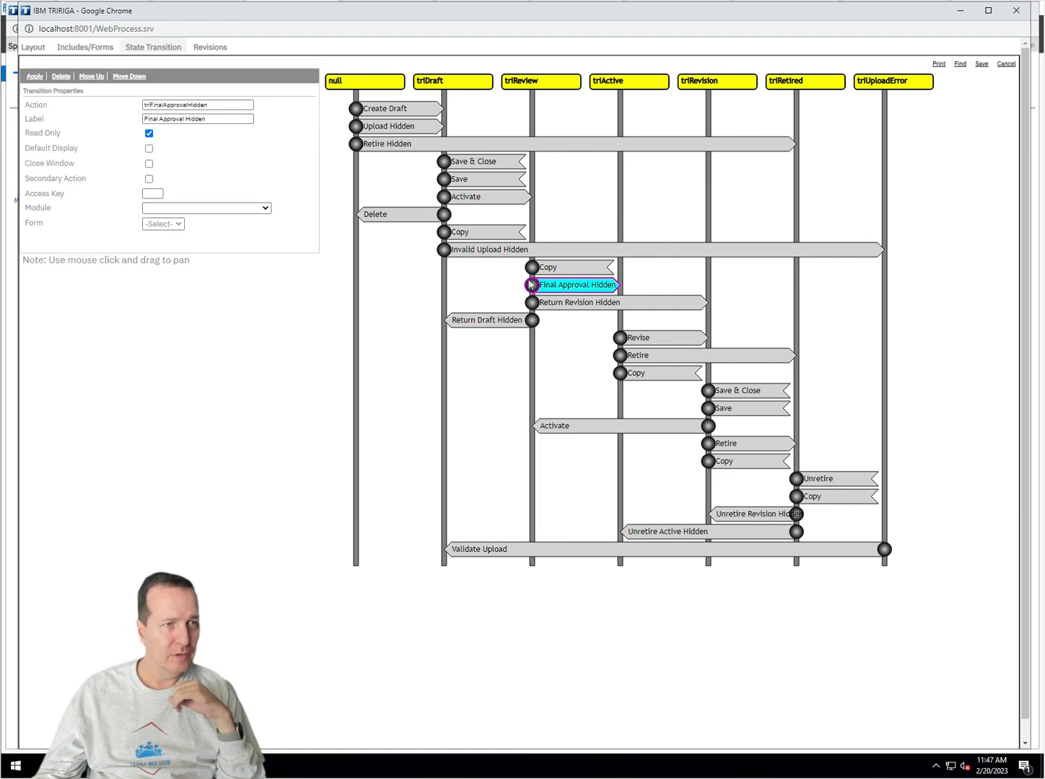
Step: Turn on Default Display for Final Approval Hidden and Return Revision Hidden, then select Return Draft and Upload Hidden
click(149, 150)
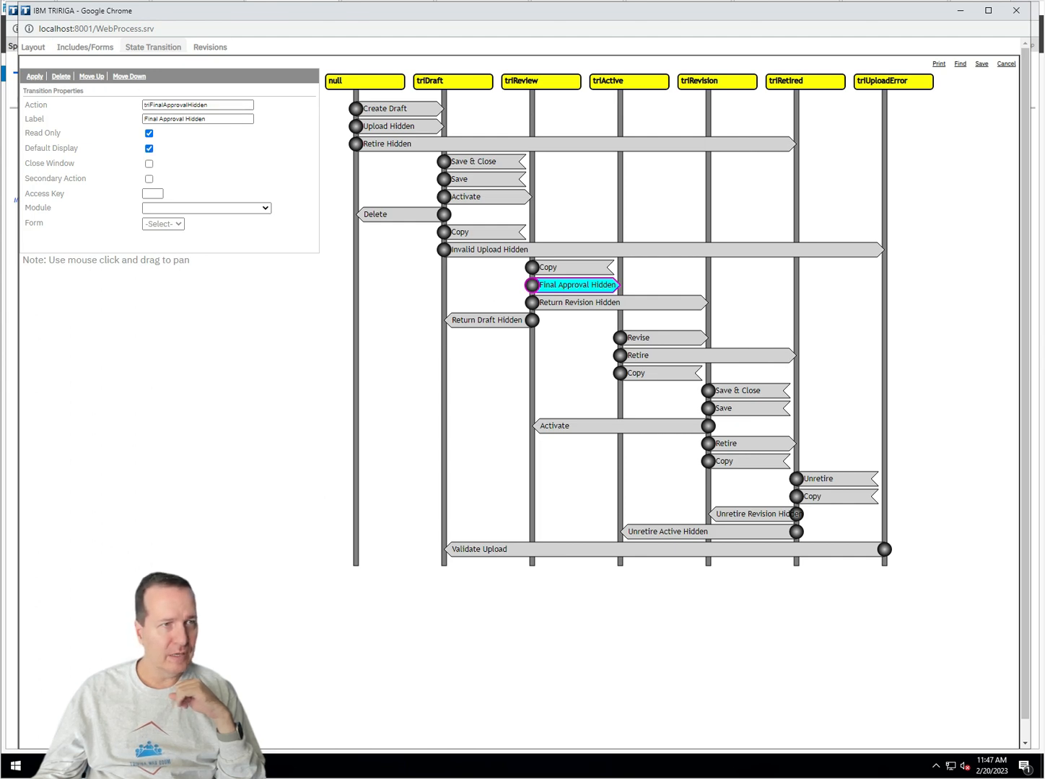
click(534, 304)
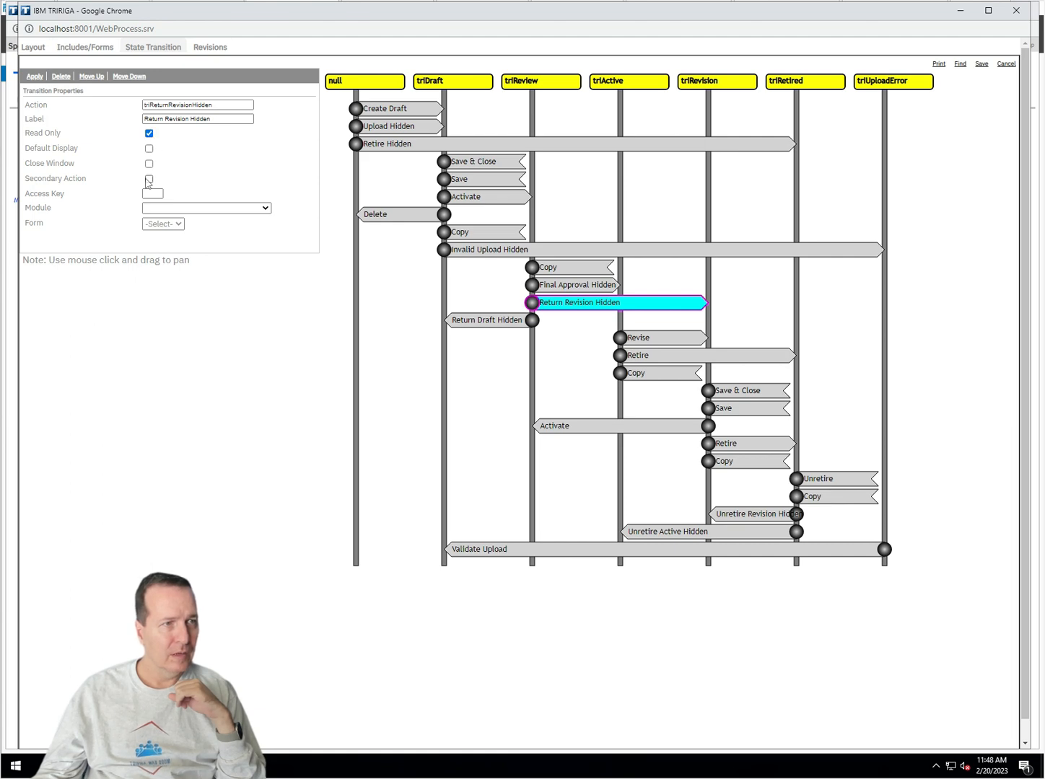
click(148, 148)
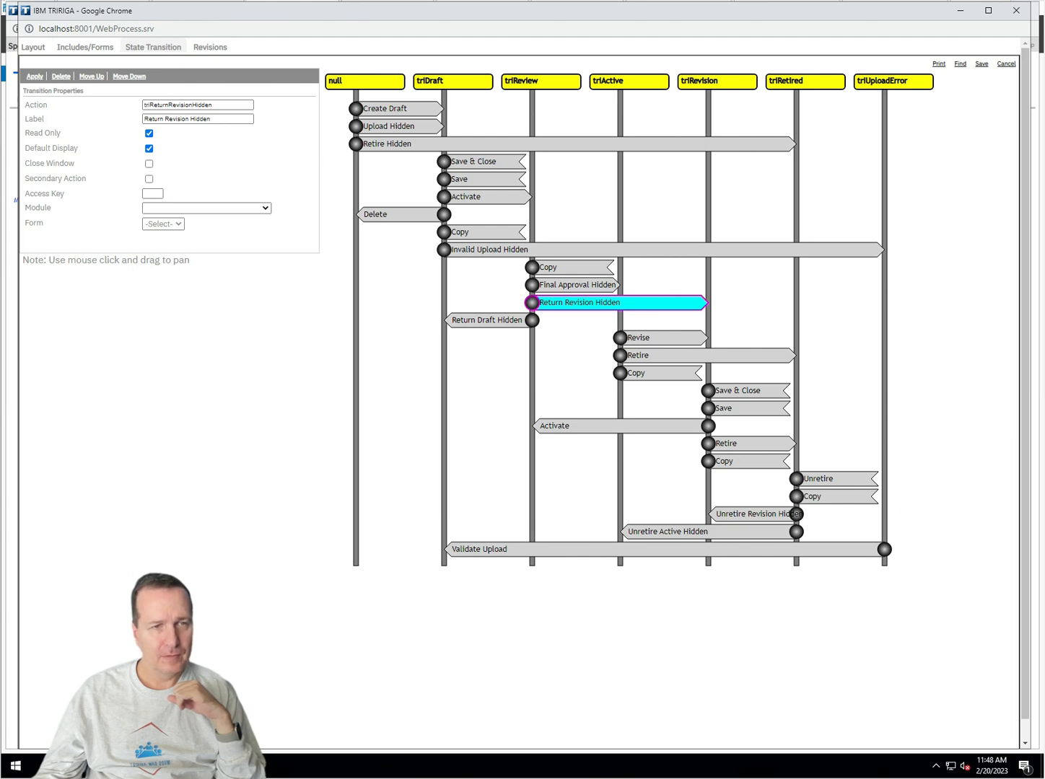
click(534, 323)
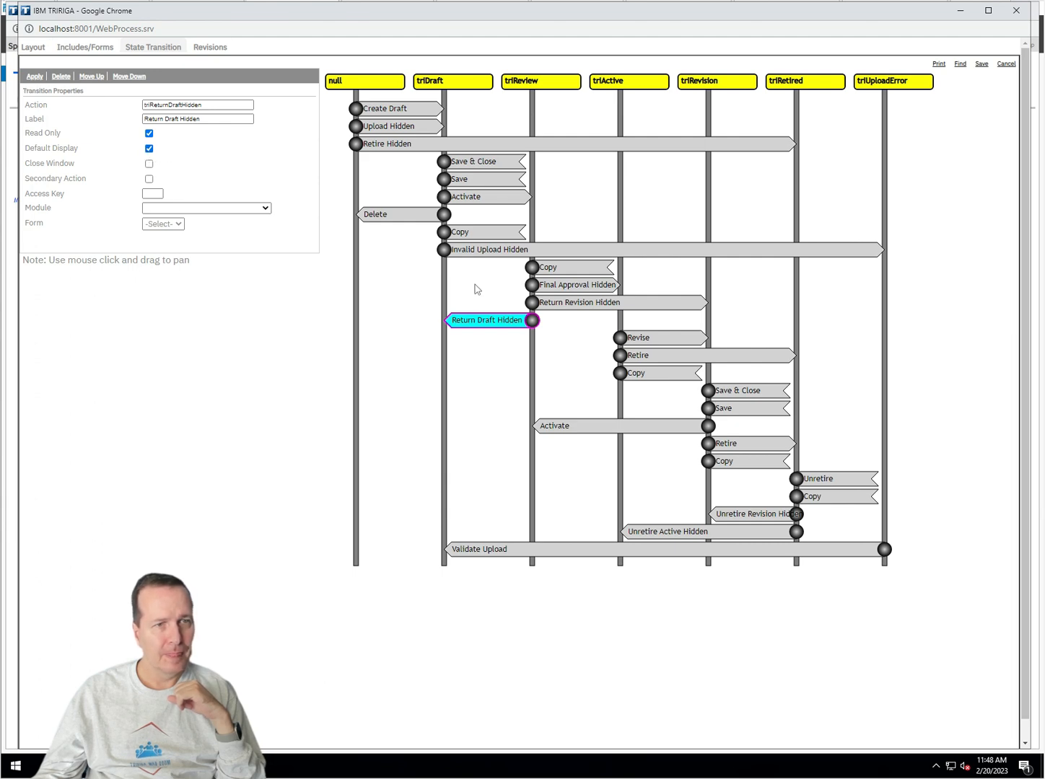
click(359, 128)
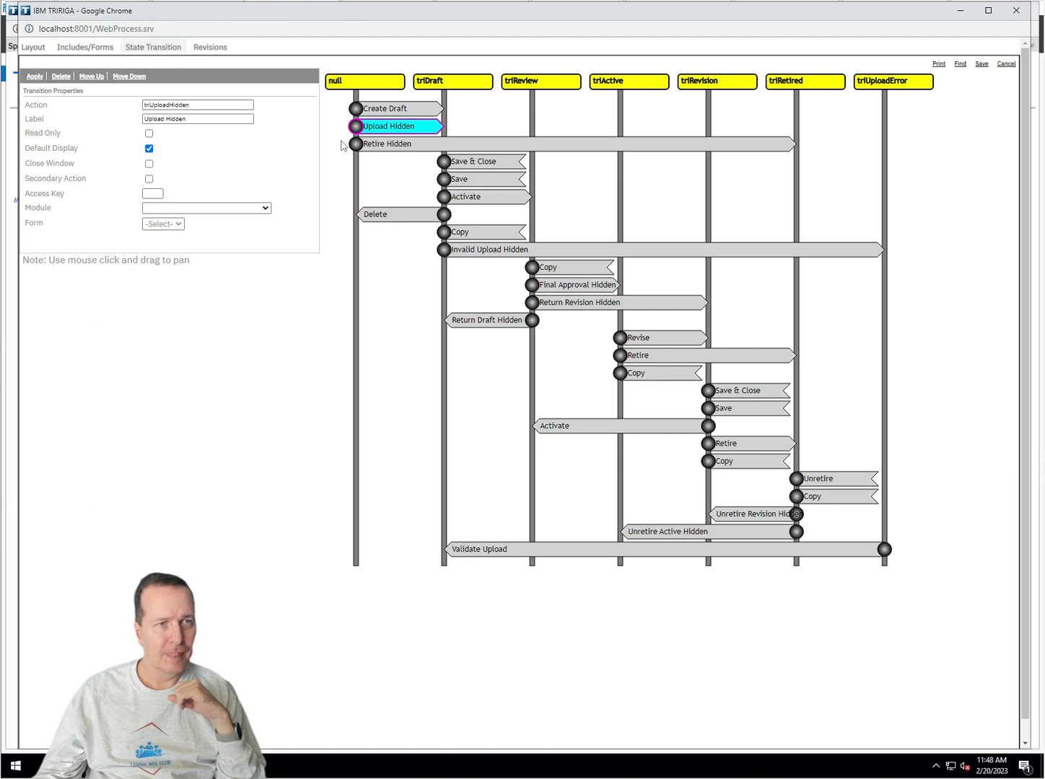
Step: Enable Default Display on the Retire Hidden transition and apply it, then select Invalid Upload Hidden
click(363, 148)
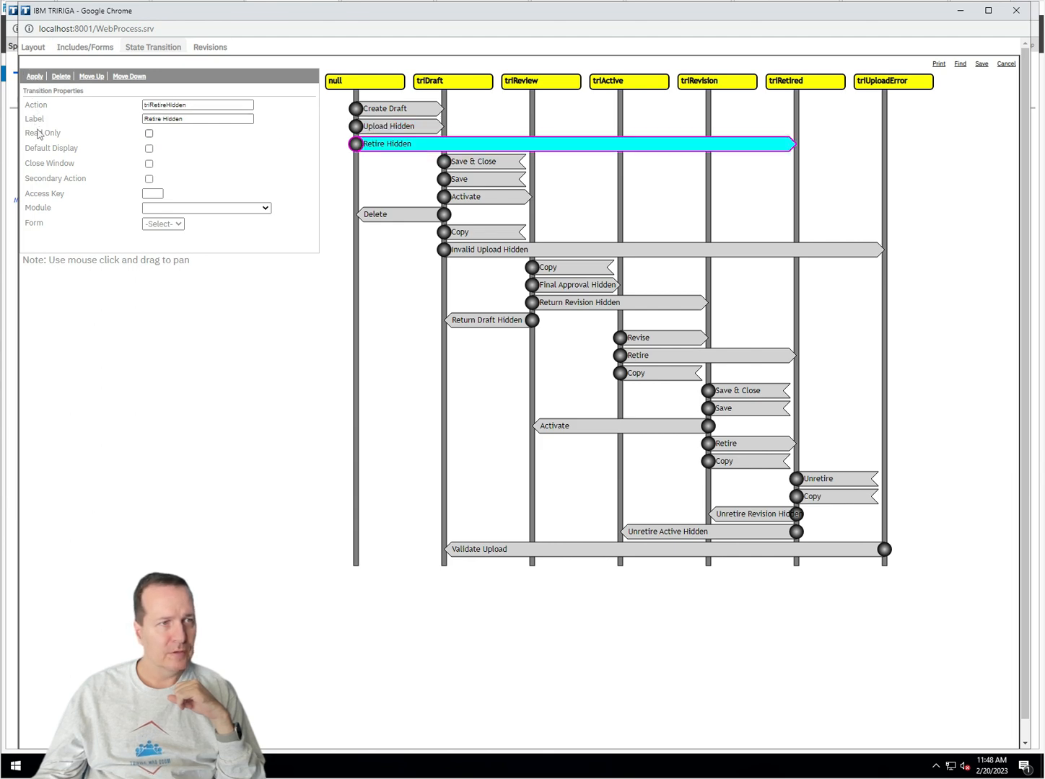
click(149, 149)
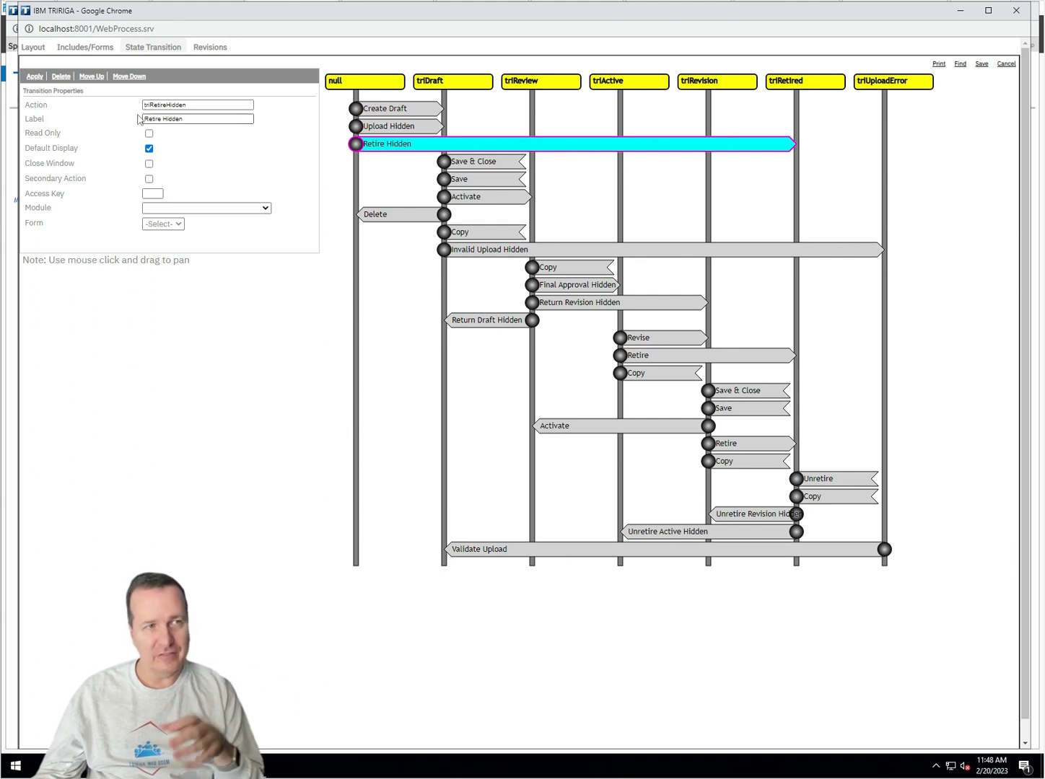
click(39, 78)
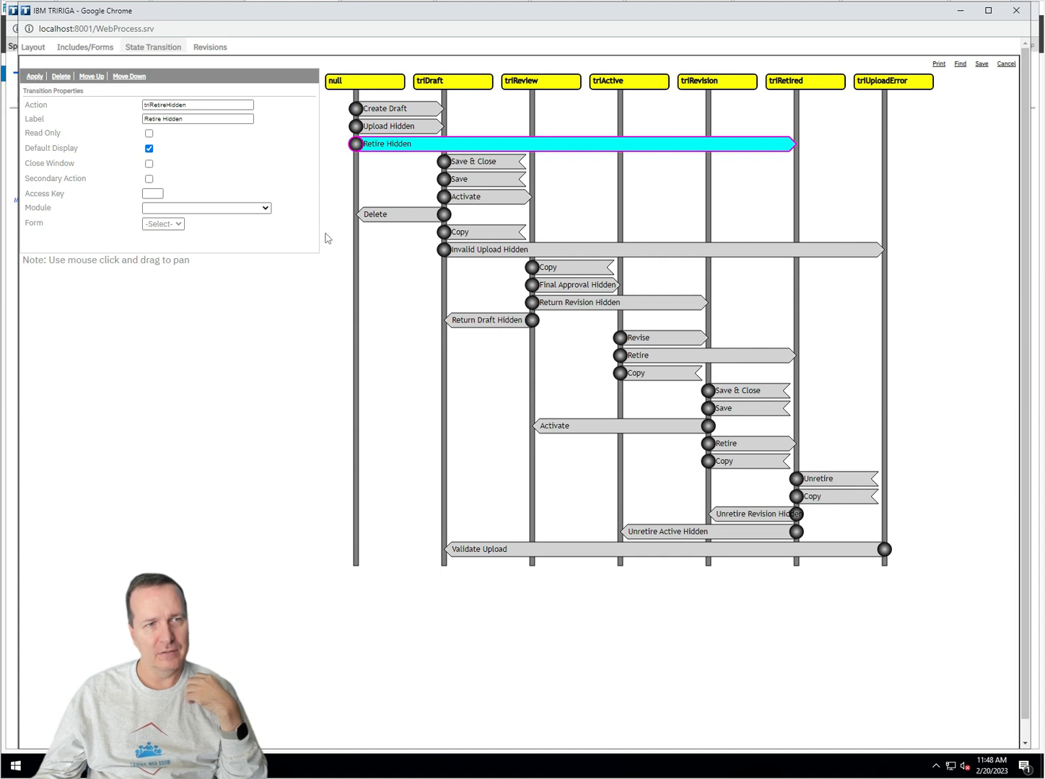
click(445, 249)
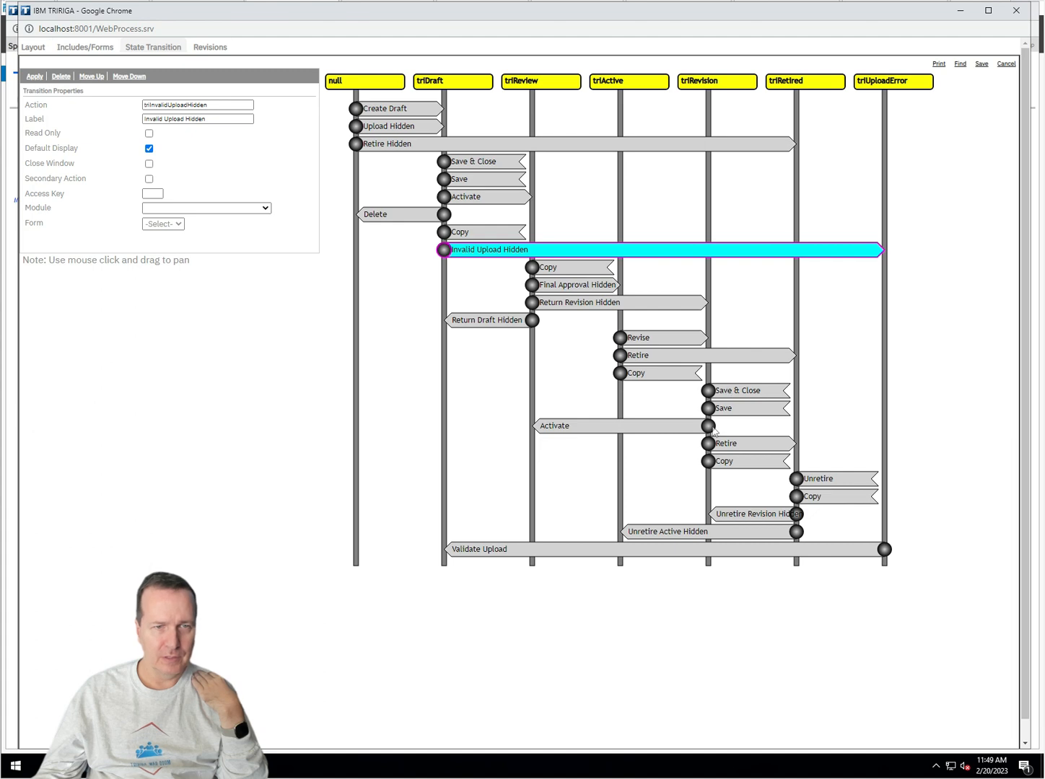
Step: Enable Default Display on Unretire Revision Hidden and Unretire Active Hidden, review Validate Upload, and save
click(797, 515)
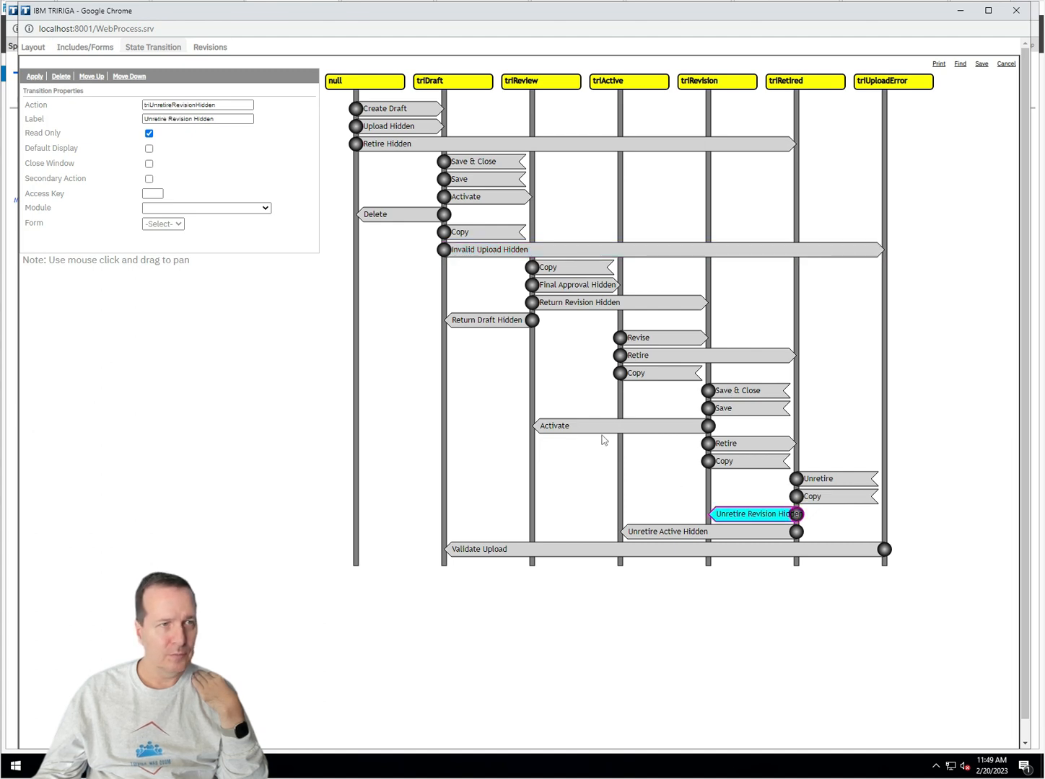
click(148, 149)
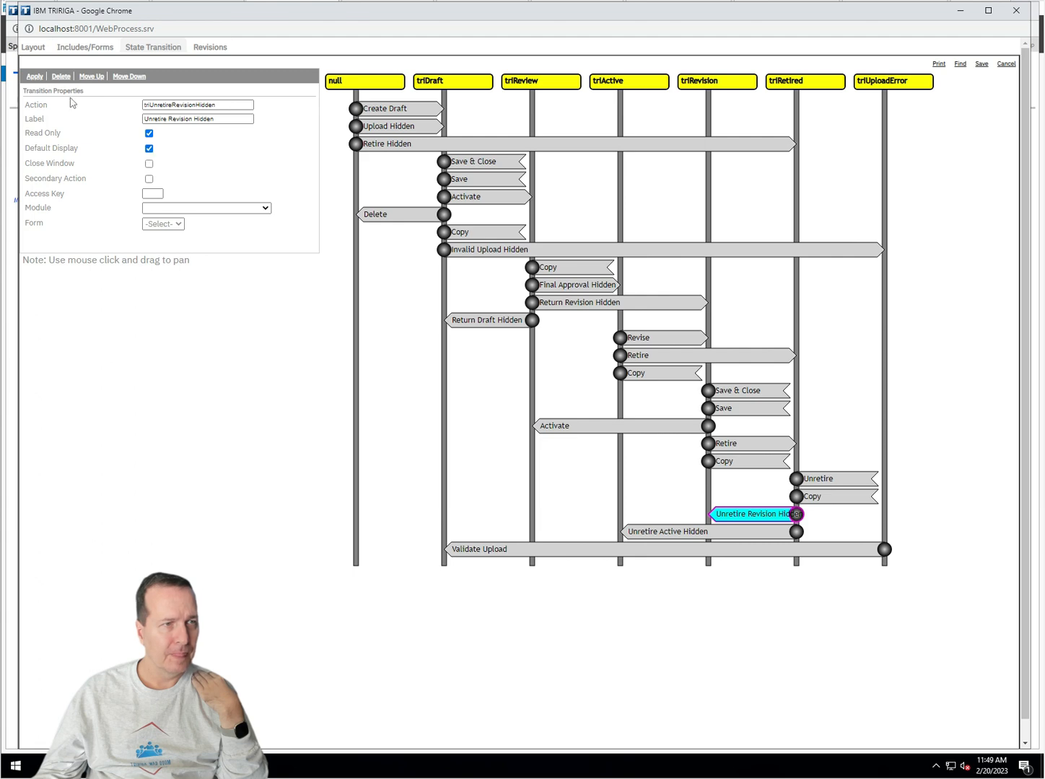
click(796, 533)
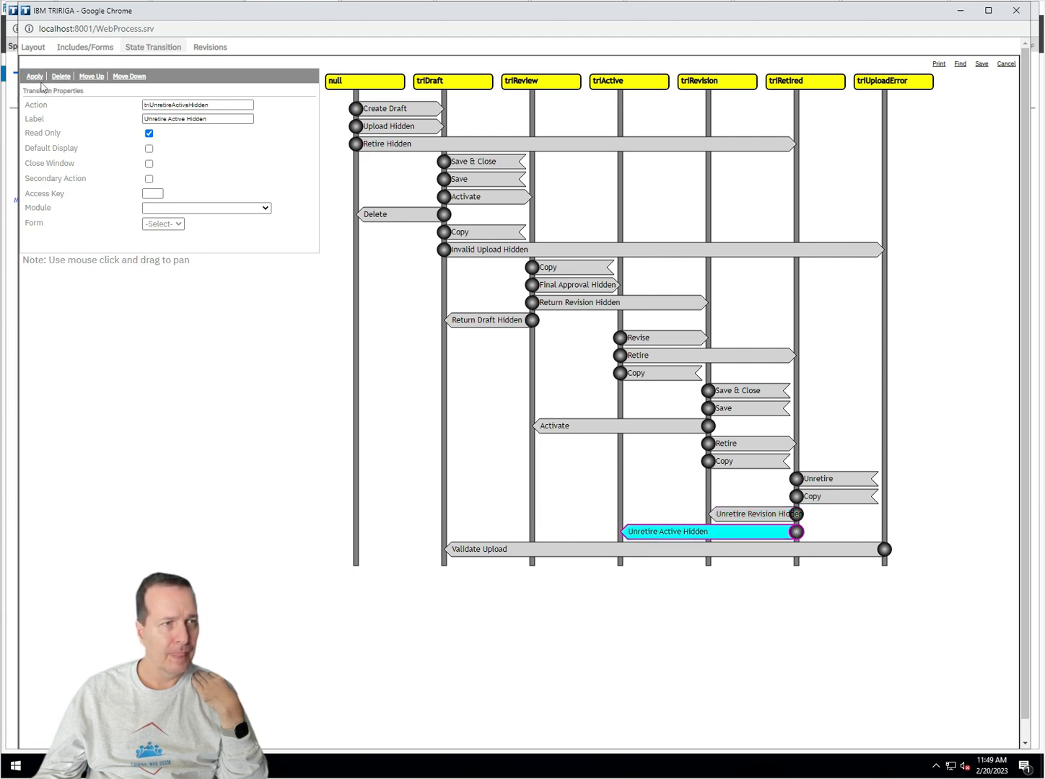
click(148, 149)
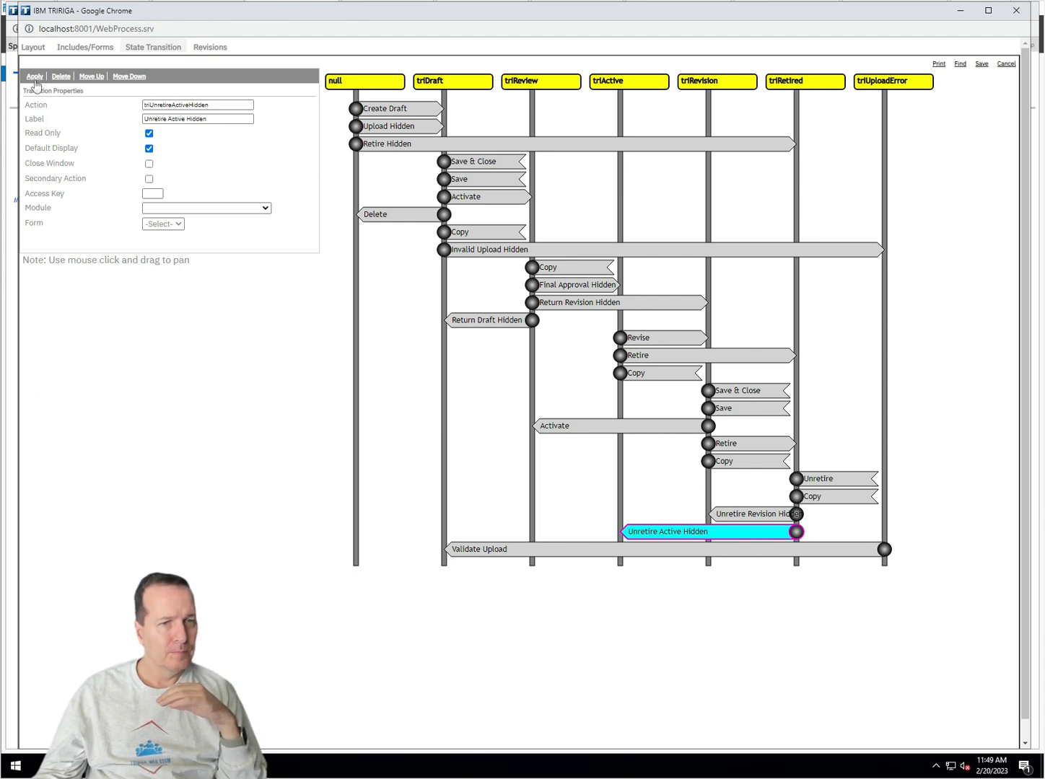
click(769, 552)
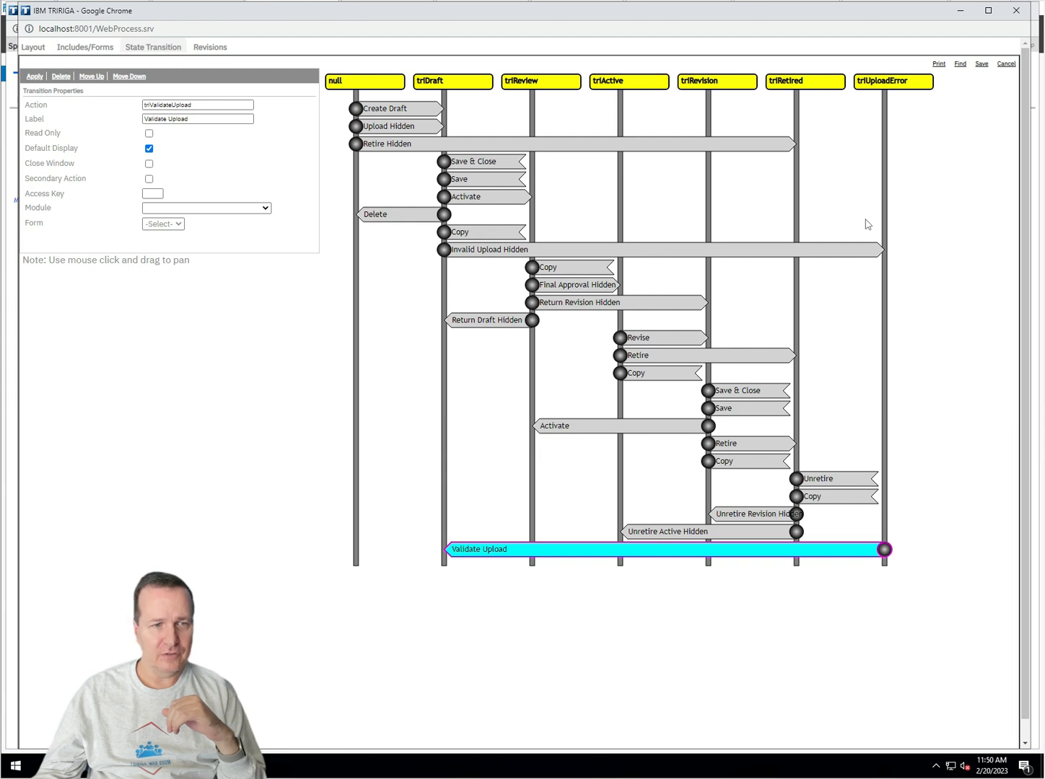
click(981, 64)
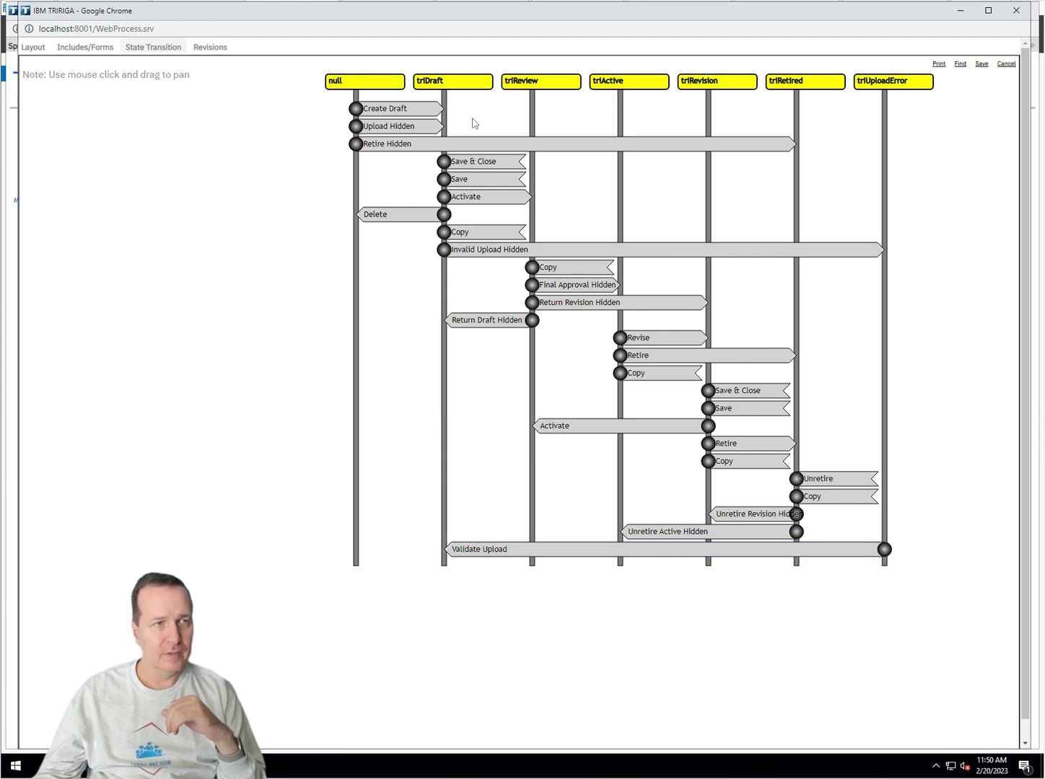
Step: Publish the cstSports form from its Layout tab and bring the Sports Unit Test record forward
click(33, 48)
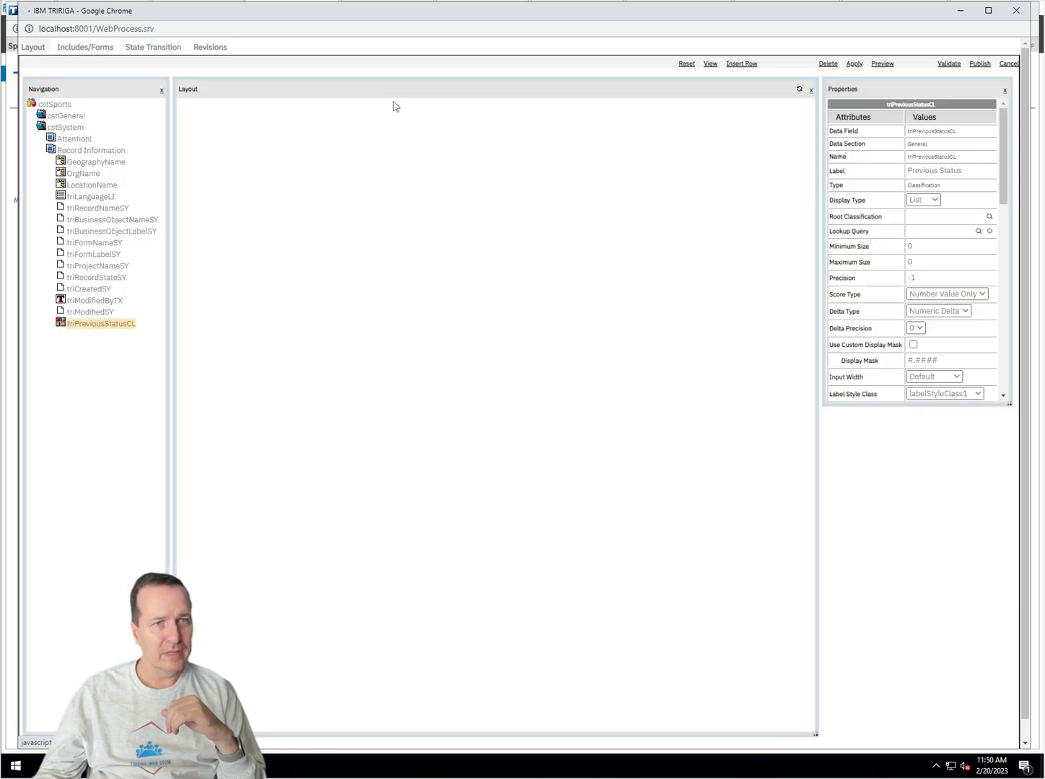
click(980, 64)
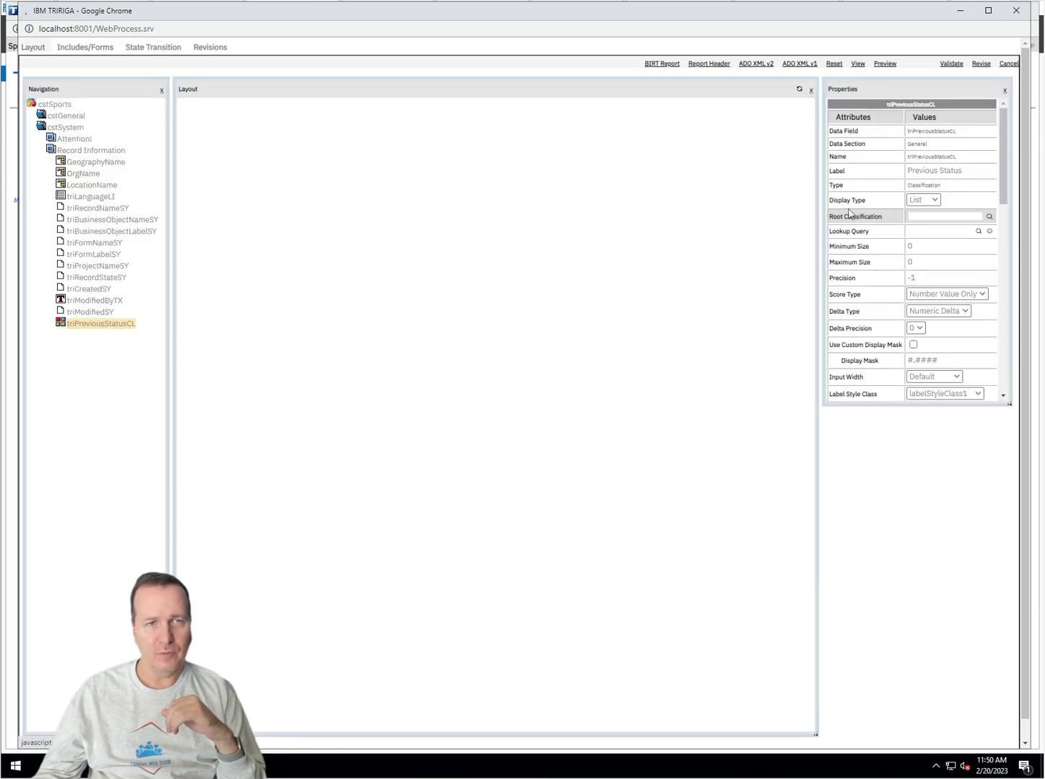
click(217, 767)
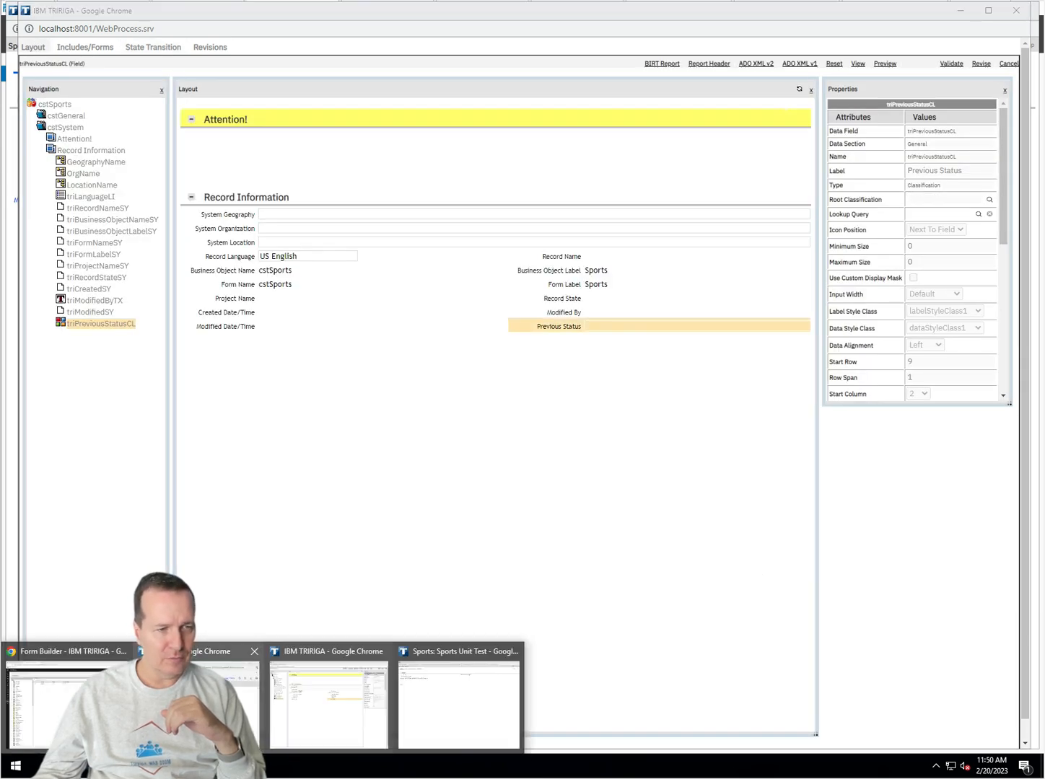
click(424, 732)
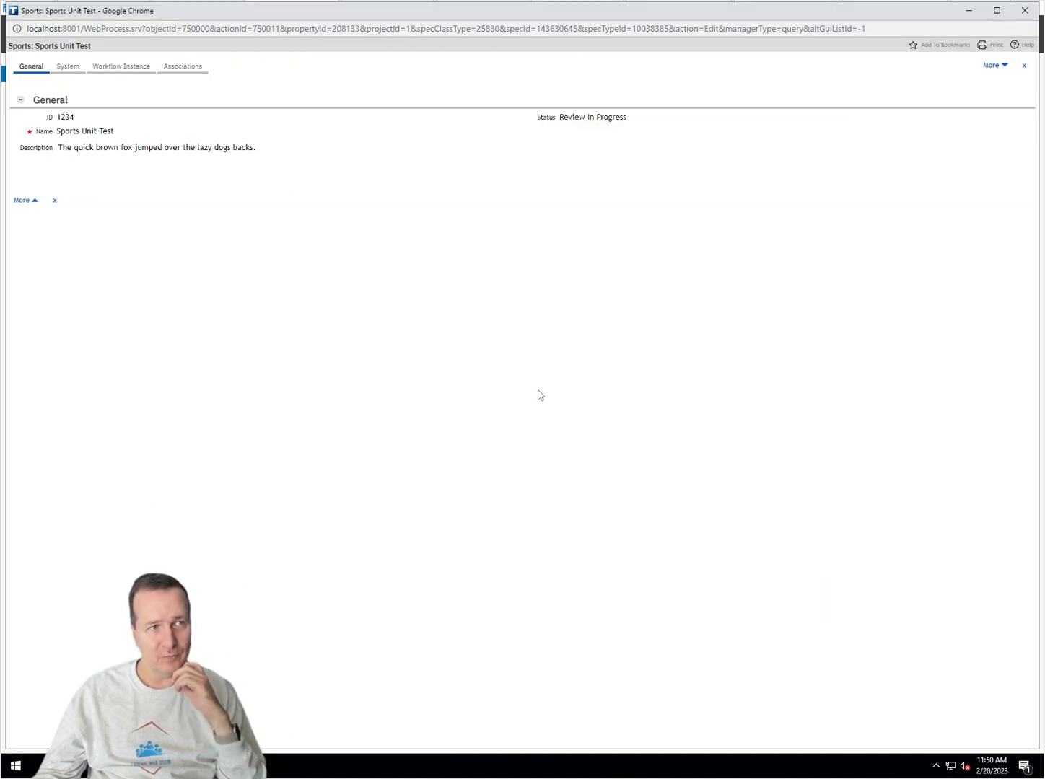
Step: Run the More > Copy action from the System tab of the Sports Unit Test record
click(68, 67)
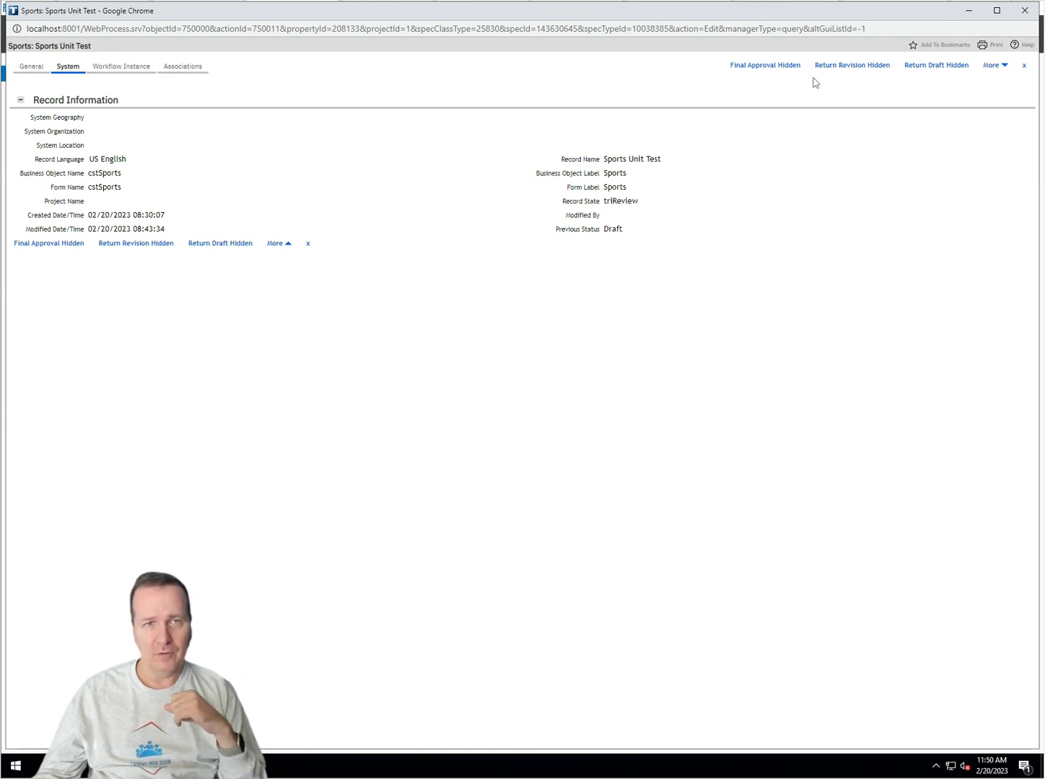
click(1007, 65)
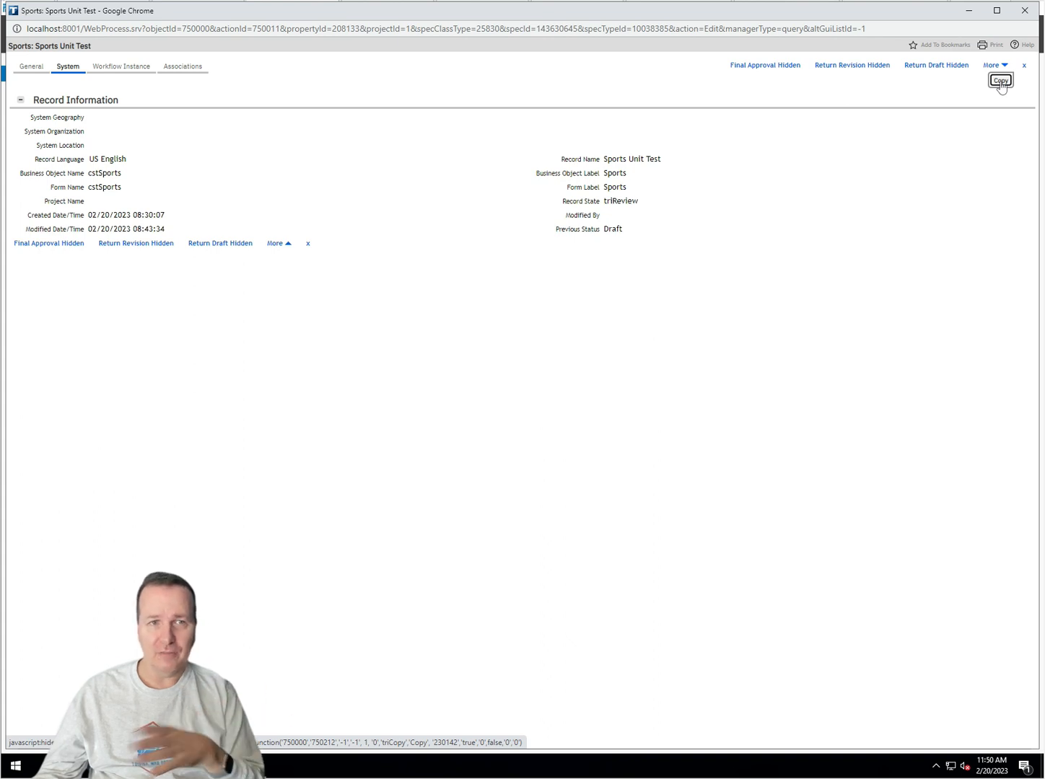
click(1000, 81)
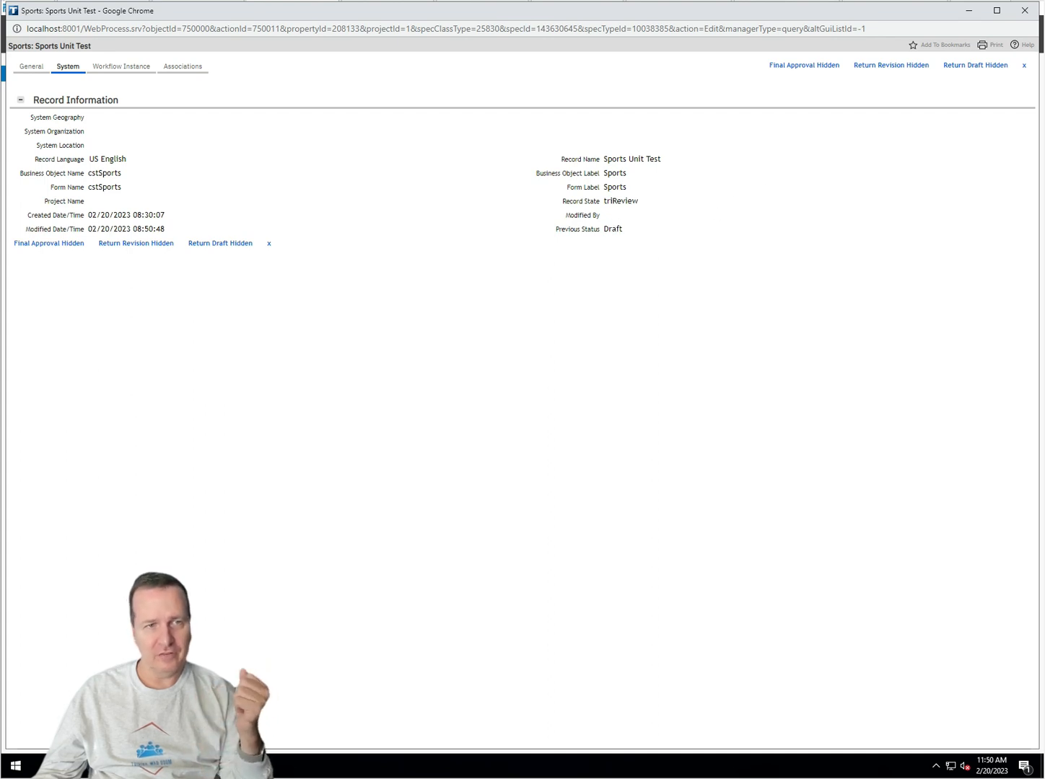
Step: Confirm Previous Status reads Draft, Record State triReview, and Status Review In Progress
double_click(613, 229)
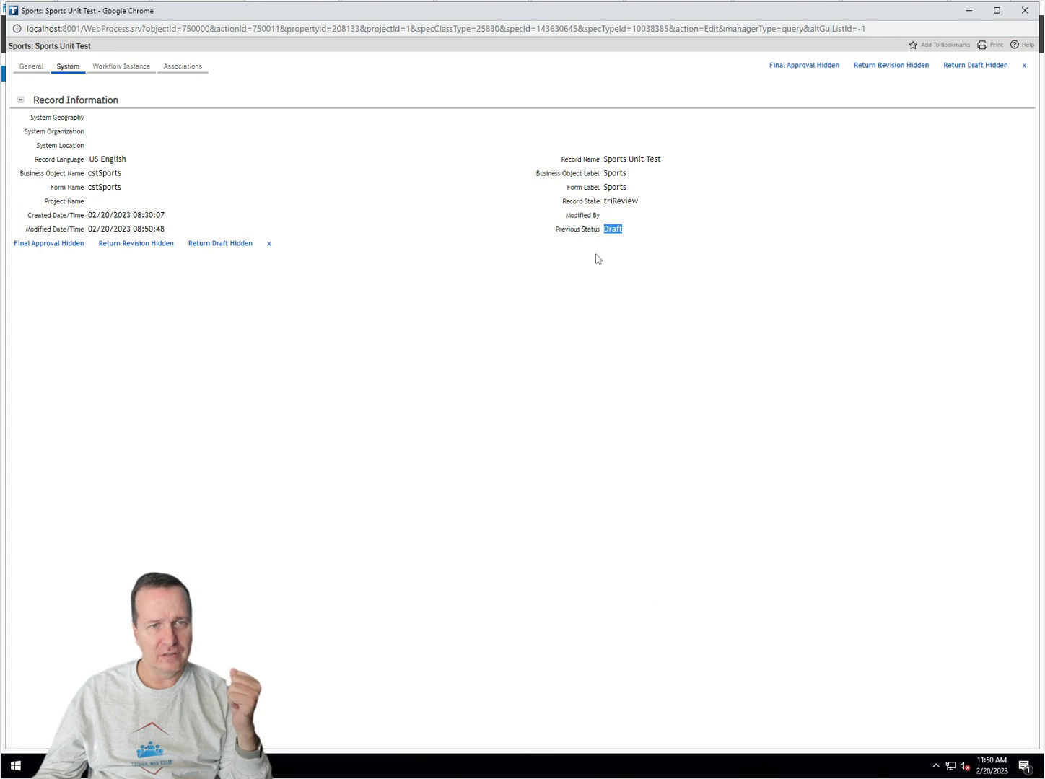
double_click(620, 201)
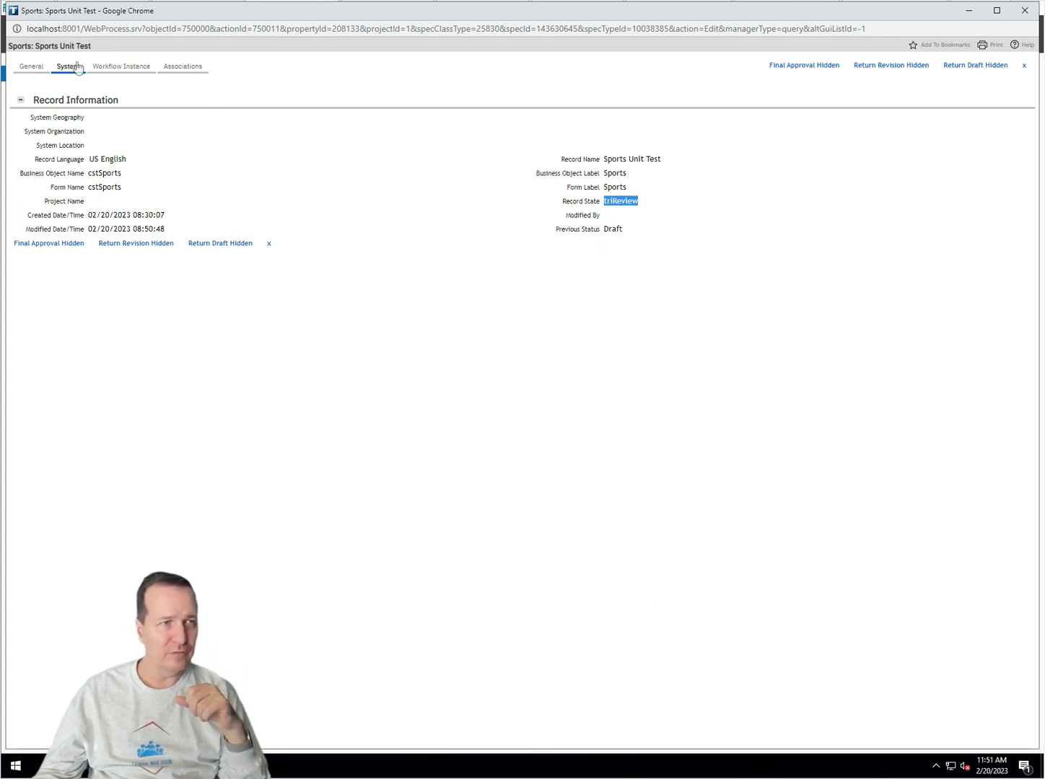
click(31, 66)
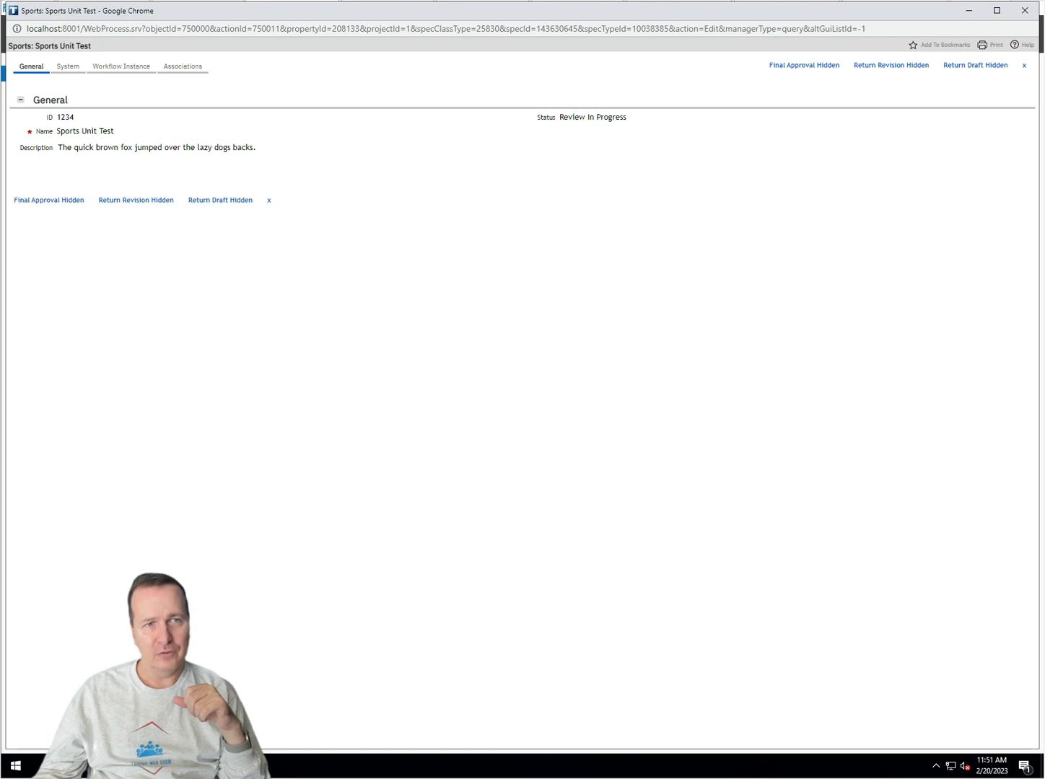
double_click(575, 116)
click(575, 117)
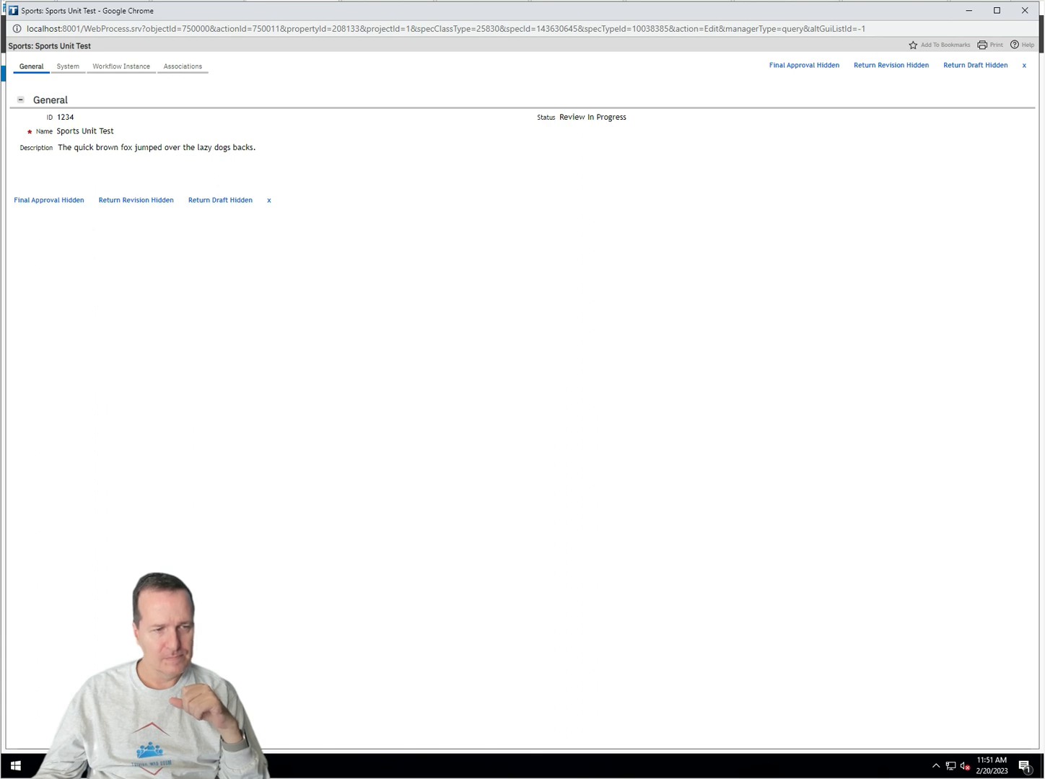
click(180, 767)
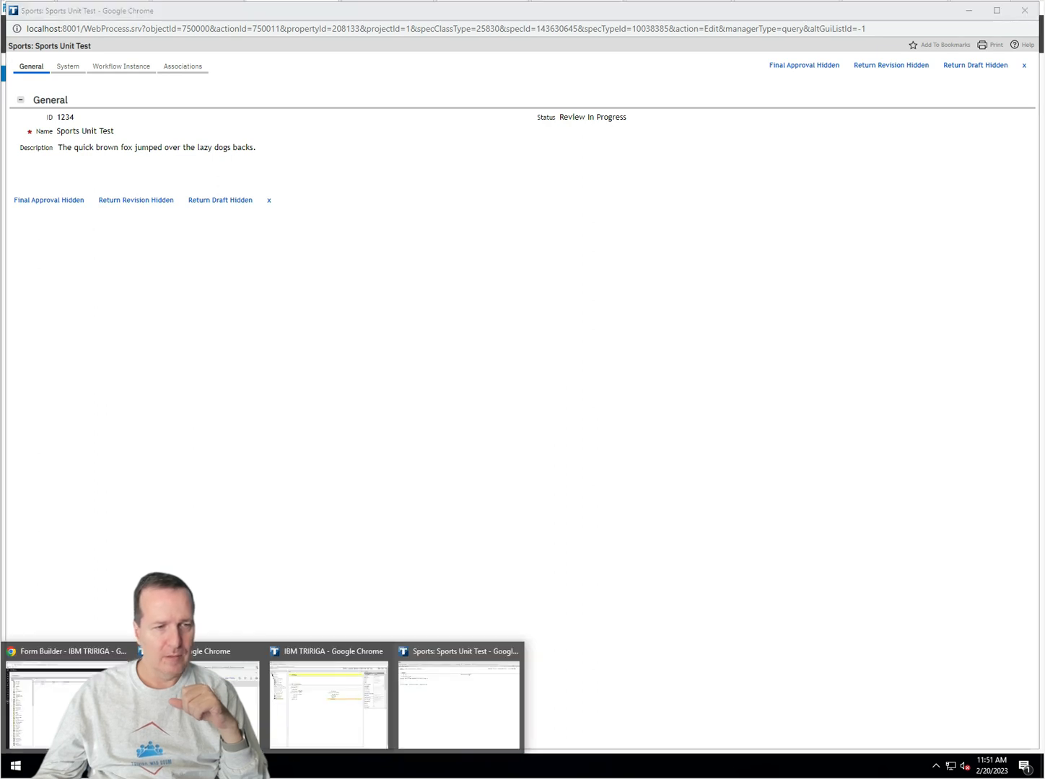
Step: Switch back to the Form Builder and open the cstSports State Transition view
click(323, 719)
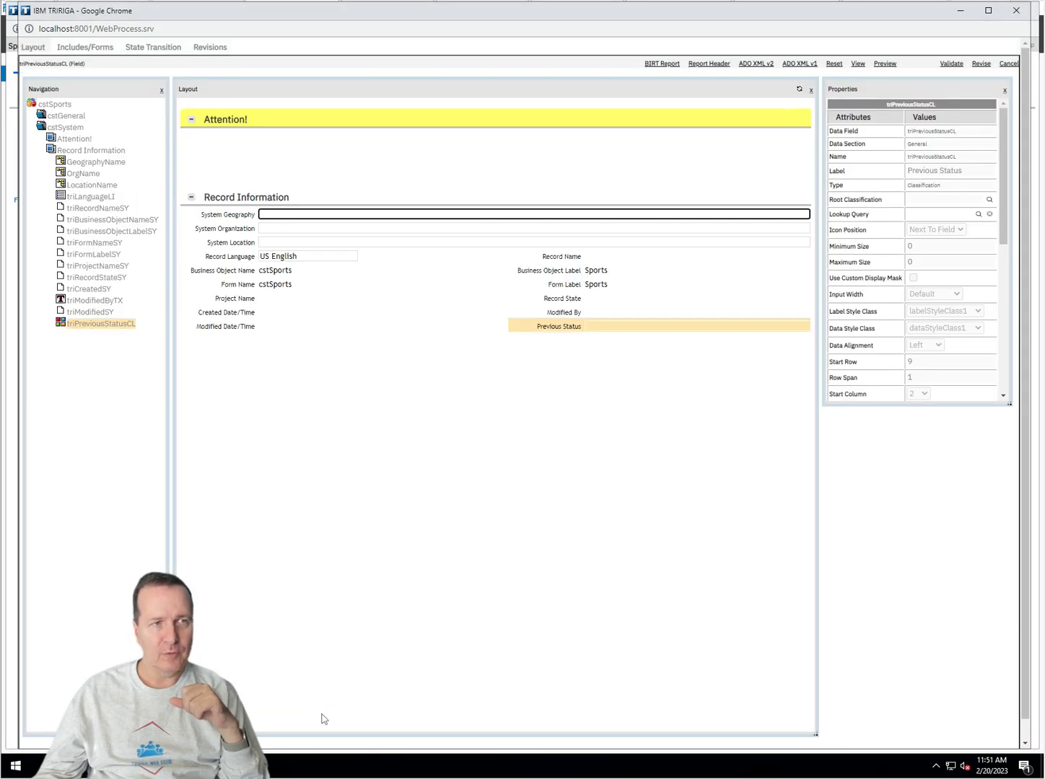
click(156, 47)
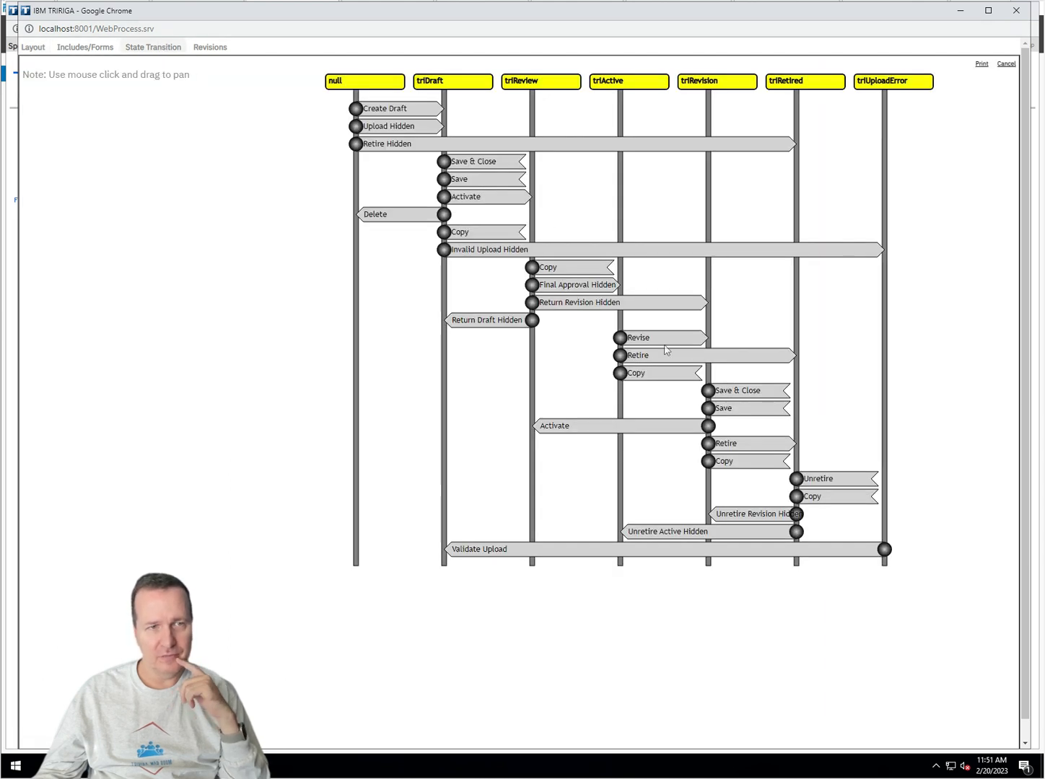
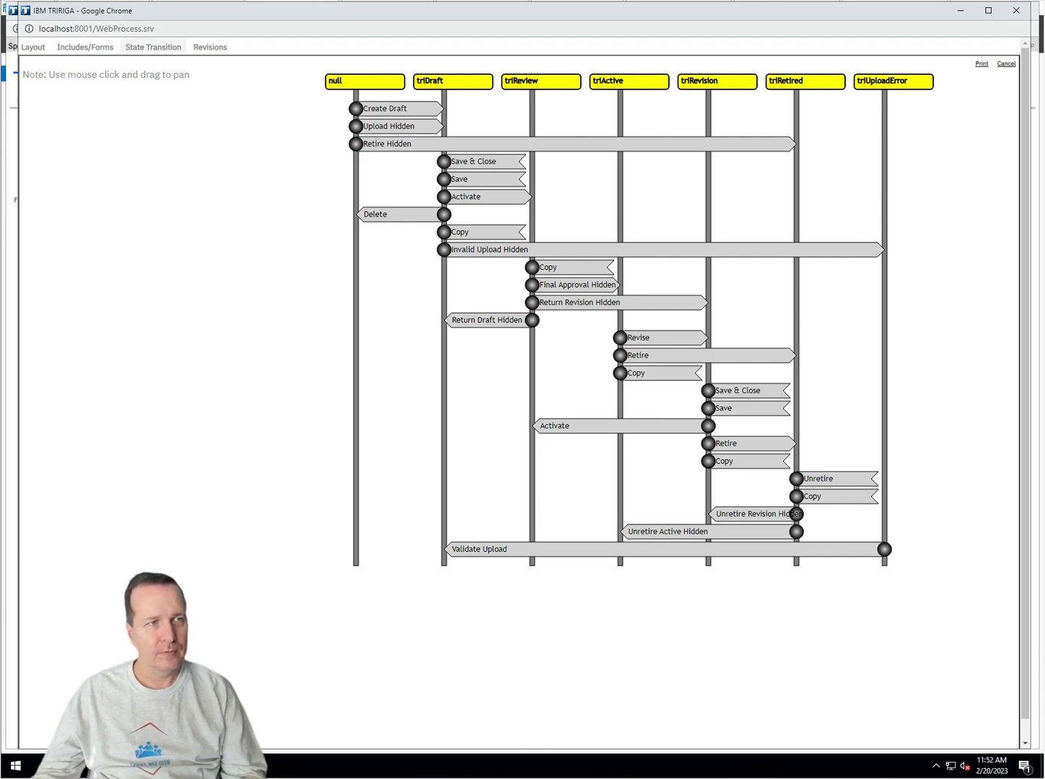
Step: Return the Sports Unit Test record to Draft via Return Draft Hidden and check its triDraft state
click(181, 766)
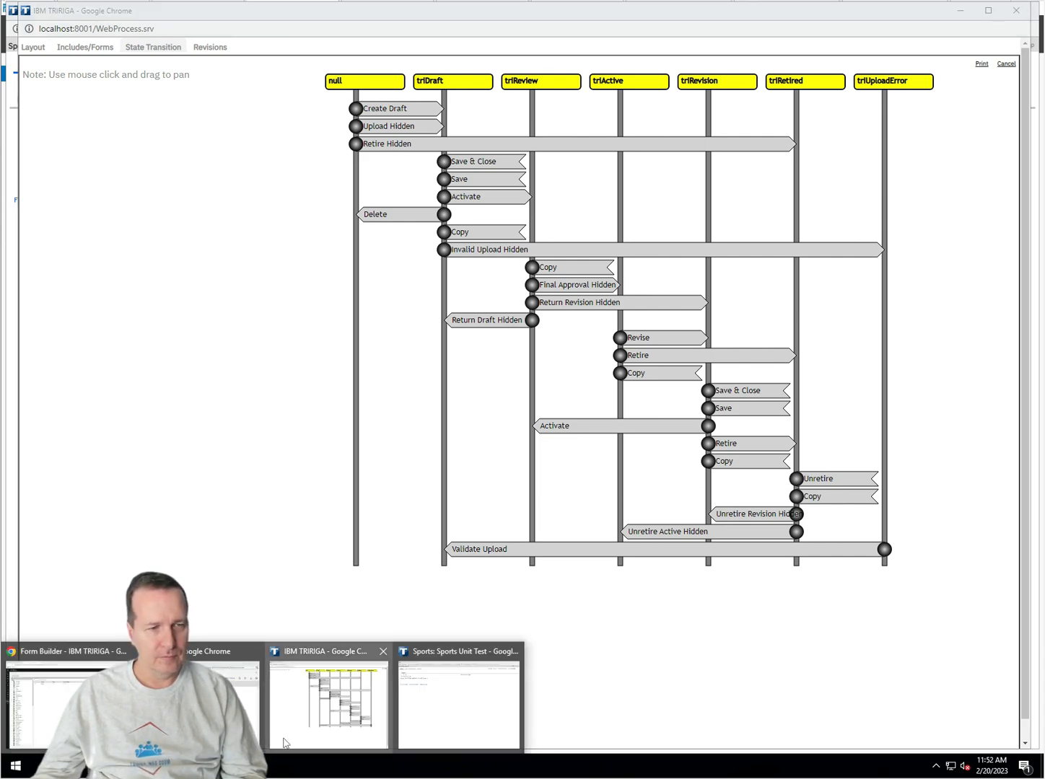
click(435, 738)
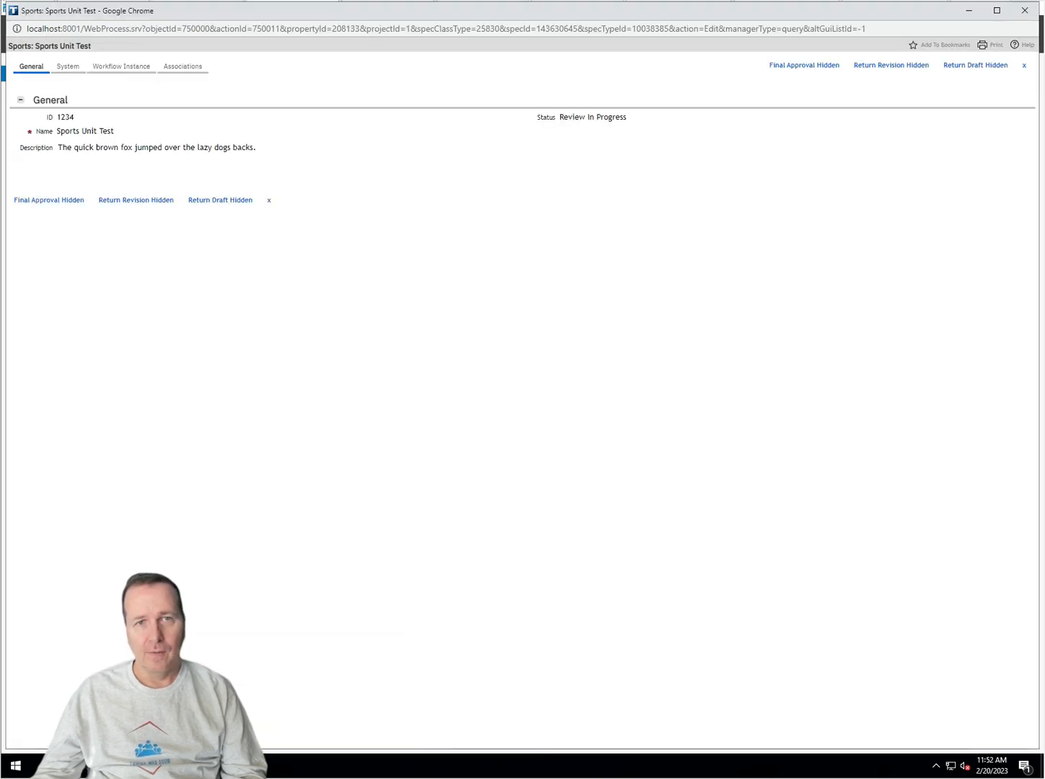
click(977, 66)
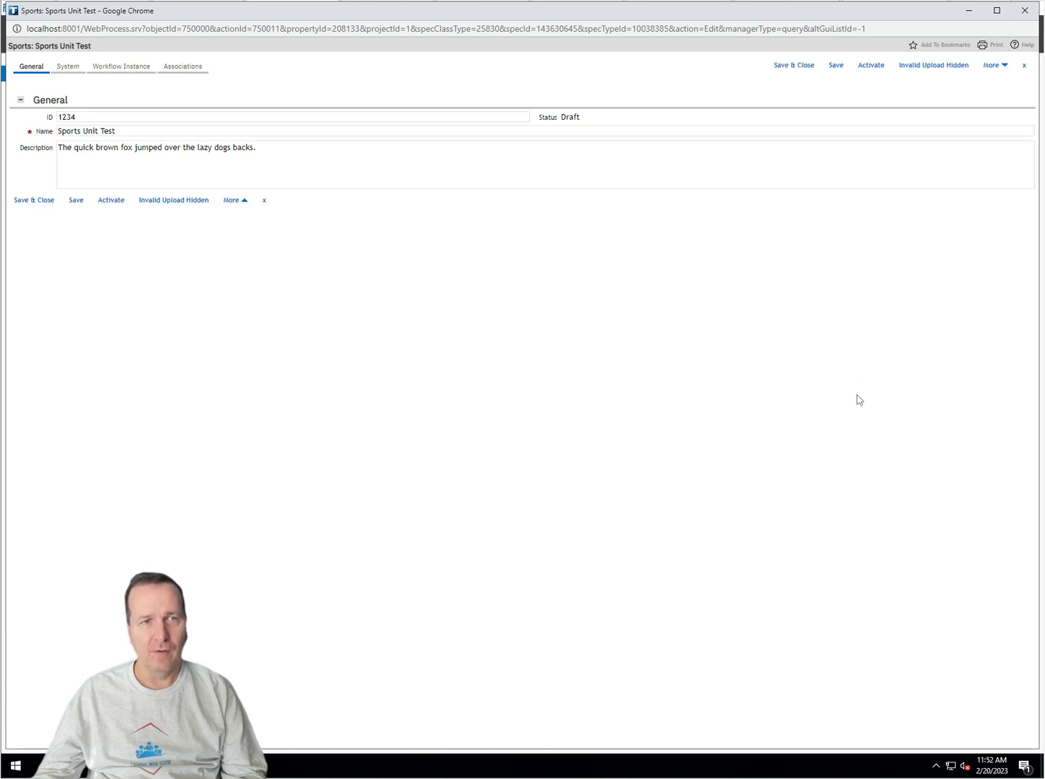
double_click(570, 117)
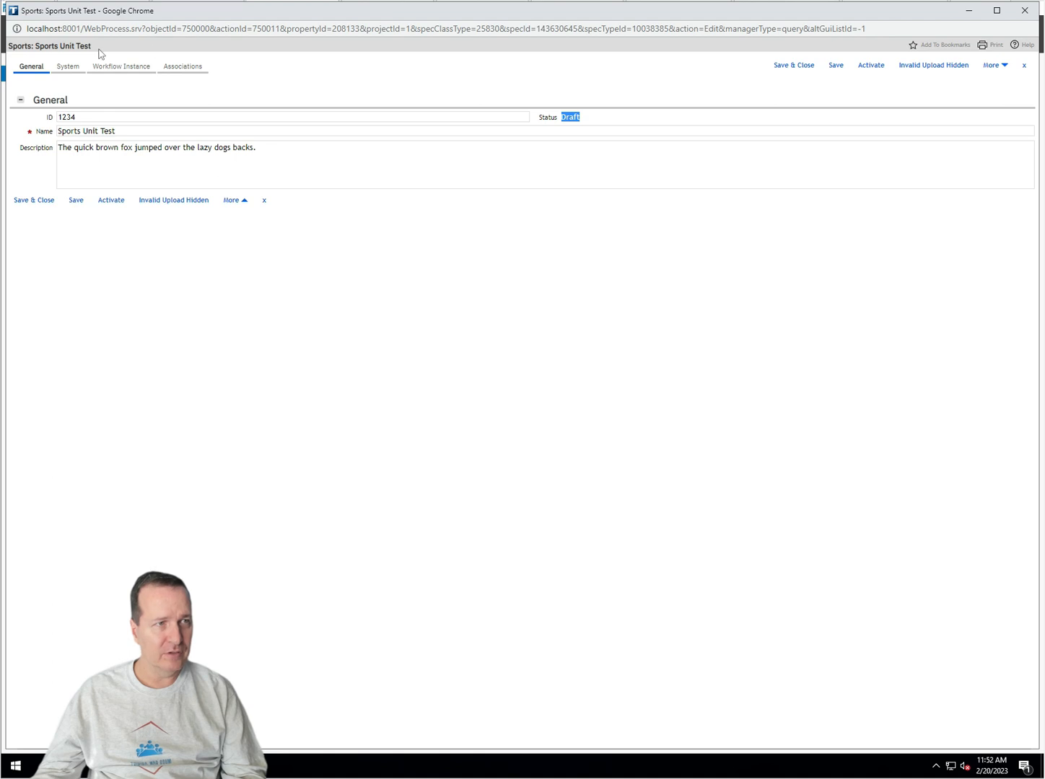
click(62, 67)
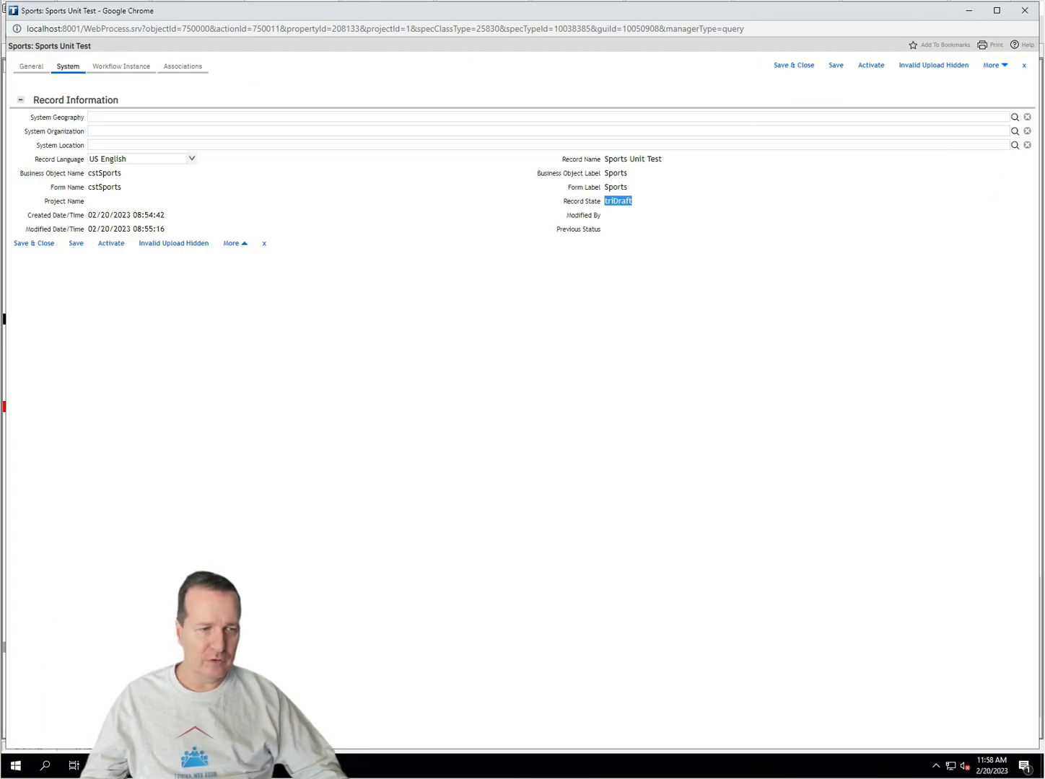
Step: Review the state transition diagram, then delete the draft Sports Unit Test record through More > Delete
click(187, 766)
click(292, 715)
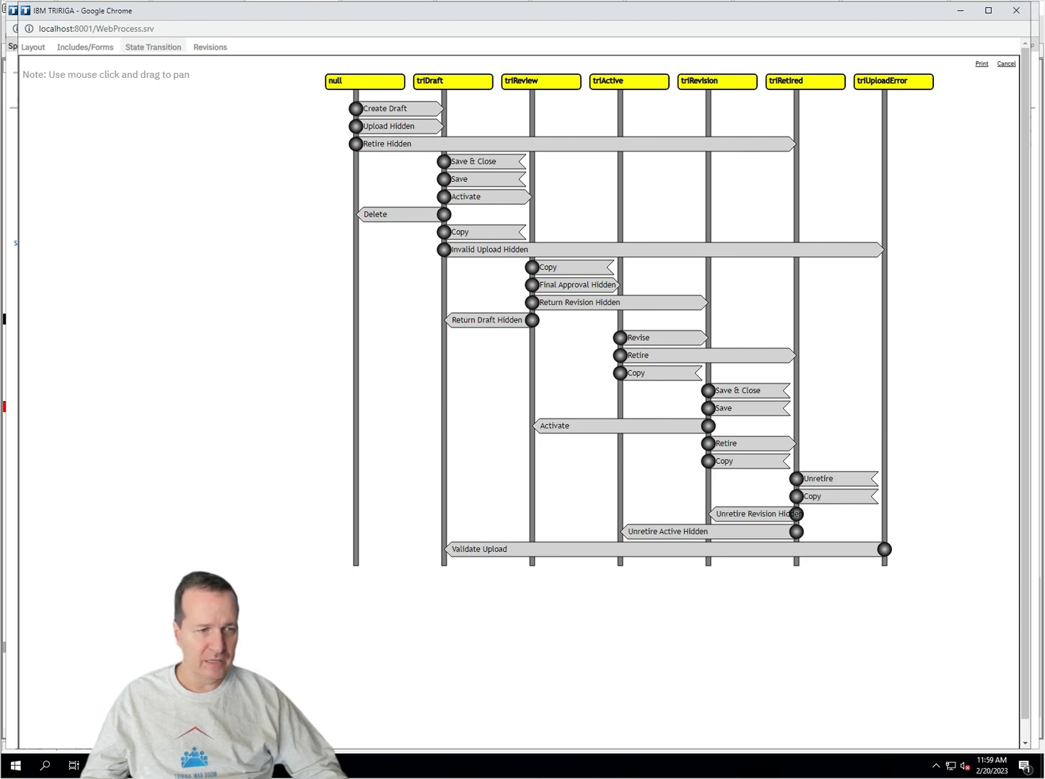
click(229, 766)
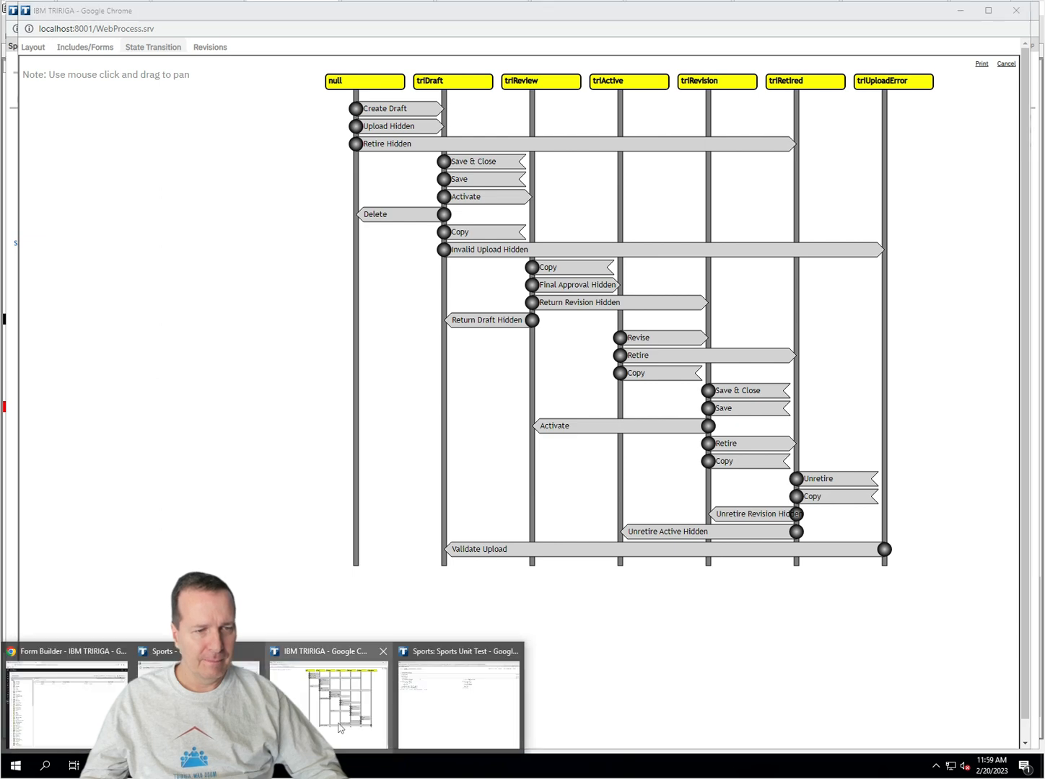
click(423, 717)
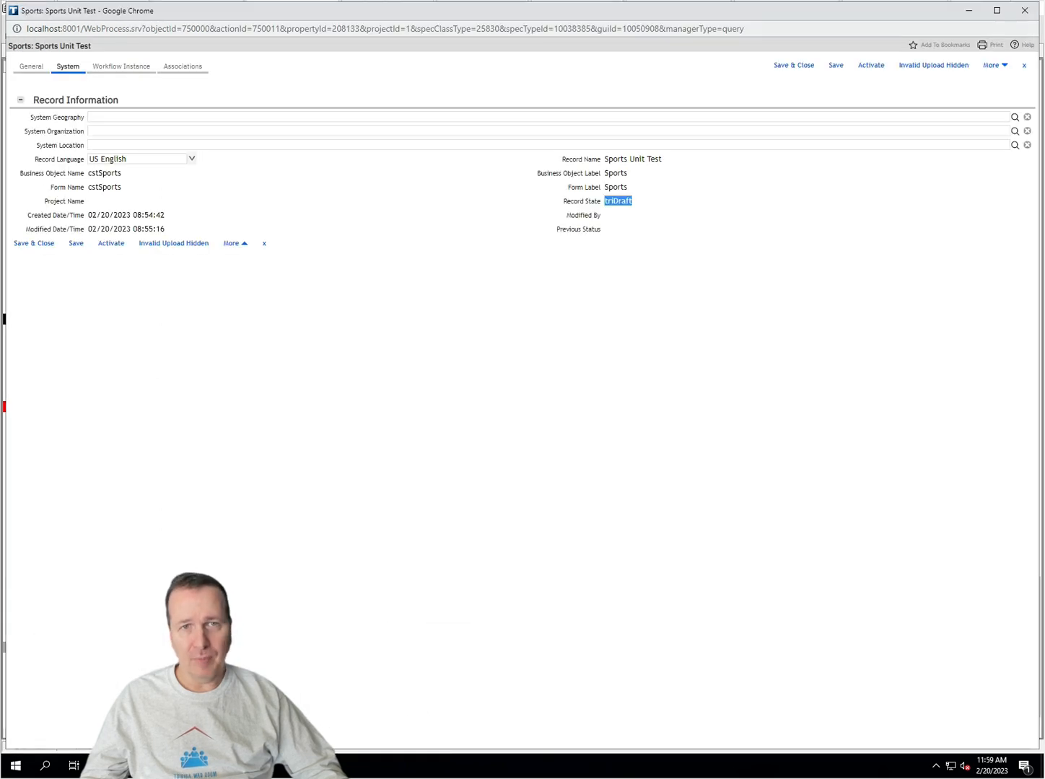
click(1003, 66)
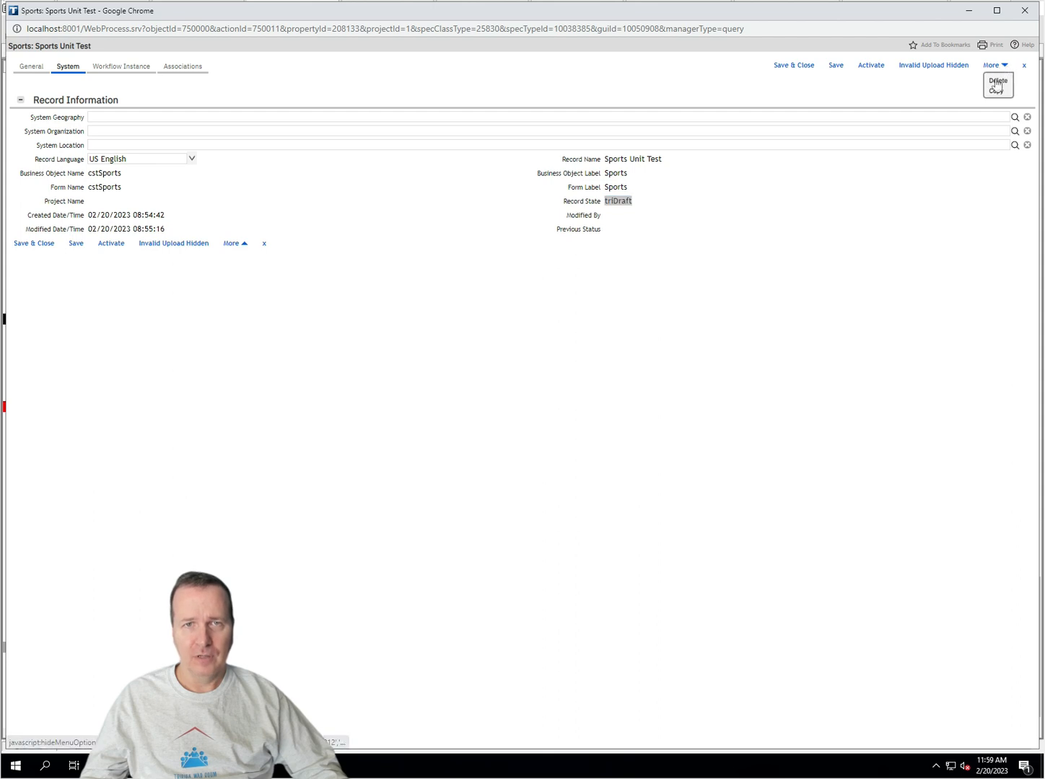
click(997, 80)
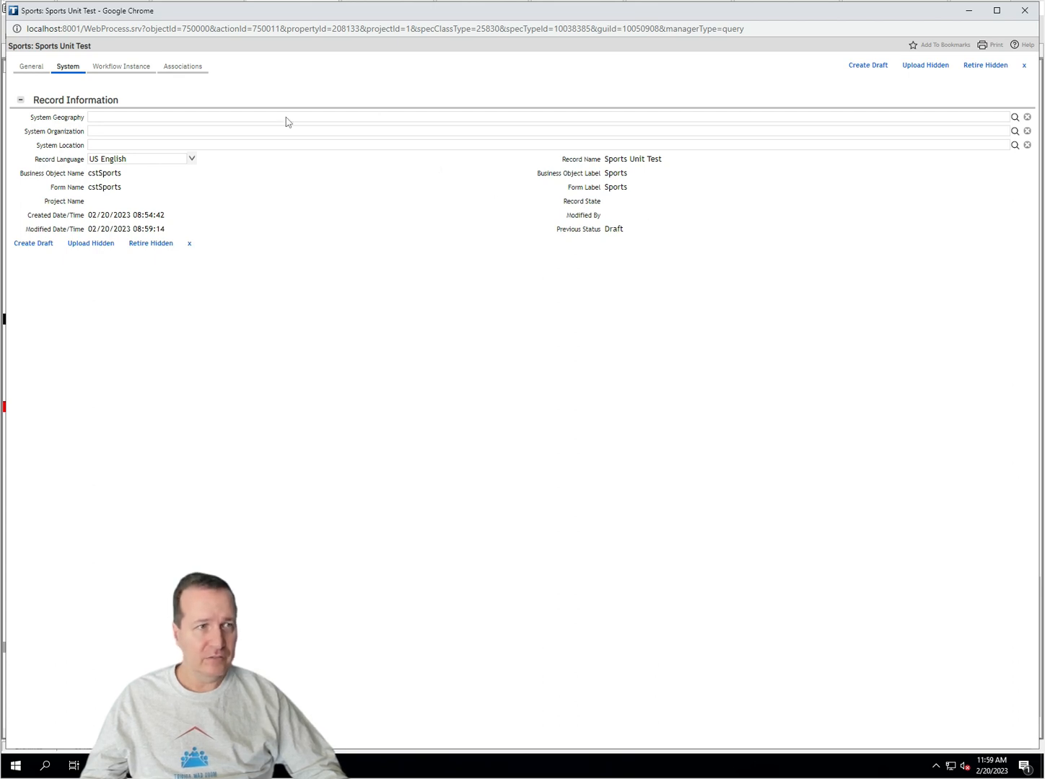
Step: Retire the record with Retire Hidden, confirming state triRetired and General status Retired
click(981, 70)
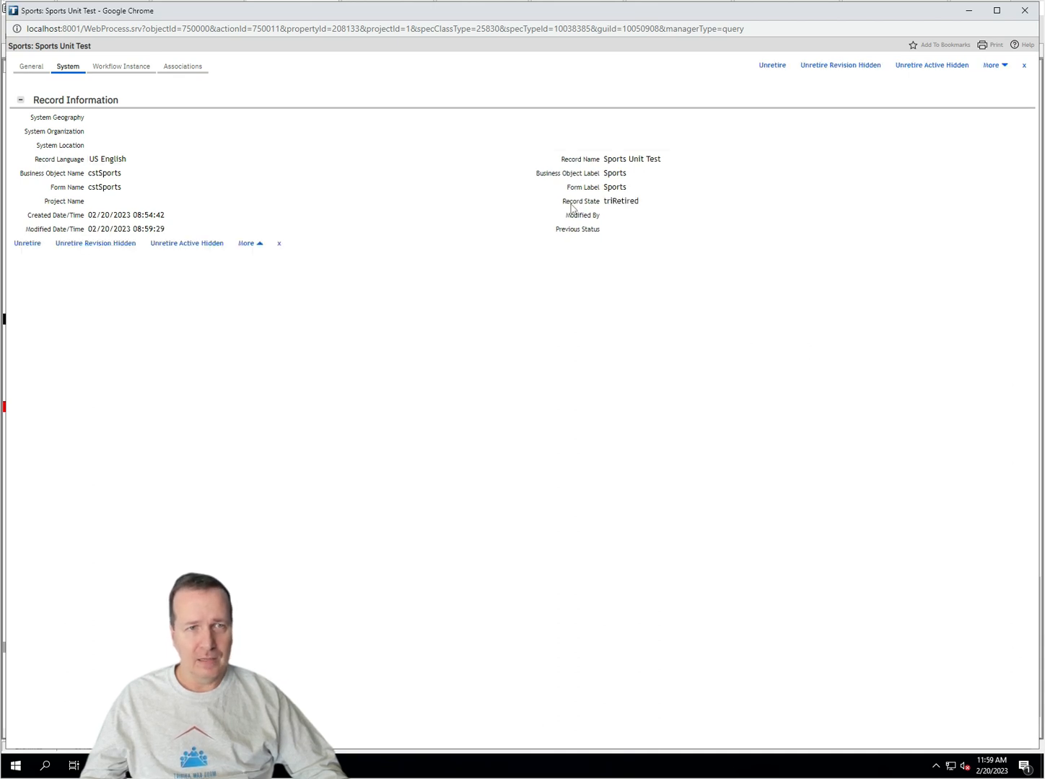
double_click(621, 201)
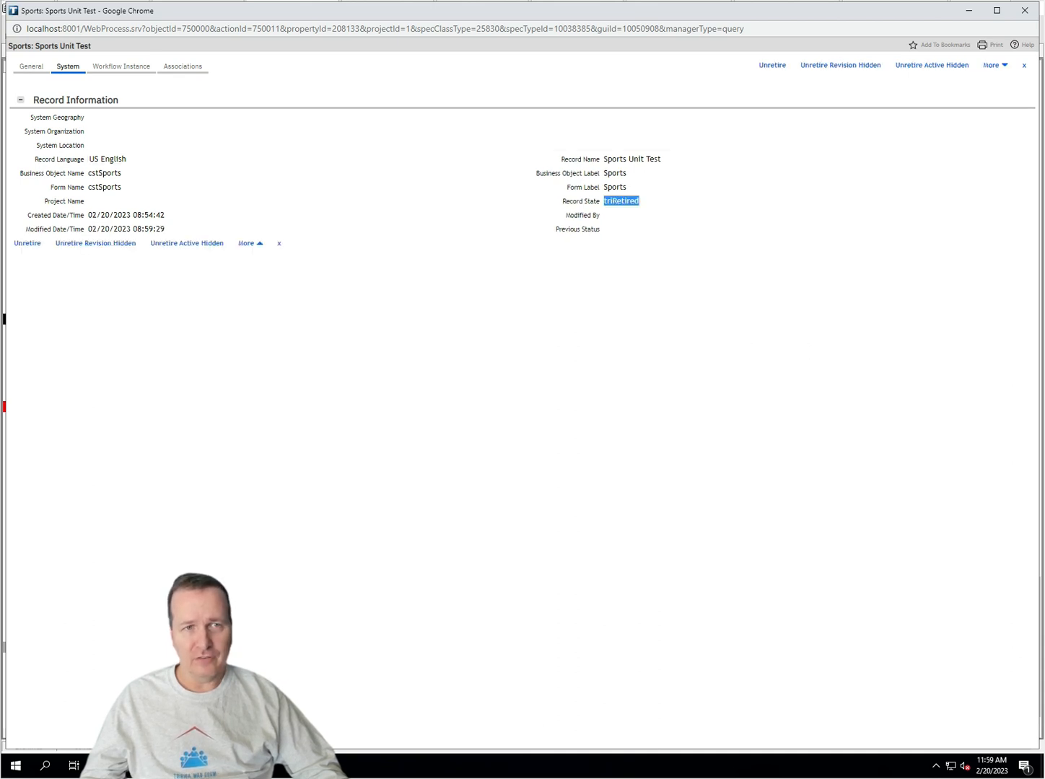
click(622, 237)
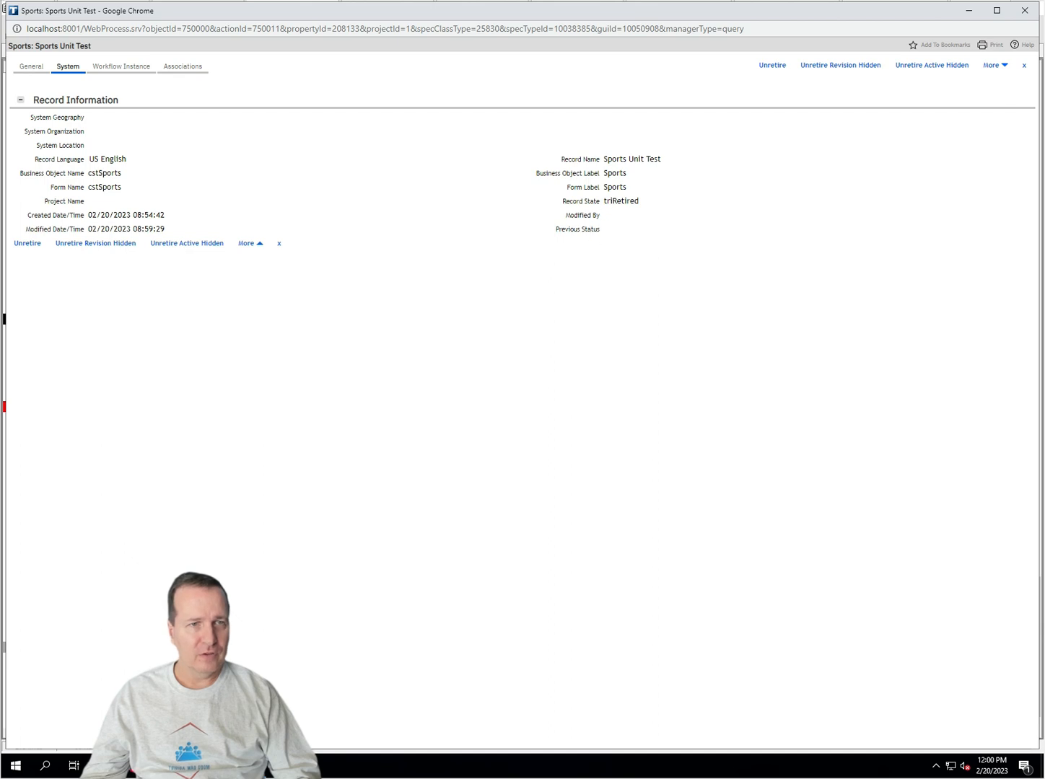
click(32, 66)
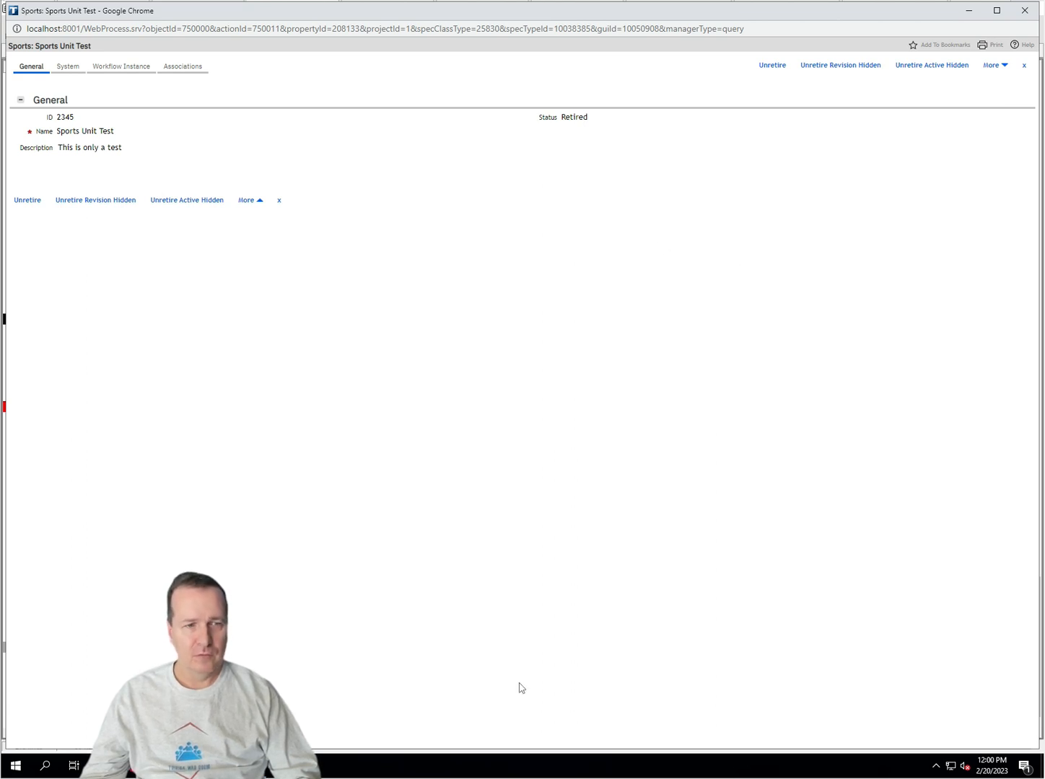
Step: Consult the state transition diagram, then unretire the record with Unretire Revision Hidden
click(131, 765)
click(328, 715)
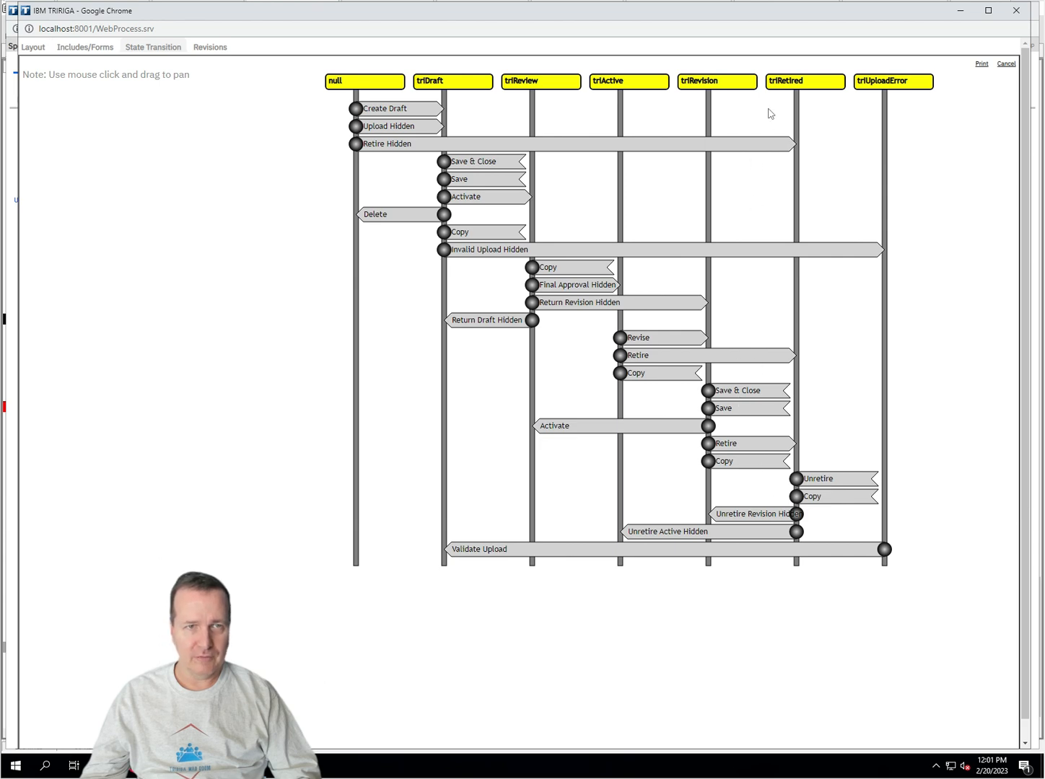
mouse_move(189, 765)
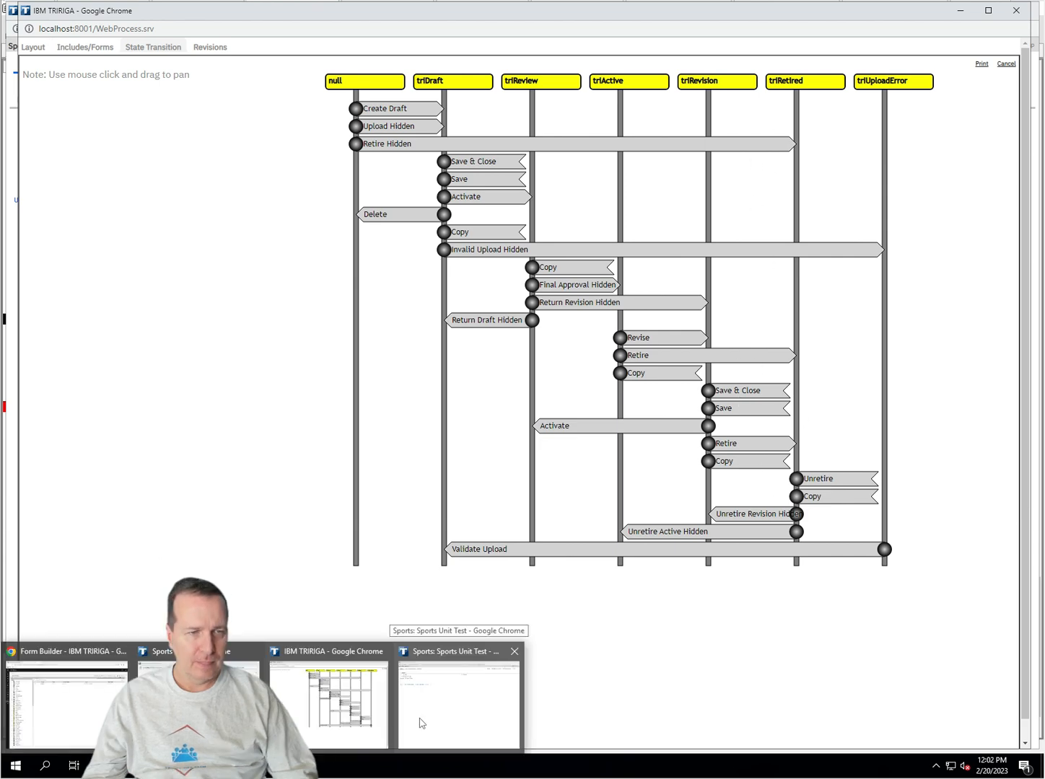
click(421, 723)
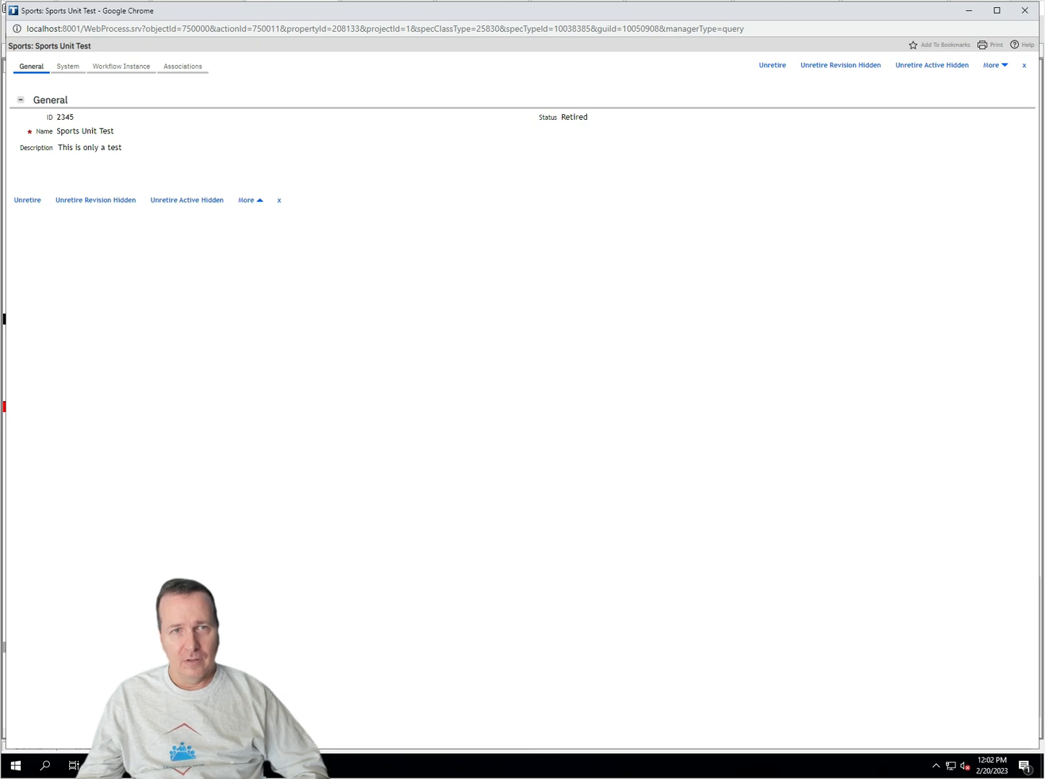
click(840, 67)
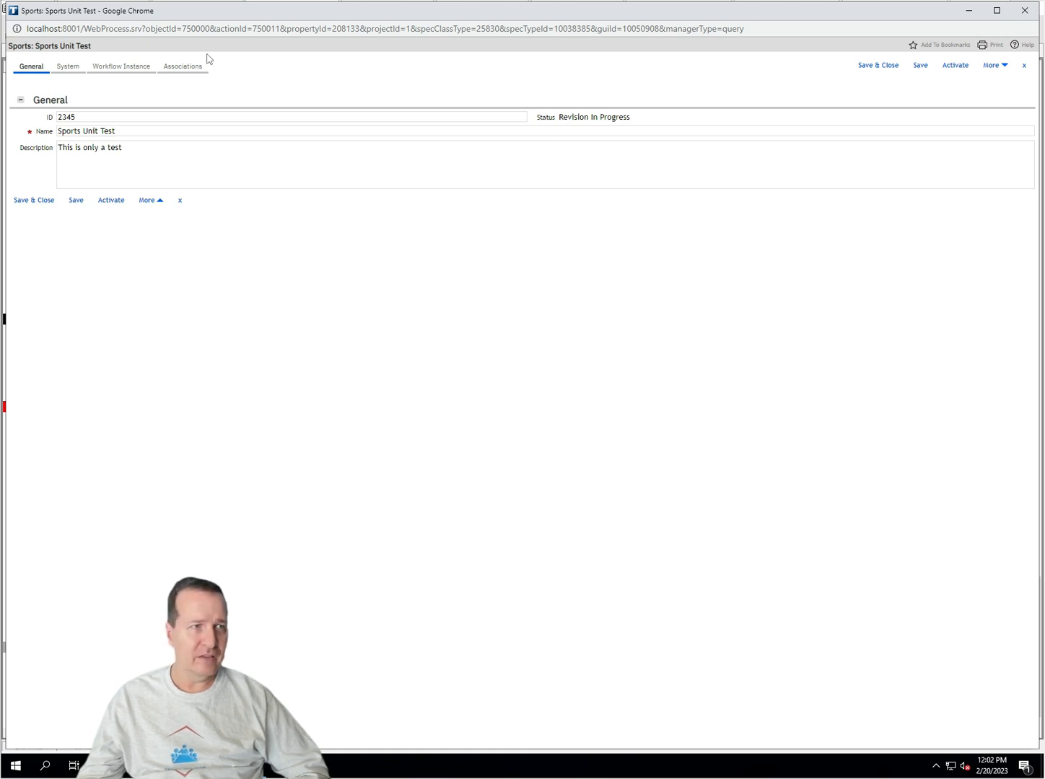
Step: Confirm Record State triRevision and Previous Status Retired on the System tab, then return to the diagram
click(68, 65)
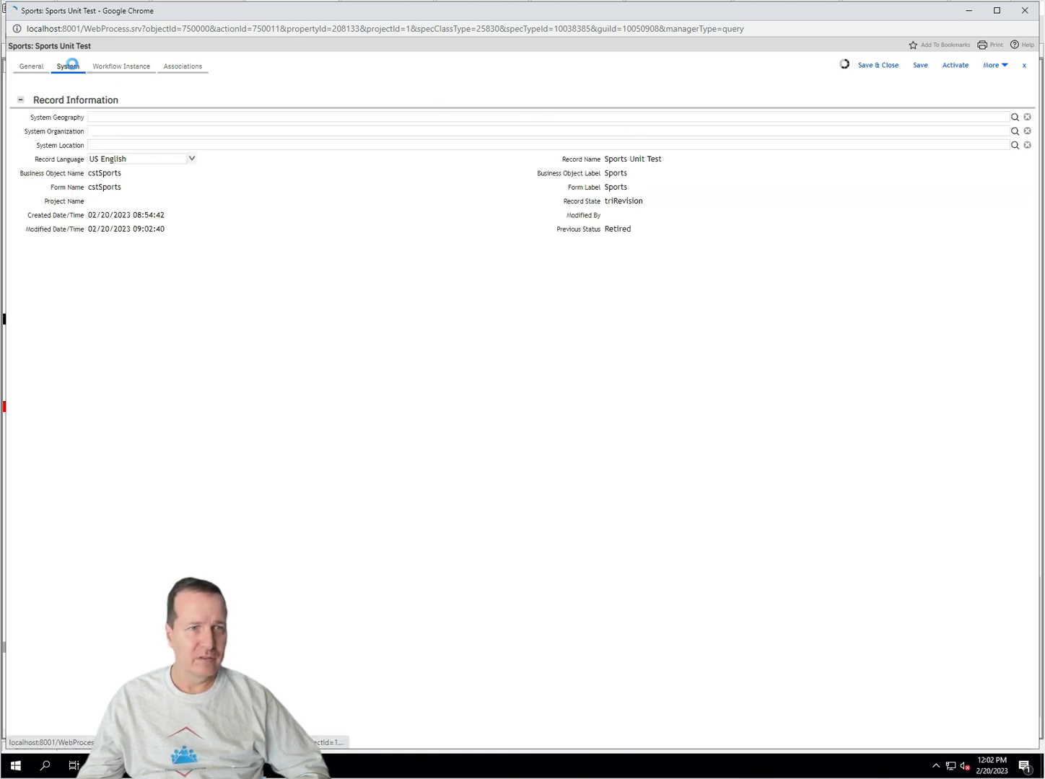
double_click(625, 201)
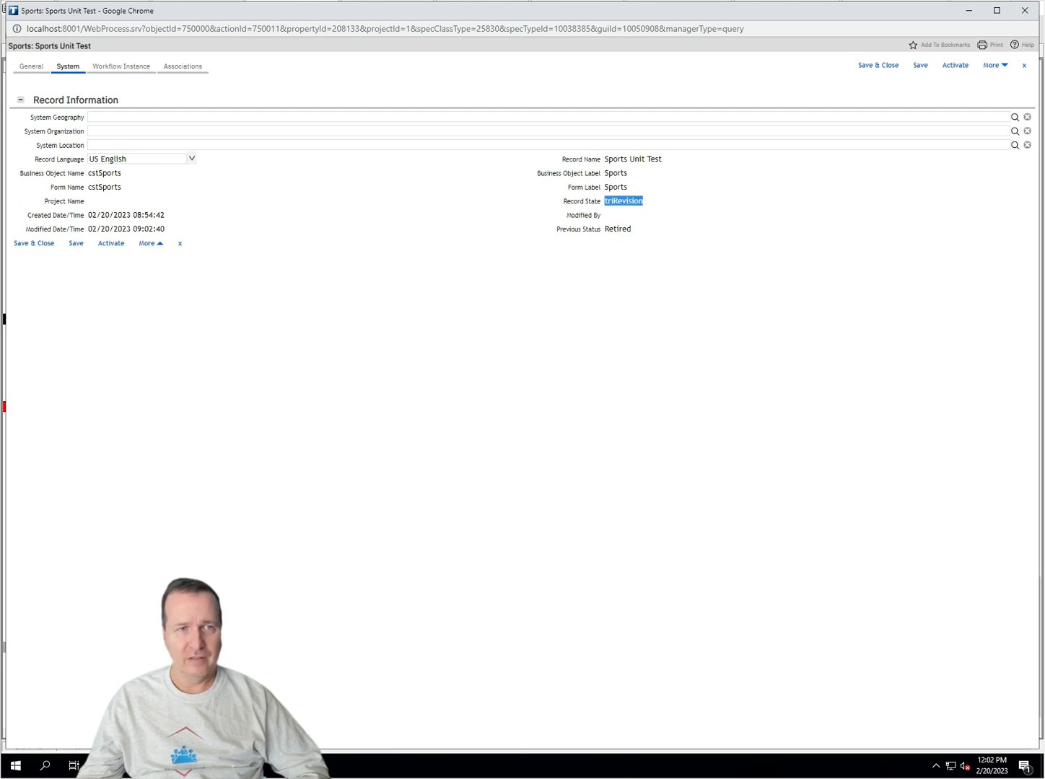
click(625, 202)
double_click(618, 228)
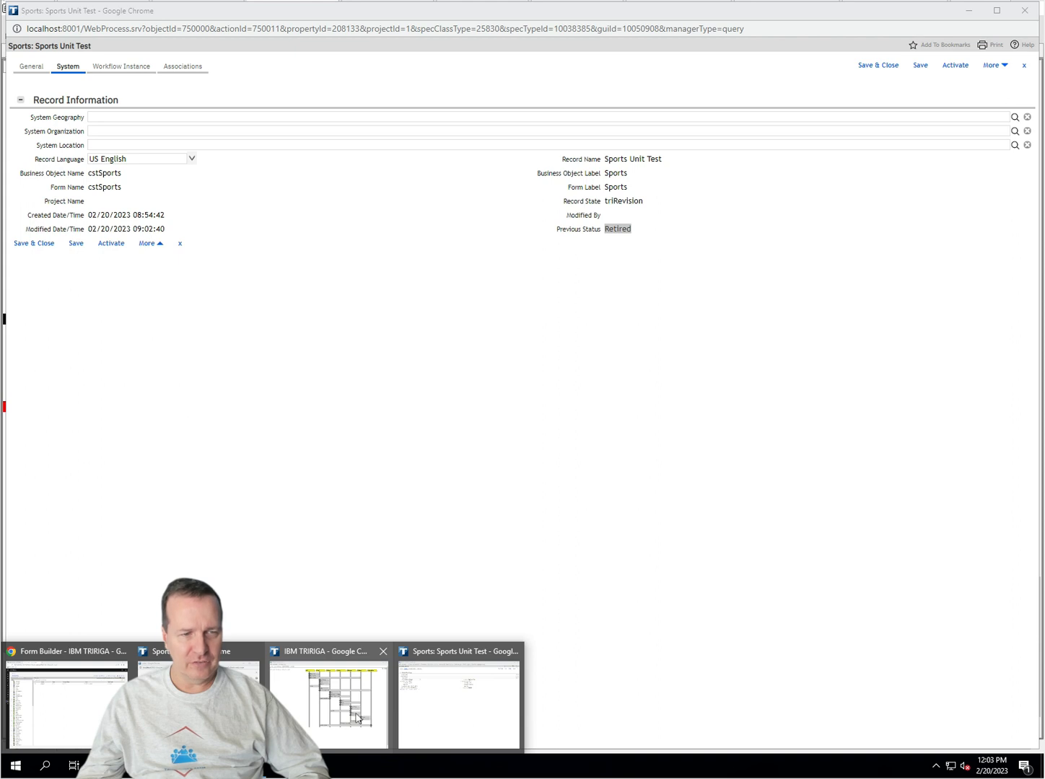
click(357, 715)
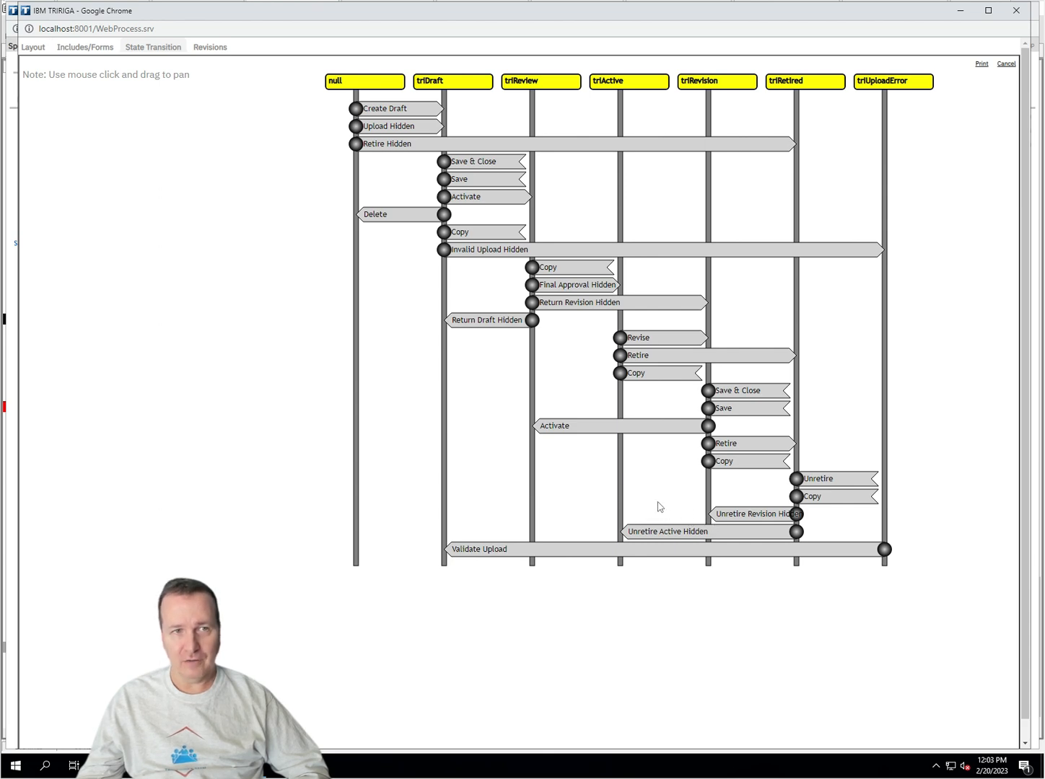
Step: Inspect the Retire Hidden transition's properties in the state transition diagram
click(787, 144)
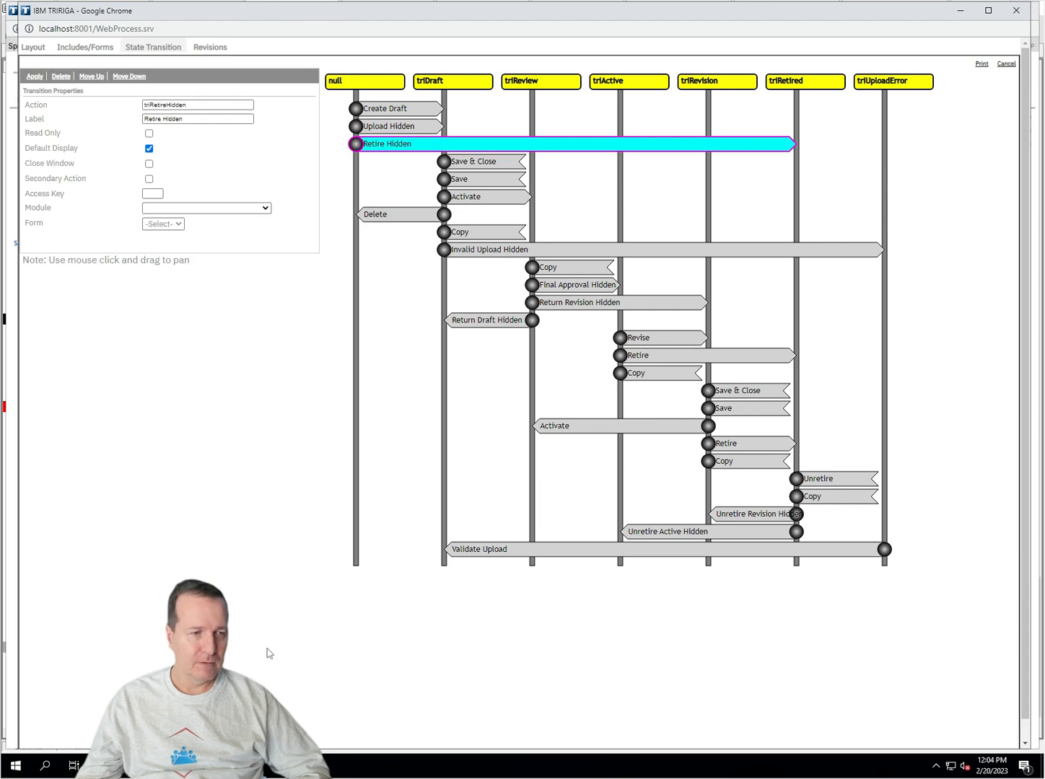
mouse_move(127, 764)
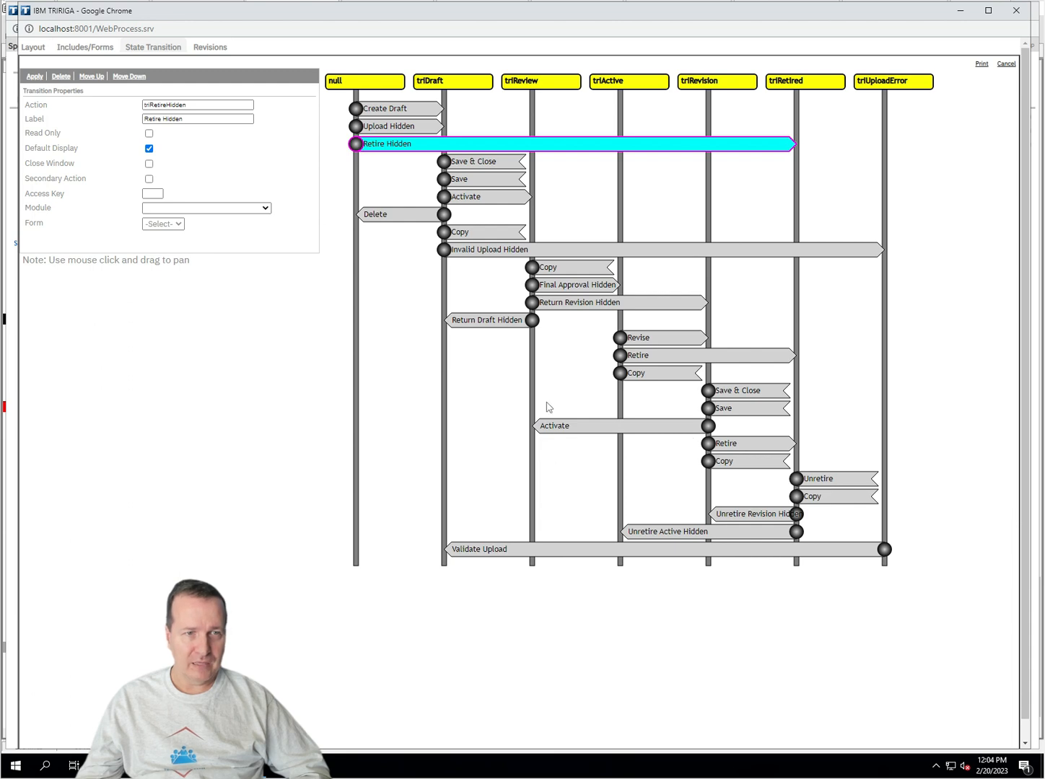
mouse_move(189, 767)
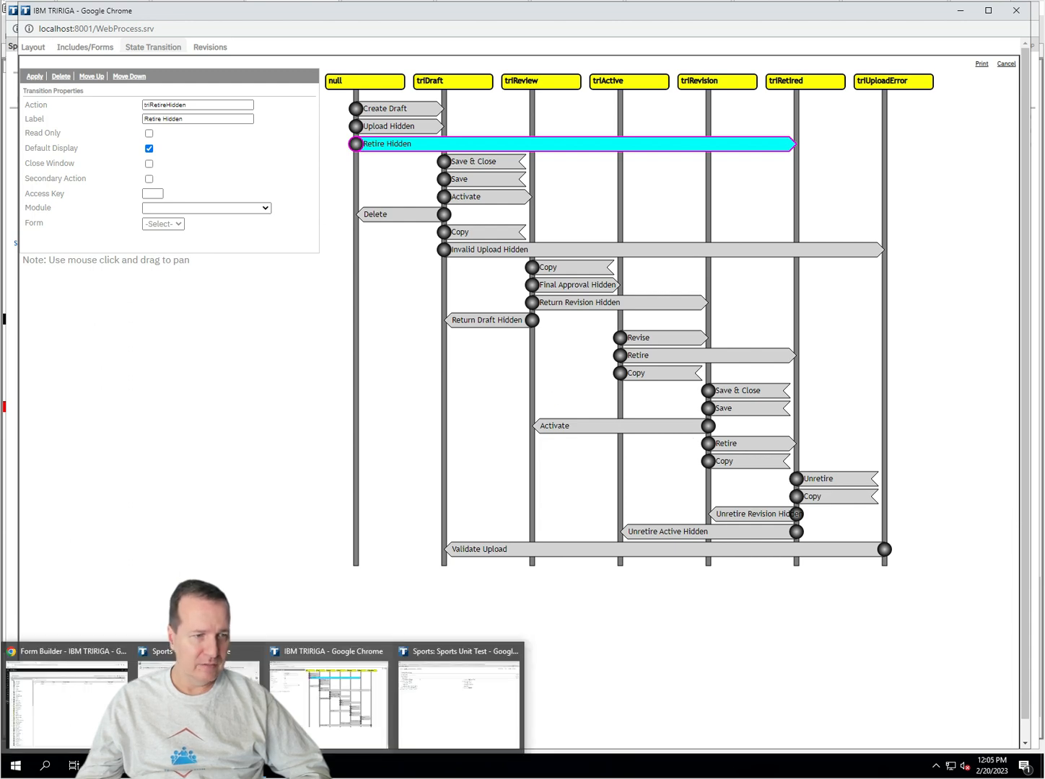
click(424, 714)
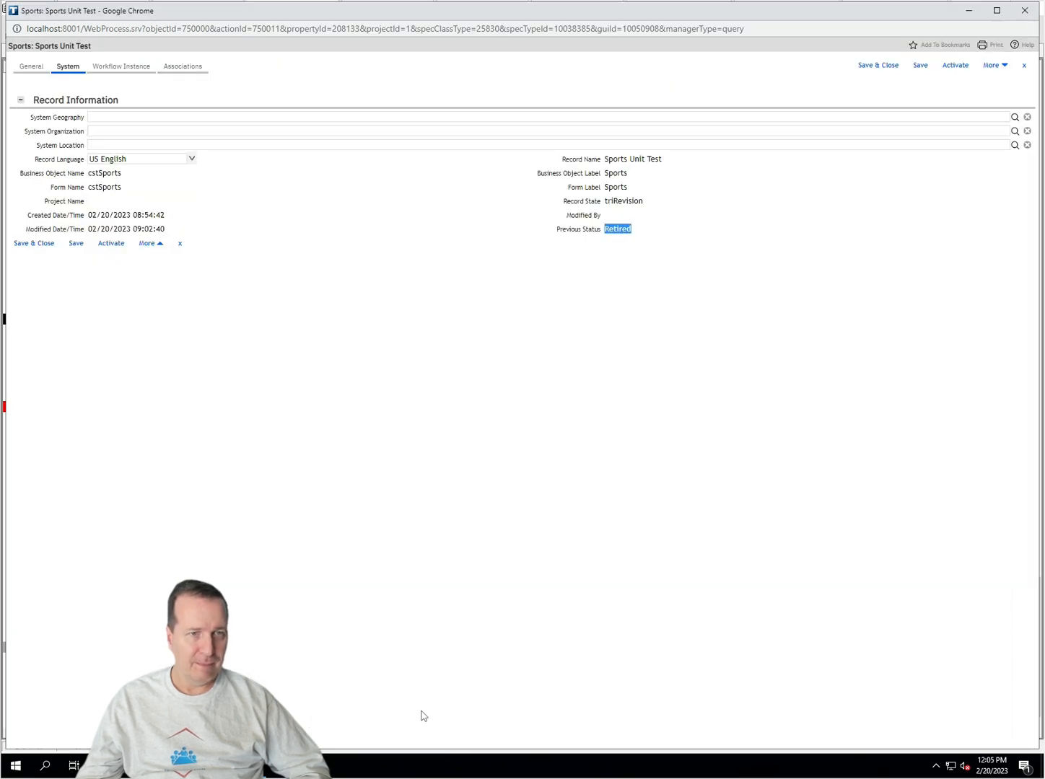
key(alt+Tab)
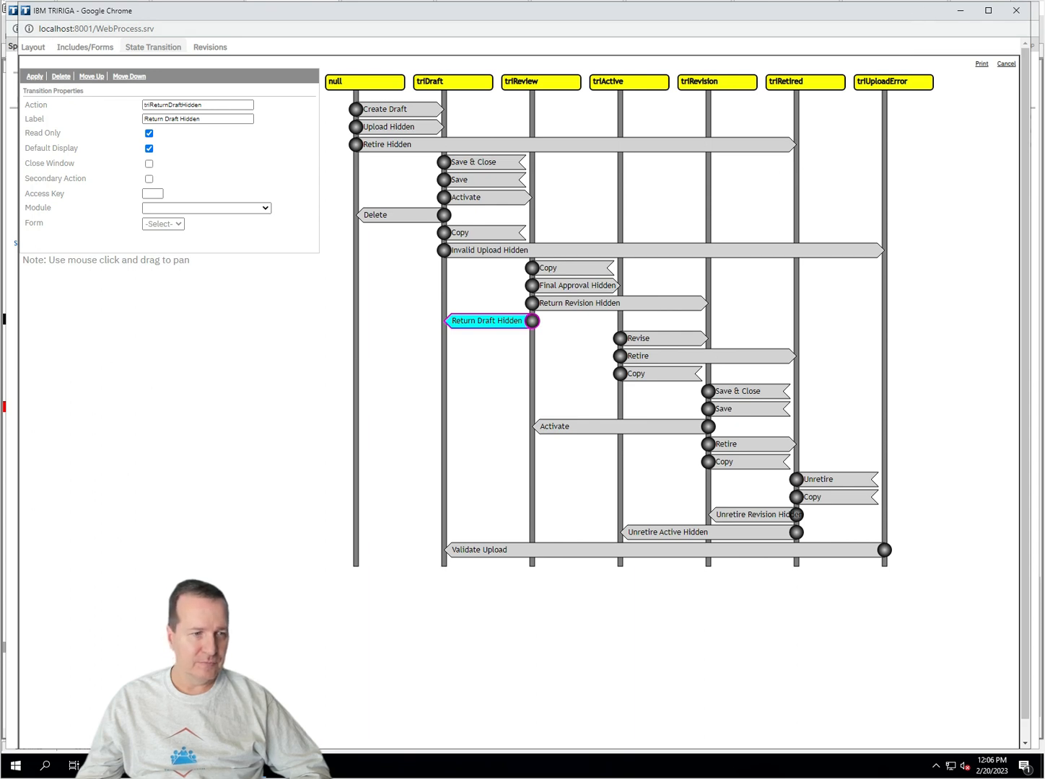
Step: Activate the revised Sports Unit Test record and bring up the Sports record list
mouse_move(186, 765)
click(459, 704)
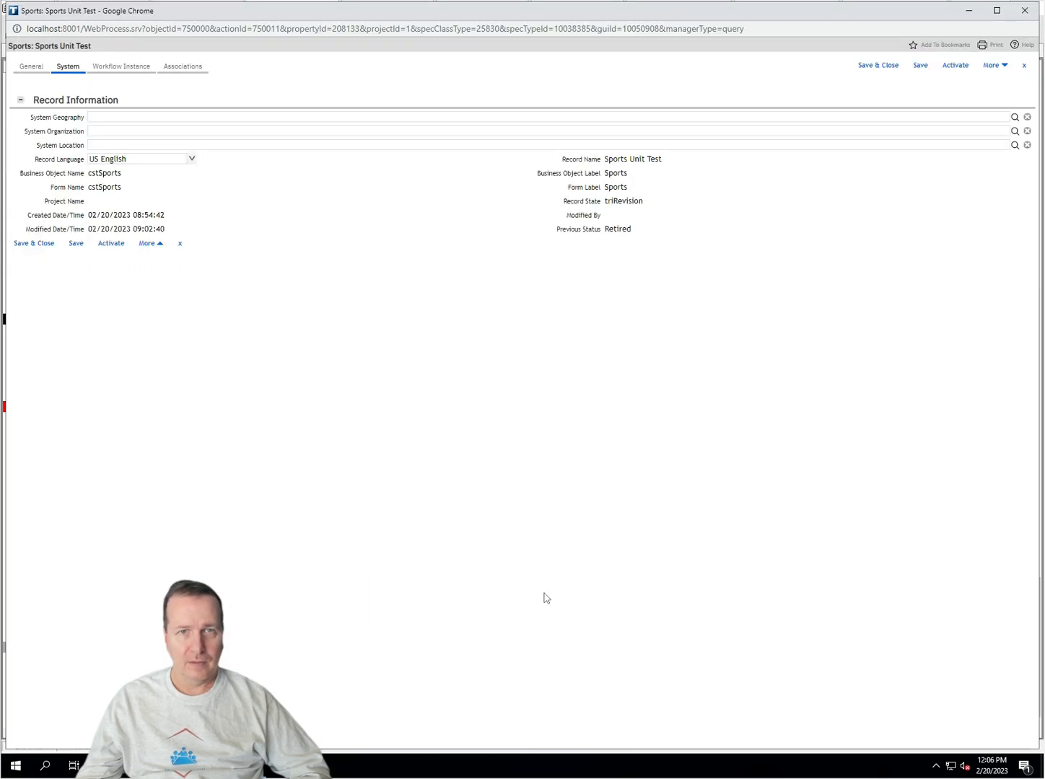
click(955, 66)
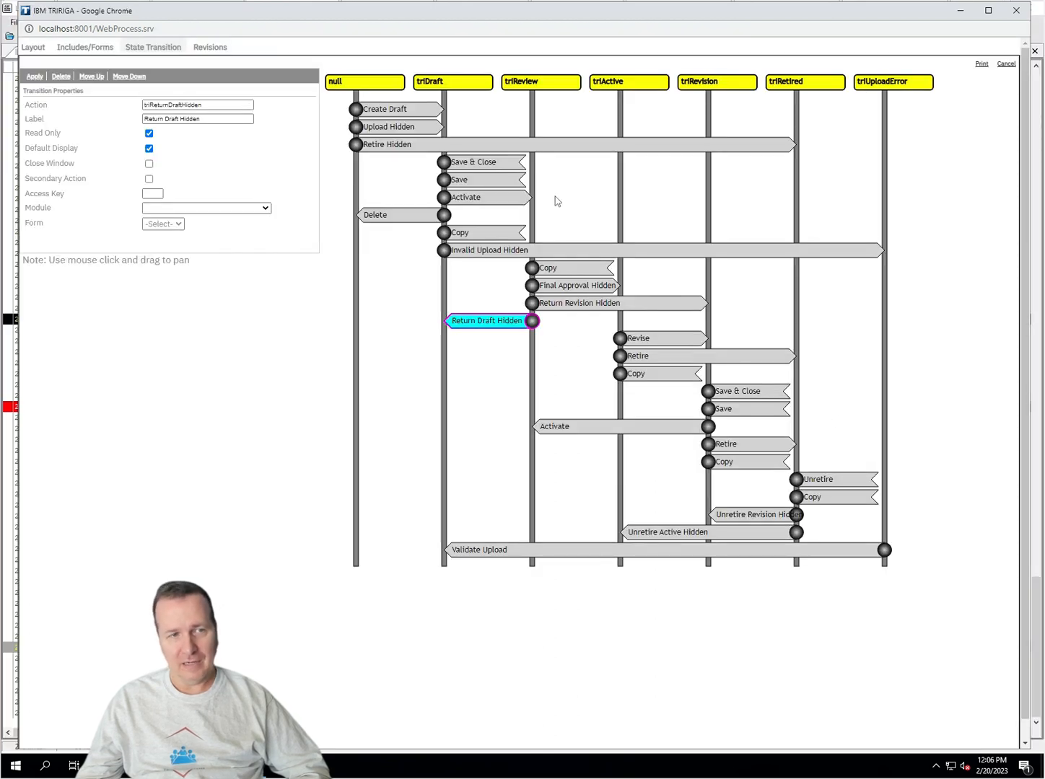
mouse_move(186, 764)
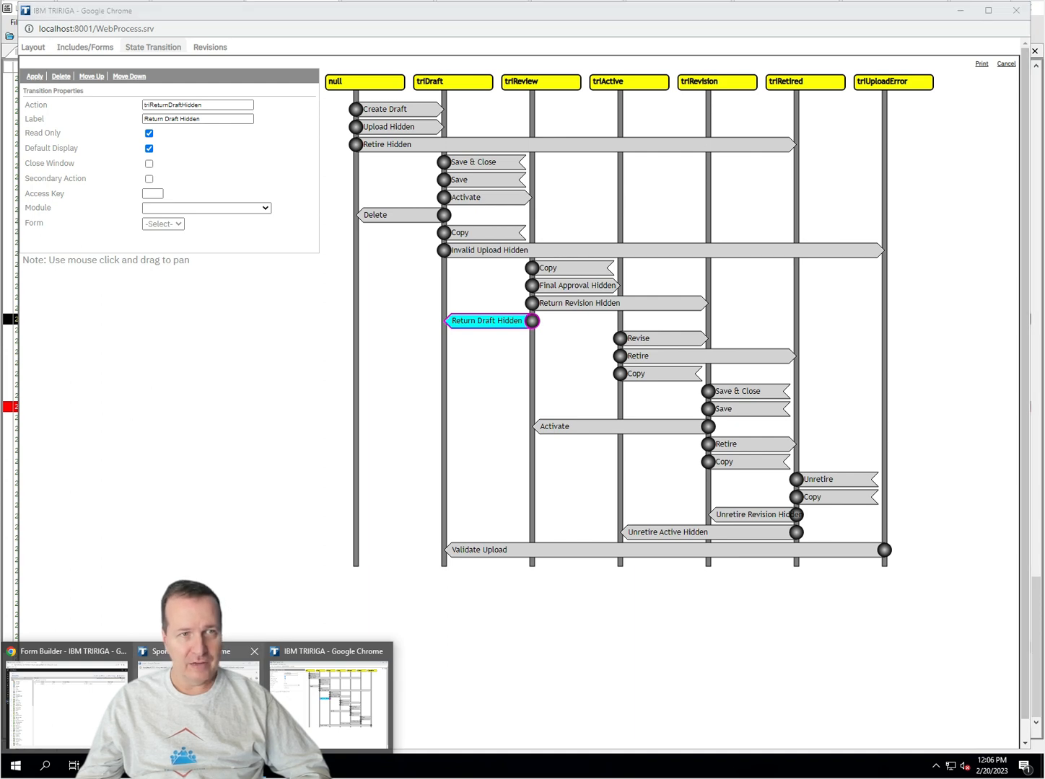
click(199, 696)
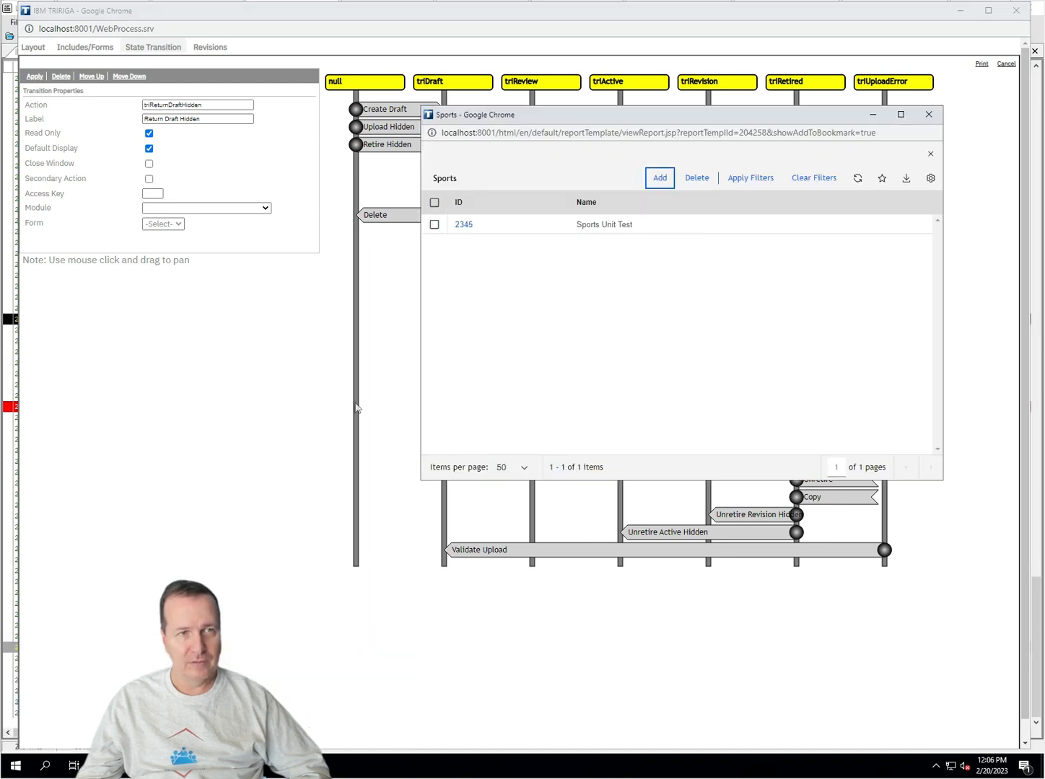
Step: Open record 2345 and check its Record State triReview and Previous Status on the System tab
click(468, 225)
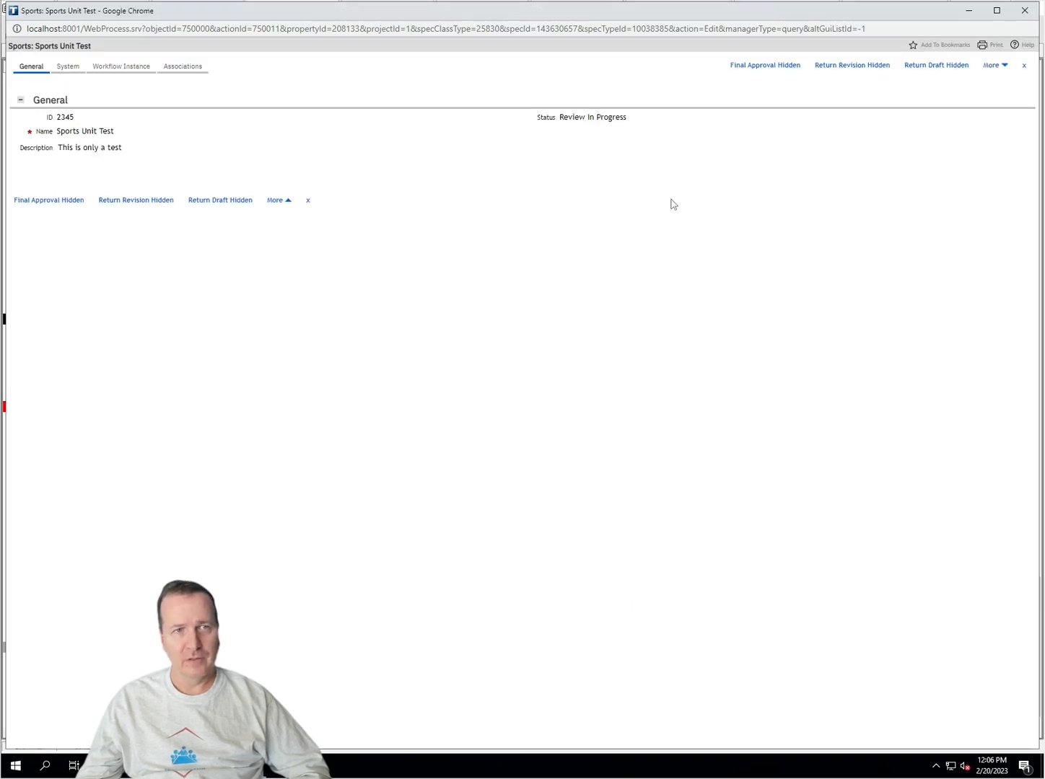
drag(608, 120, 116, 133)
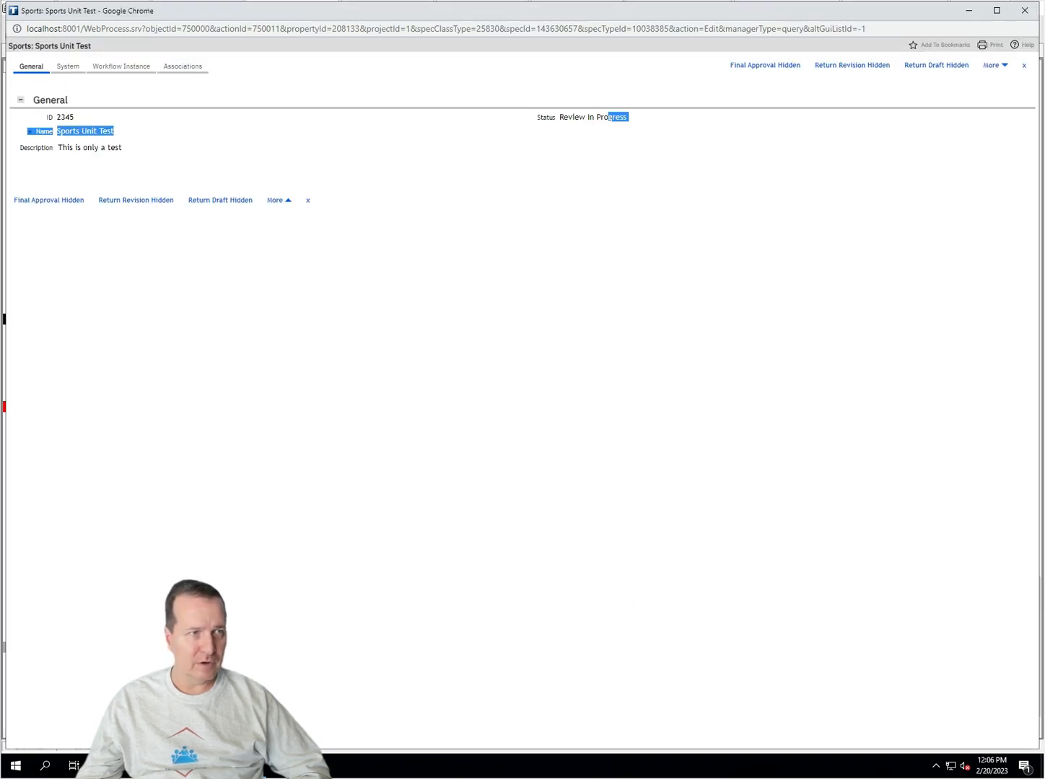
click(68, 67)
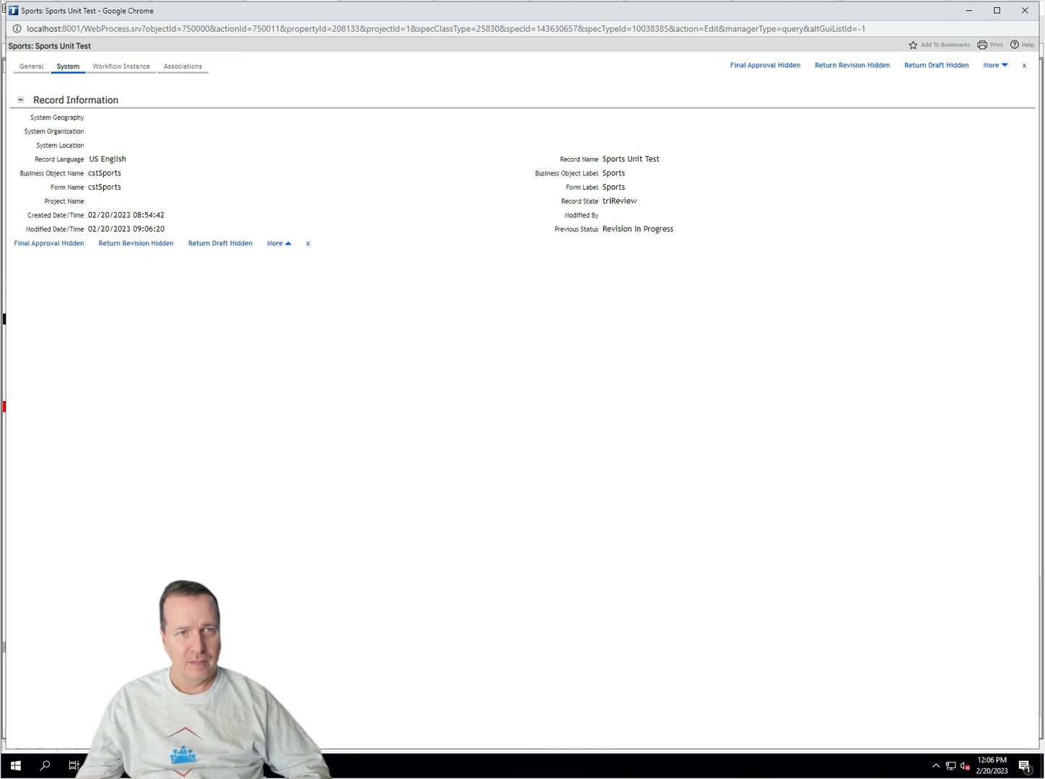
double_click(618, 230)
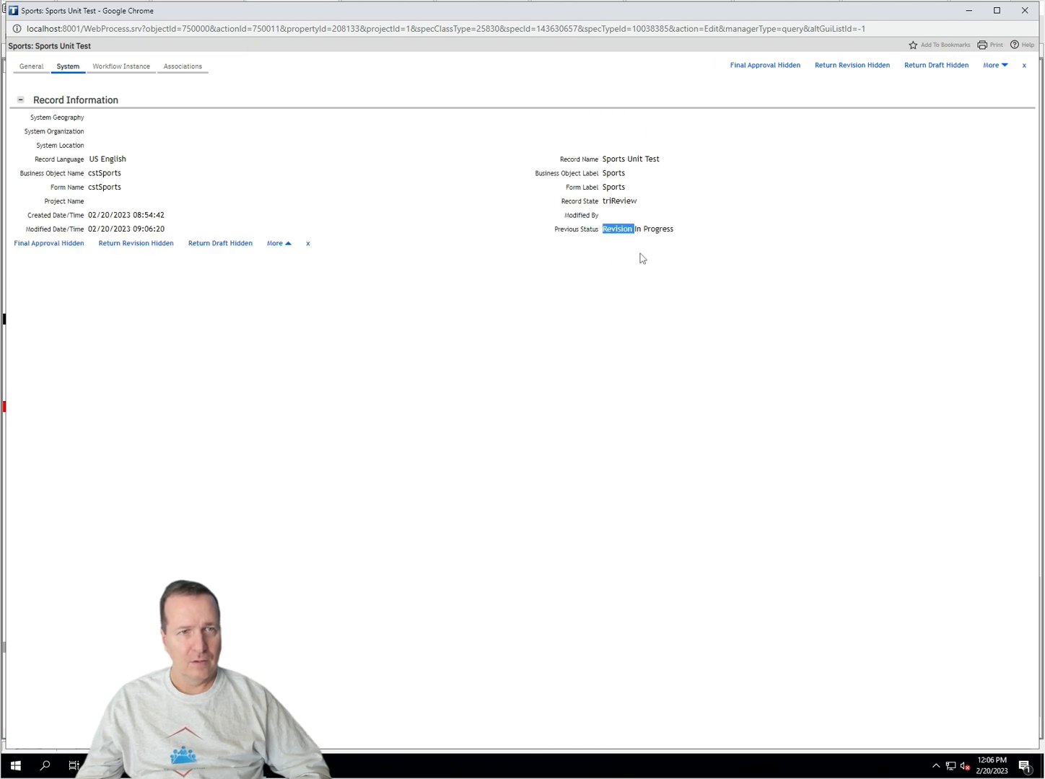
double_click(619, 201)
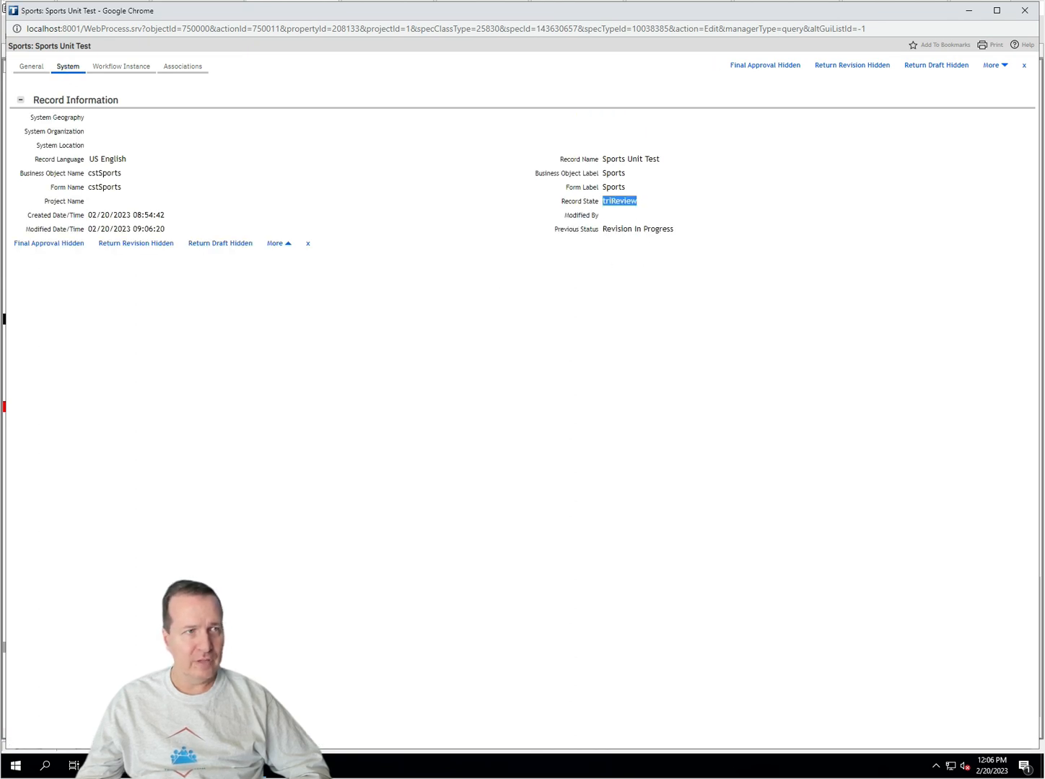
Step: Send the record back to triDraft with Return Draft Hidden
click(31, 67)
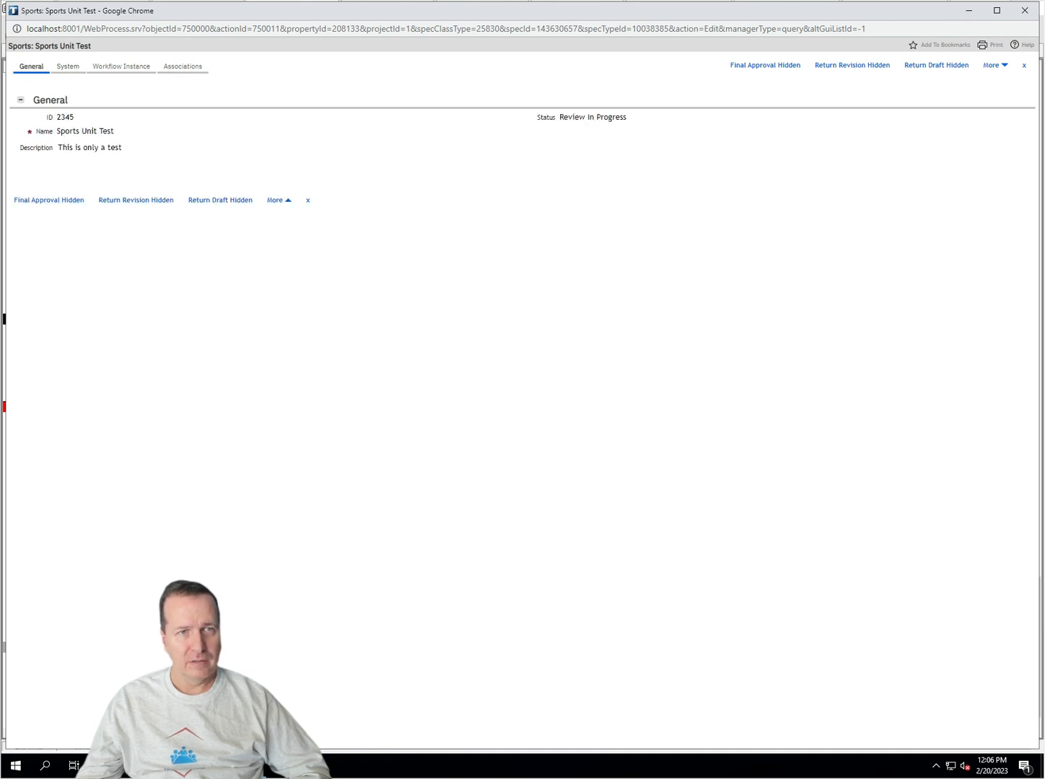
click(69, 67)
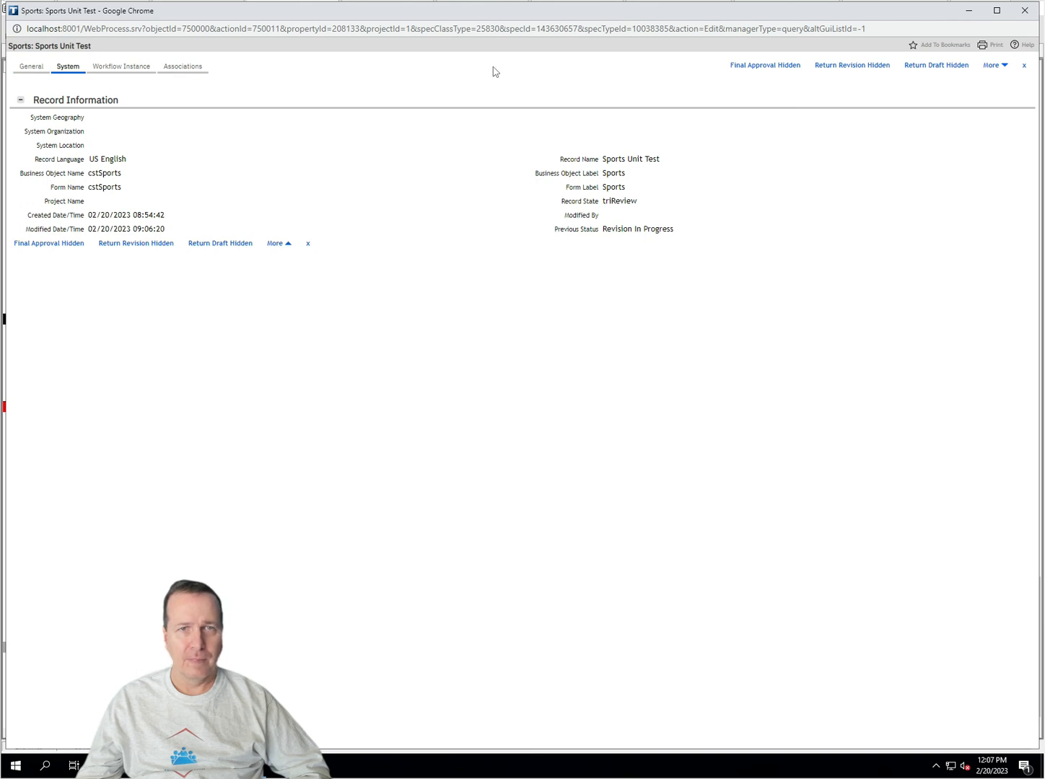
click(933, 65)
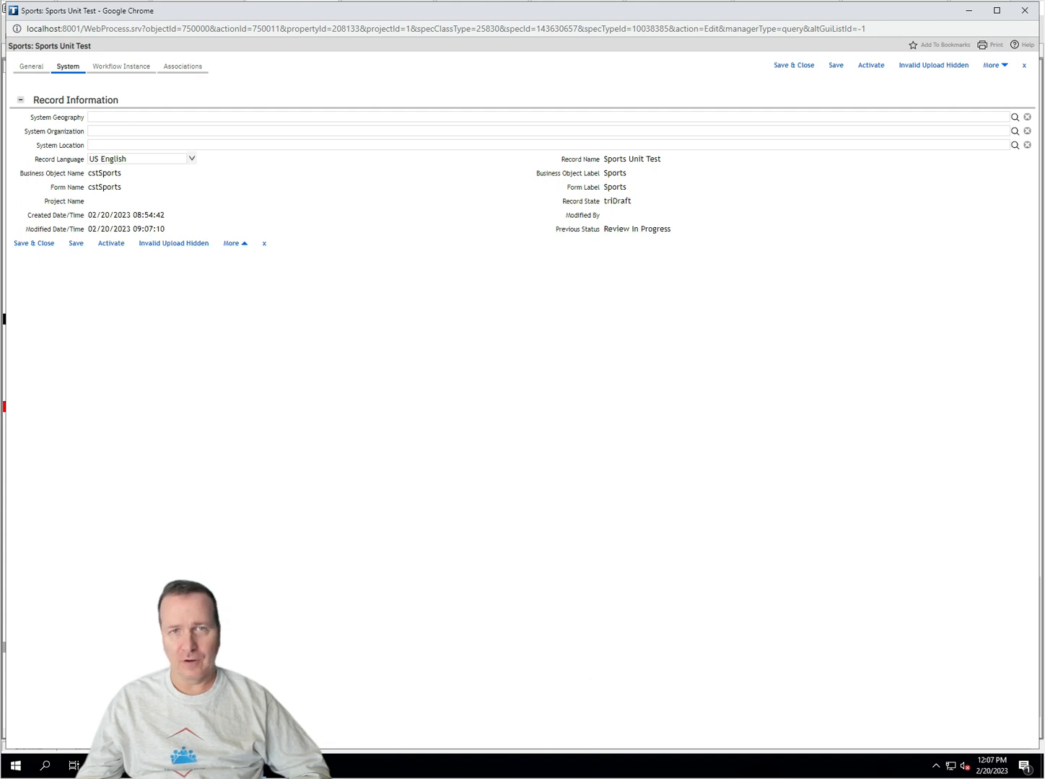
Step: Run Invalid Upload Hidden, confirming Record State triUploadError, Previous Status Draft and status Upload Error
click(930, 67)
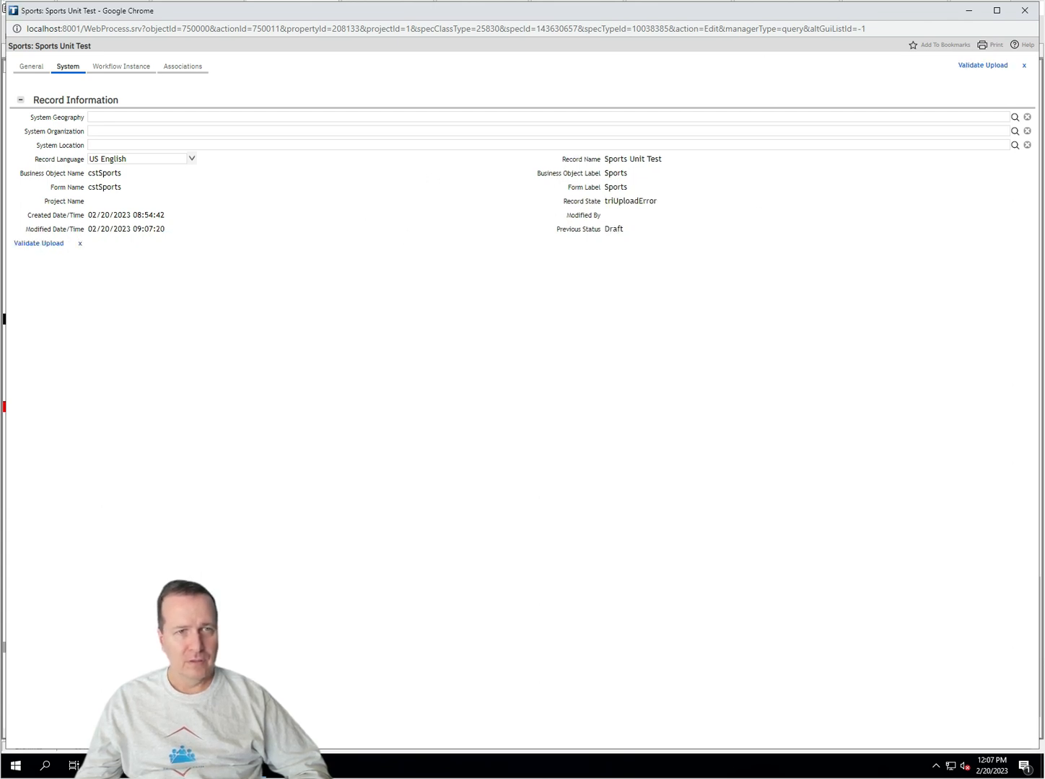
double_click(630, 200)
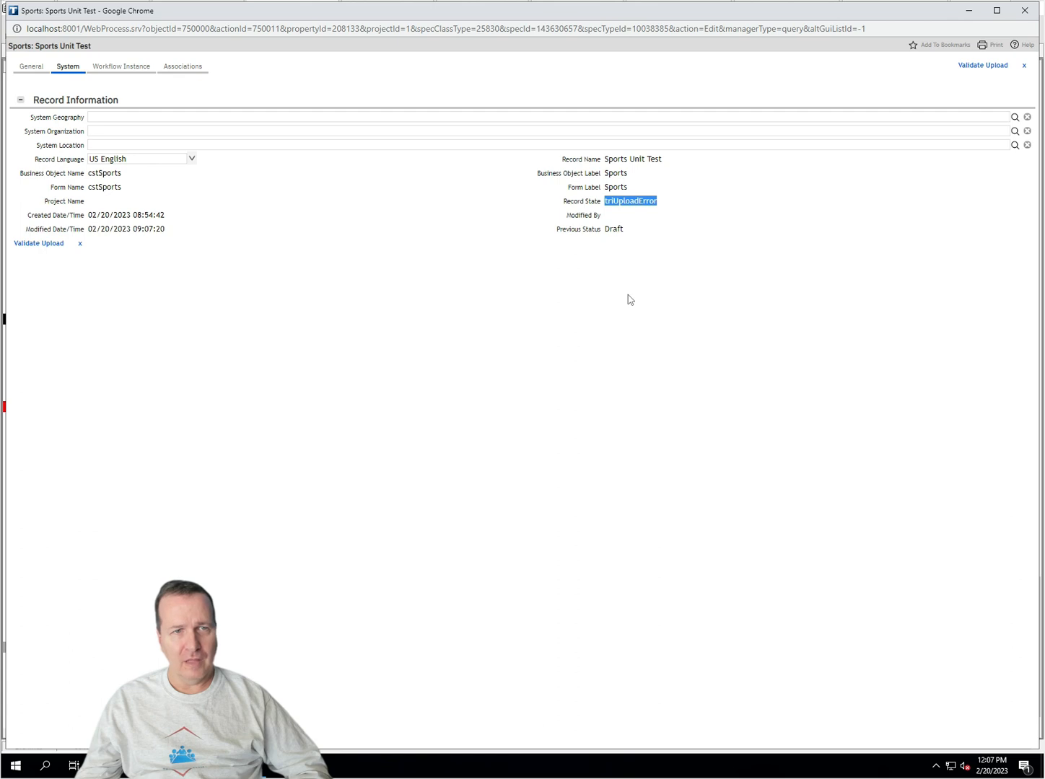
double_click(614, 229)
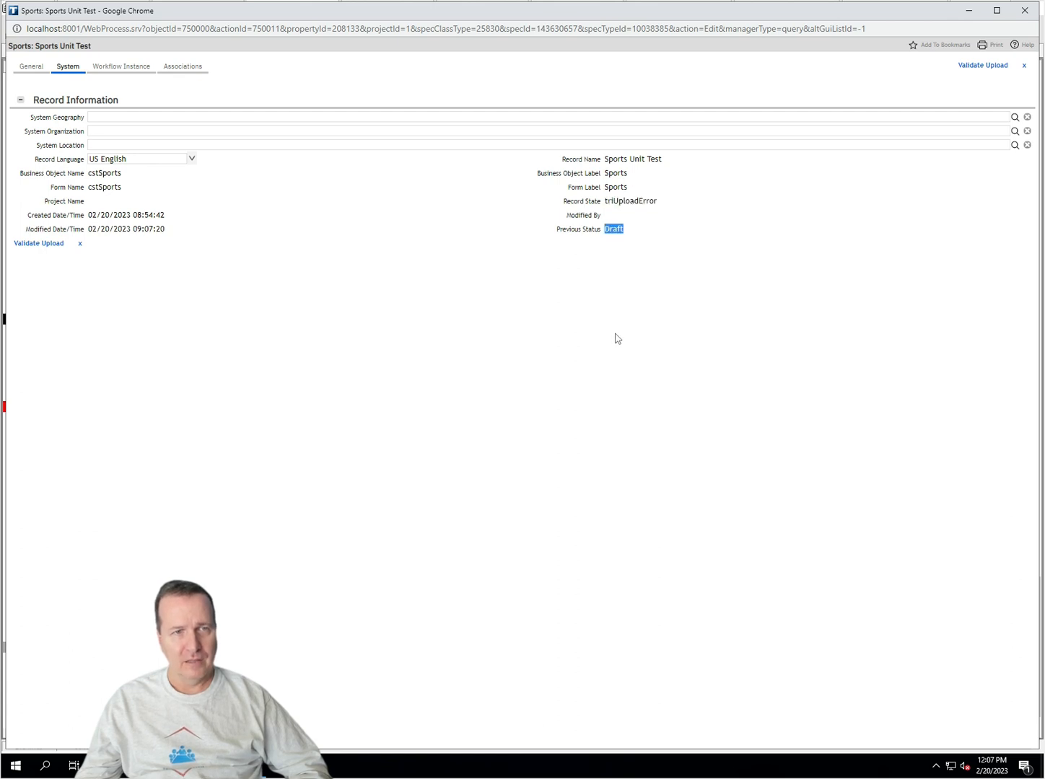
click(30, 65)
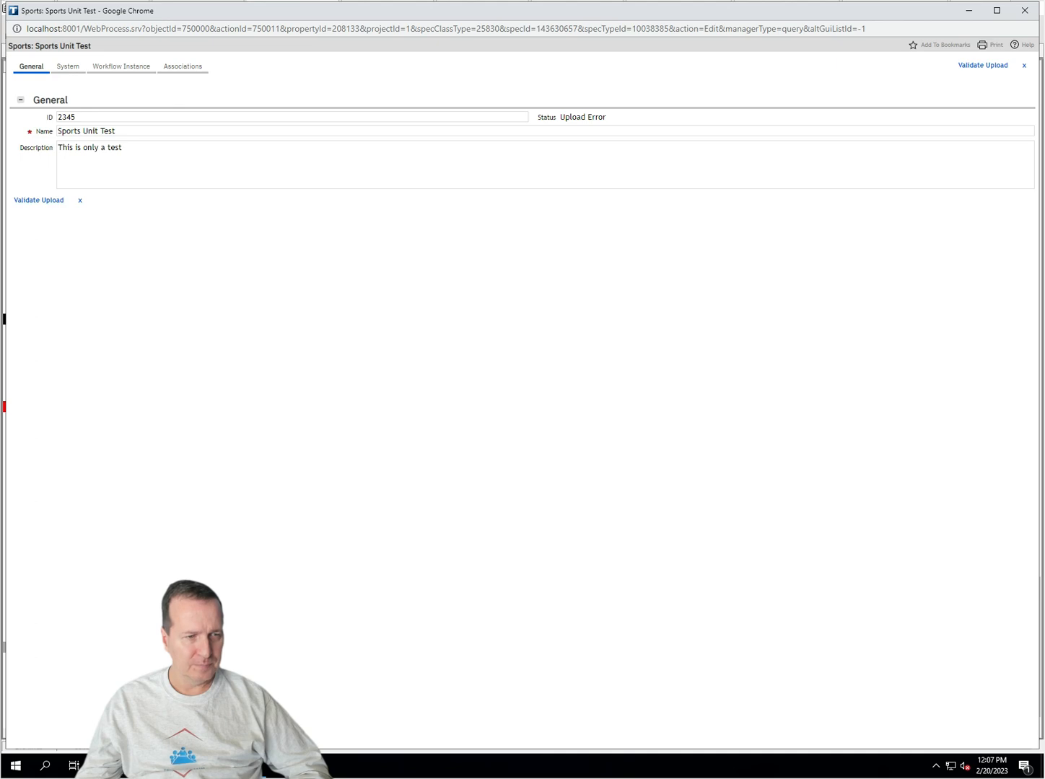
Step: Review the state transition diagram, then return to the Sports Unit Test record
mouse_move(175, 766)
click(373, 739)
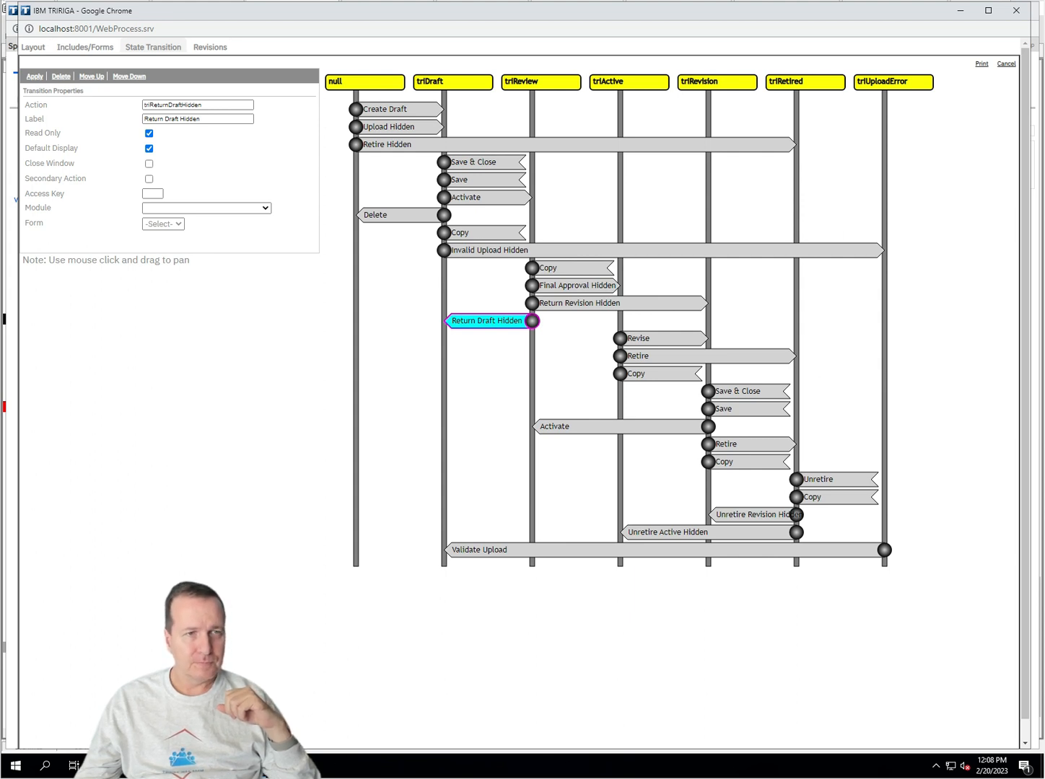
mouse_move(190, 767)
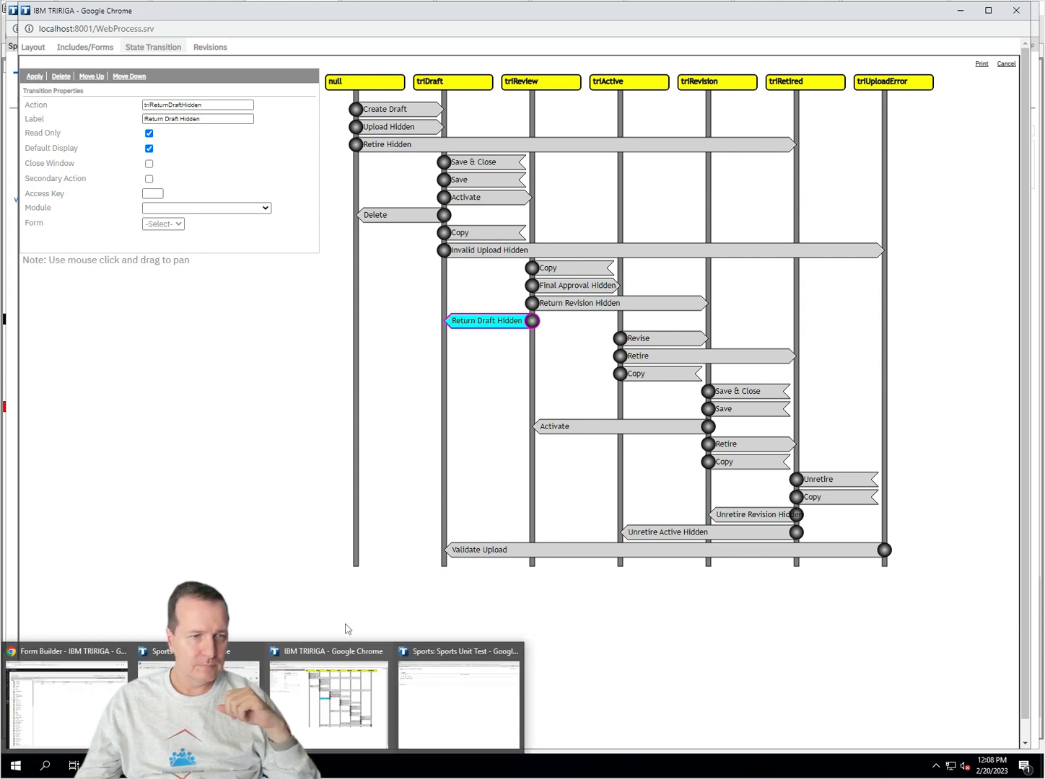
click(318, 708)
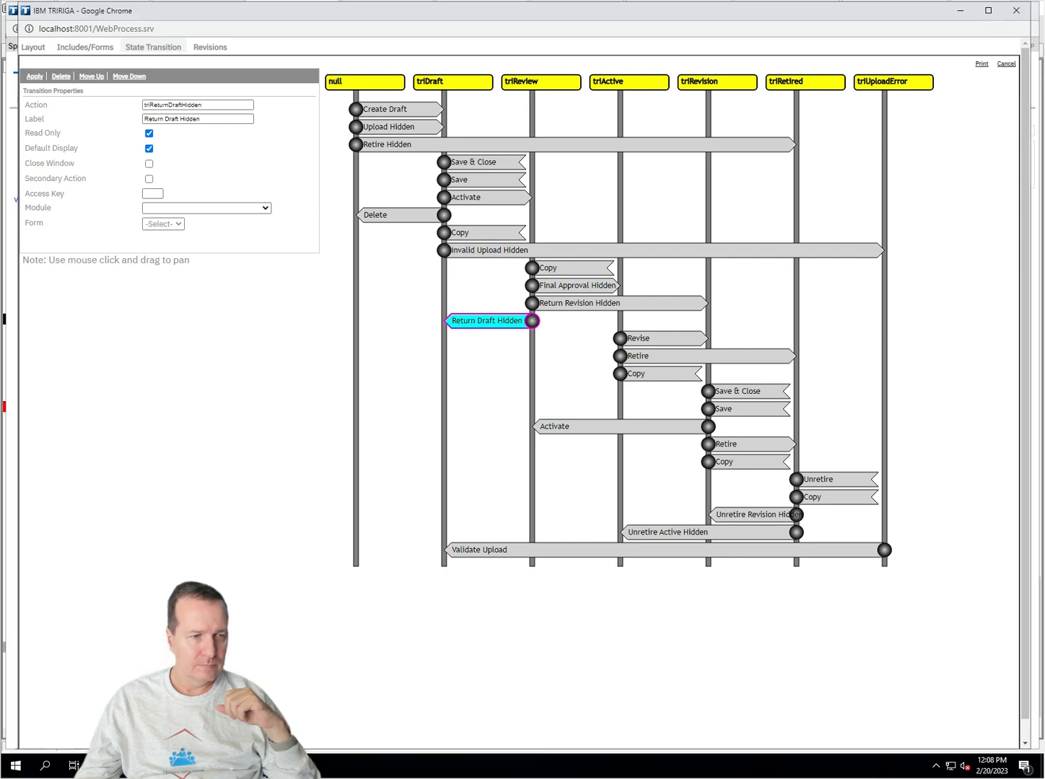
mouse_move(190, 766)
click(457, 711)
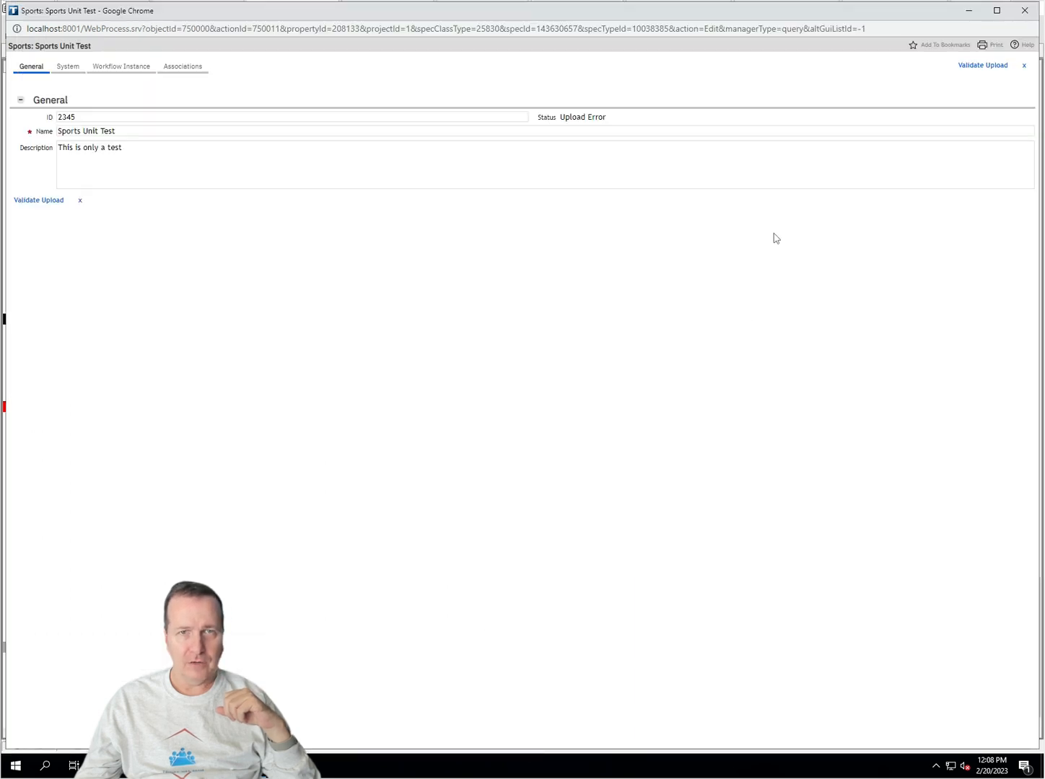
Step: Validate the upload and confirm Record State triDraft and Previous Status Draft on the System tab
click(988, 67)
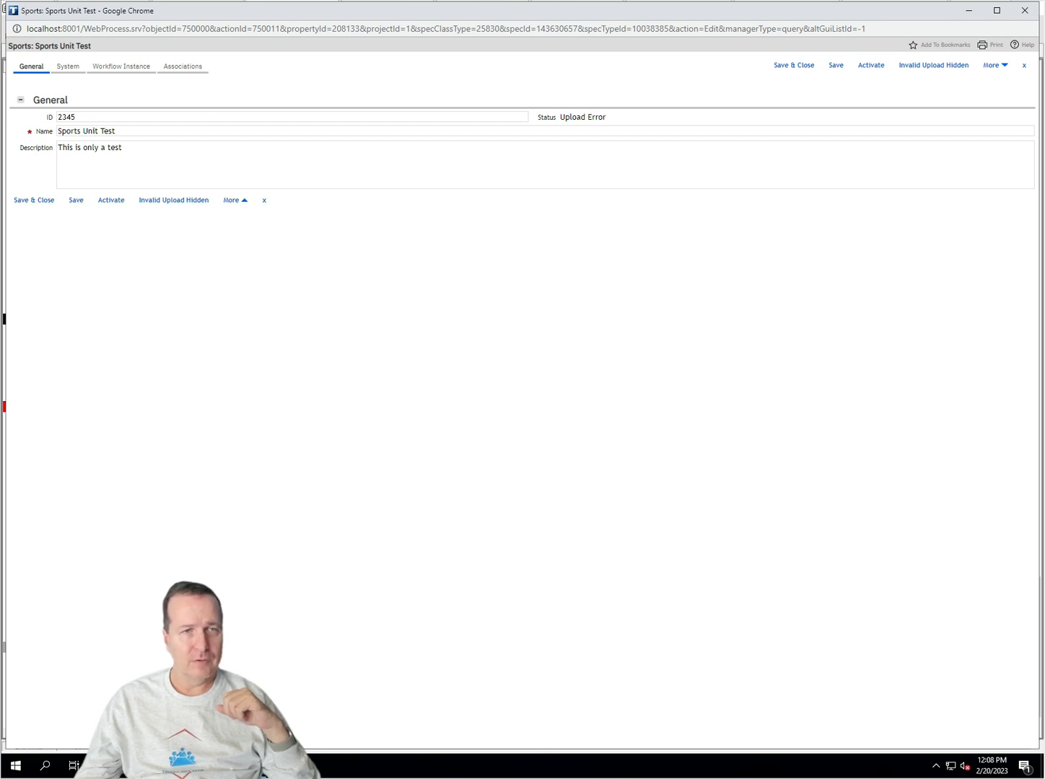
click(570, 122)
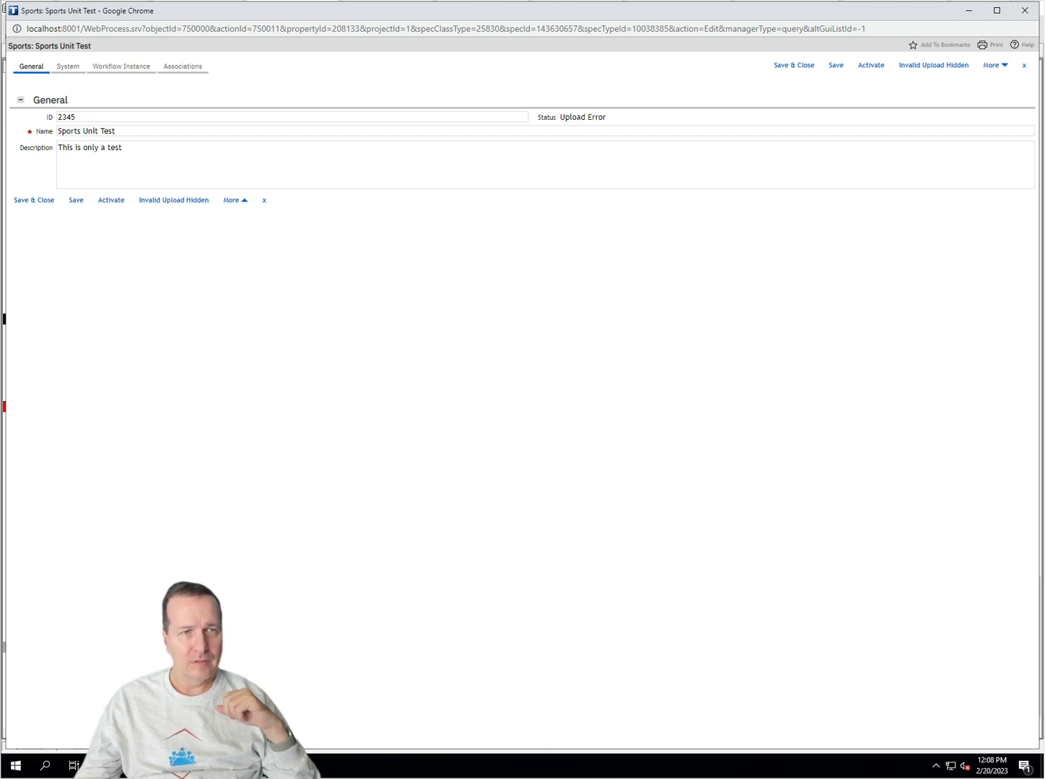
drag(560, 117, 606, 117)
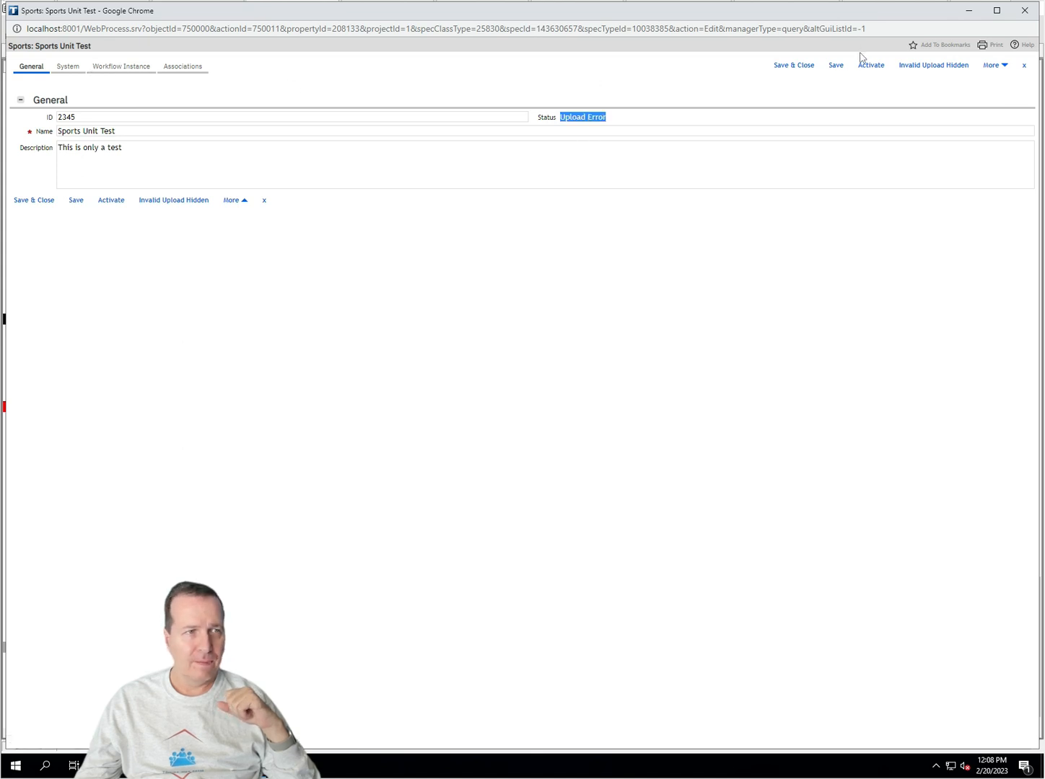
click(69, 67)
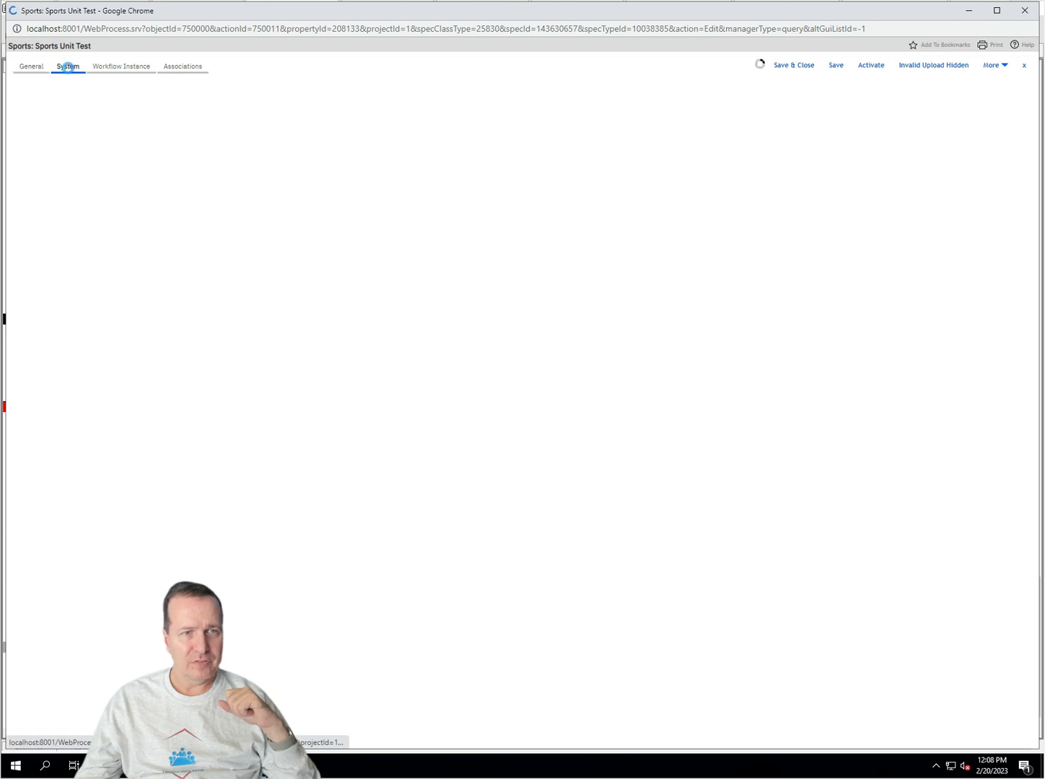
double_click(618, 201)
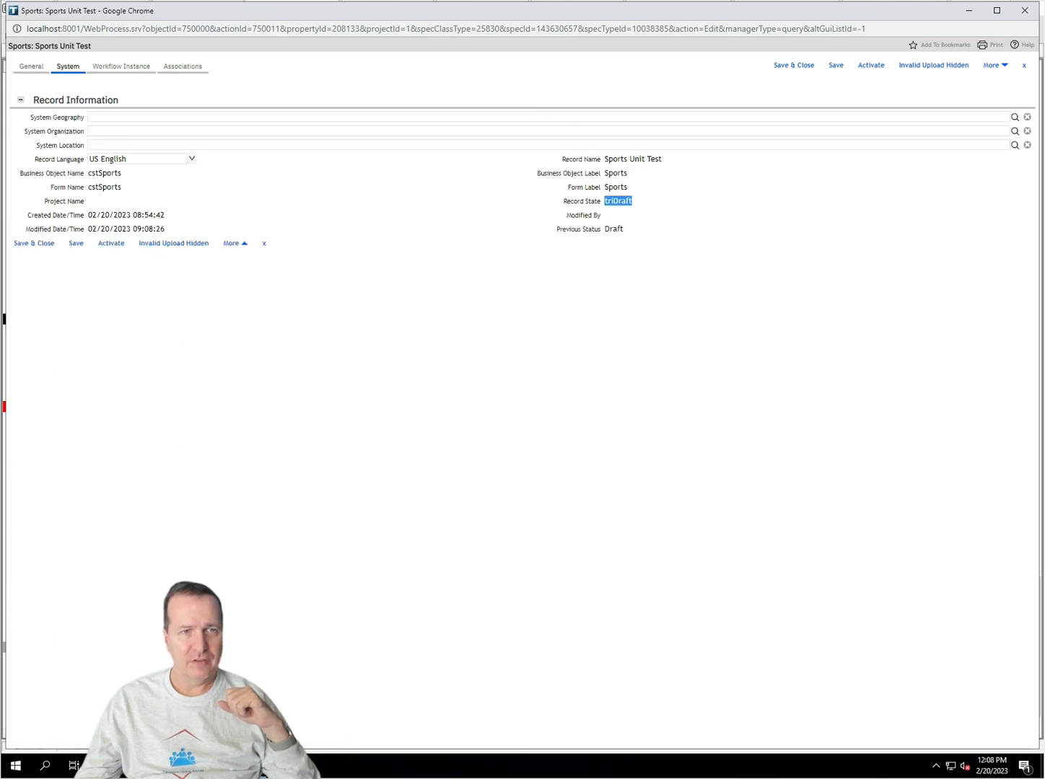
double_click(613, 229)
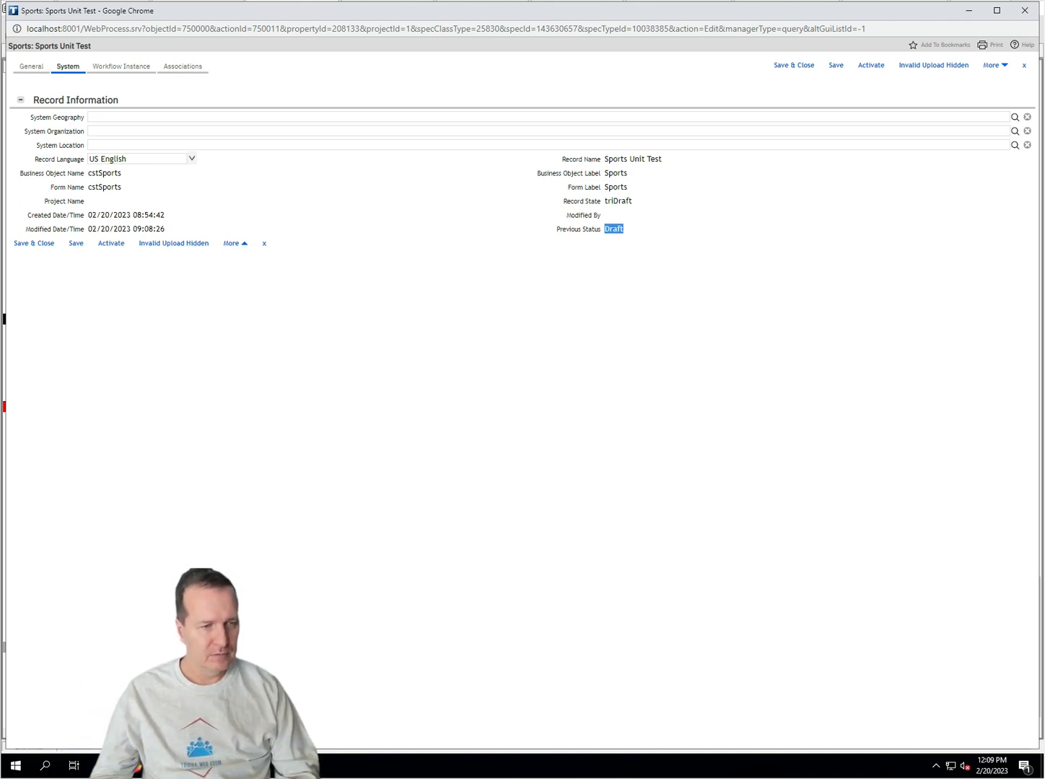
click(134, 766)
Step: Open the Tools page in a new tab and launch the Data Modeler
click(81, 696)
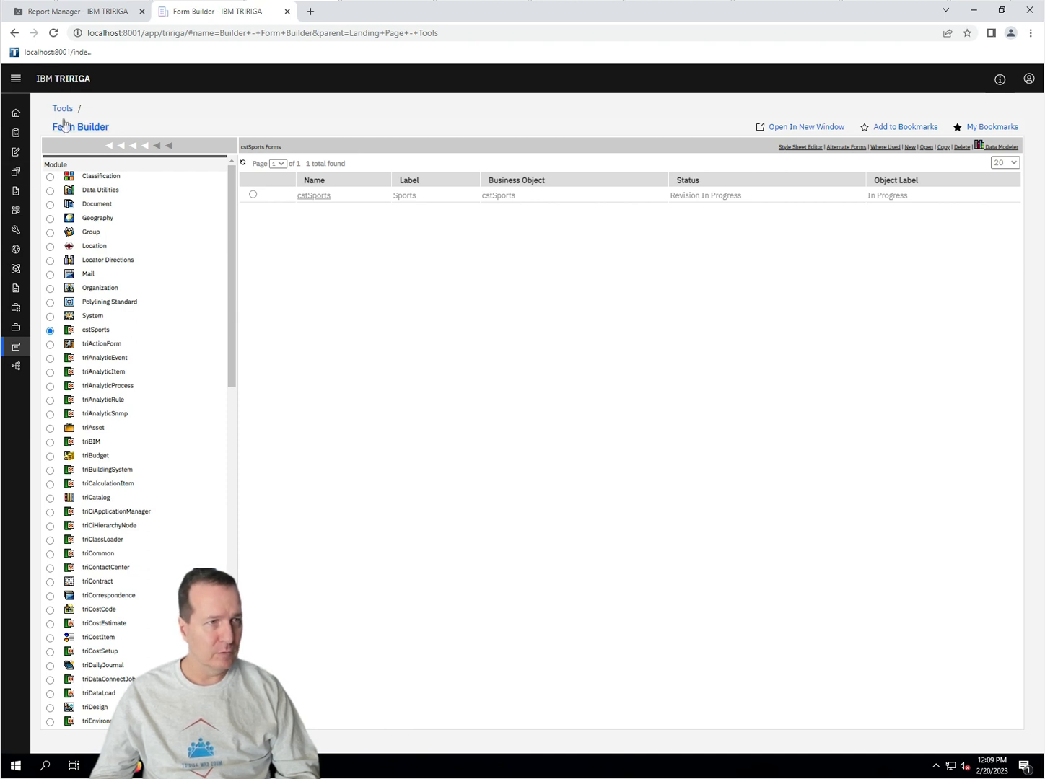
mouse_move(25, 350)
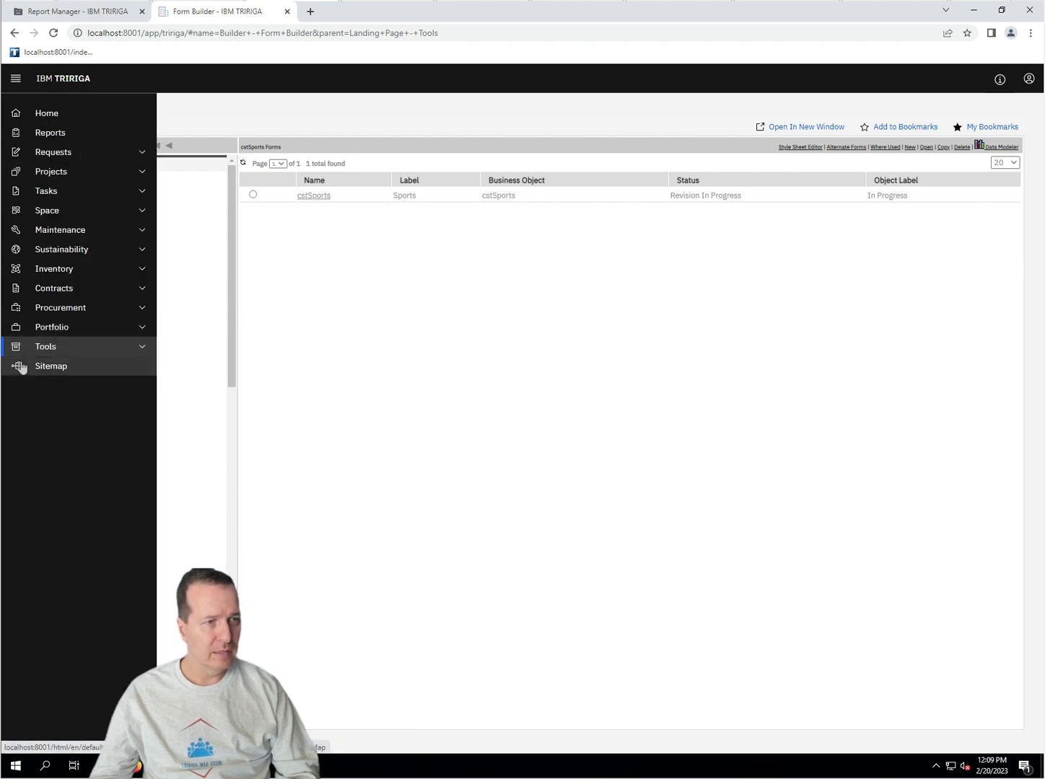
right_click(64, 349)
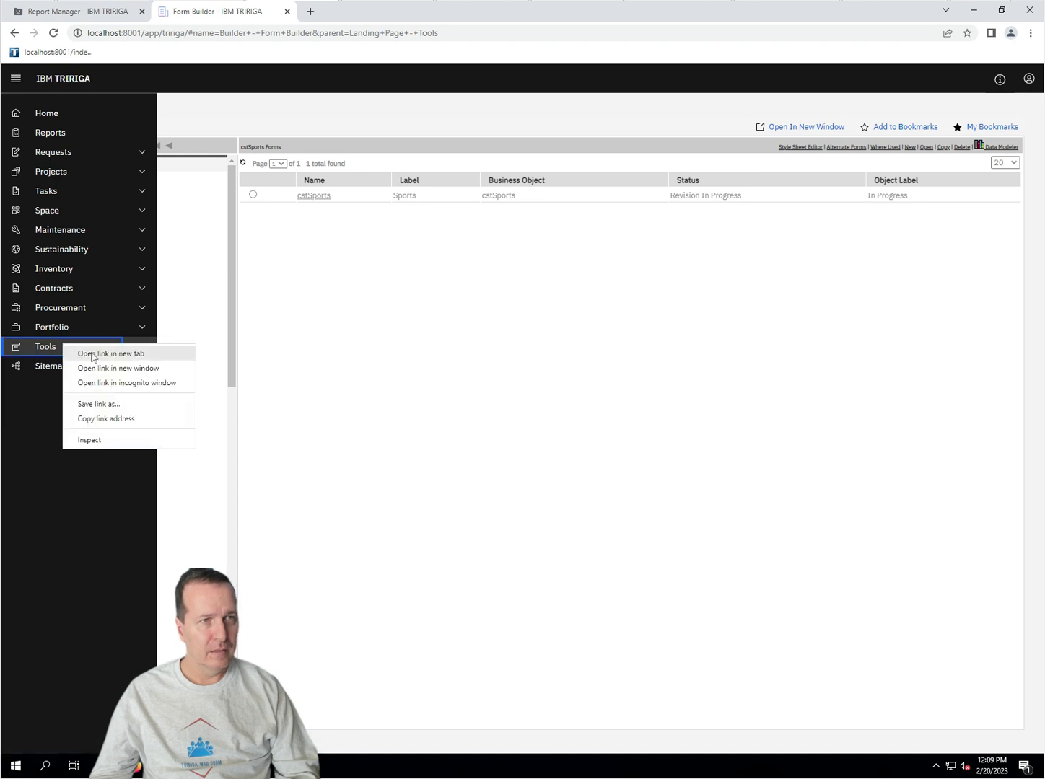
click(81, 354)
click(352, 9)
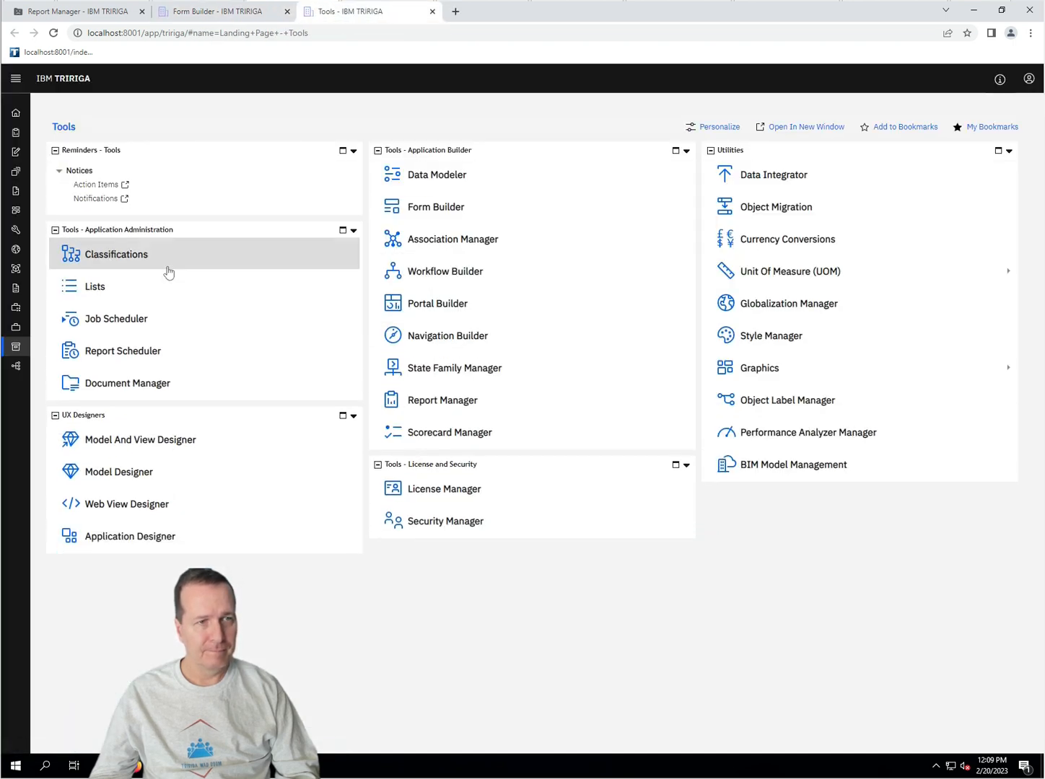
click(436, 175)
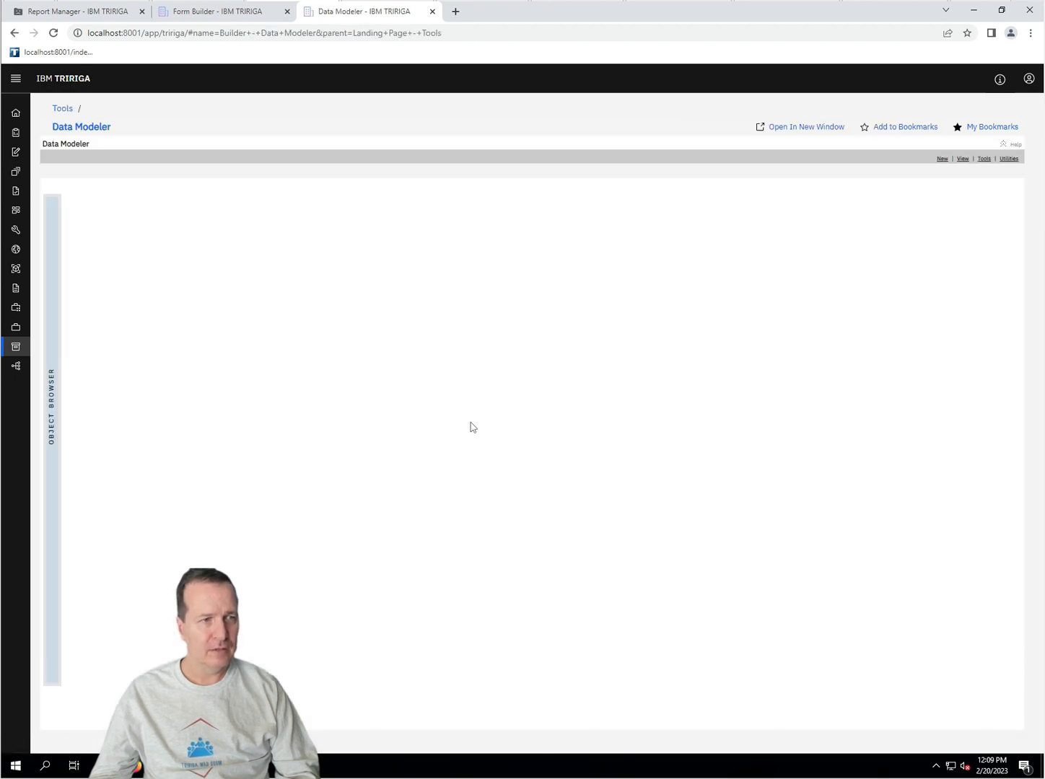
Step: Open the cstSports business object, revise it, and display its BO State Transition diagram
click(65, 345)
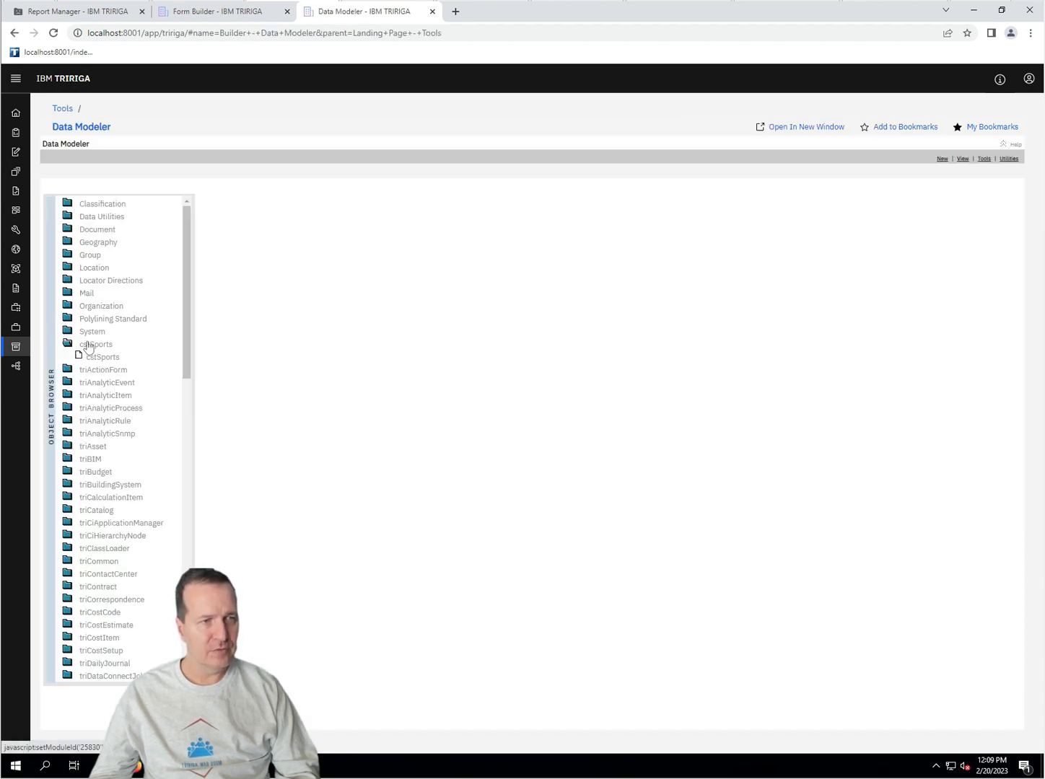
click(96, 357)
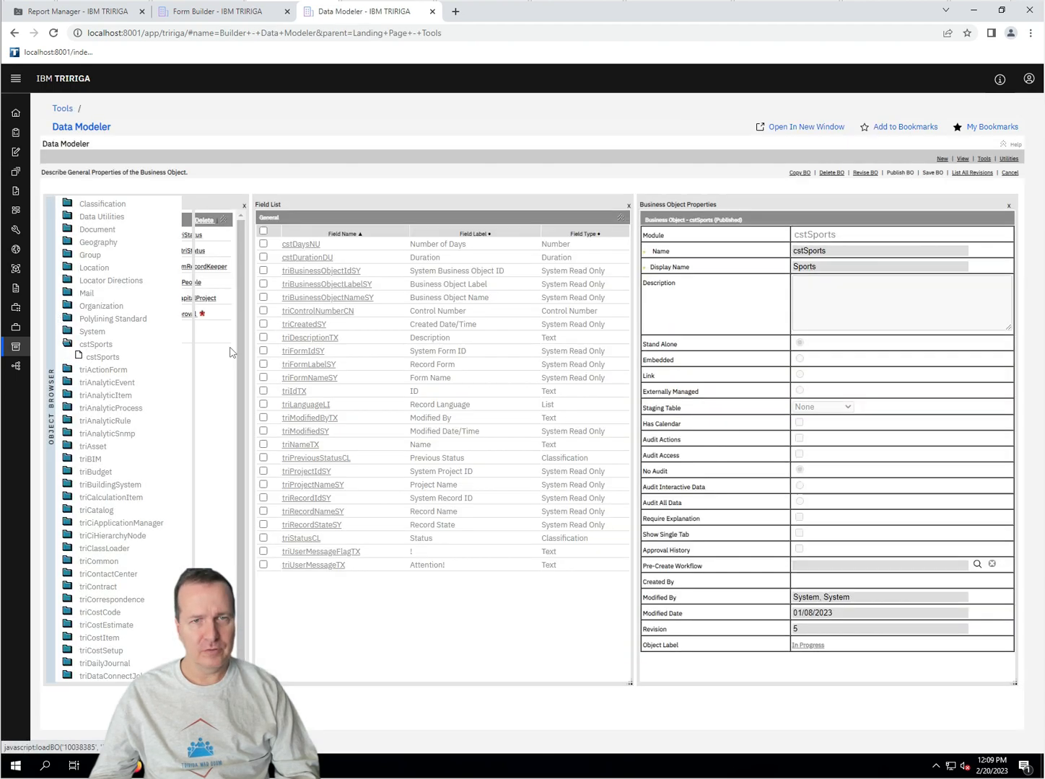
click(866, 174)
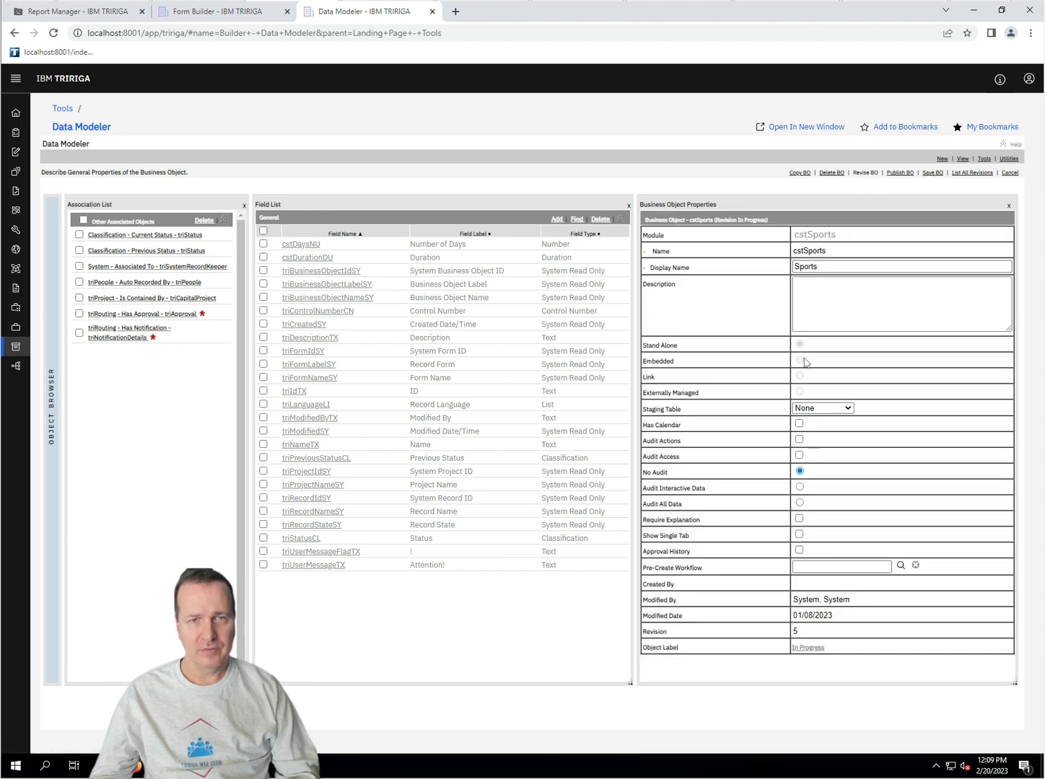
click(984, 158)
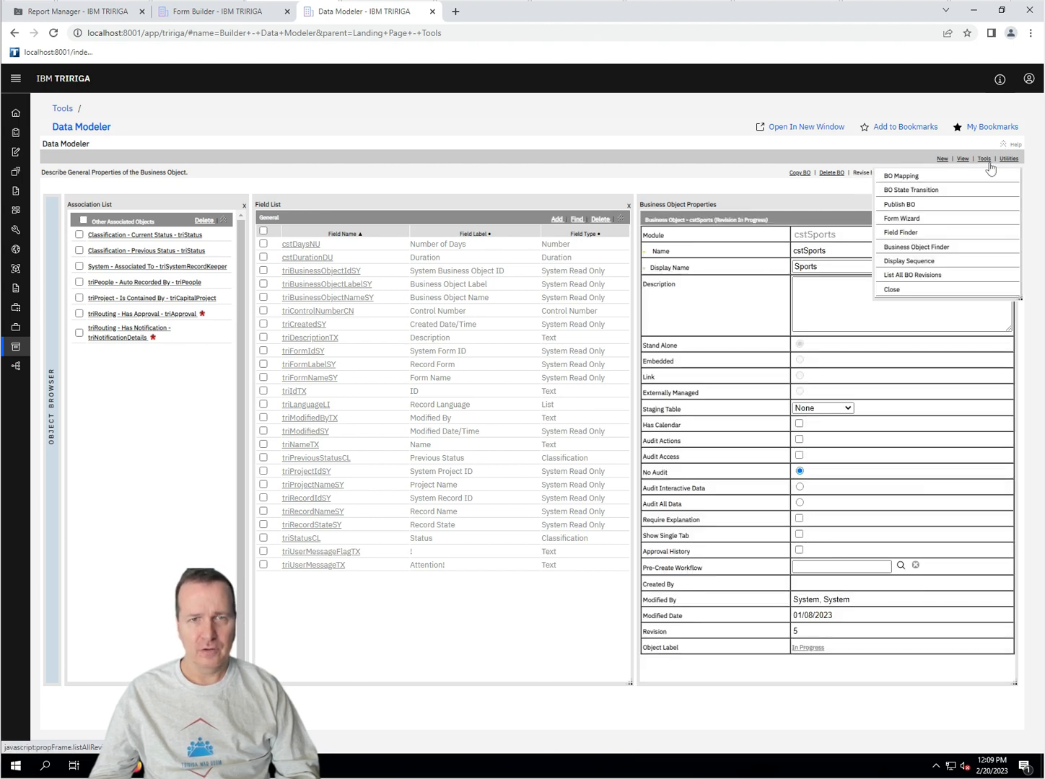
click(952, 190)
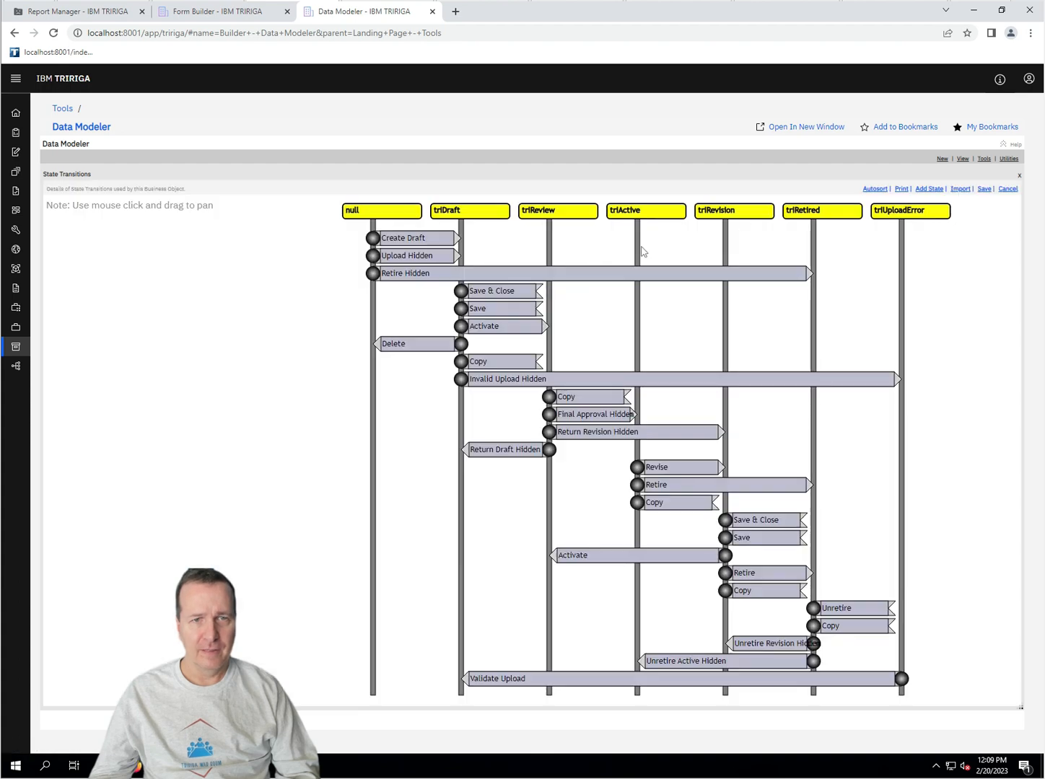
Step: Add Status and Previous Status as fields set by the Validate Upload transition
click(871, 682)
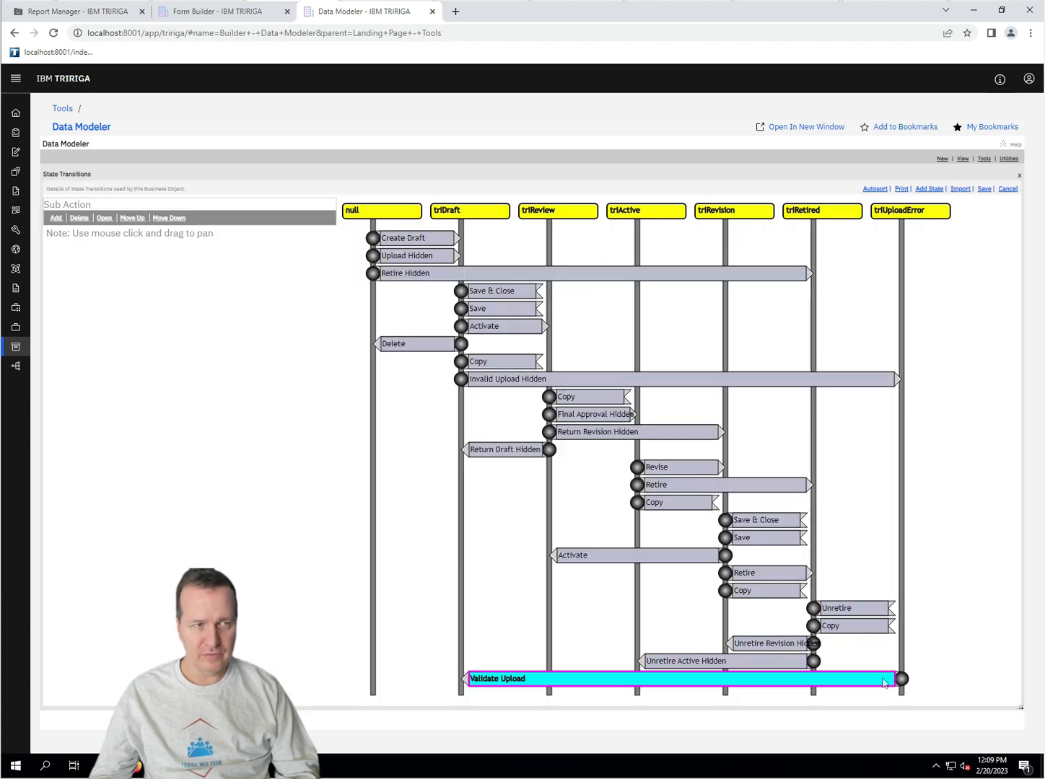
click(104, 218)
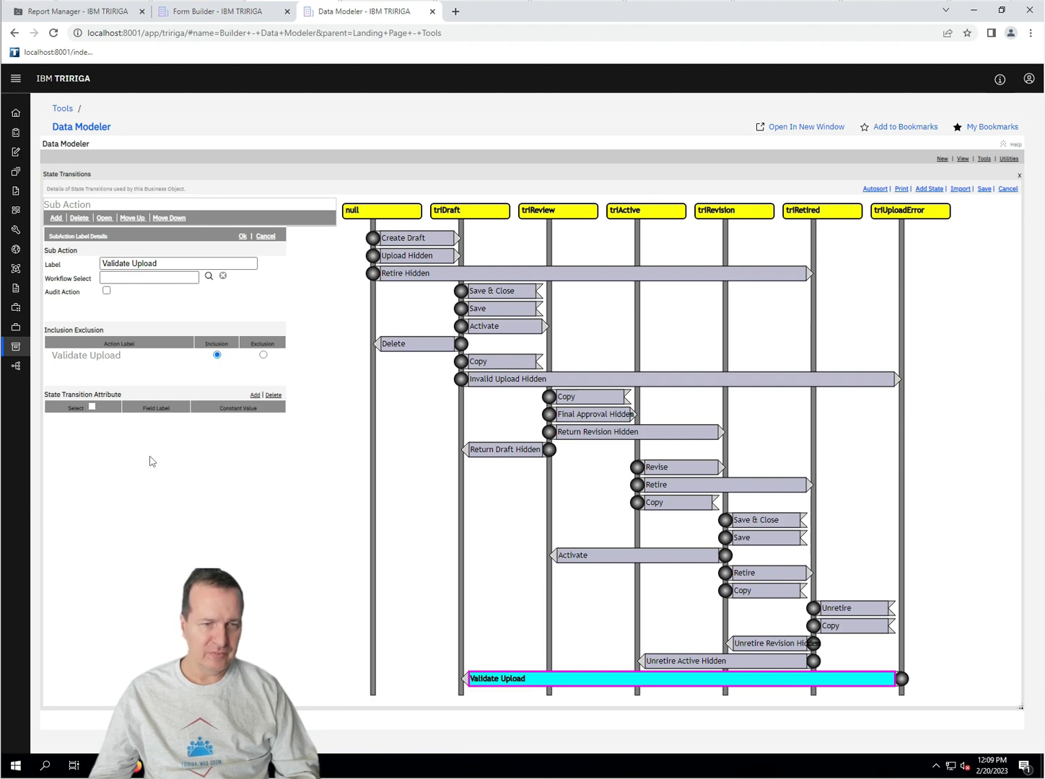
click(254, 394)
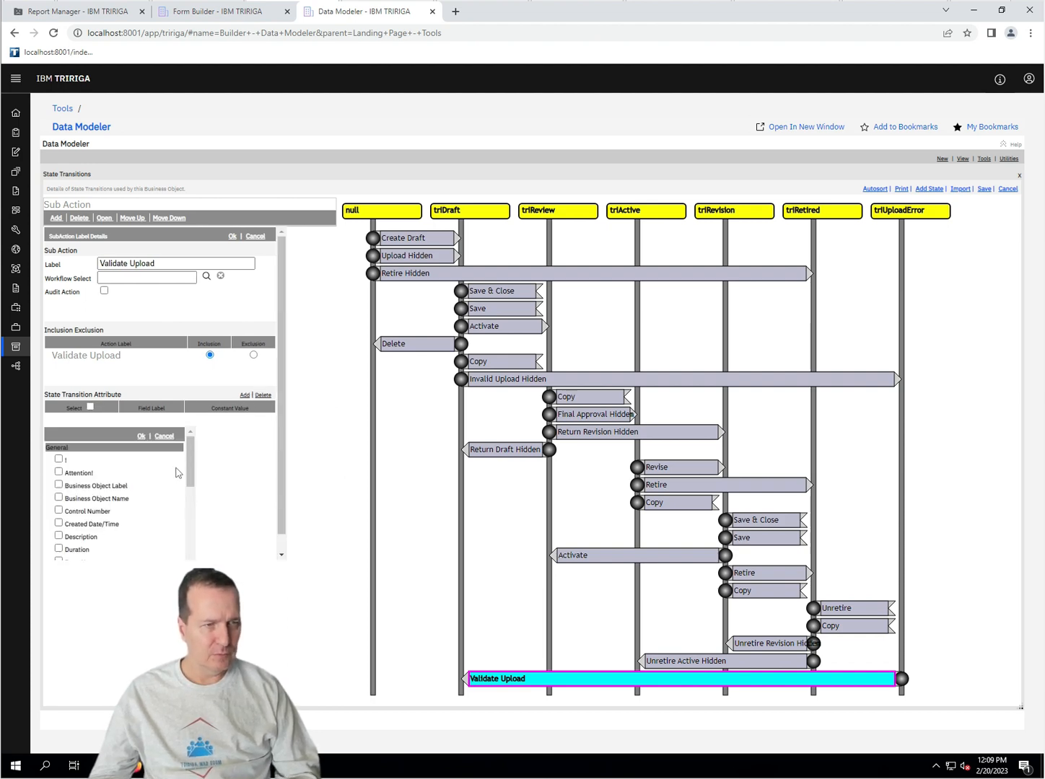
drag(191, 470, 192, 549)
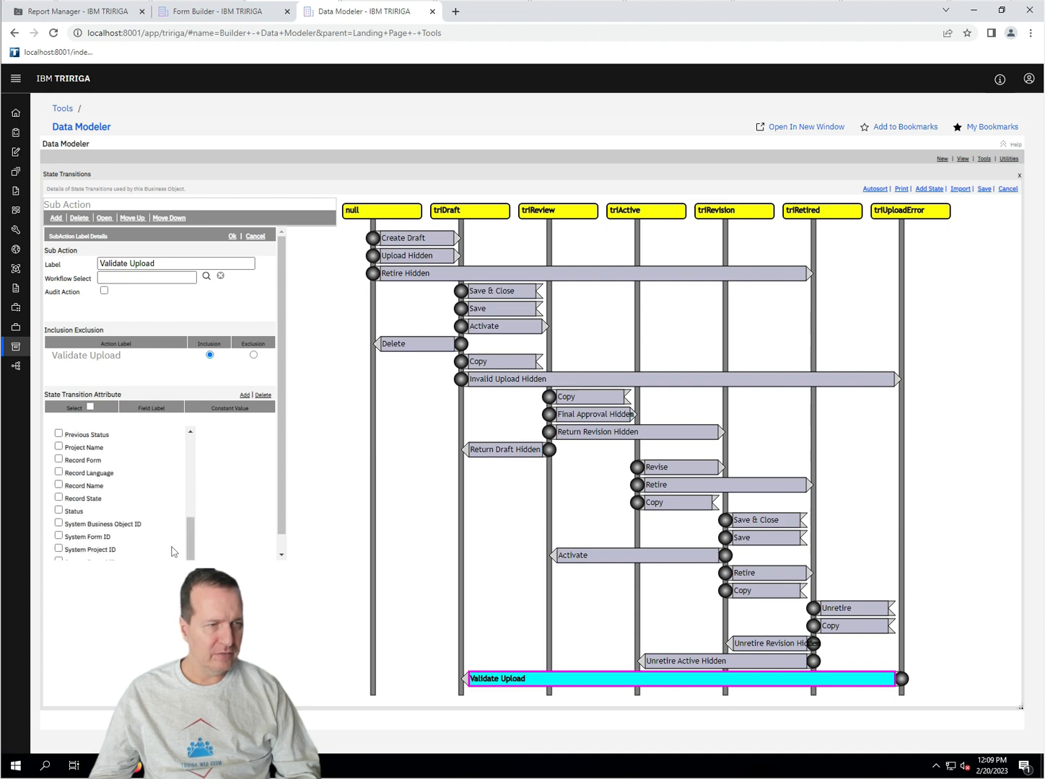
click(59, 511)
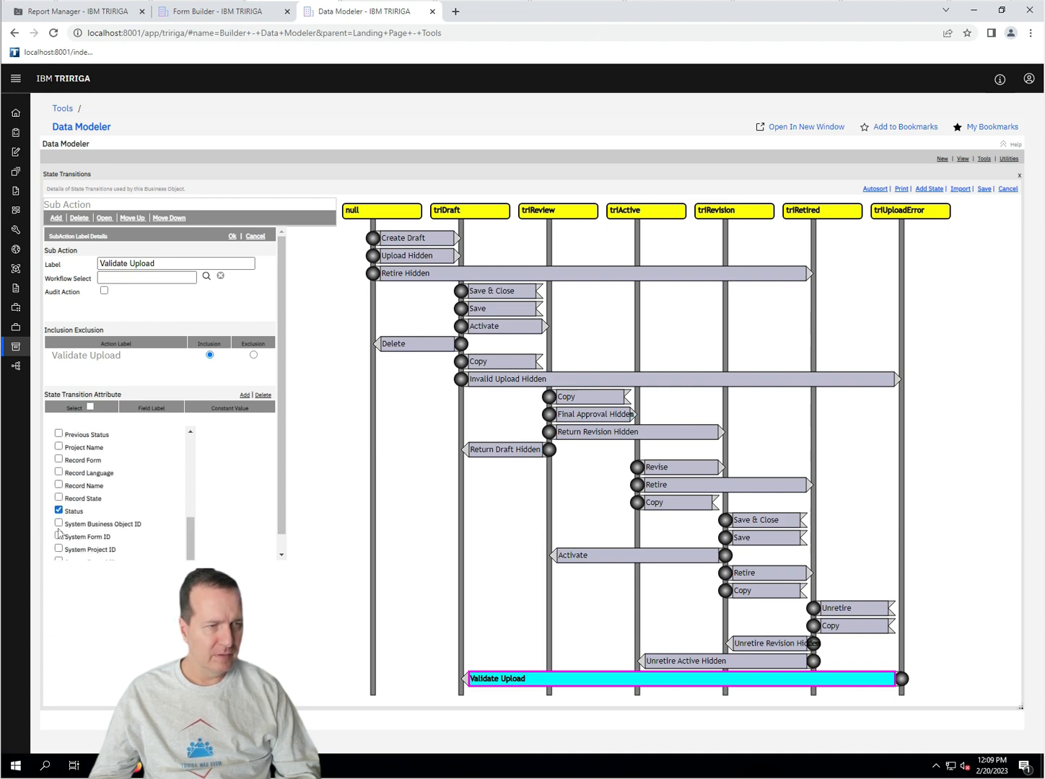
scroll(110, 509, down, 1)
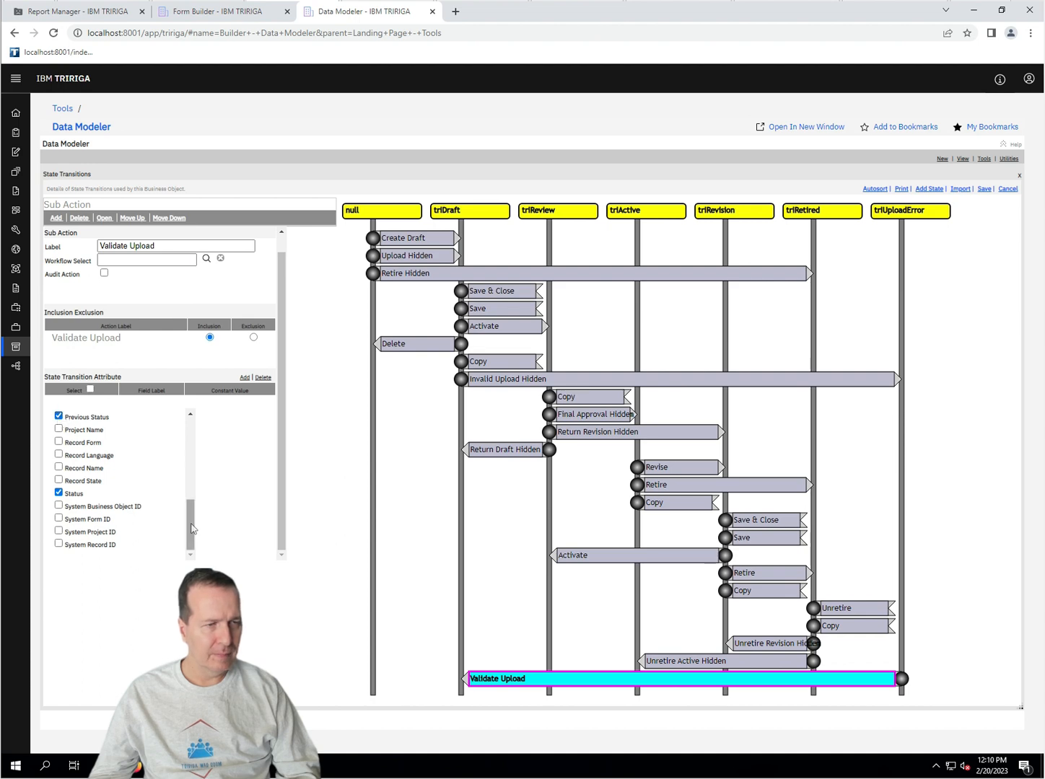
drag(196, 517, 198, 427)
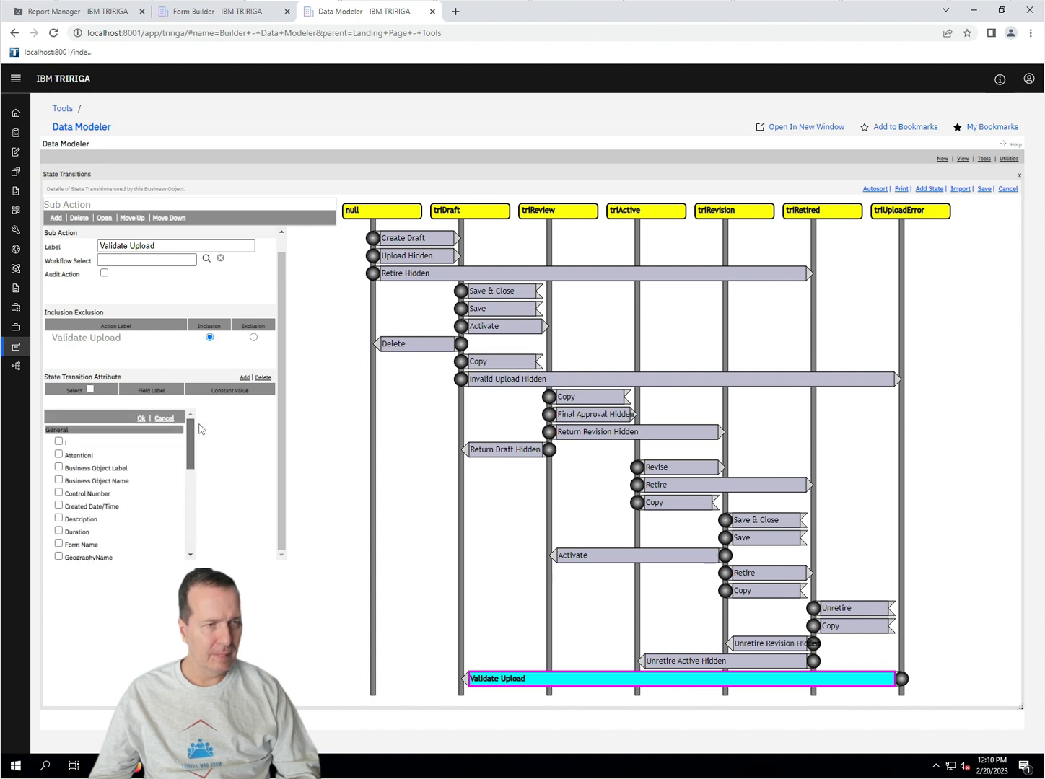
click(140, 419)
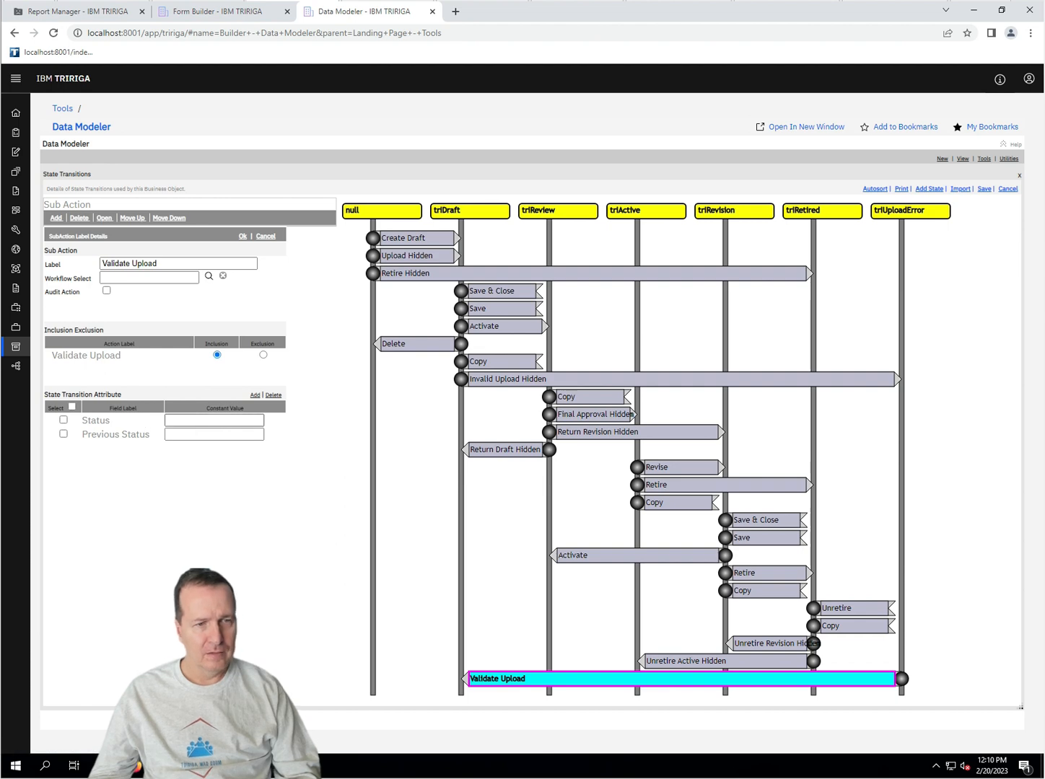
Step: Set the Status value to Draft and Previous Status to Upload Error, then confirm
click(214, 420)
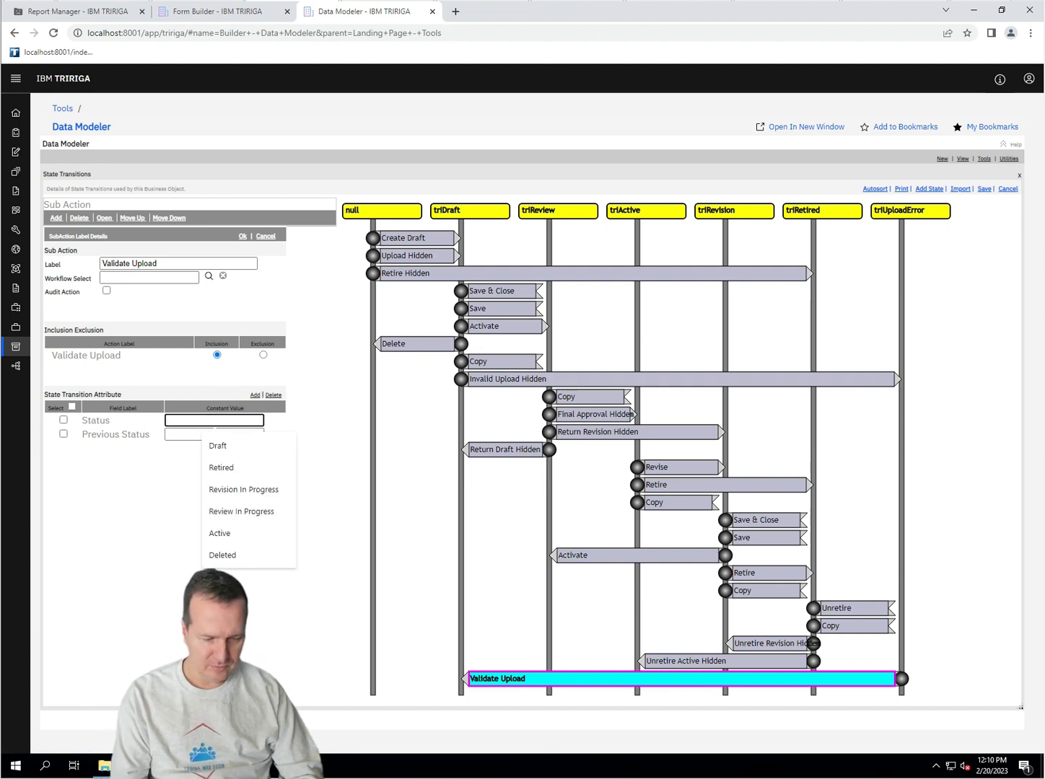
text(Draft)
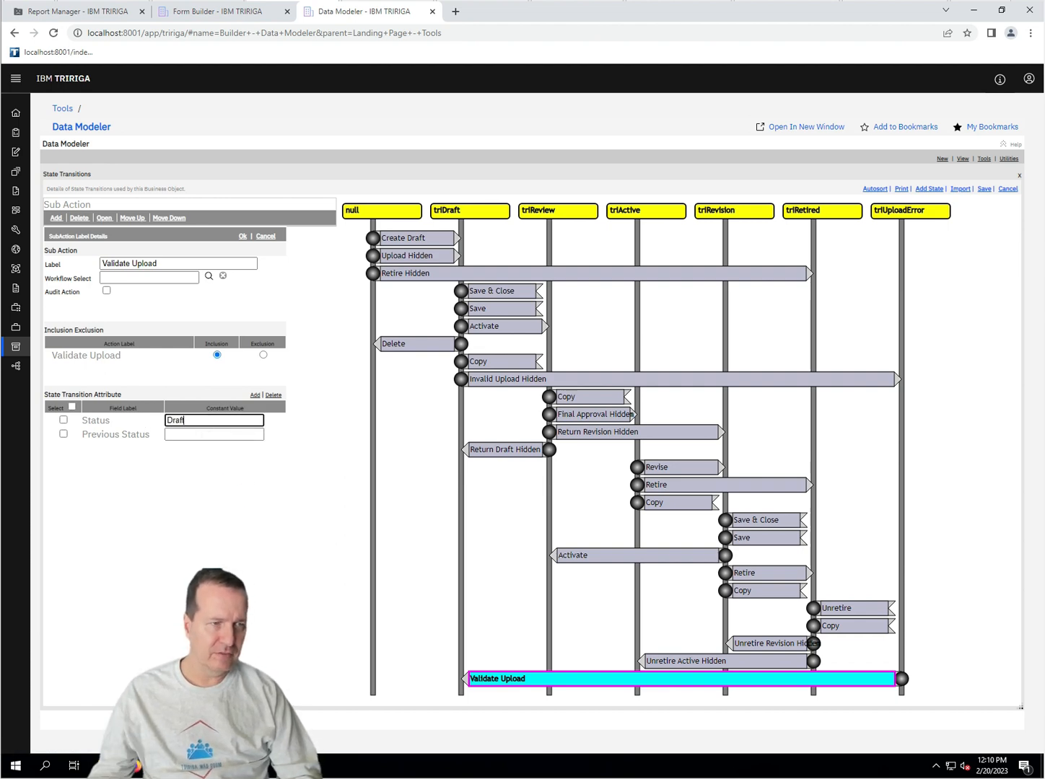
key(Escape)
click(214, 435)
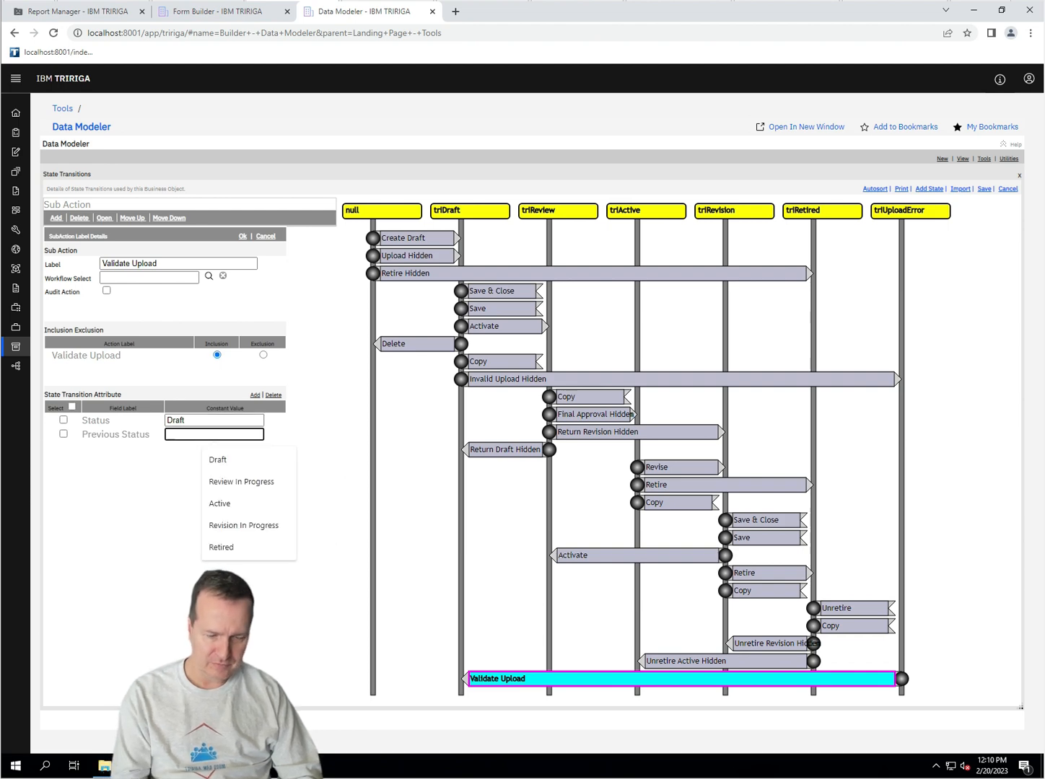
text(Upload Error)
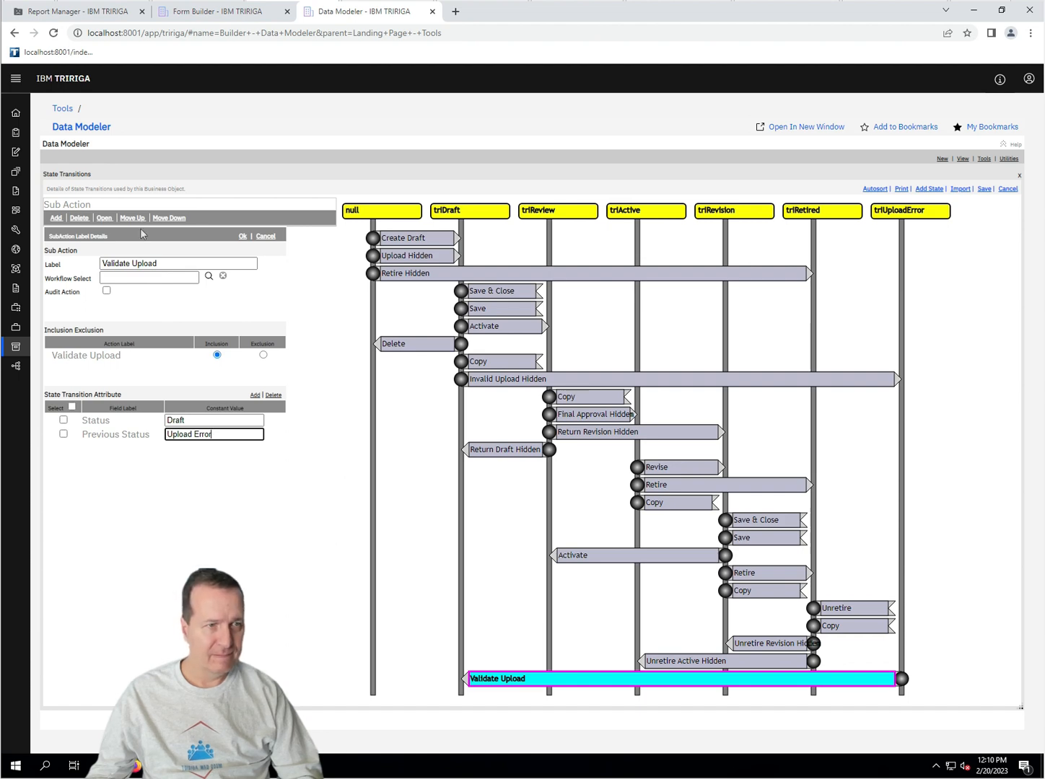
click(245, 239)
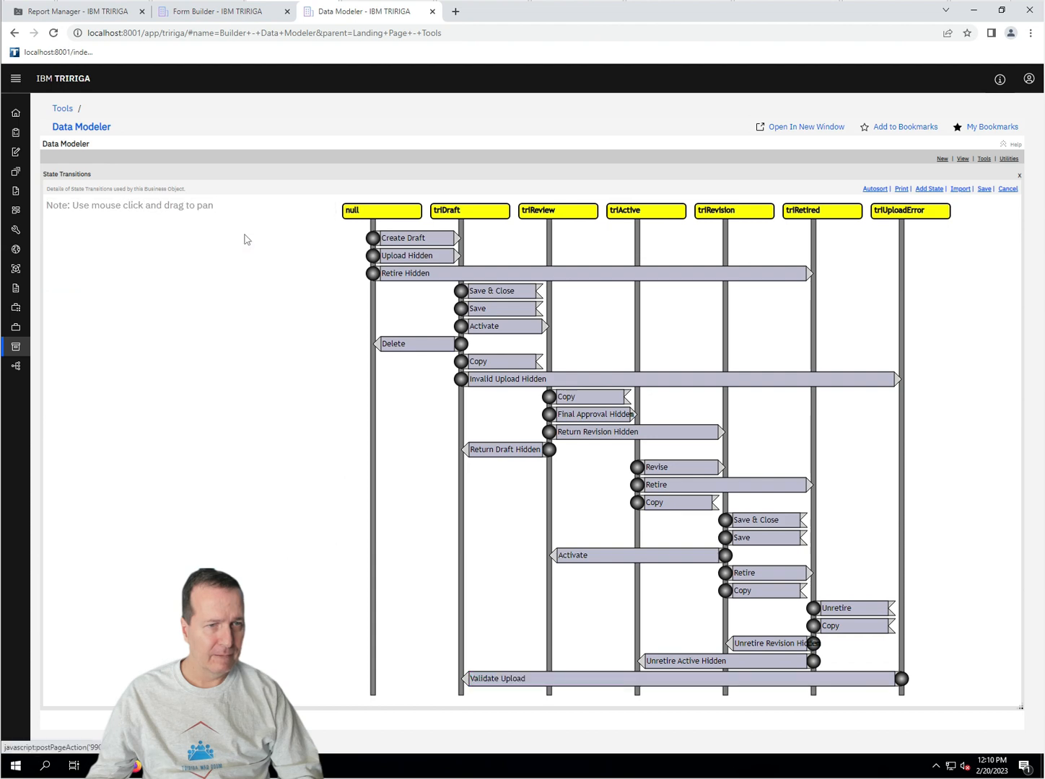
Step: Recheck the Validate Upload values, save the state transitions and close the diagram
click(848, 680)
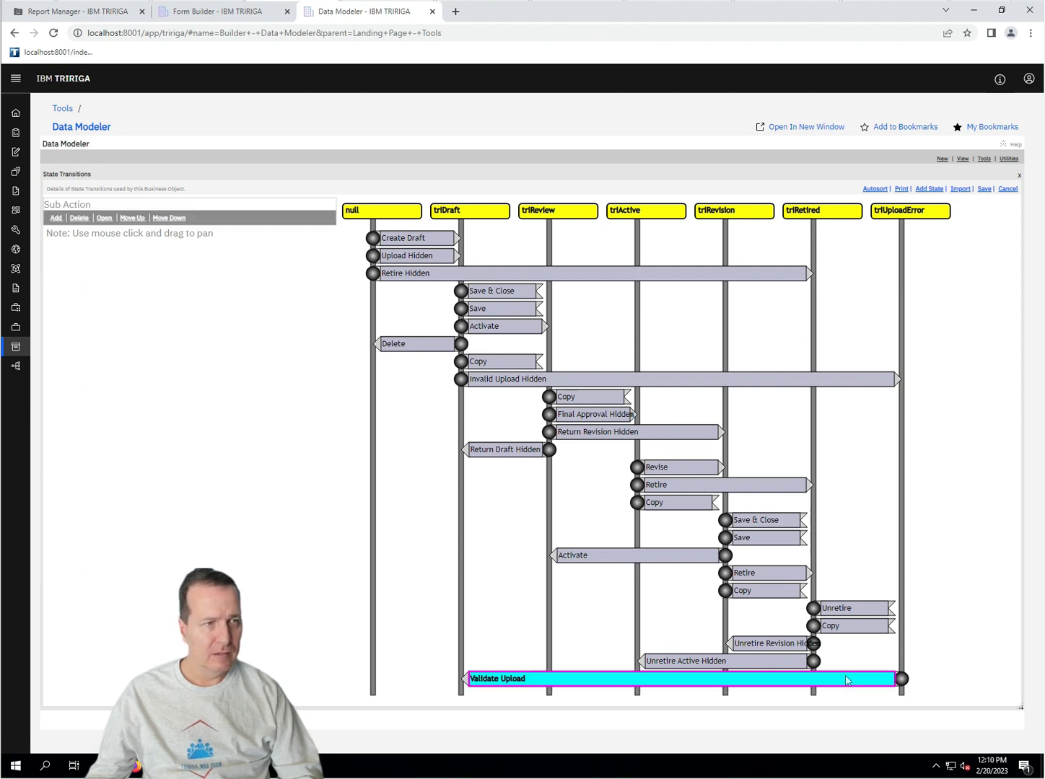
click(105, 218)
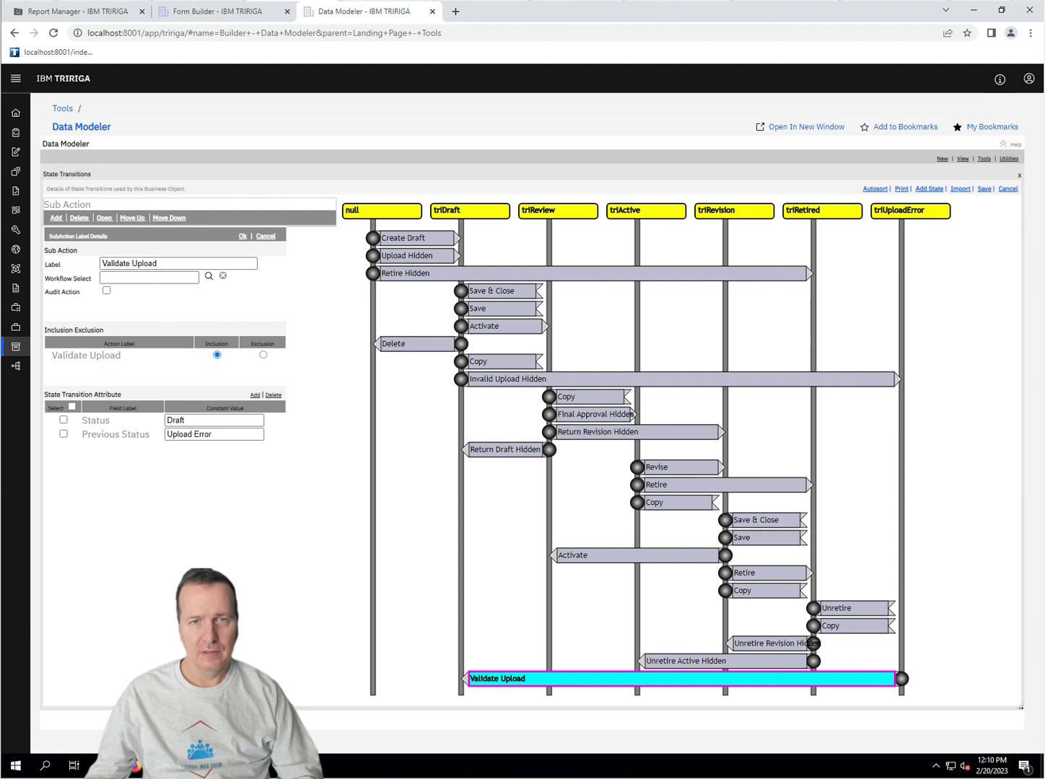
click(982, 191)
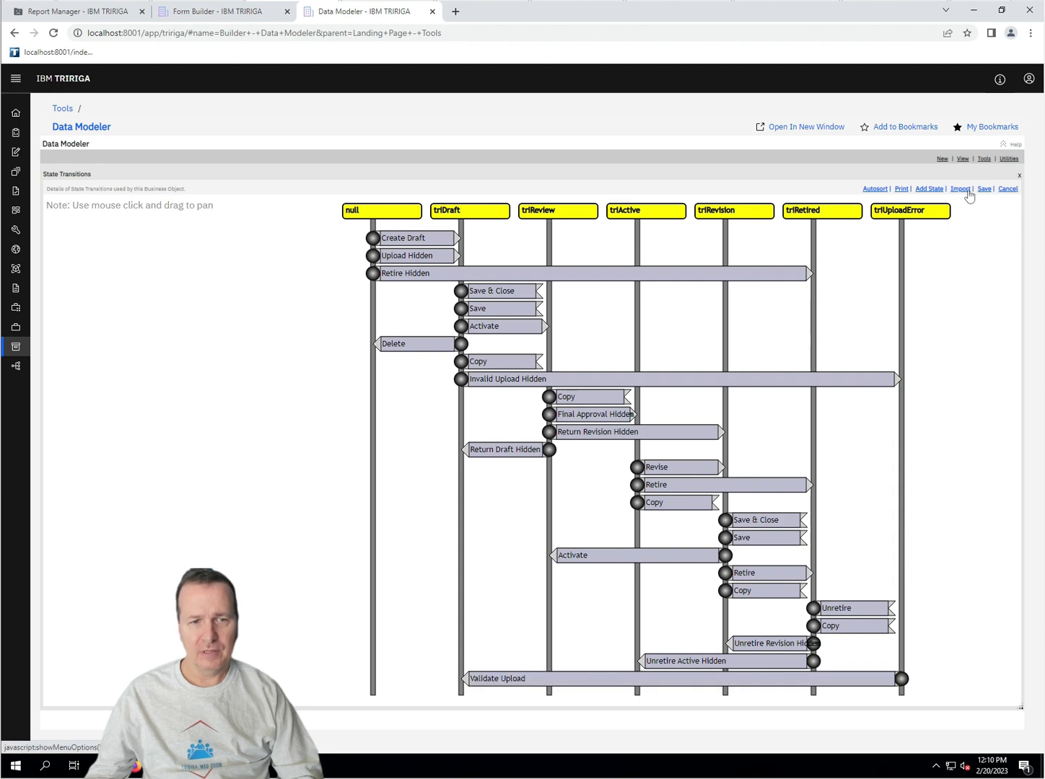
click(1008, 189)
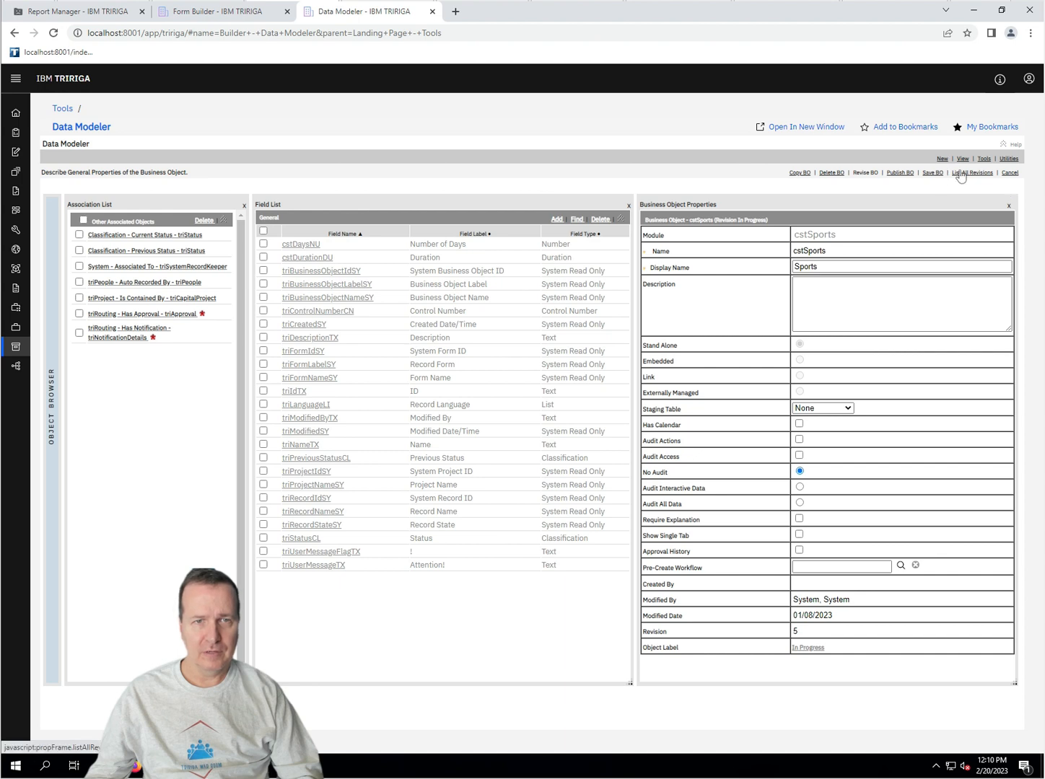
Step: Publish the revised cstSports business object with Publish BO
click(900, 173)
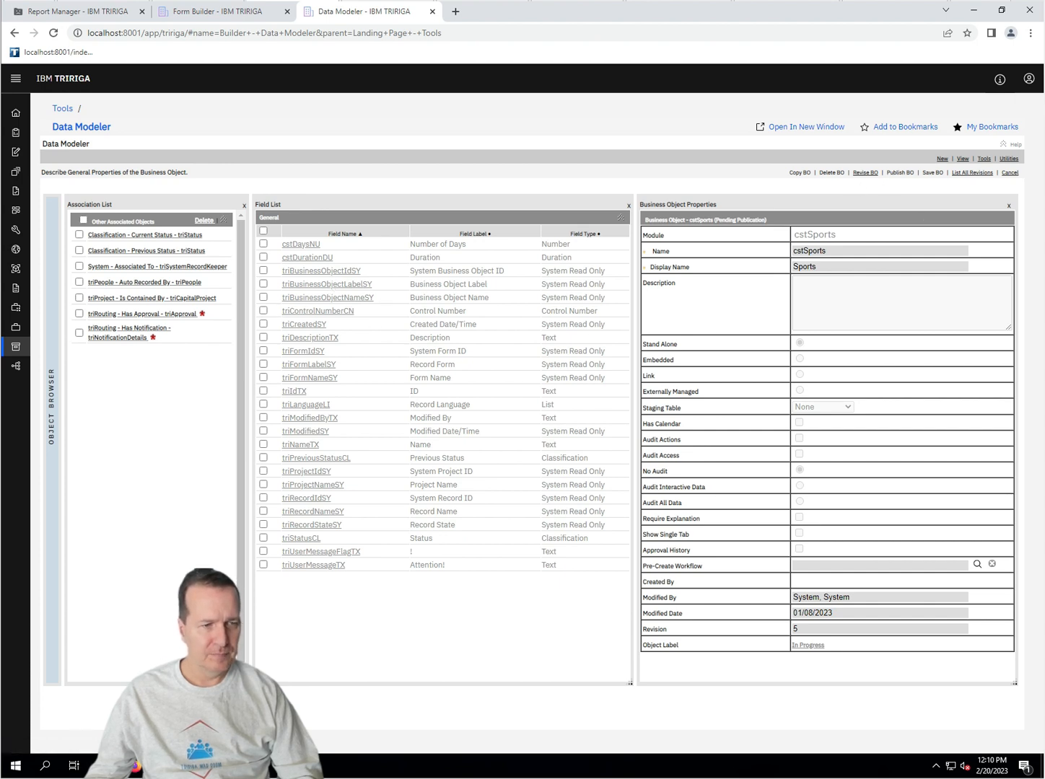
Step: Bring the Sports Unit Test record forward and move it into Upload Error
mouse_move(136, 766)
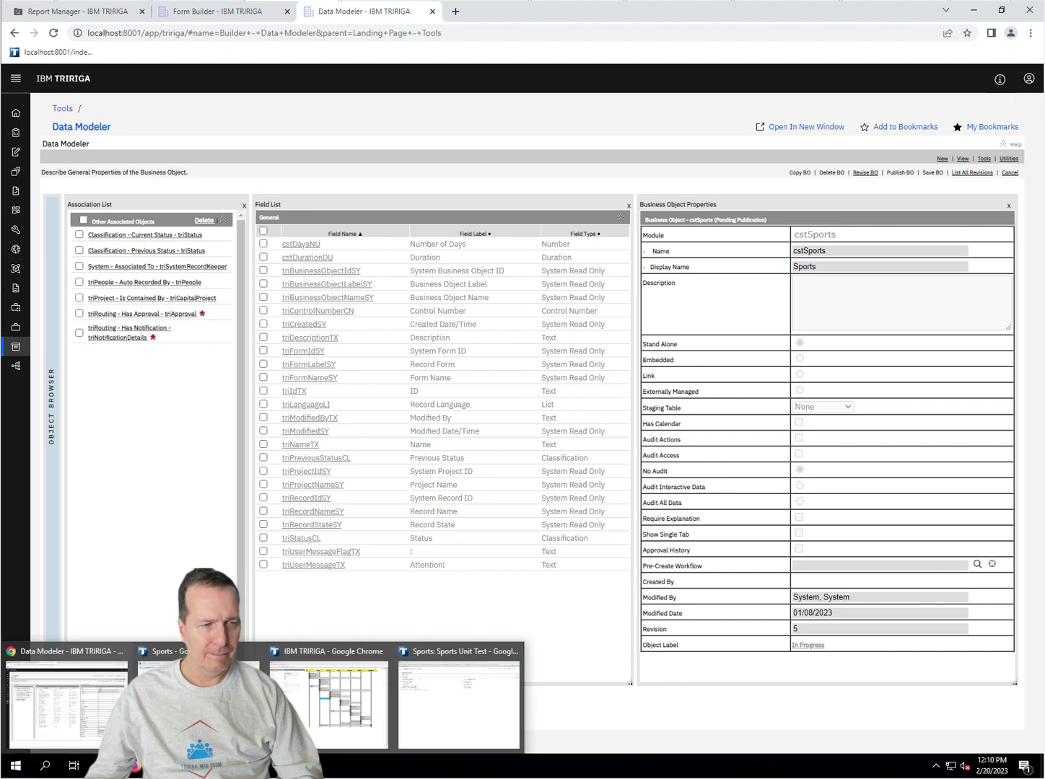
click(420, 736)
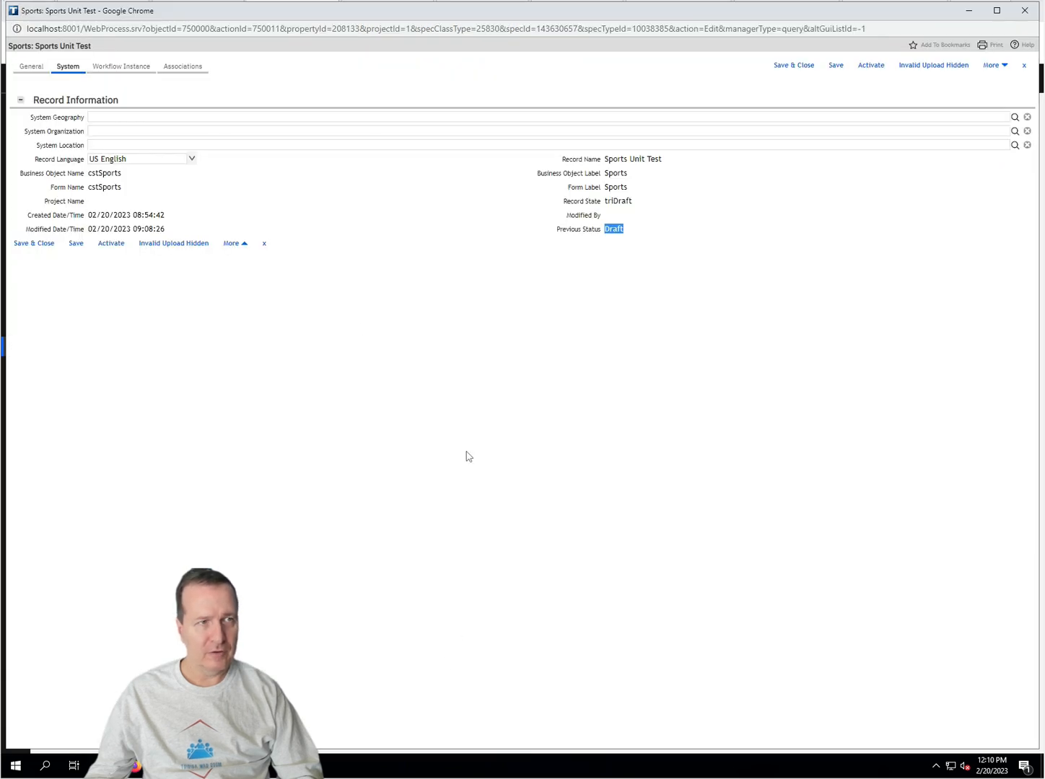
click(32, 66)
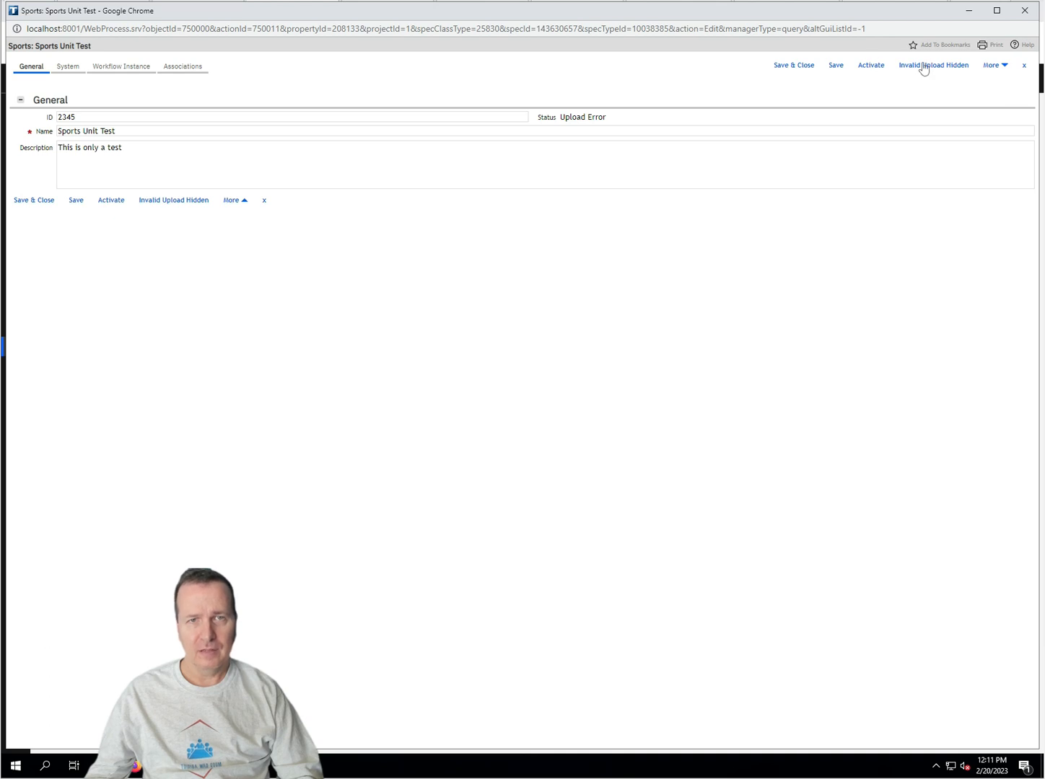
click(924, 67)
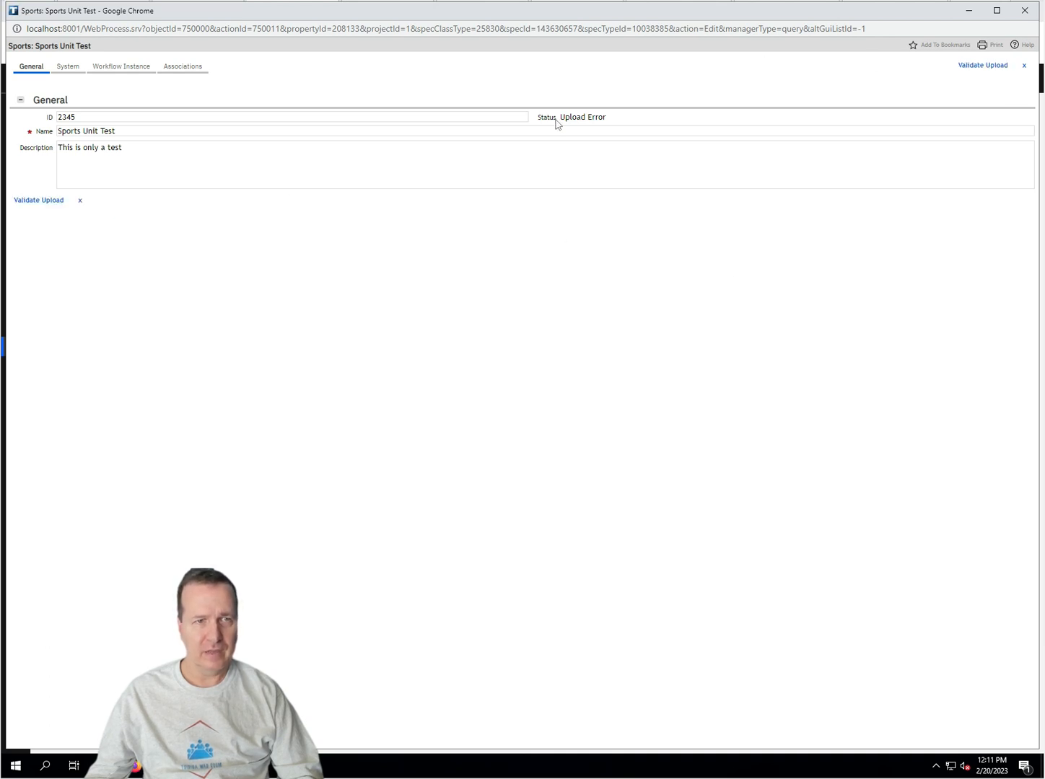
click(68, 66)
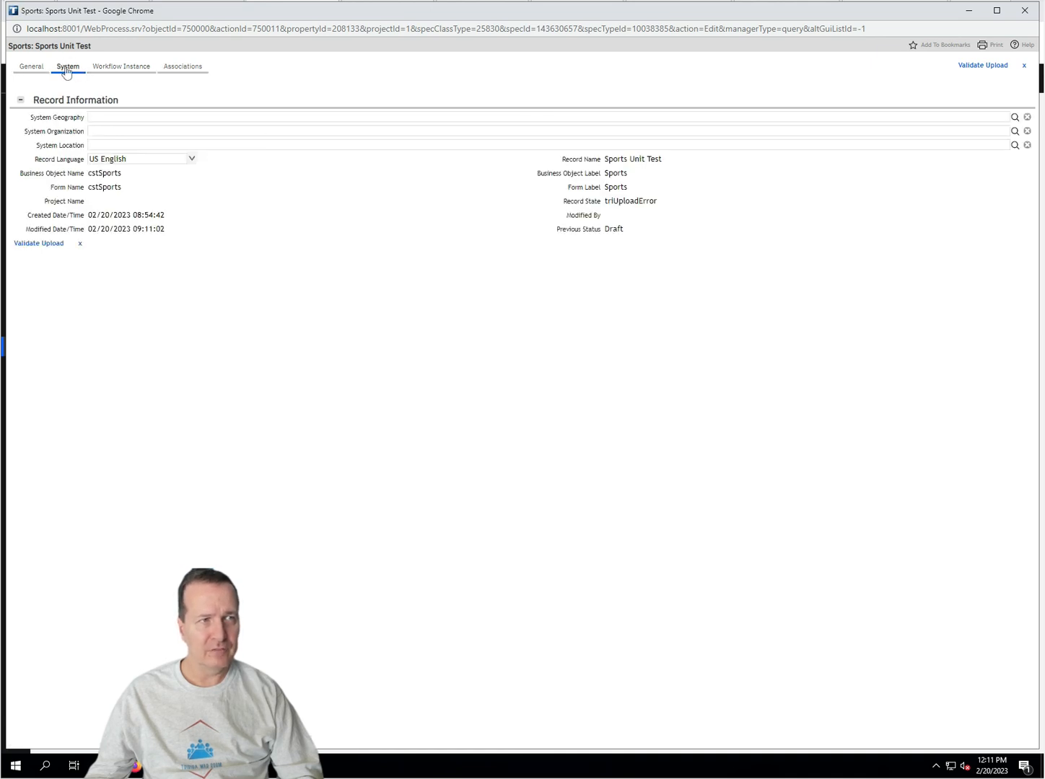
Step: Validate the upload, confirm Status reads Draft, and view the System tab
click(31, 69)
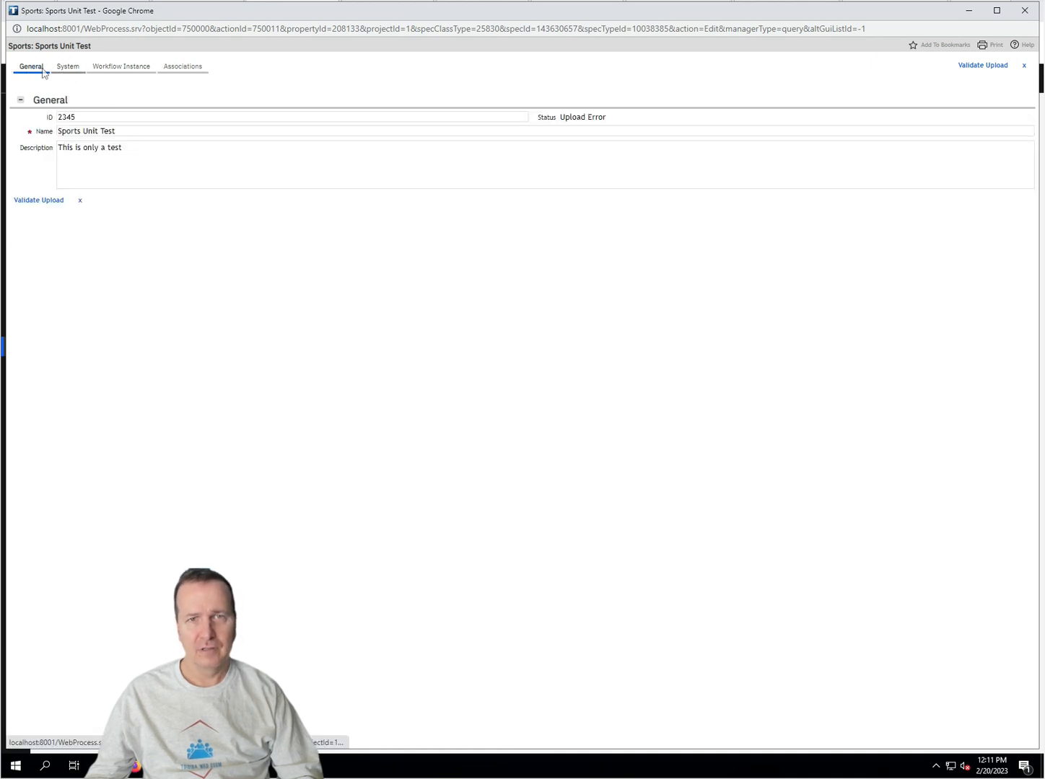
click(984, 67)
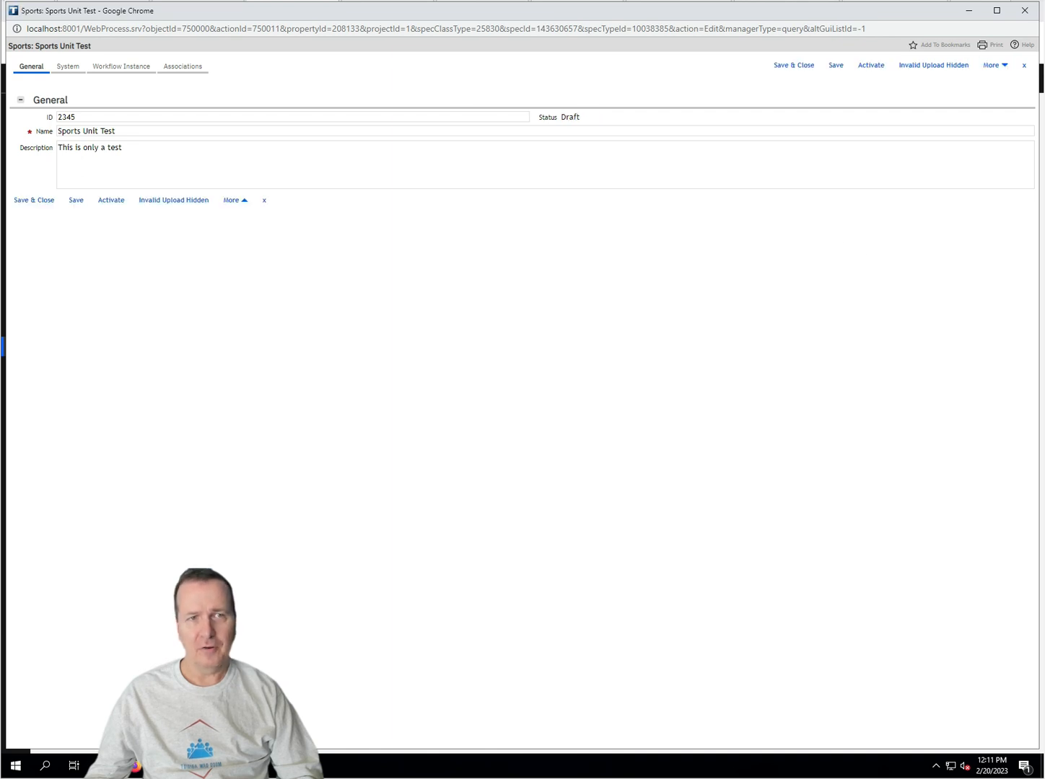
double_click(576, 118)
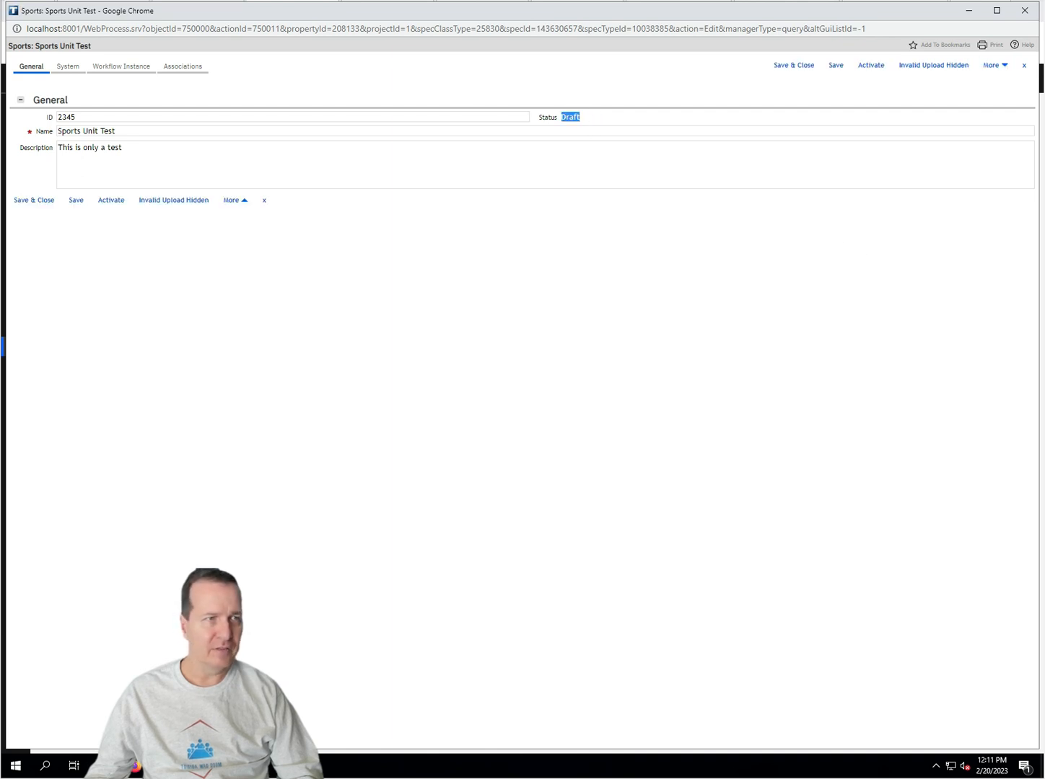
click(76, 67)
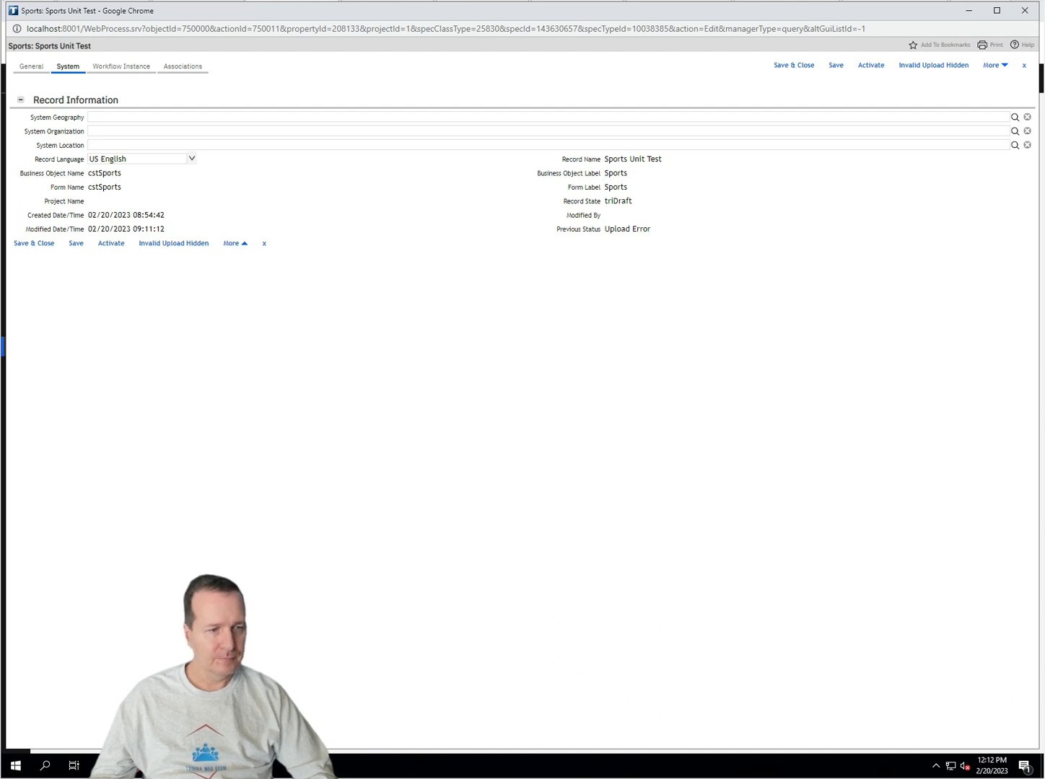
Step: Switch back to the IBM TRIRIGA State Transition window from the taskbar
mouse_move(131, 765)
click(340, 693)
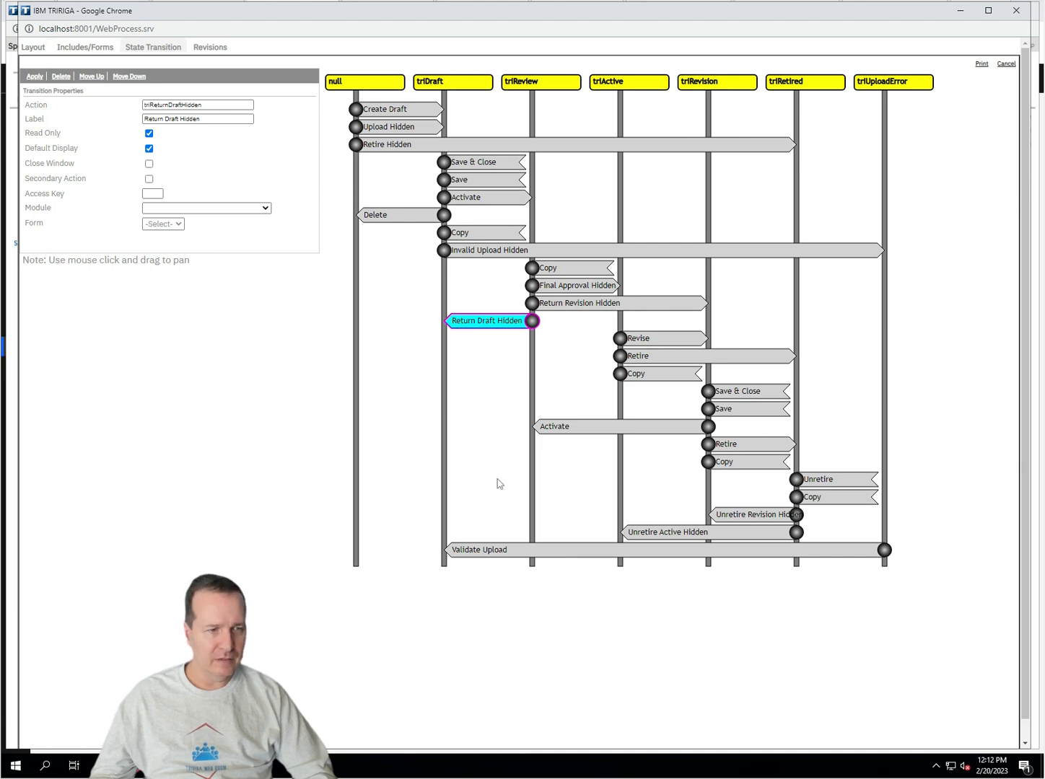
Step: Activate the draft Sports Unit Test record, then bring the Sports list window forward
mouse_move(274, 765)
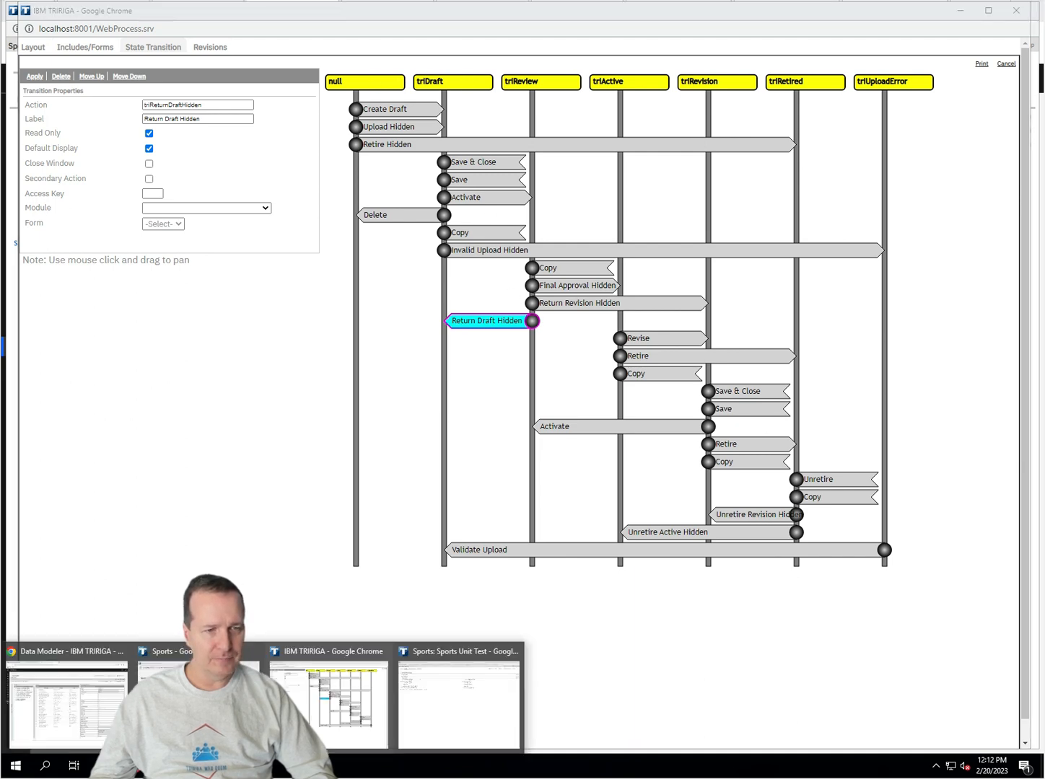
click(455, 727)
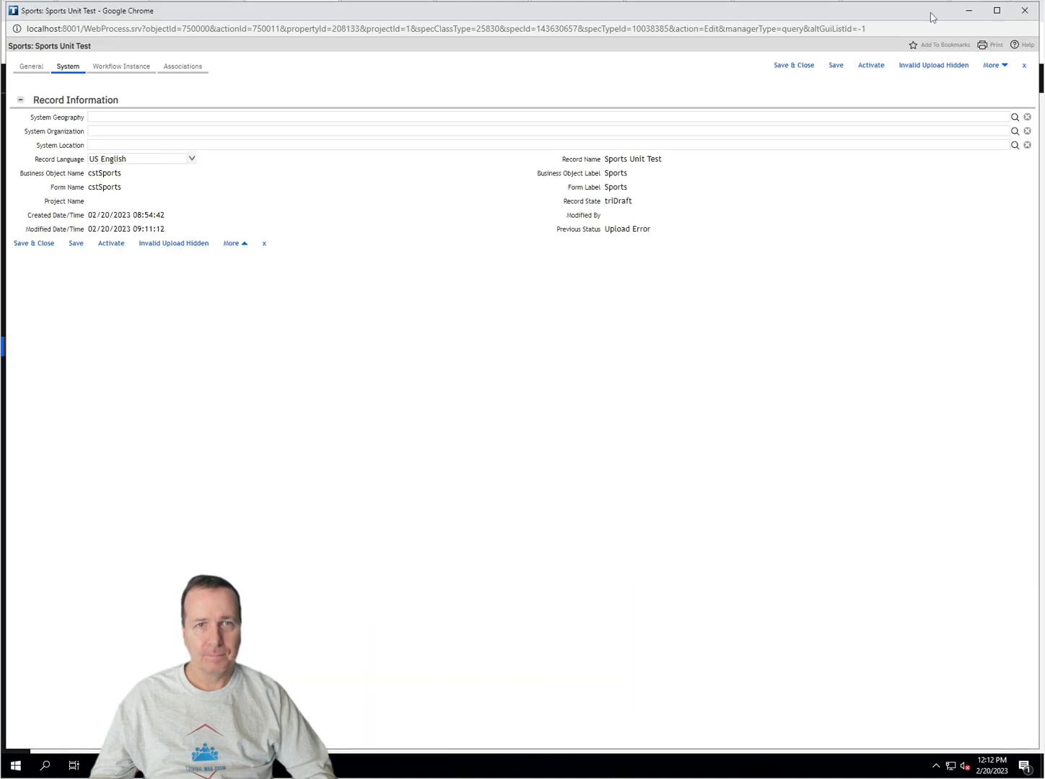
click(870, 66)
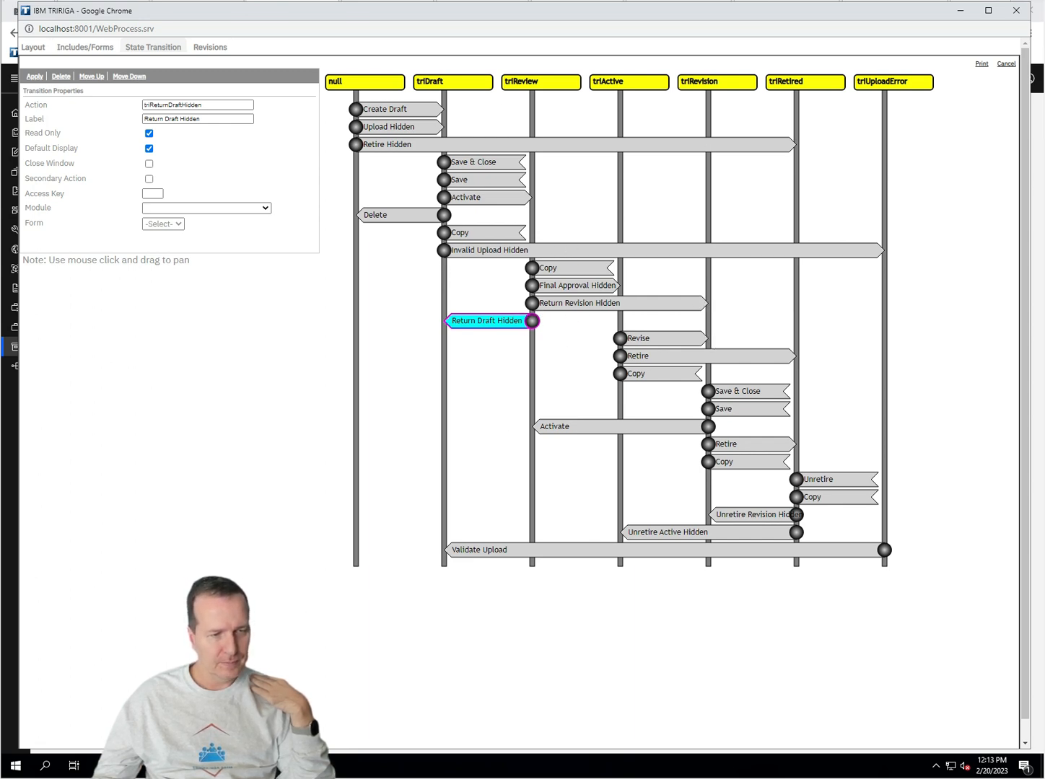
mouse_move(173, 766)
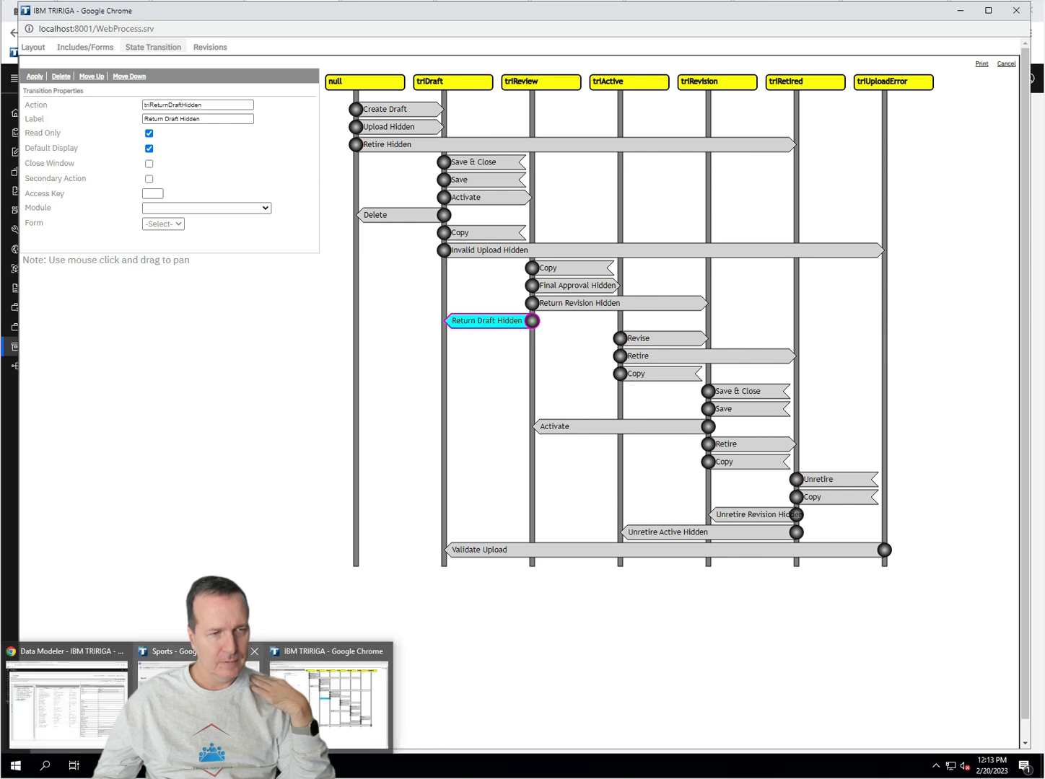
click(195, 696)
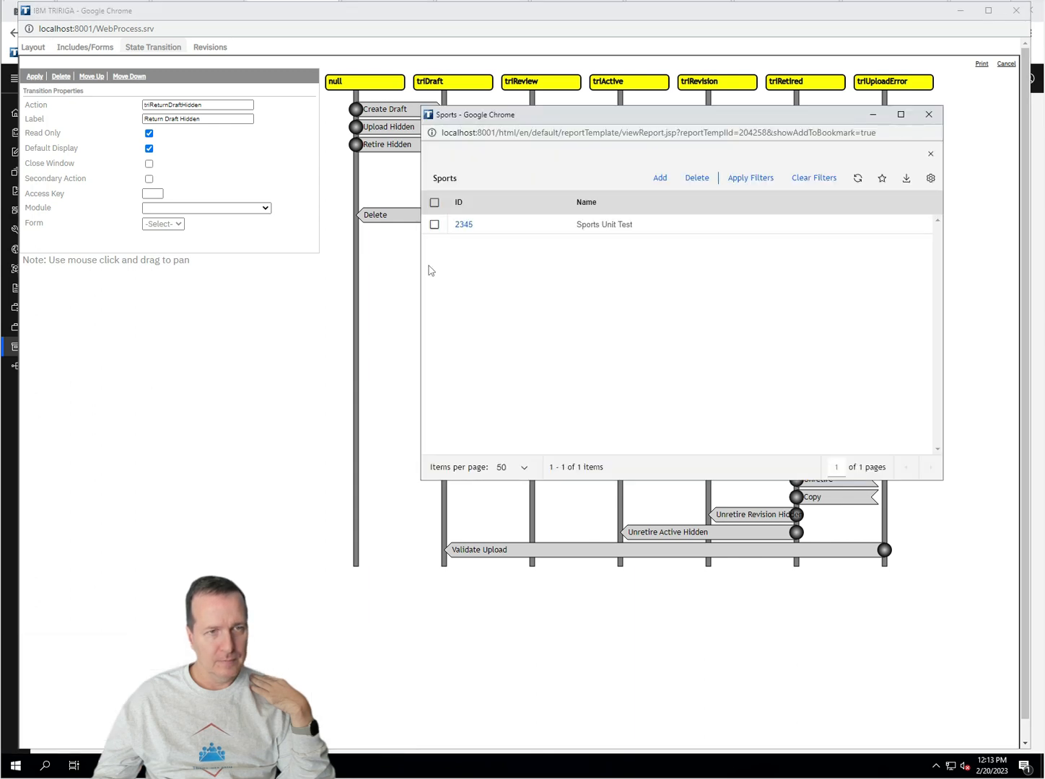
Step: Open record 2345 and give it Final Approval Hidden, making it Active
click(460, 225)
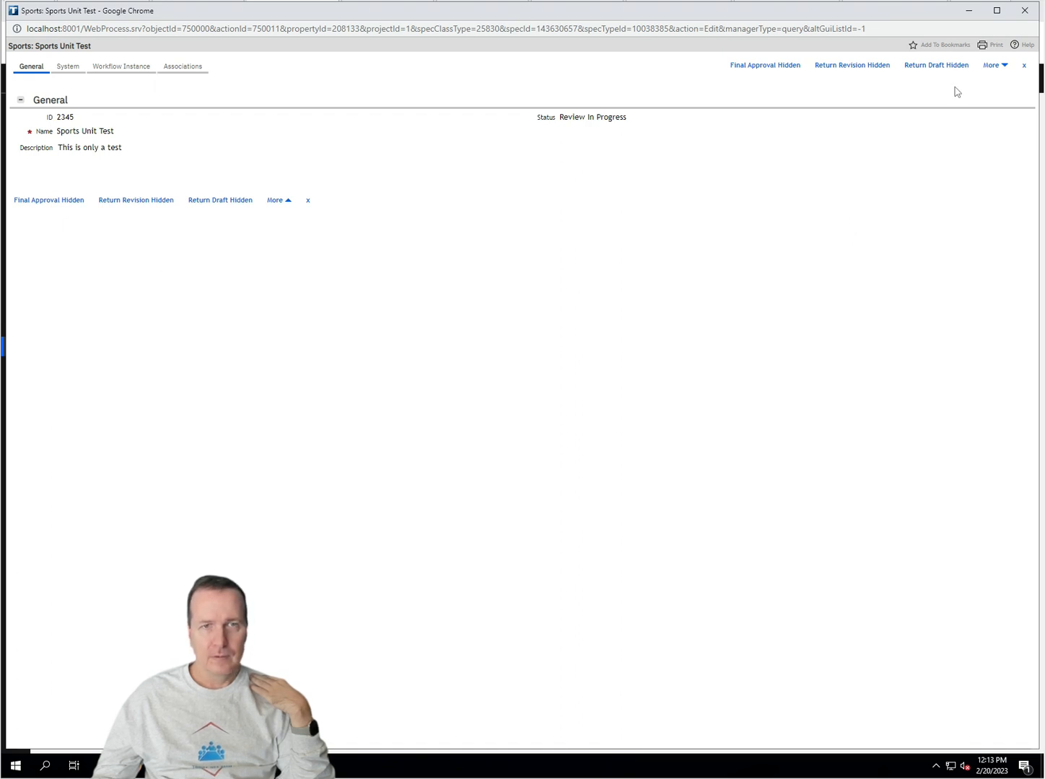
click(772, 65)
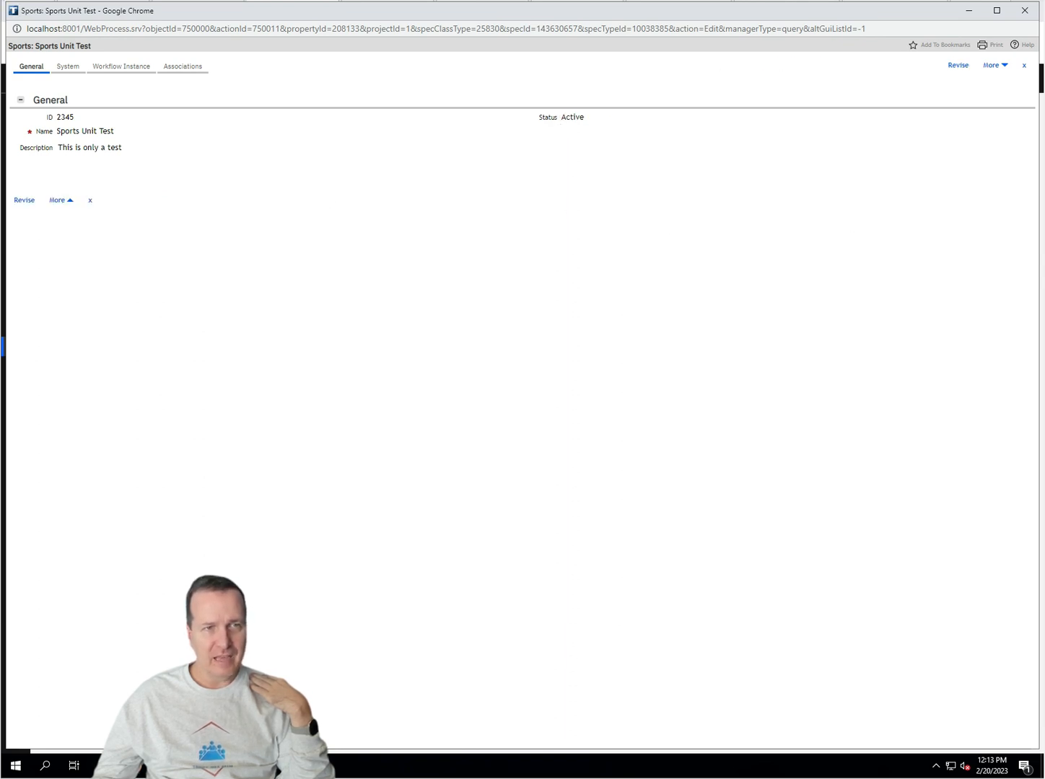
click(69, 67)
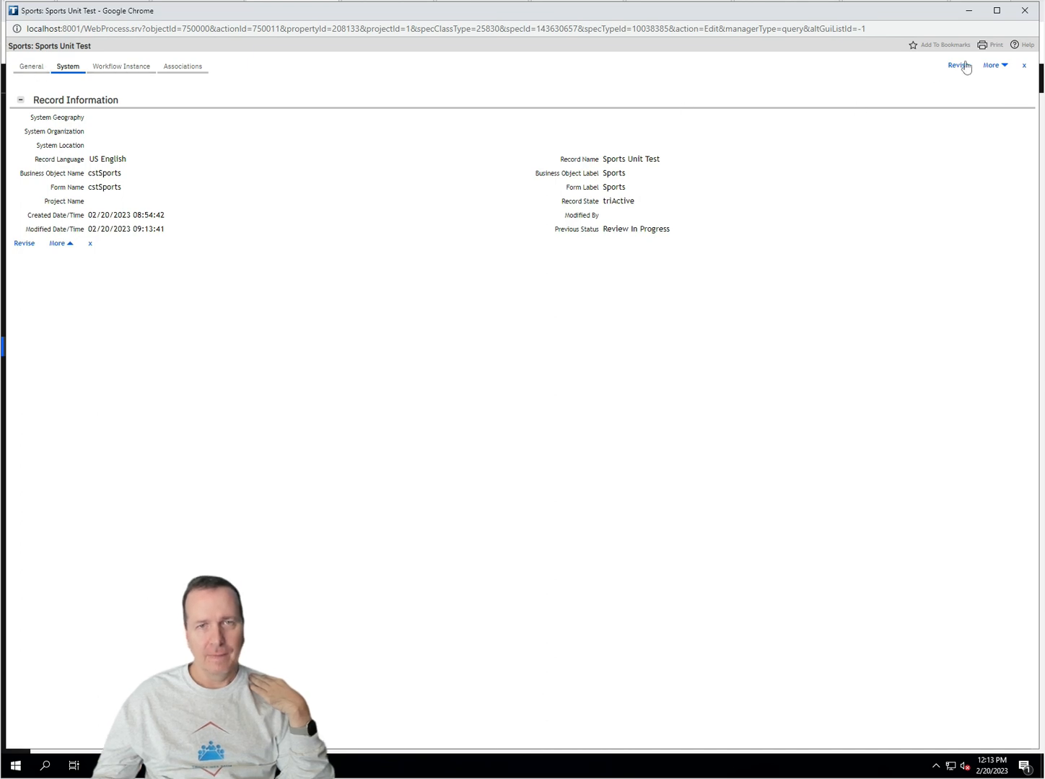
Step: Revise the record, confirm Previous Status Active, then Activate it to resubmit for review
click(958, 66)
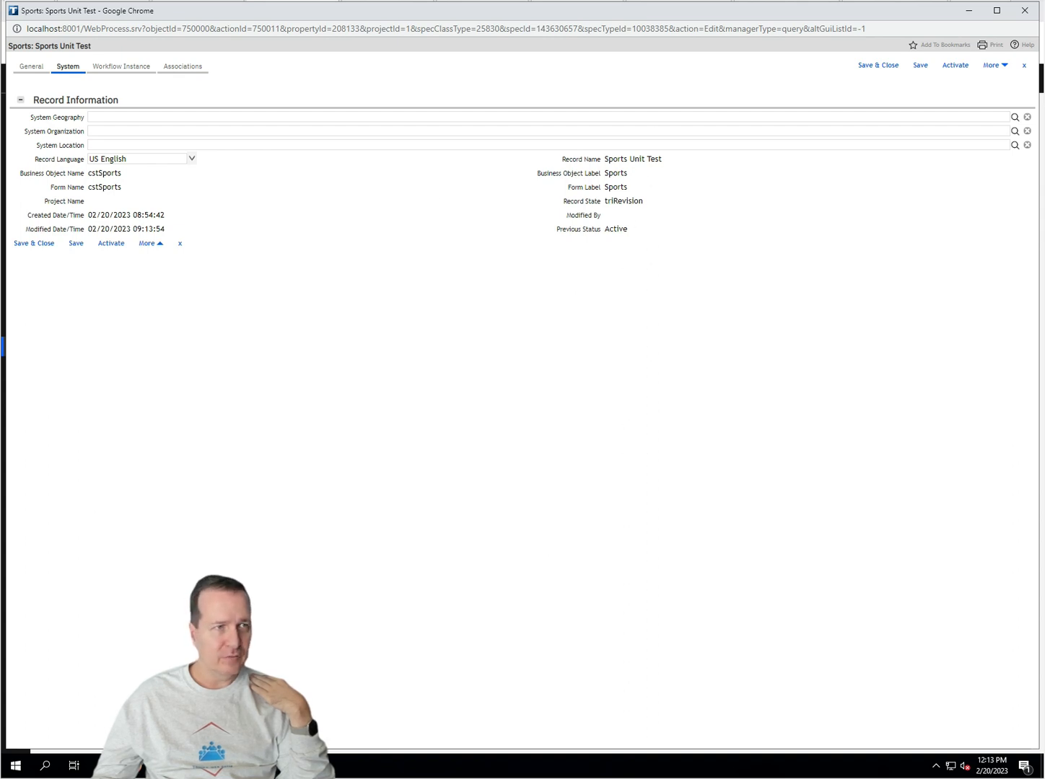
double_click(615, 229)
click(31, 66)
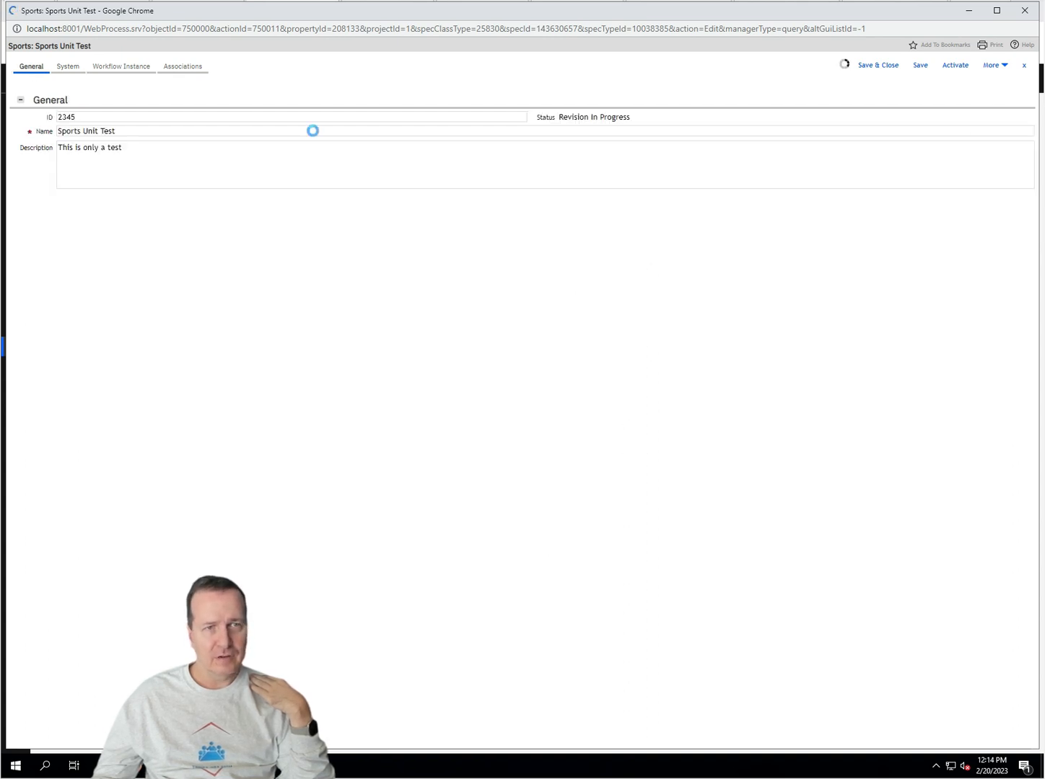
double_click(608, 117)
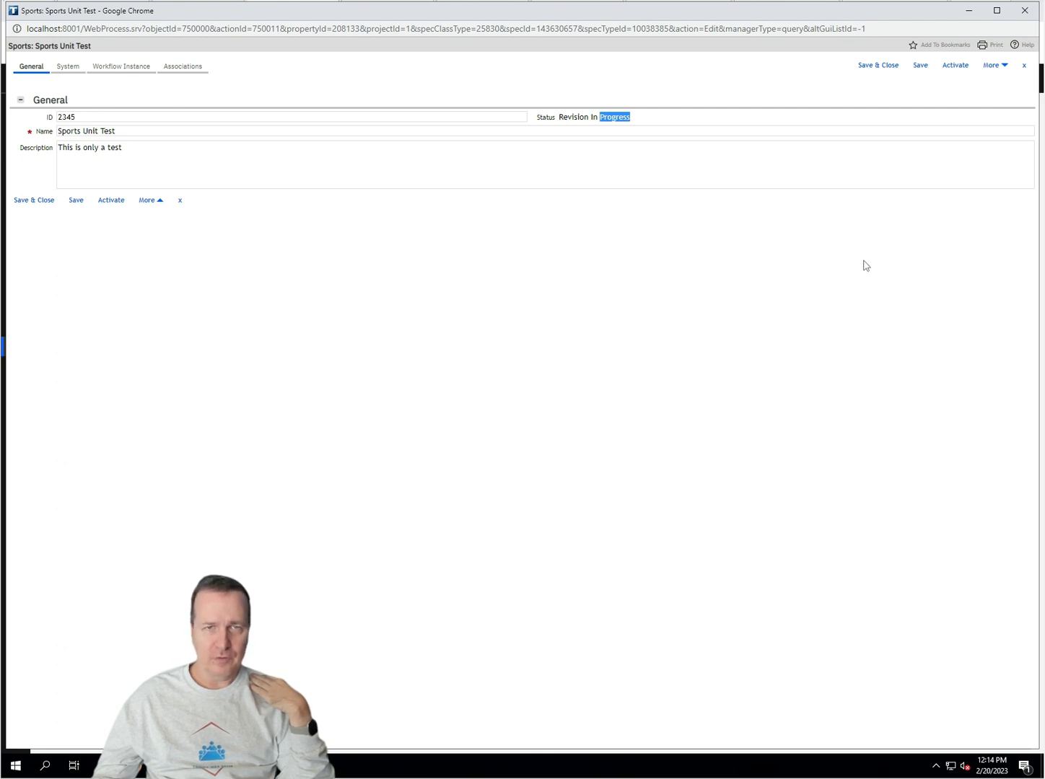
click(961, 66)
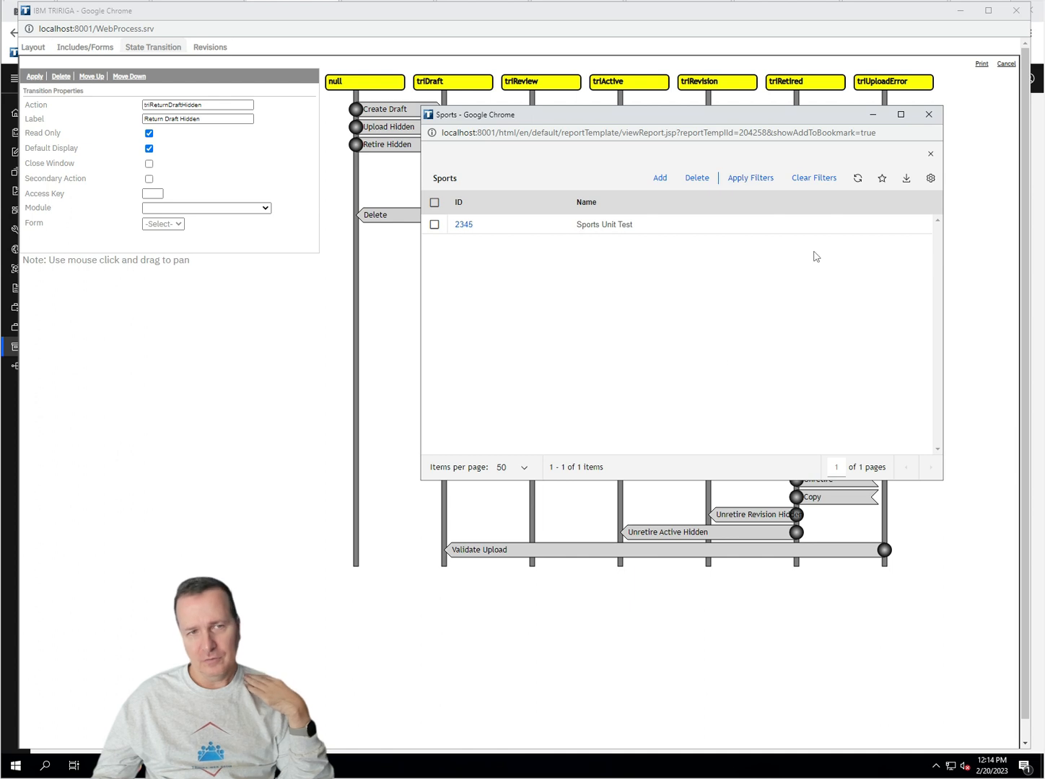
Step: Reopen record 2345, check triReview and Previous Status Revision In Progress, then return to the diagram
click(464, 225)
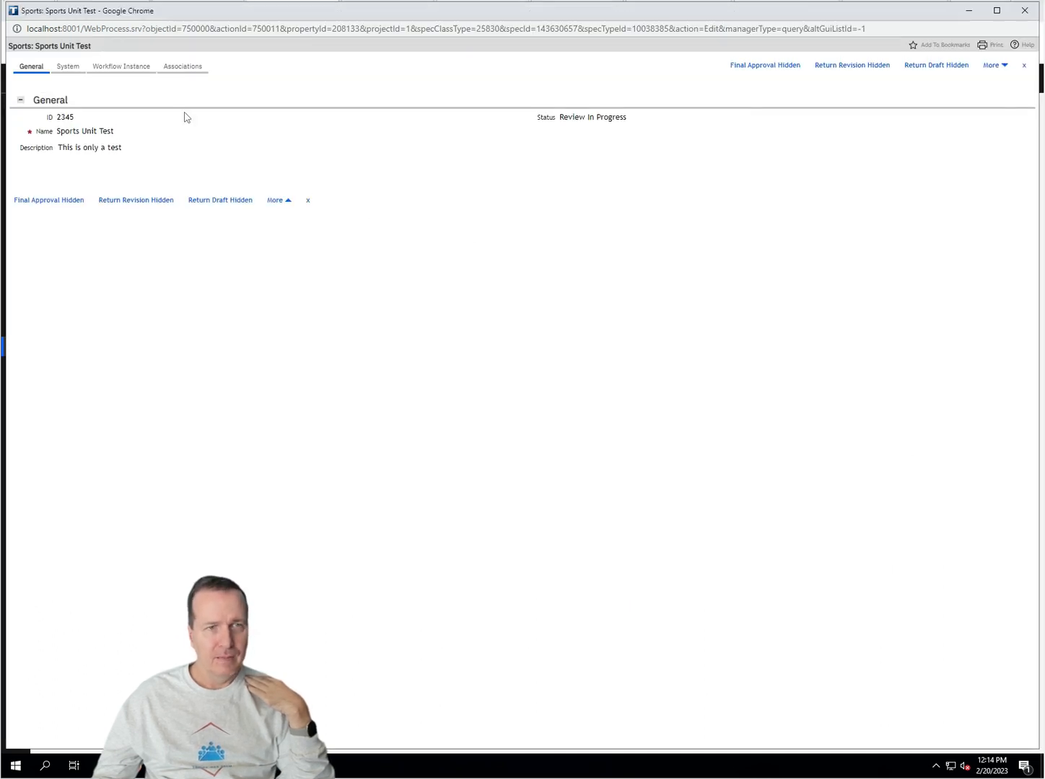
double_click(595, 118)
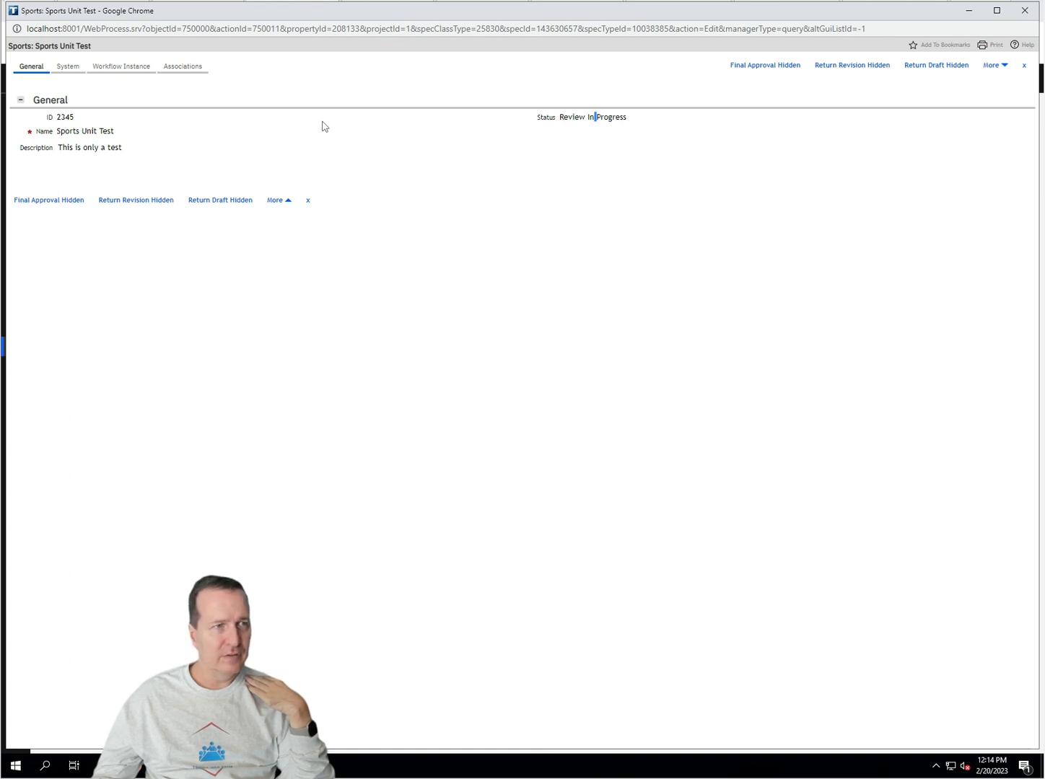
click(69, 67)
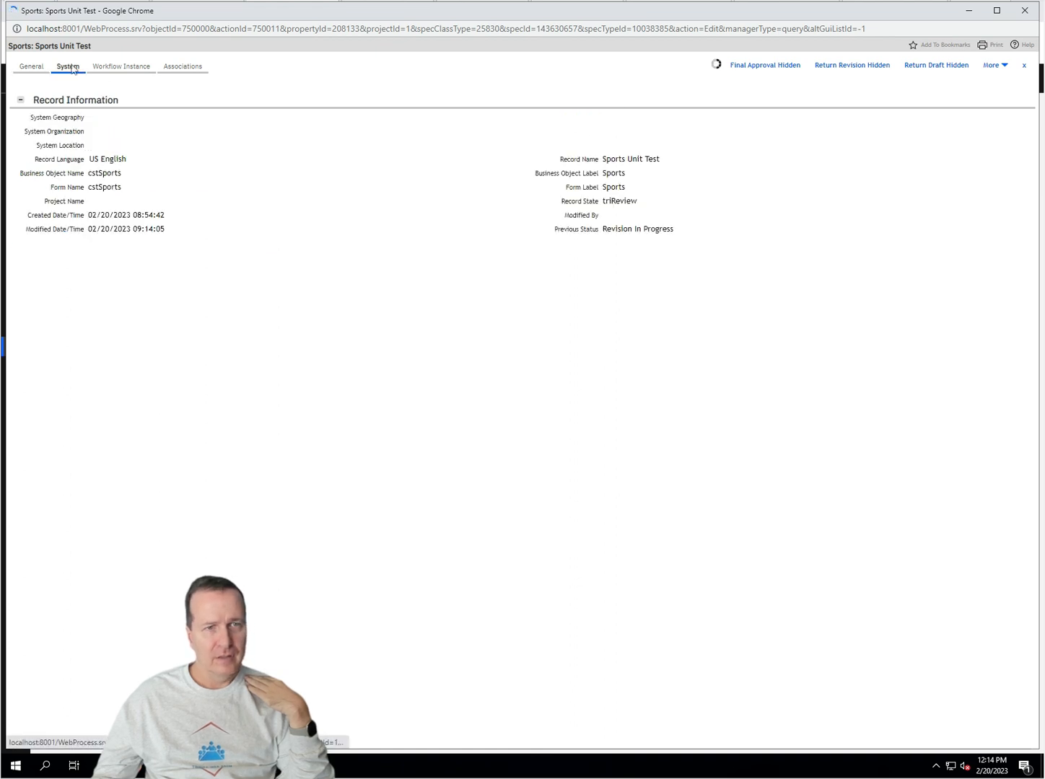
triple_click(620, 229)
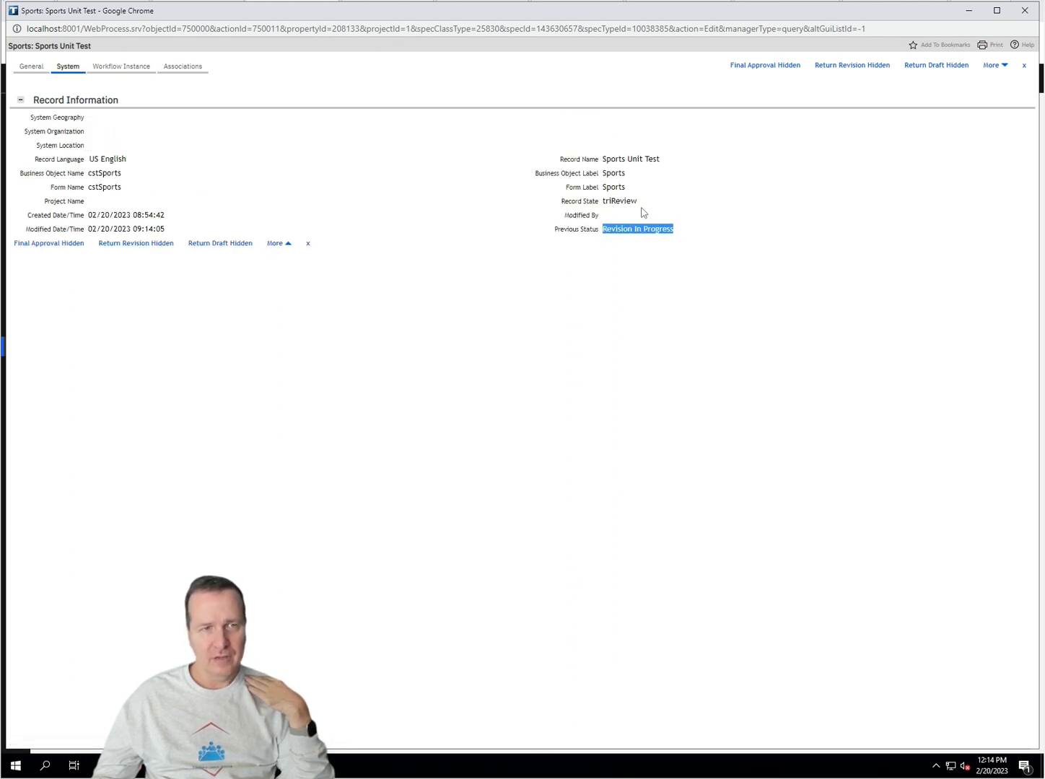
double_click(620, 202)
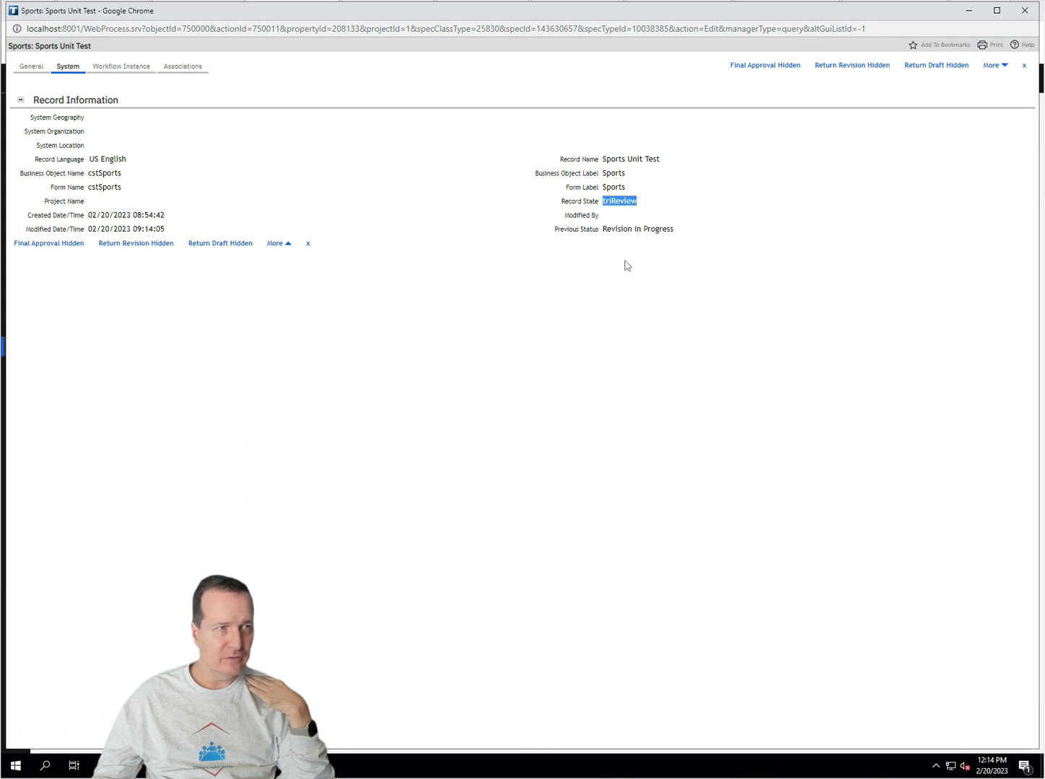
click(36, 68)
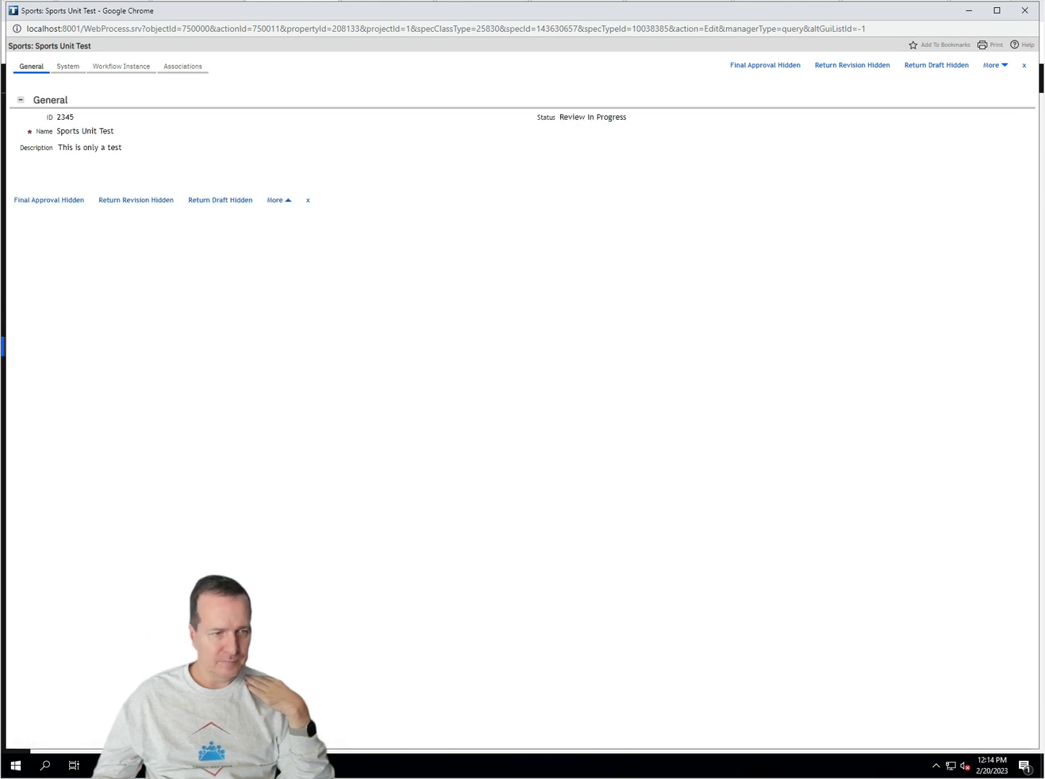
mouse_move(336, 765)
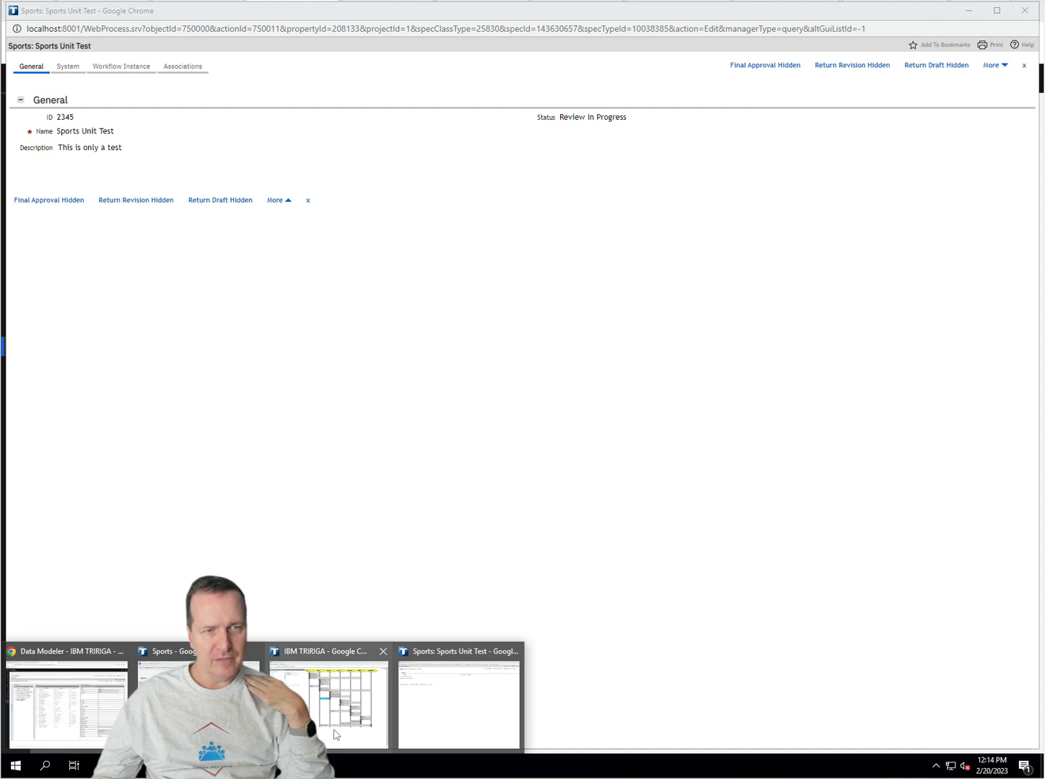
click(337, 733)
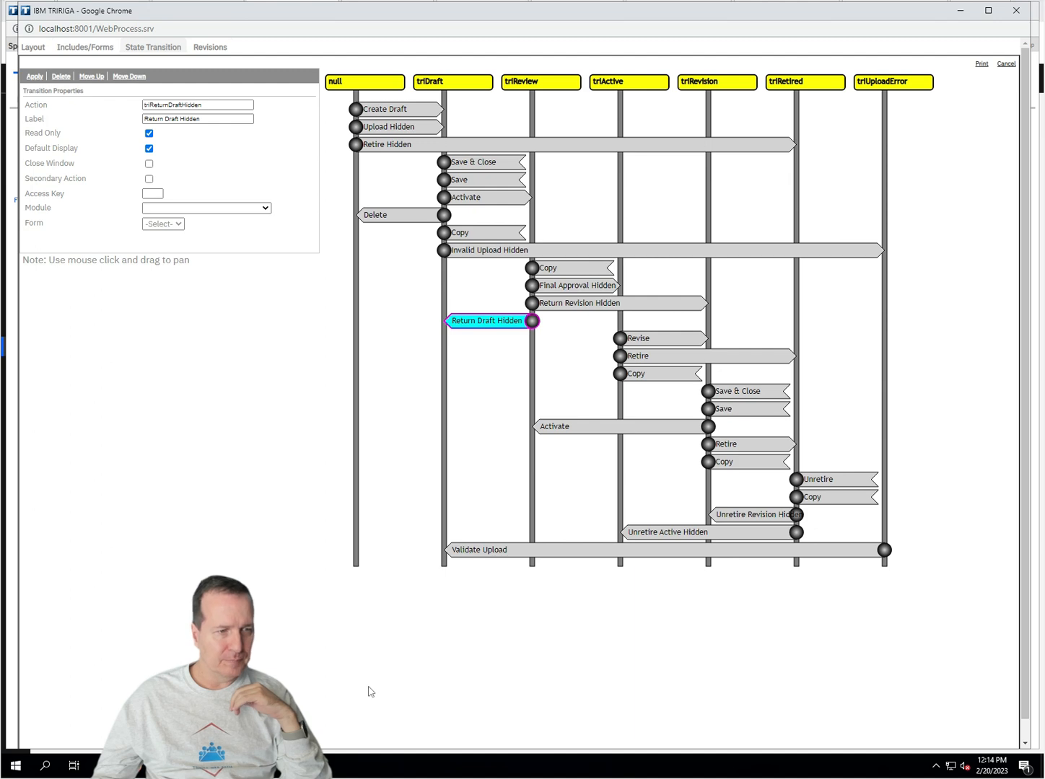
Step: Give the Sports Unit Test record Final Approval Hidden, then retire it via More > Retire
mouse_move(205, 754)
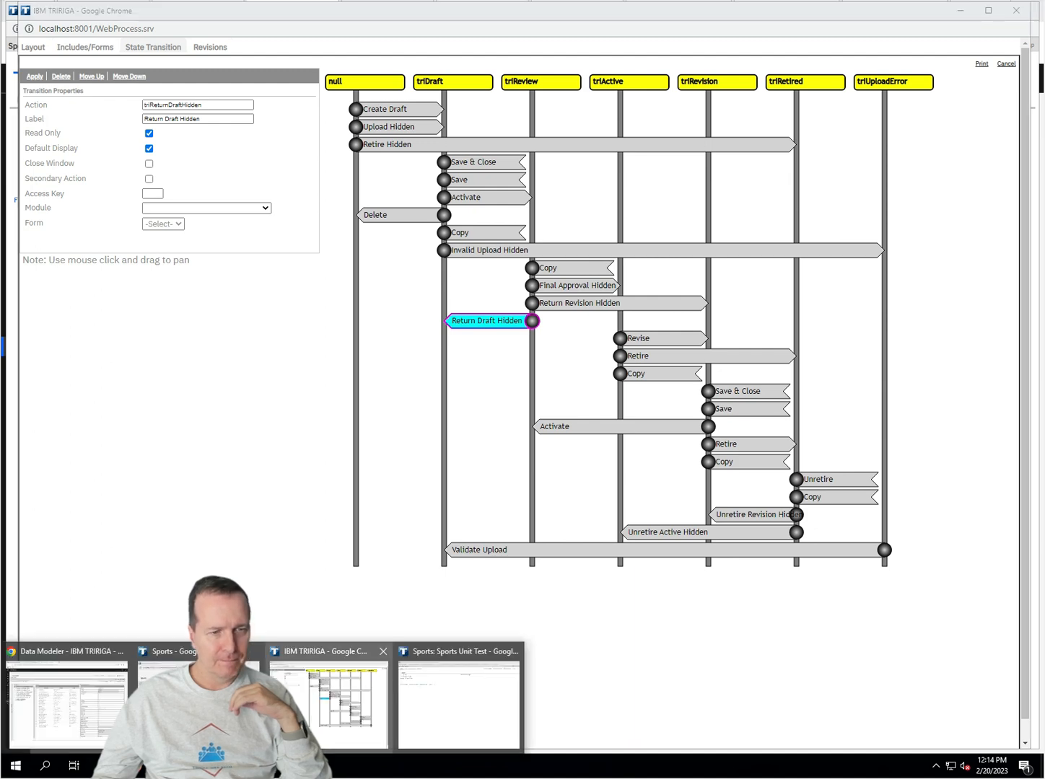
click(432, 722)
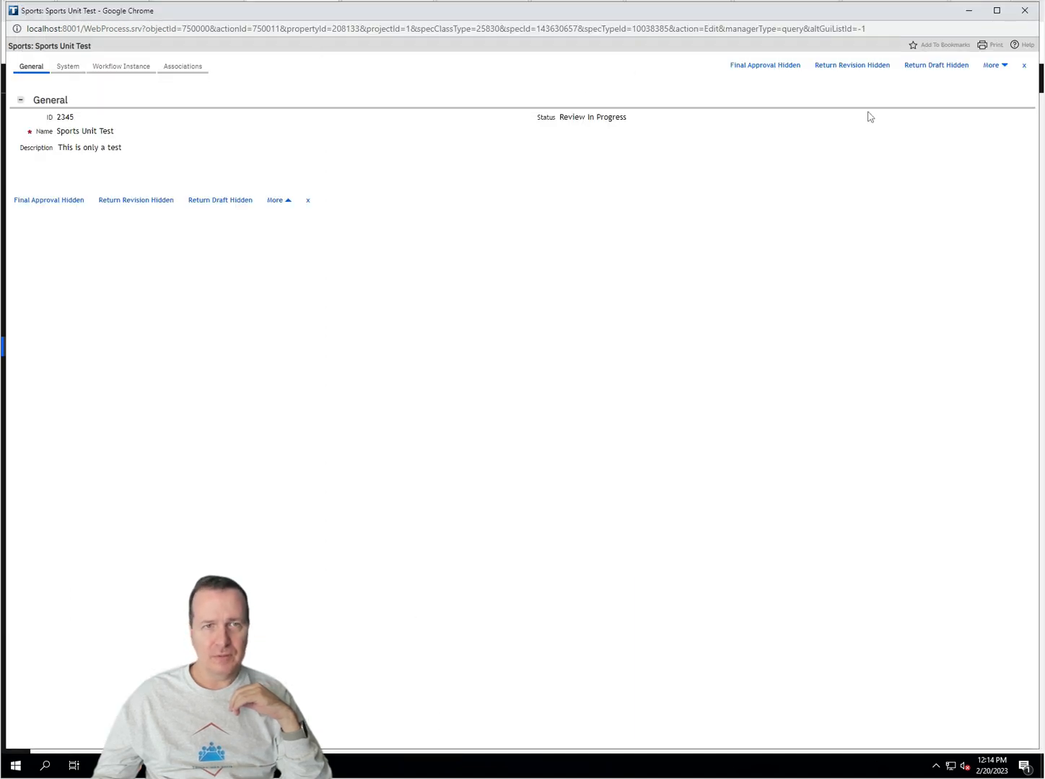
click(785, 66)
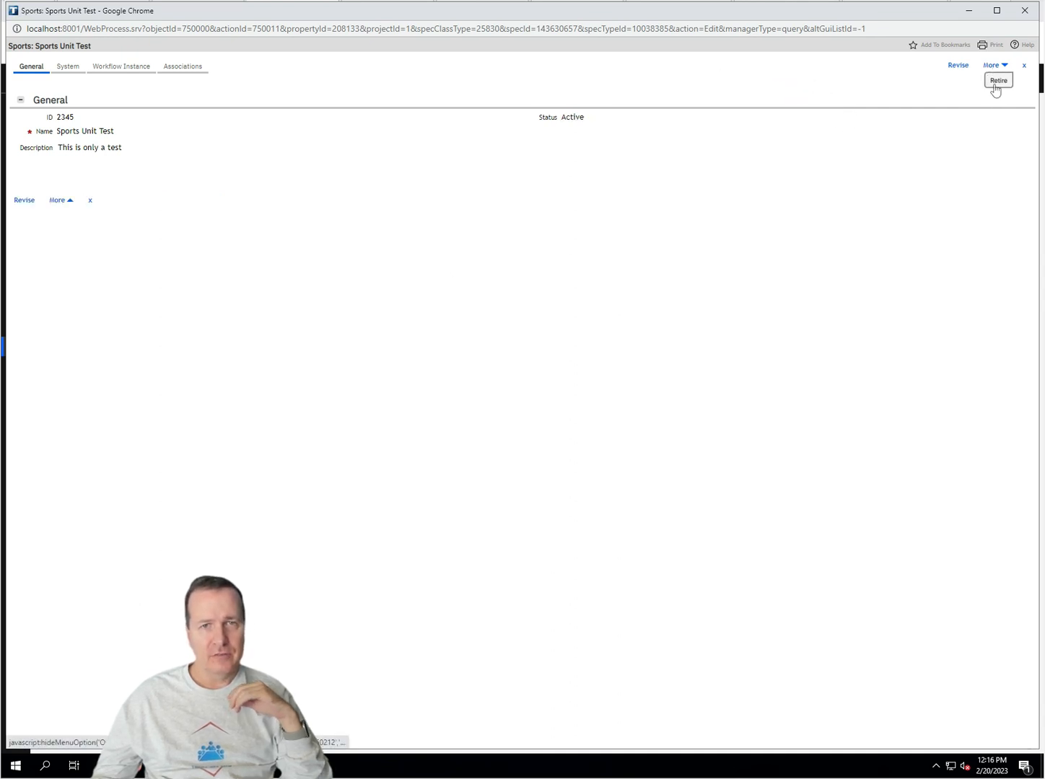
click(995, 84)
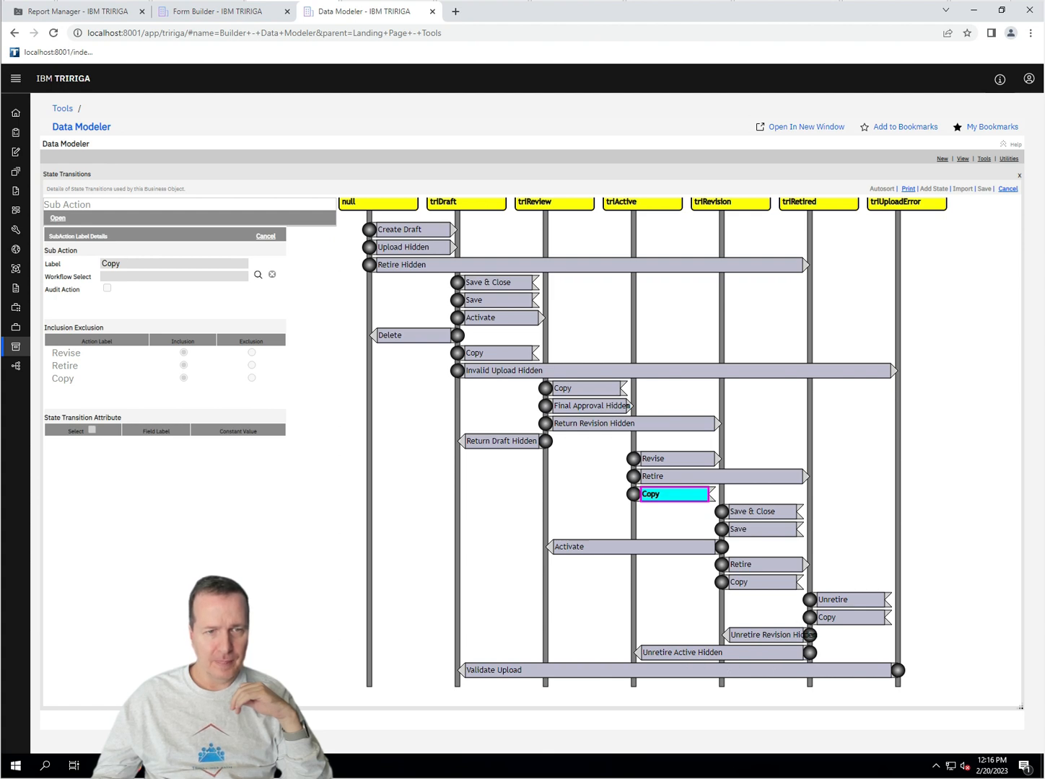
Step: Open Sports Unit Test record 2345 from the Sports list and confirm it reads Retired
click(787, 653)
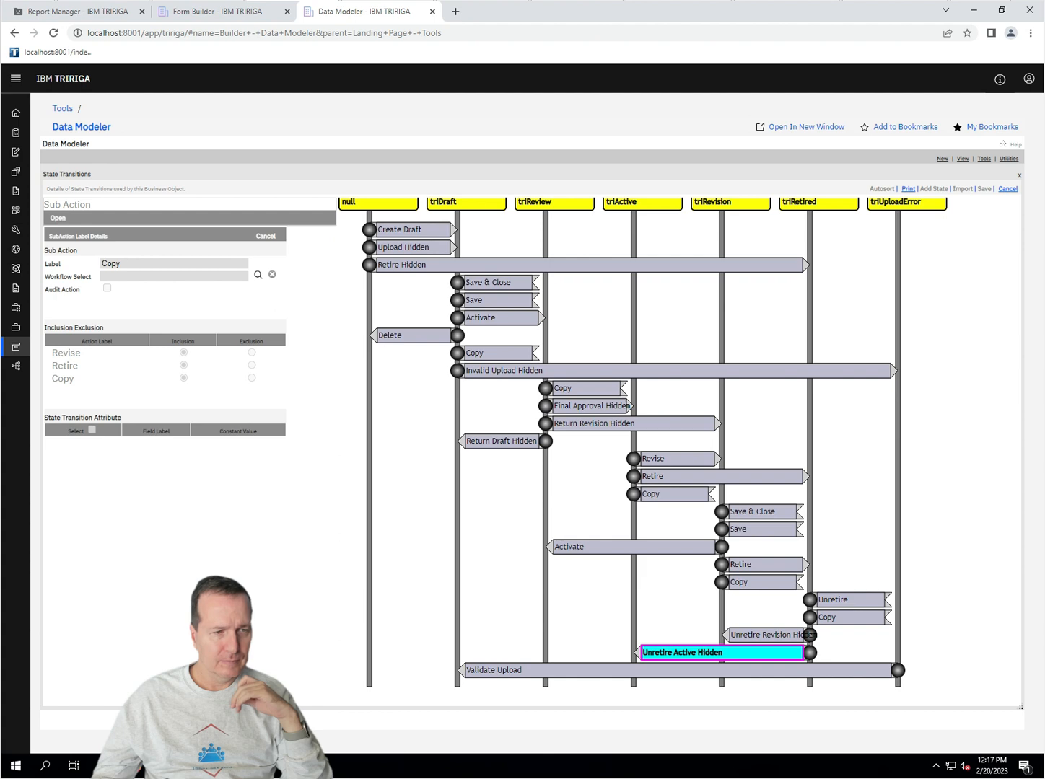
click(162, 765)
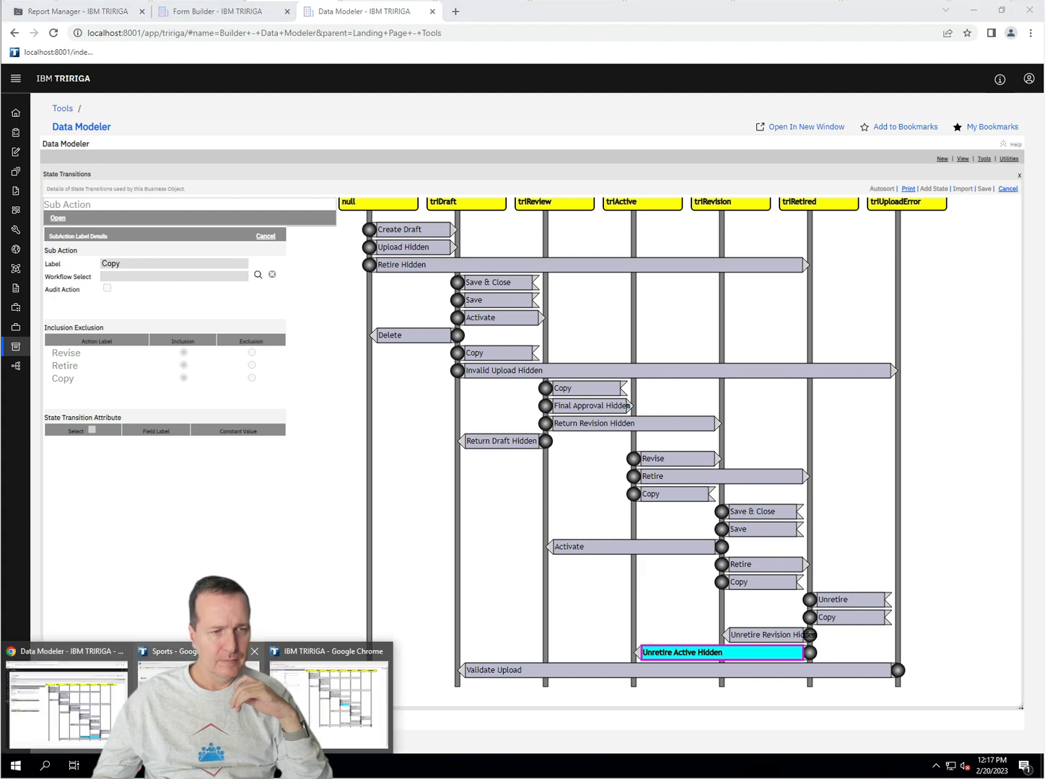
click(194, 692)
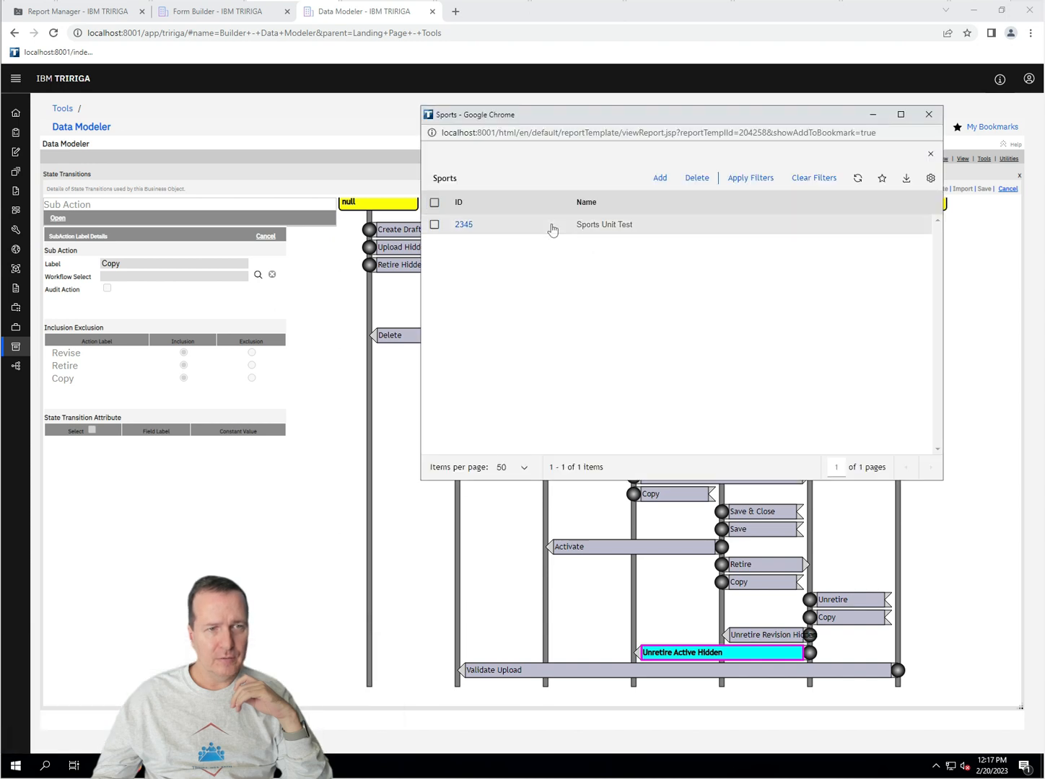
click(464, 225)
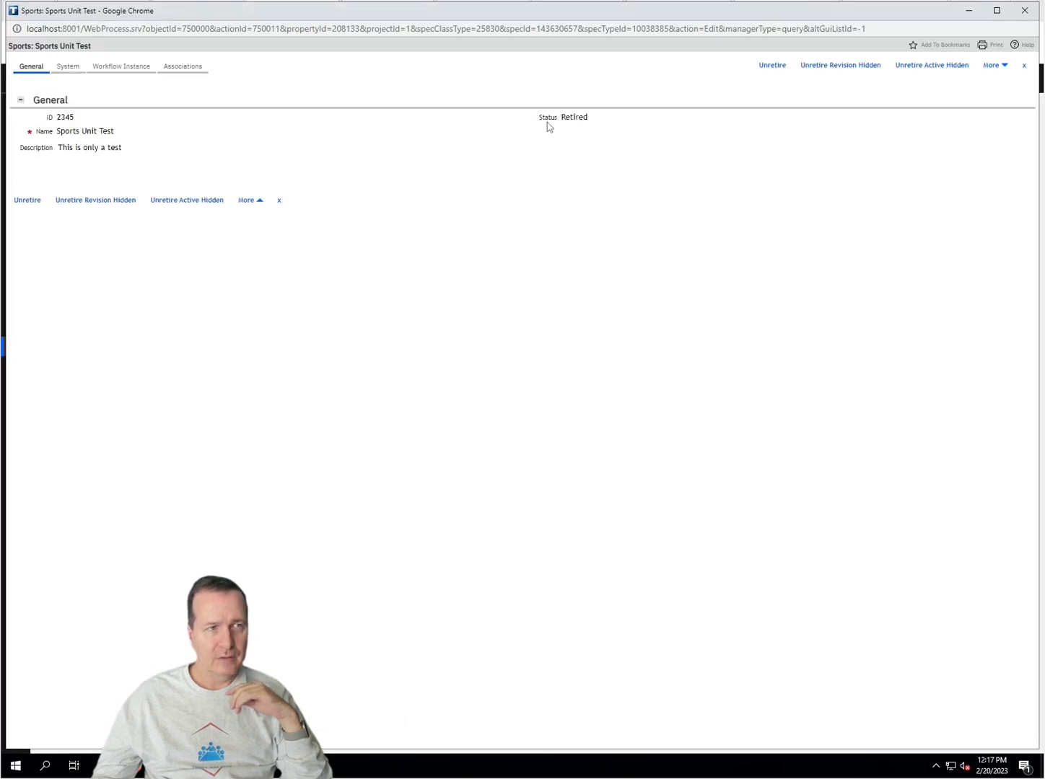
double_click(573, 117)
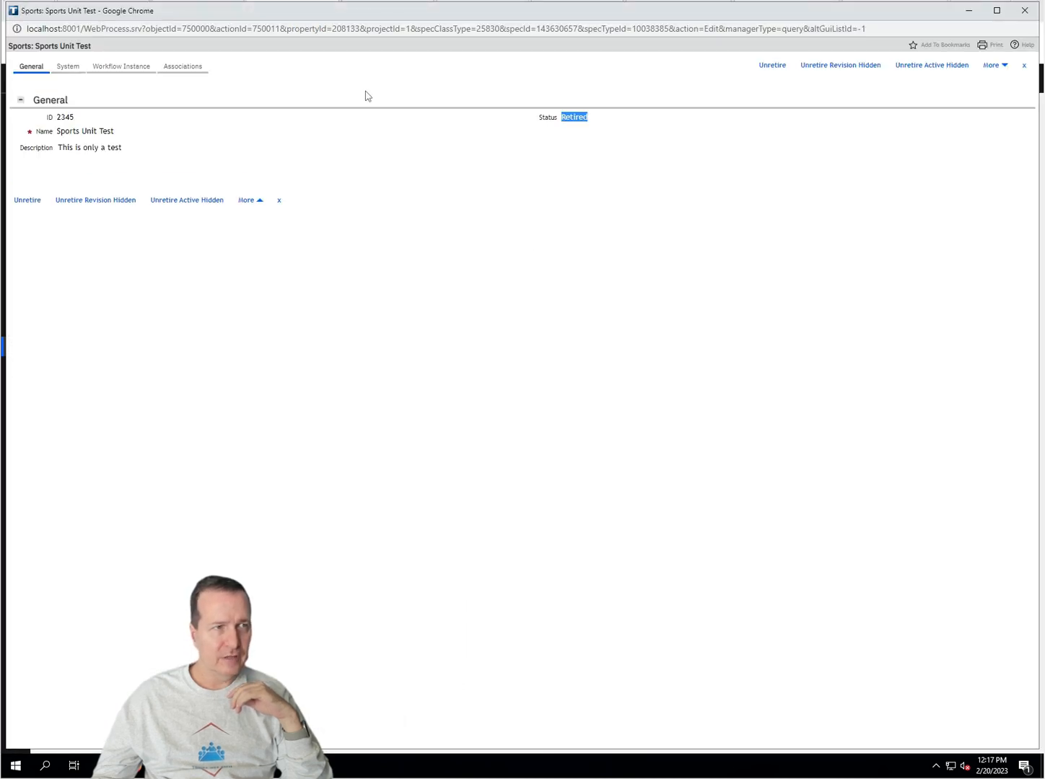
click(66, 67)
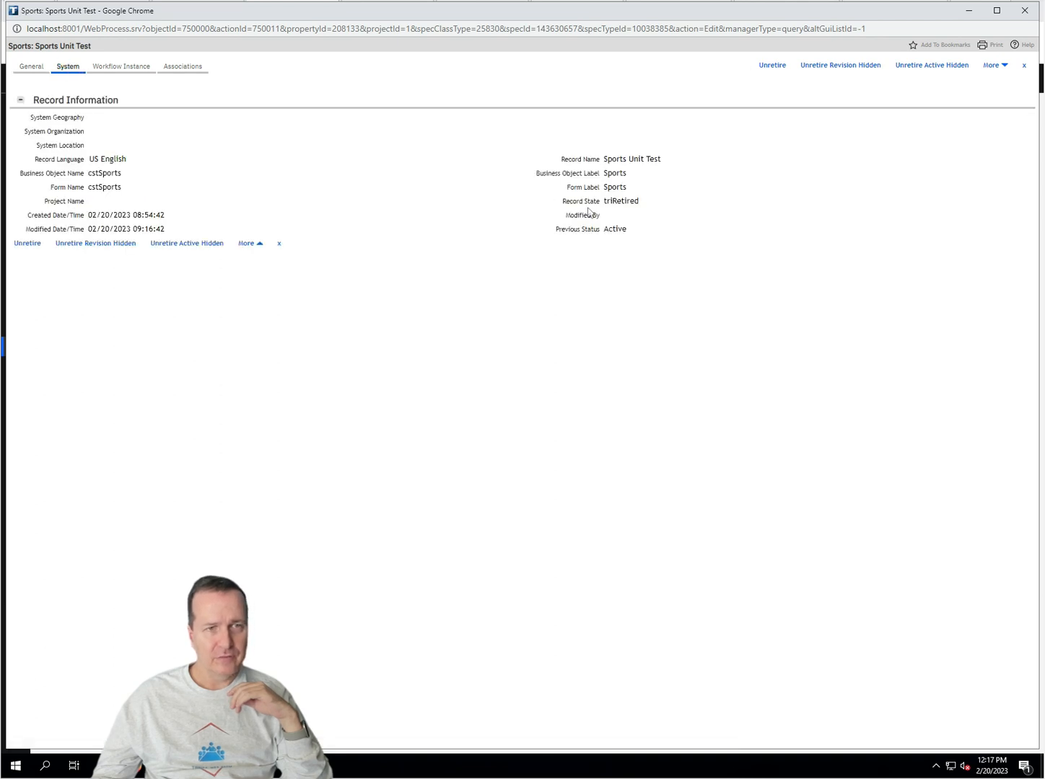
double_click(622, 202)
double_click(615, 229)
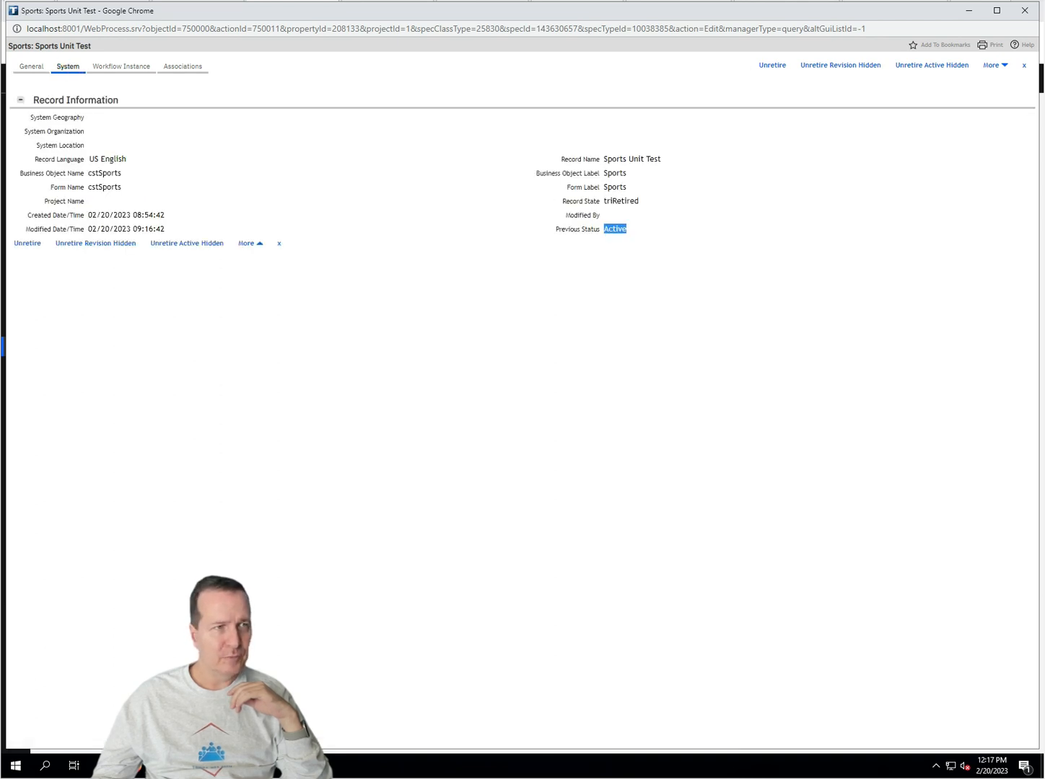
click(32, 69)
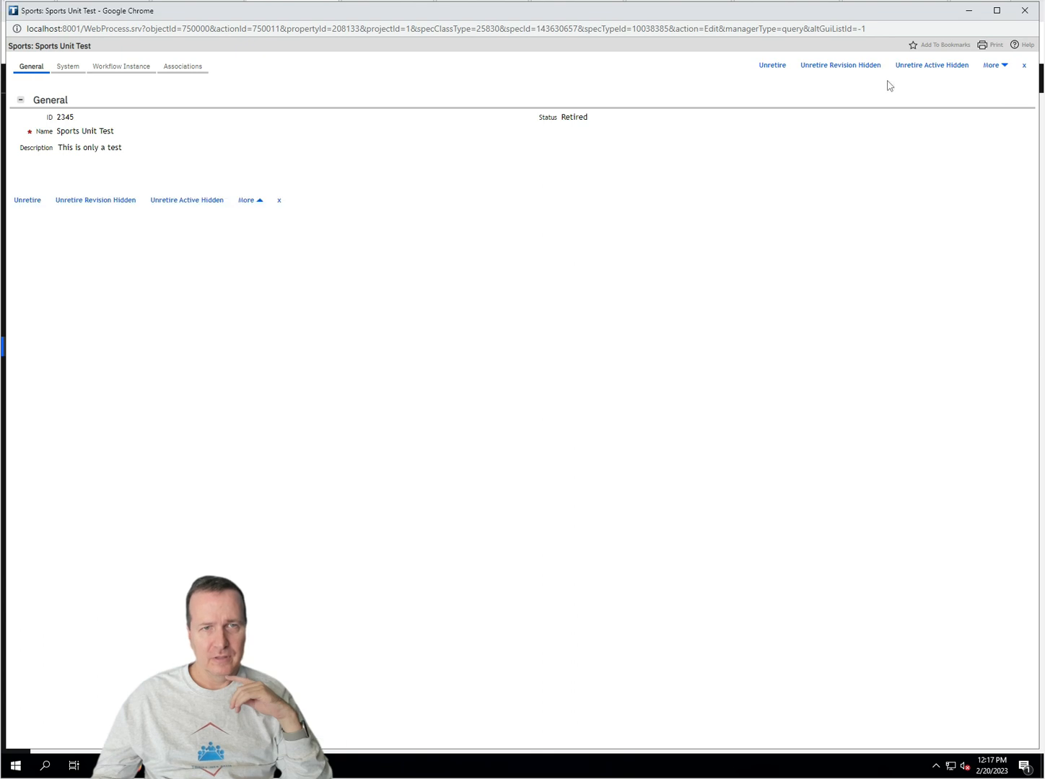
click(766, 66)
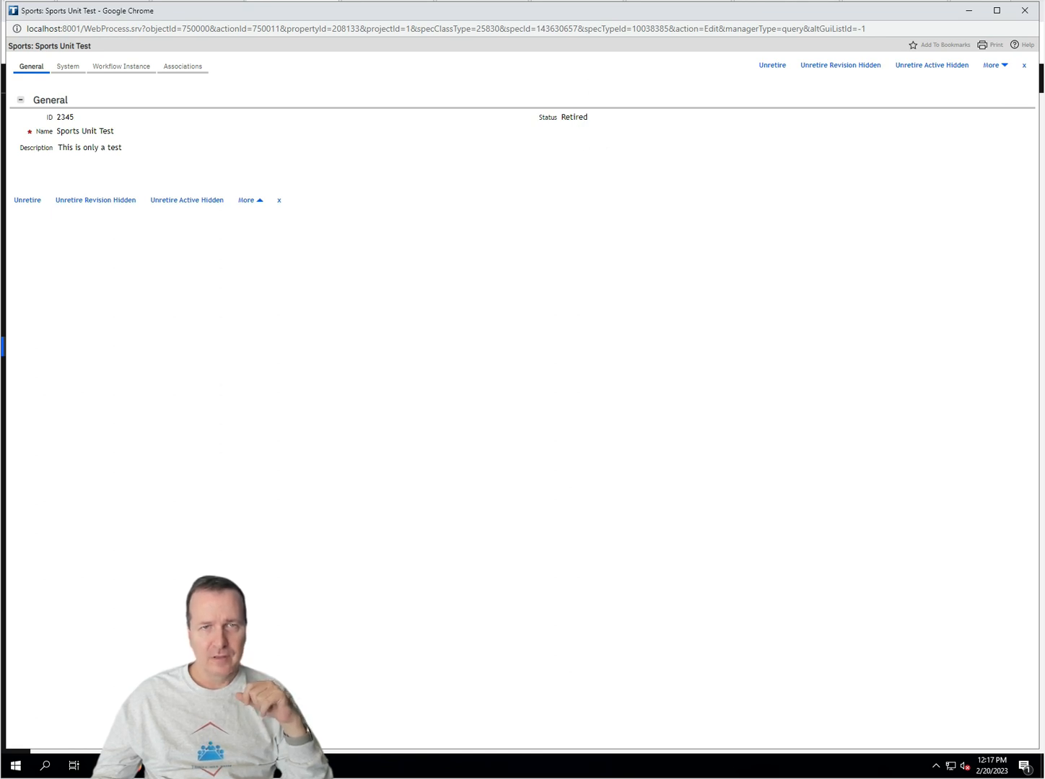
Step: Unretire the record to Active, confirming Previous Status Retired and Record State triActive
click(917, 70)
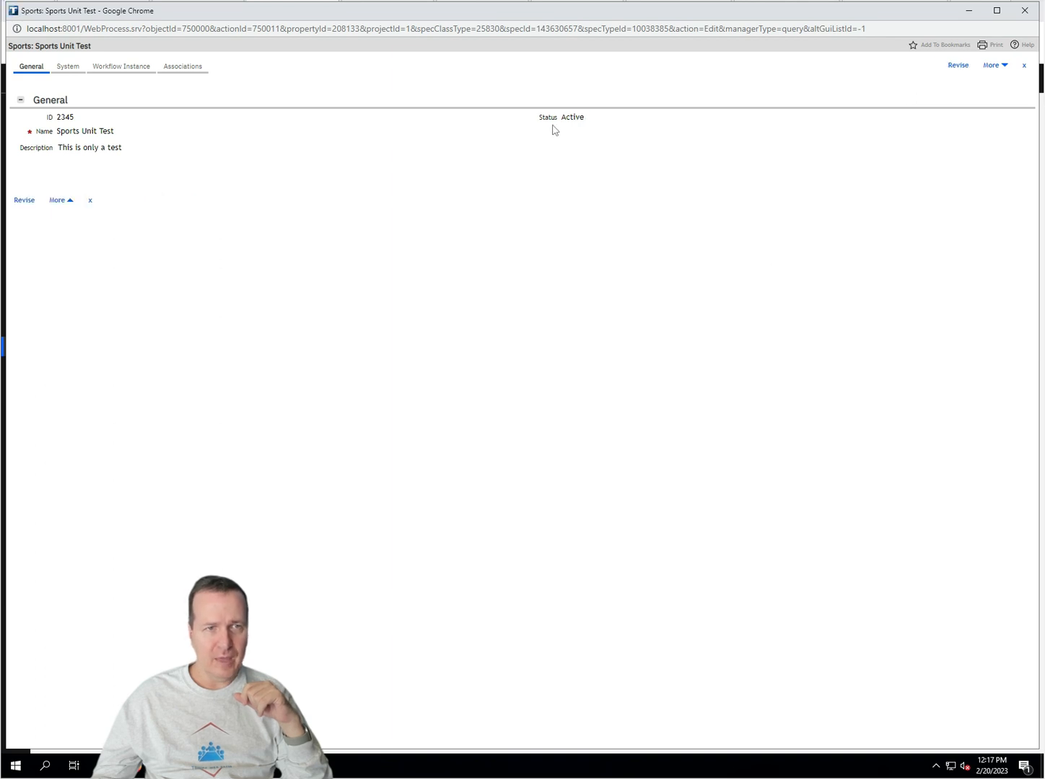
click(67, 65)
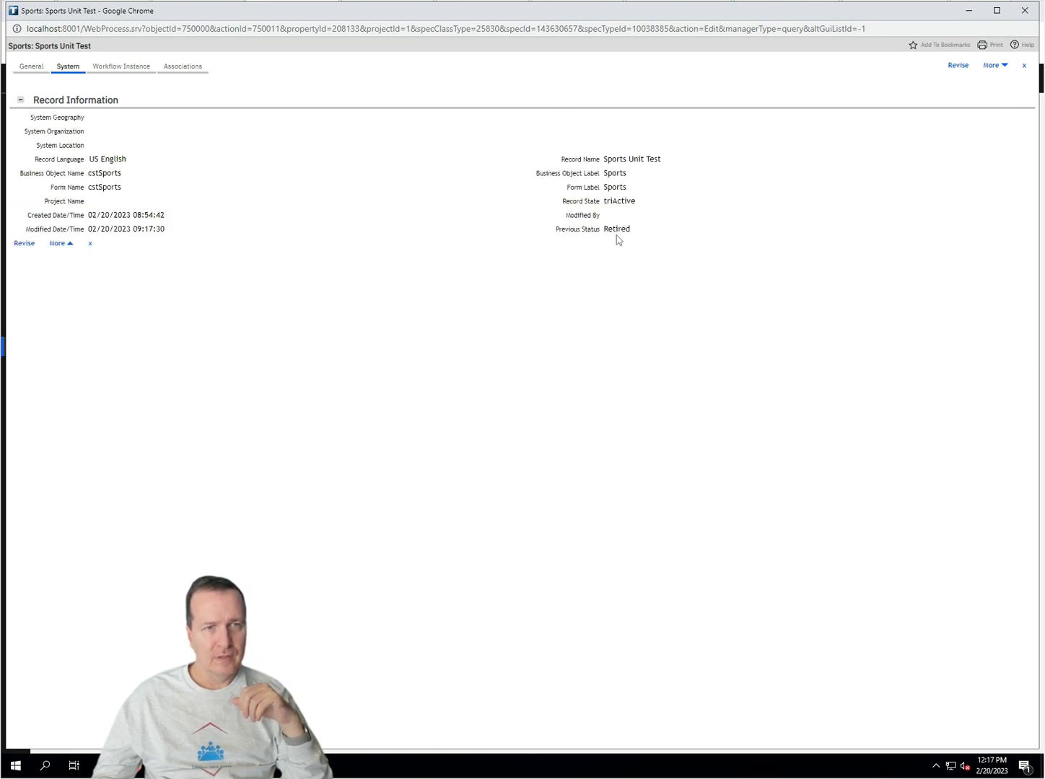
double_click(617, 230)
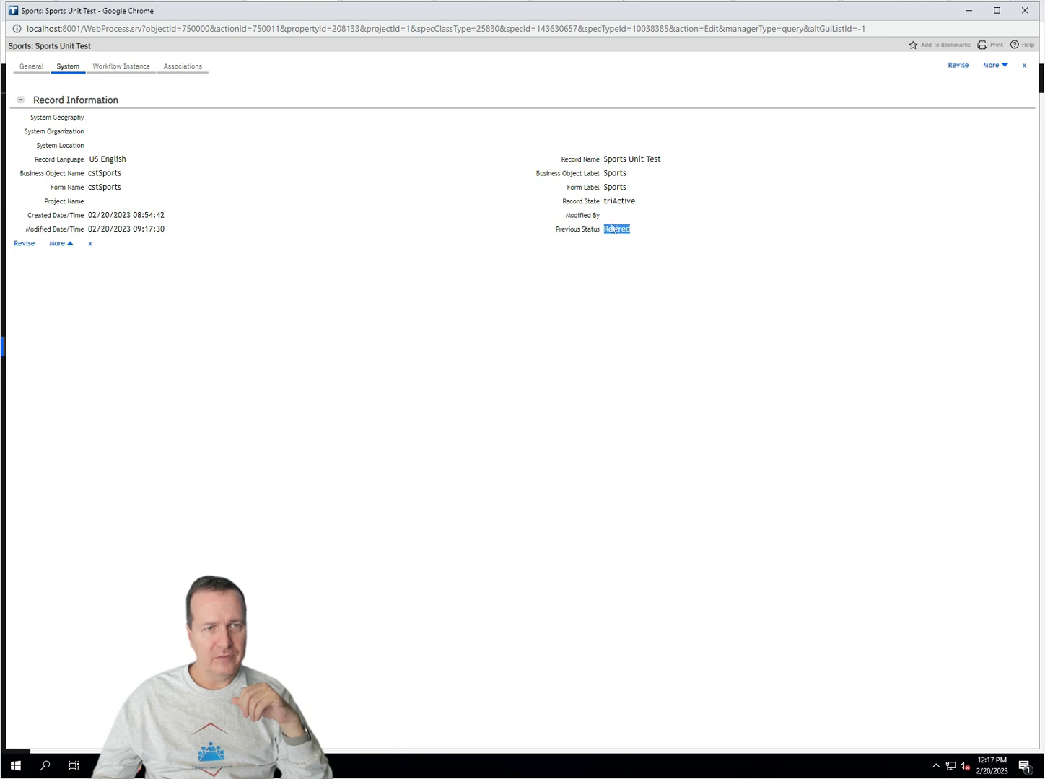
double_click(619, 200)
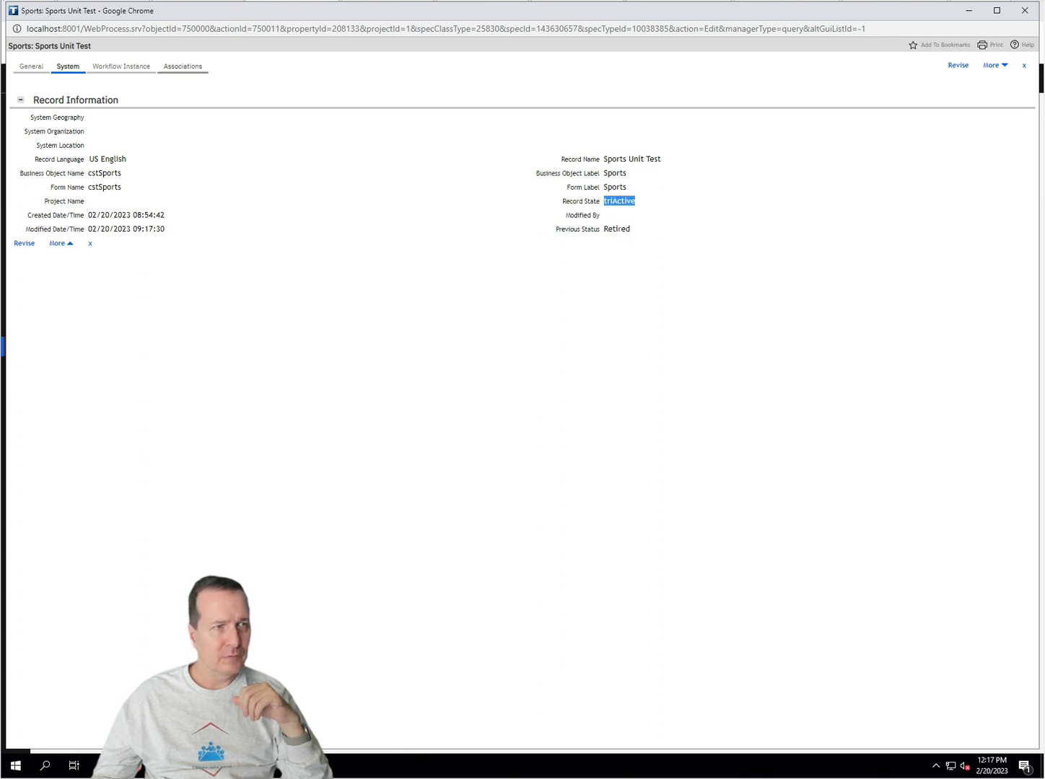
click(20, 70)
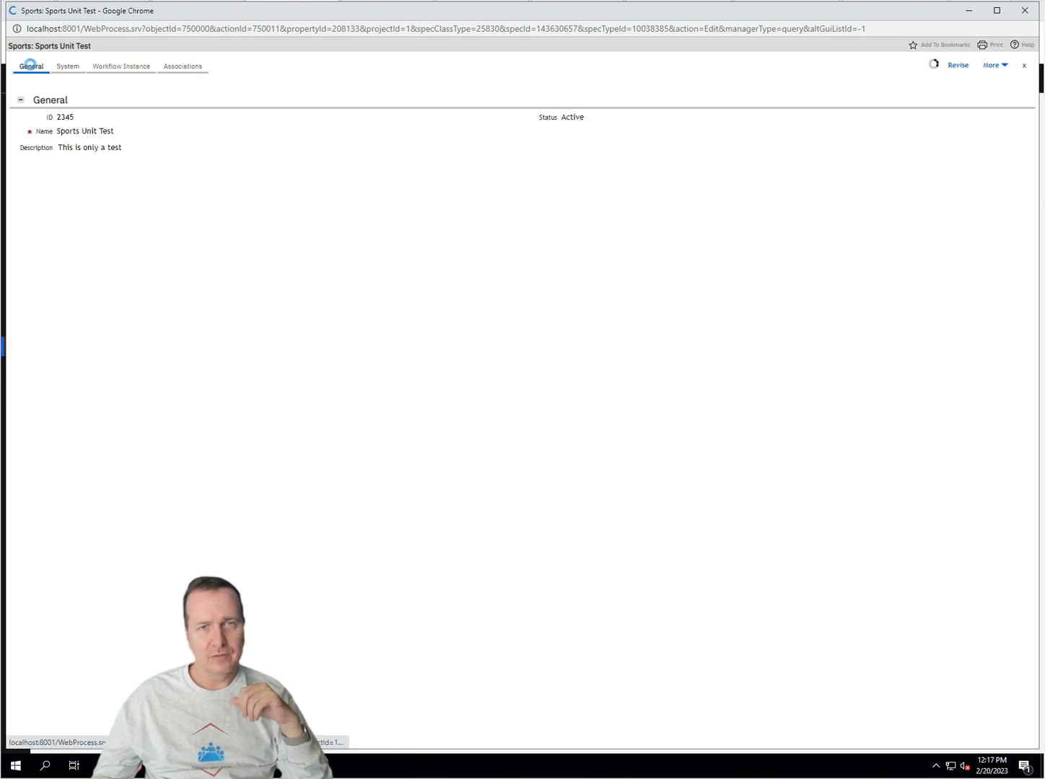
click(1002, 66)
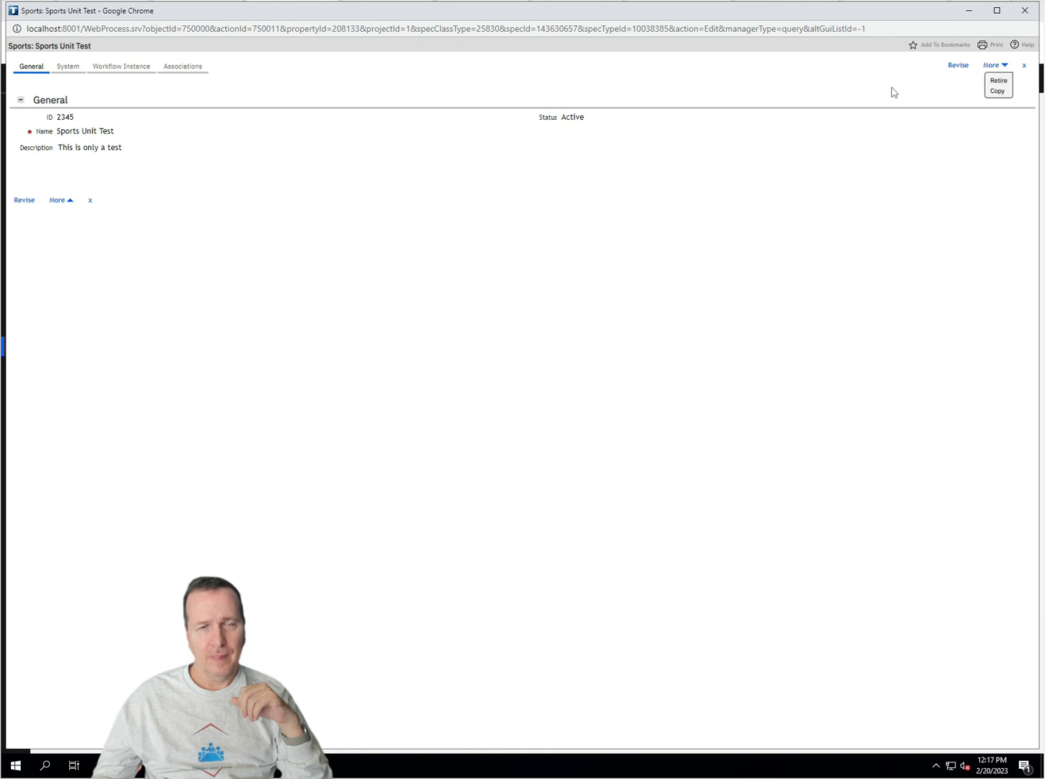
click(999, 91)
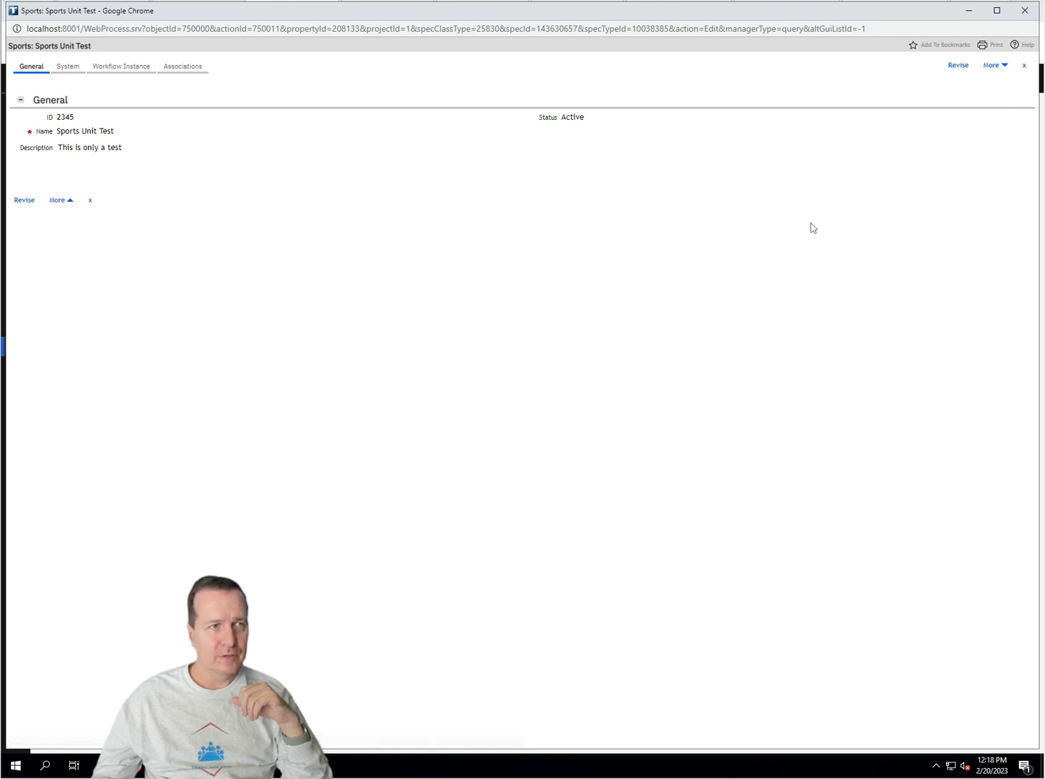
click(1004, 66)
click(1004, 67)
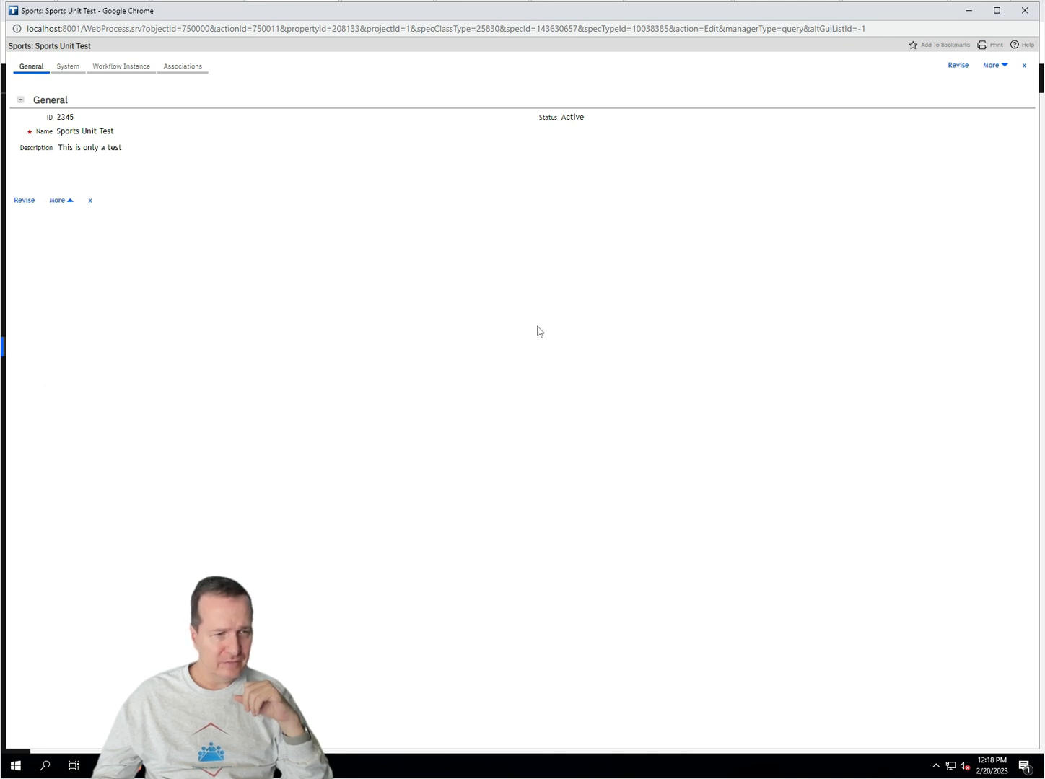
mouse_move(418, 730)
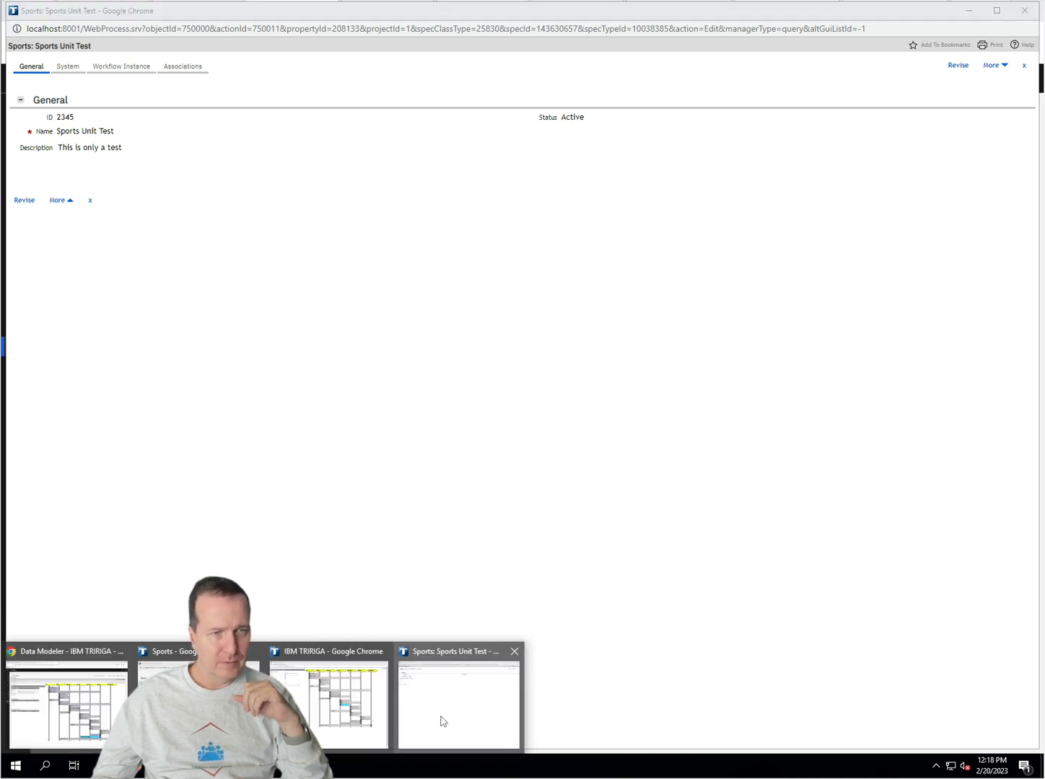
click(345, 722)
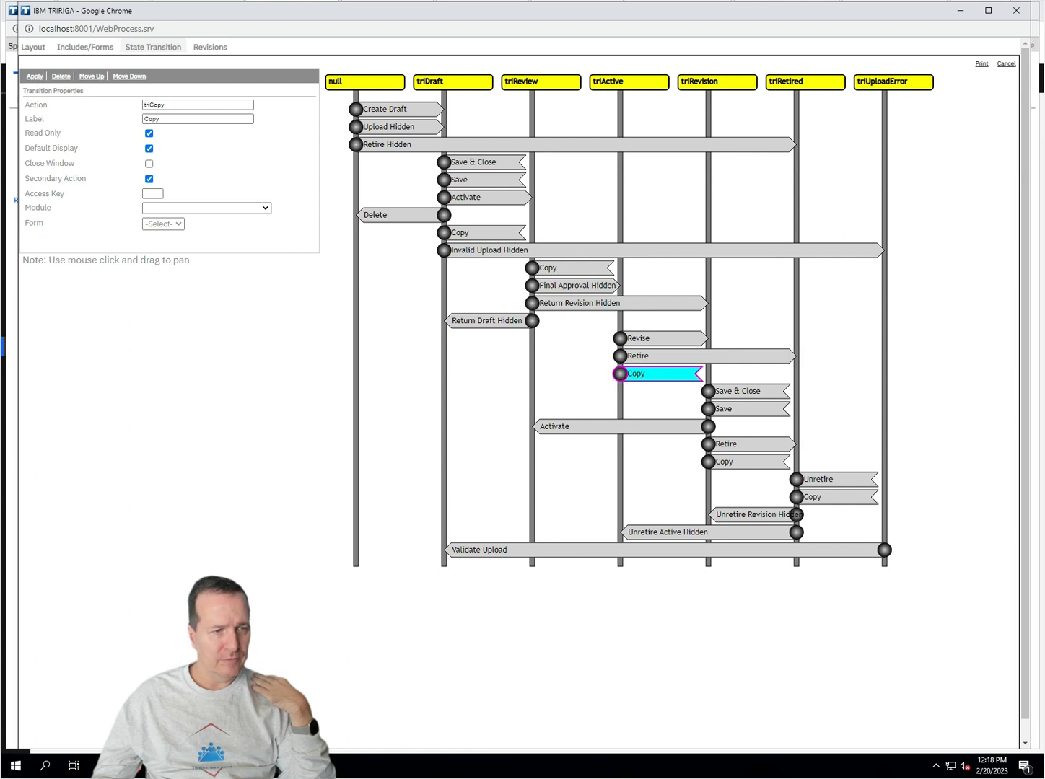
mouse_move(139, 767)
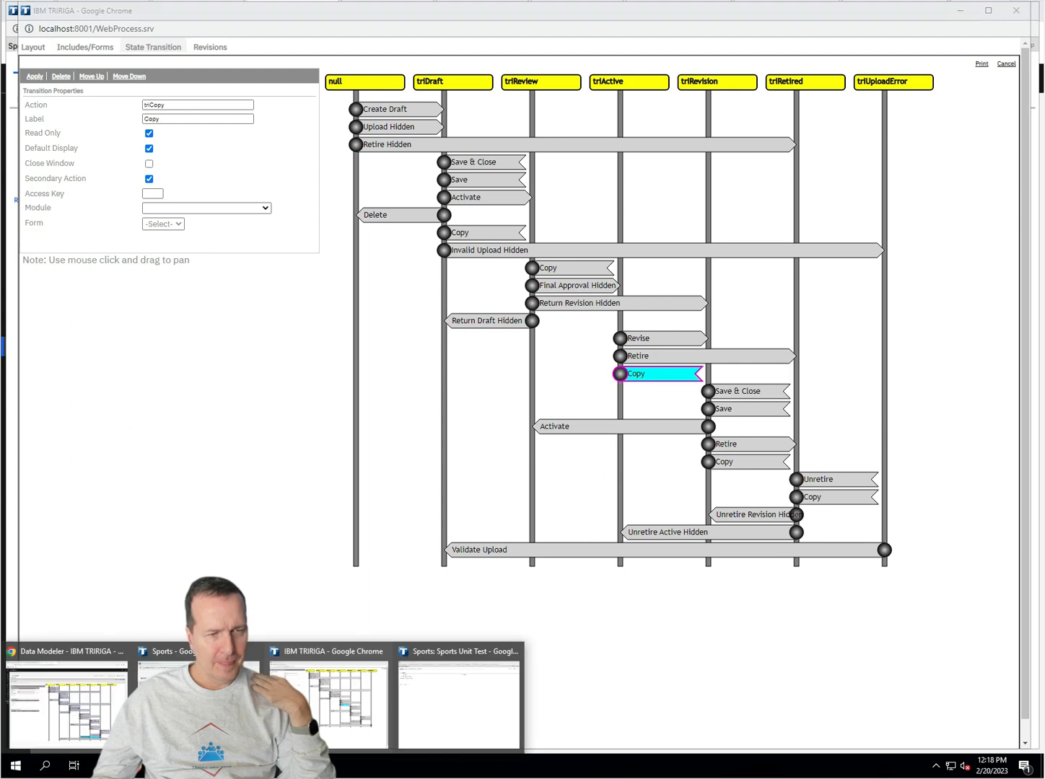
click(409, 725)
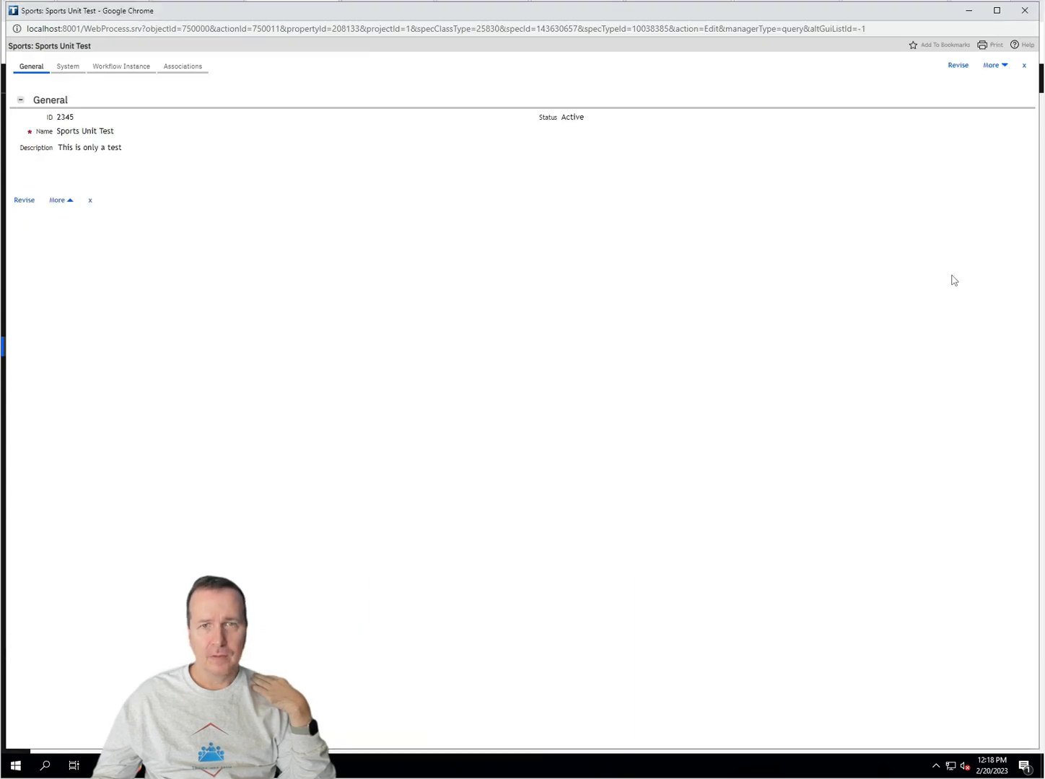
Step: Revise the Sports Unit Test record, then save and close it
click(999, 68)
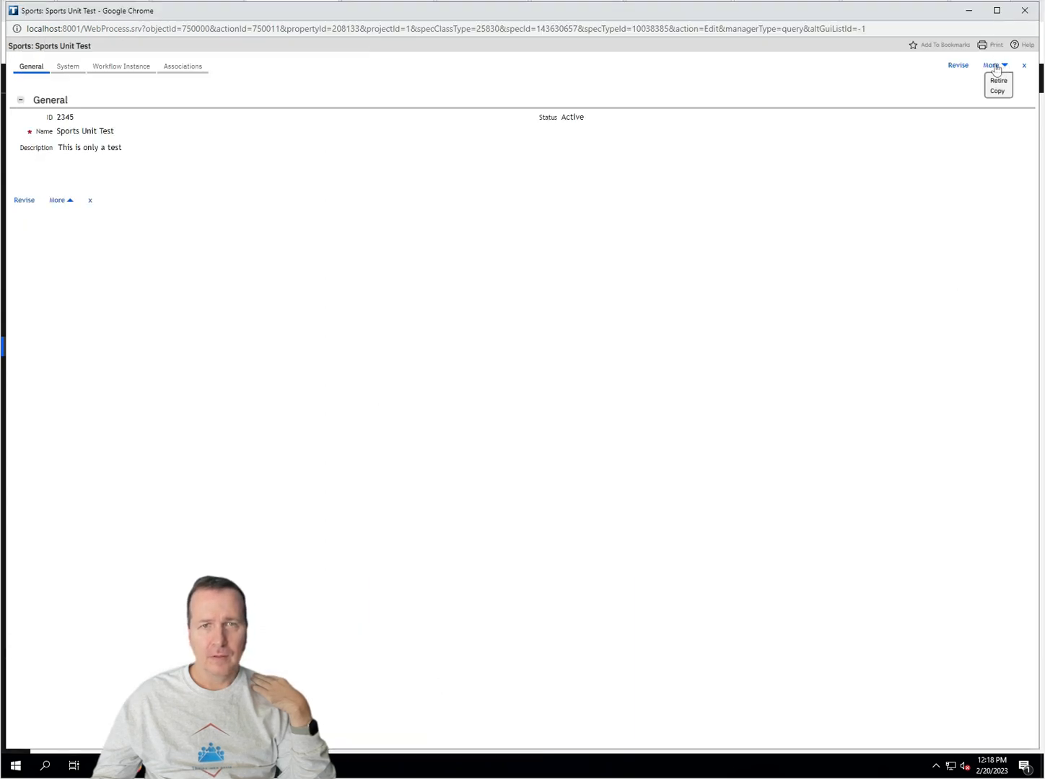
click(959, 67)
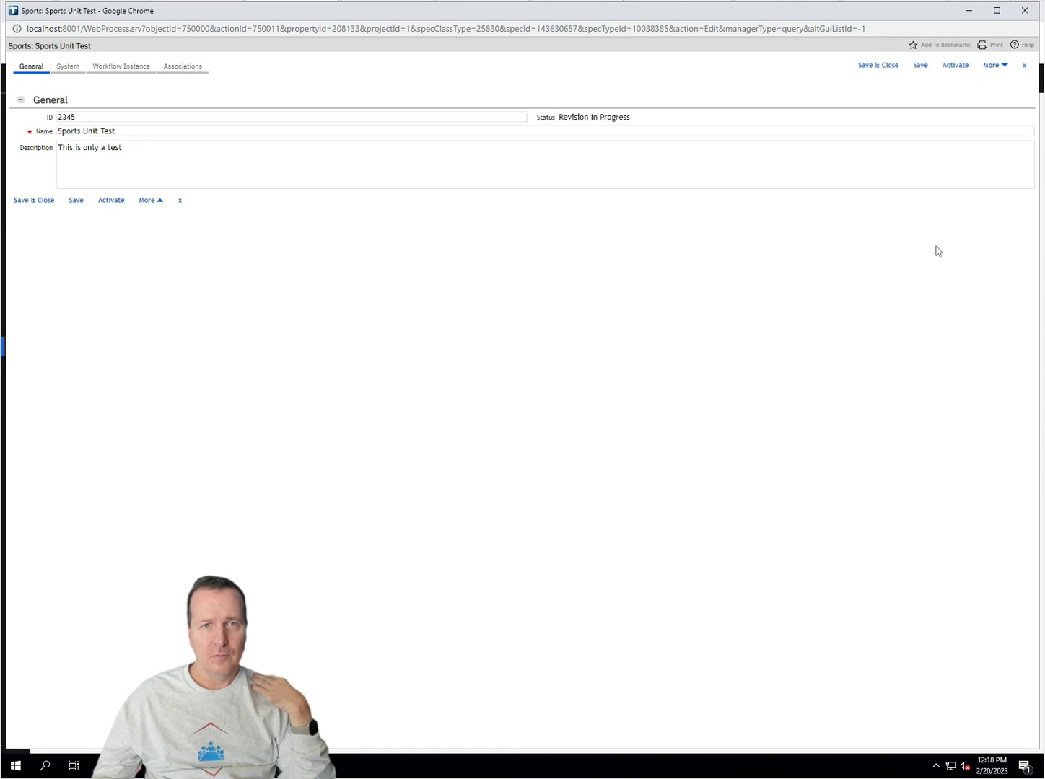
click(891, 68)
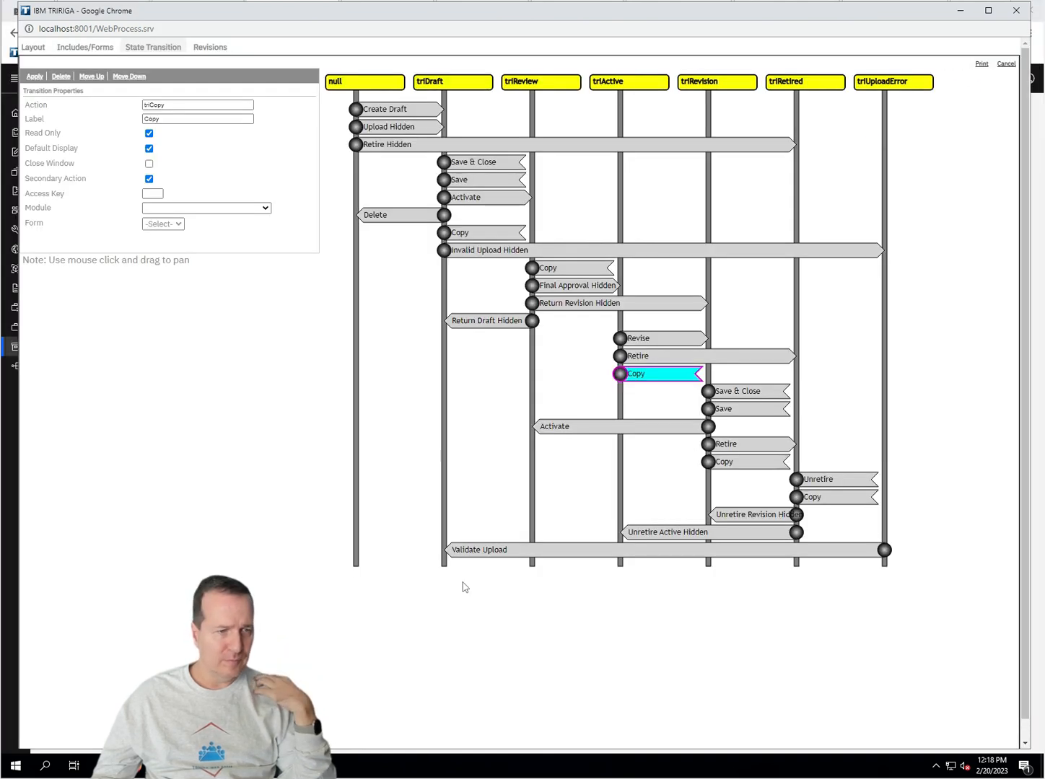
Step: Reopen record 2345 from the Sports list, save it, and view its system information
click(137, 766)
click(194, 700)
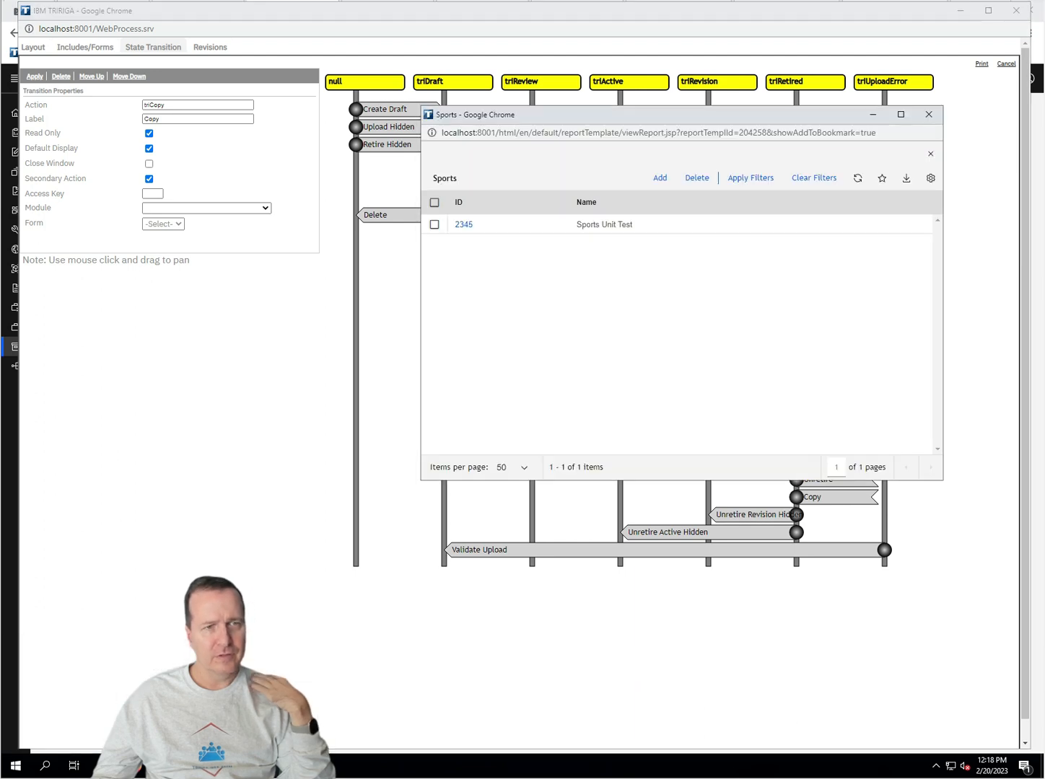
click(464, 230)
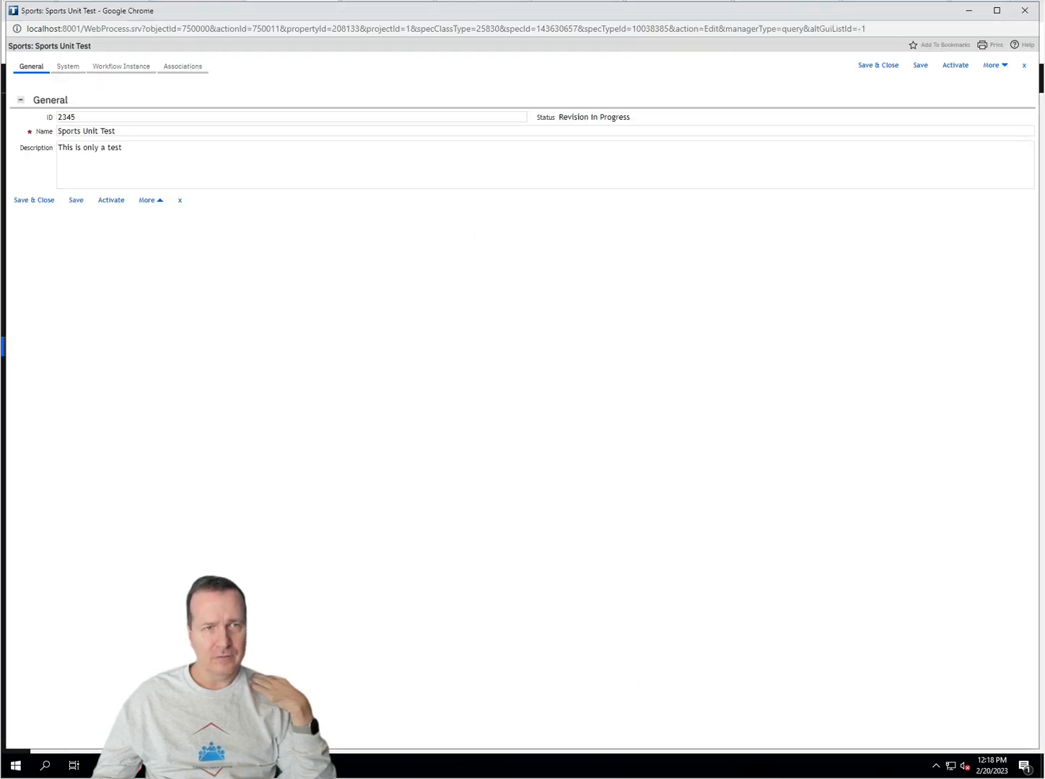
click(922, 67)
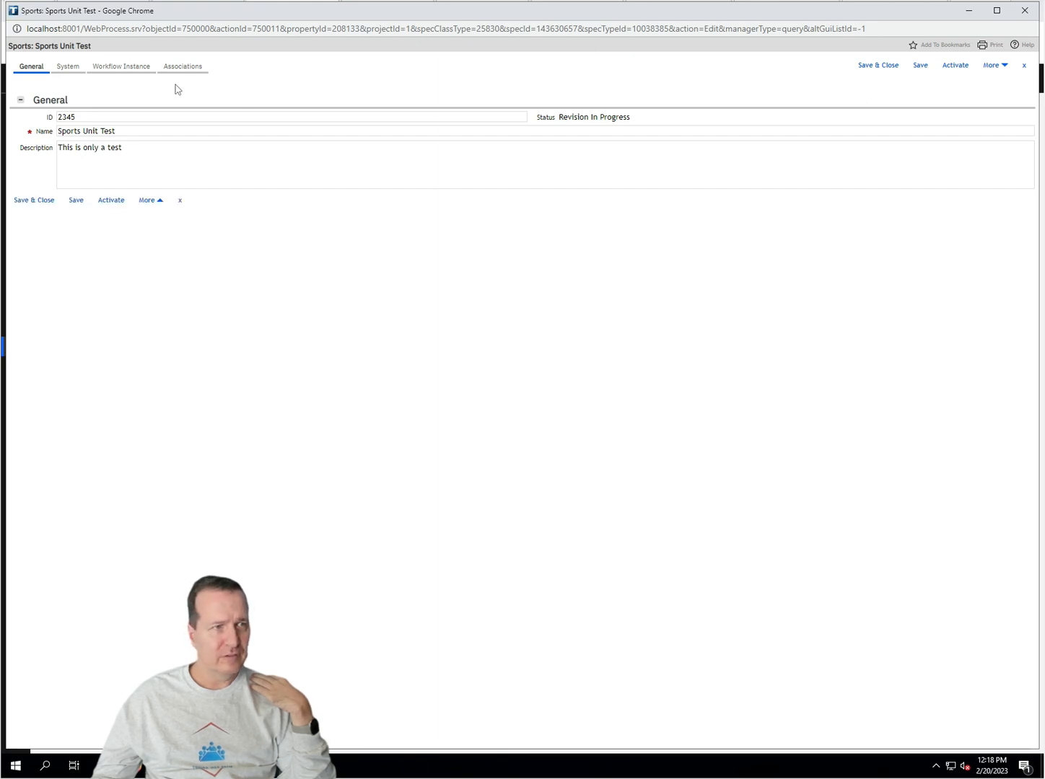
click(67, 65)
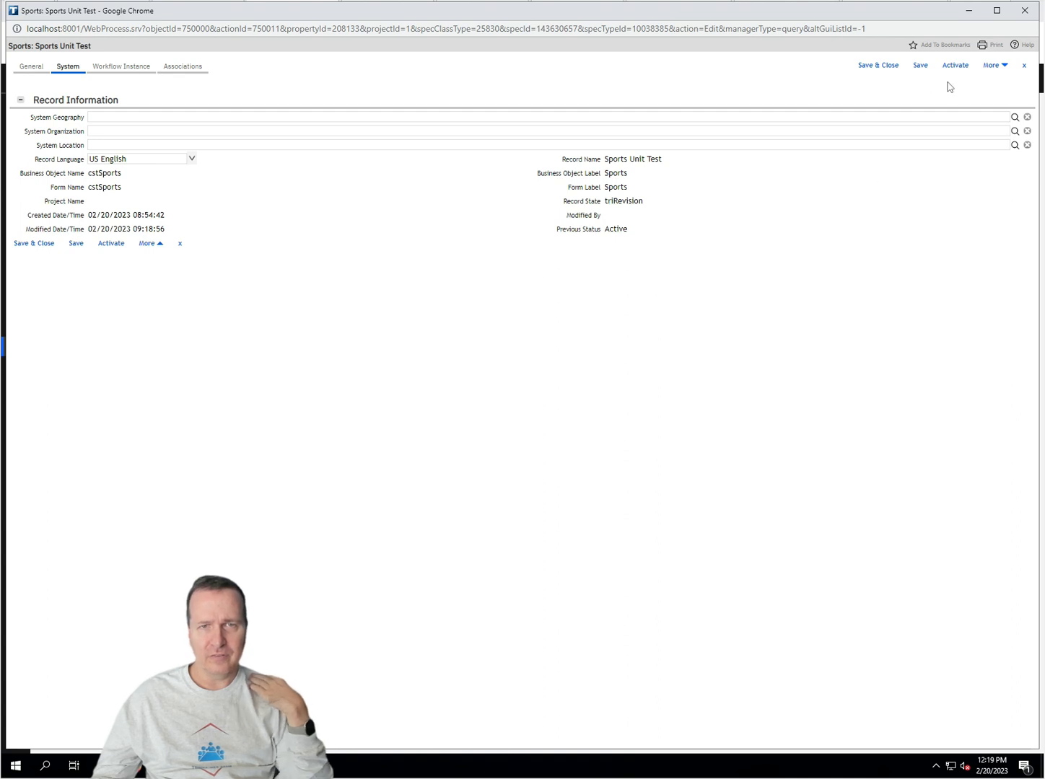
Step: Copy the record, then retire it from the General tab's More actions
click(994, 65)
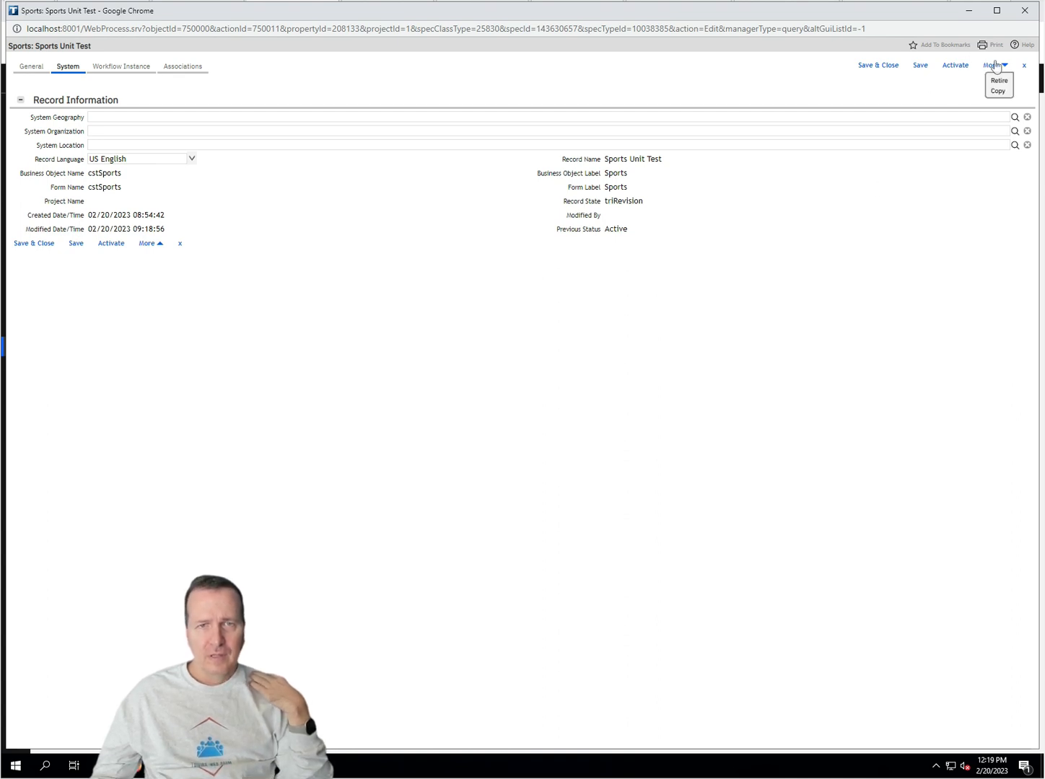
click(997, 92)
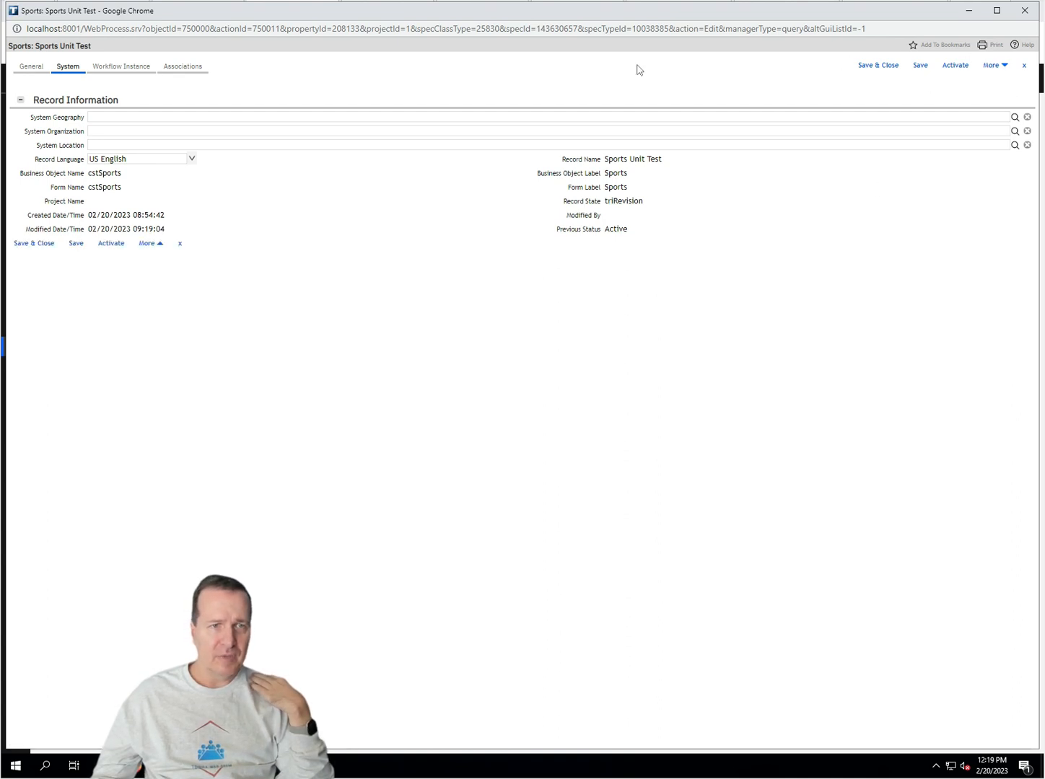
click(29, 66)
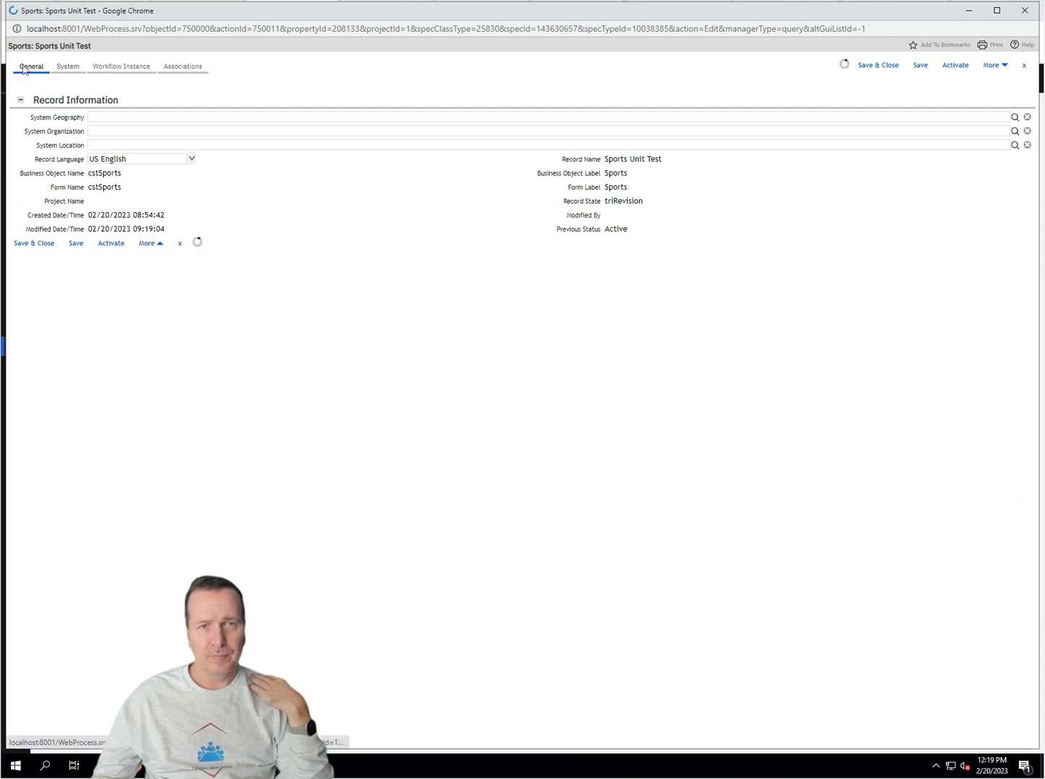
click(999, 68)
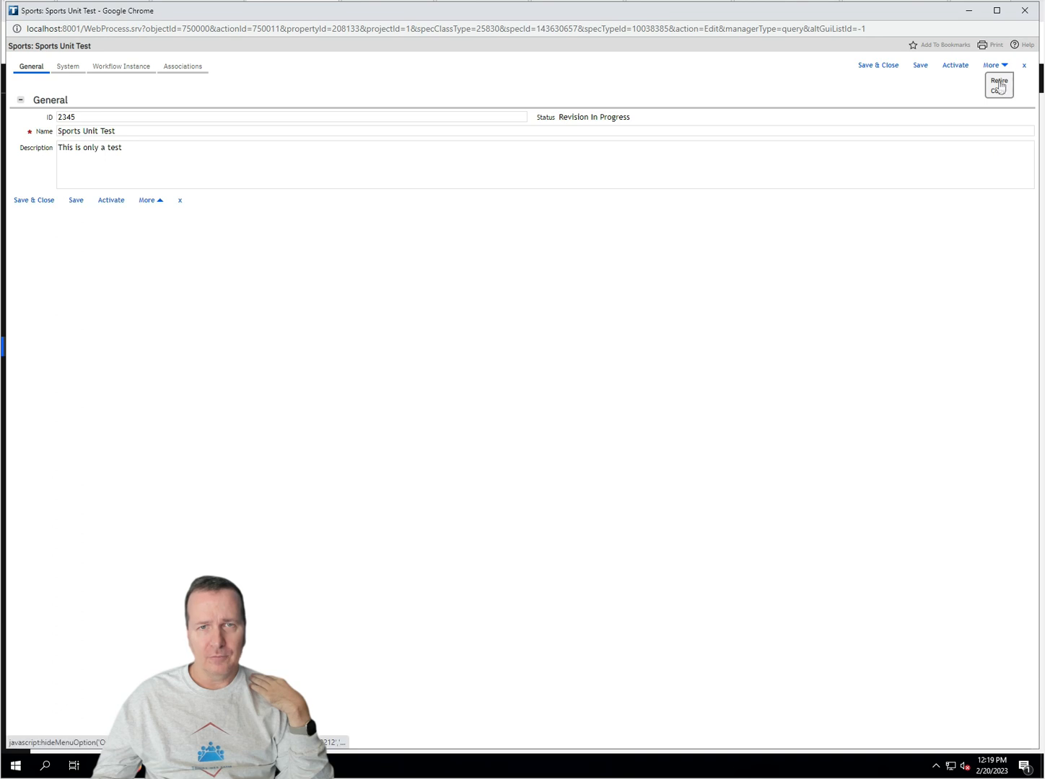
click(998, 87)
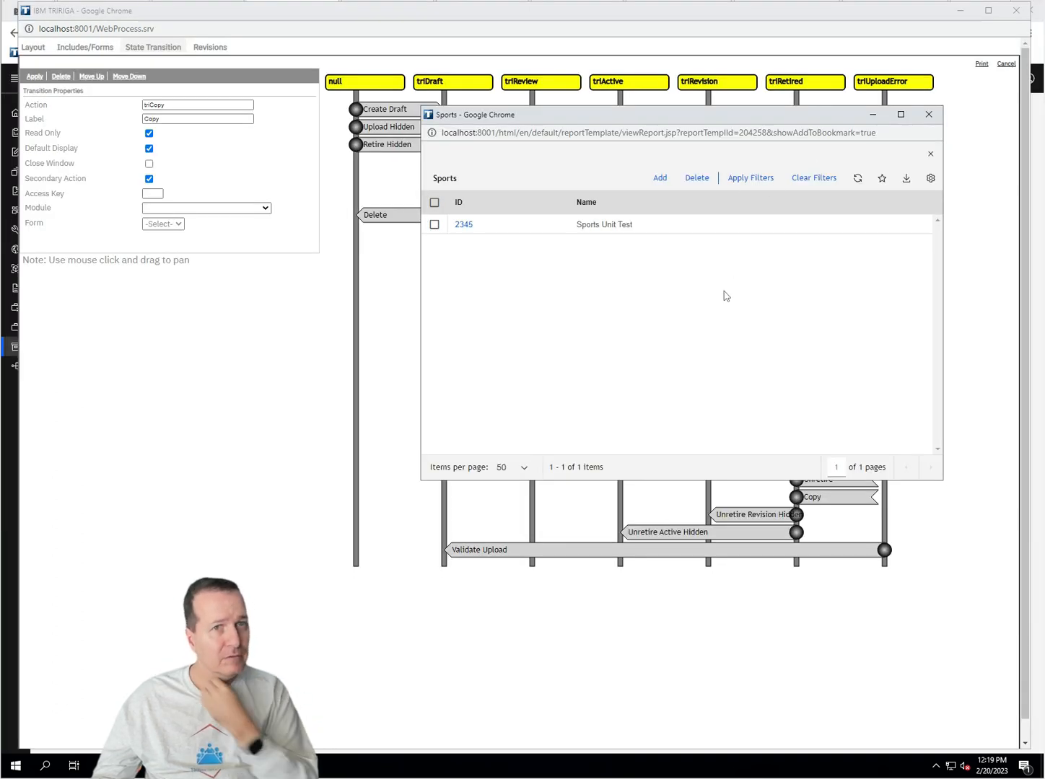
Step: Reopen record 2345 as Retired and inspect its Unretire, Copy, Unretire Revision Hidden and Unretire Active Hidden transitions
click(467, 226)
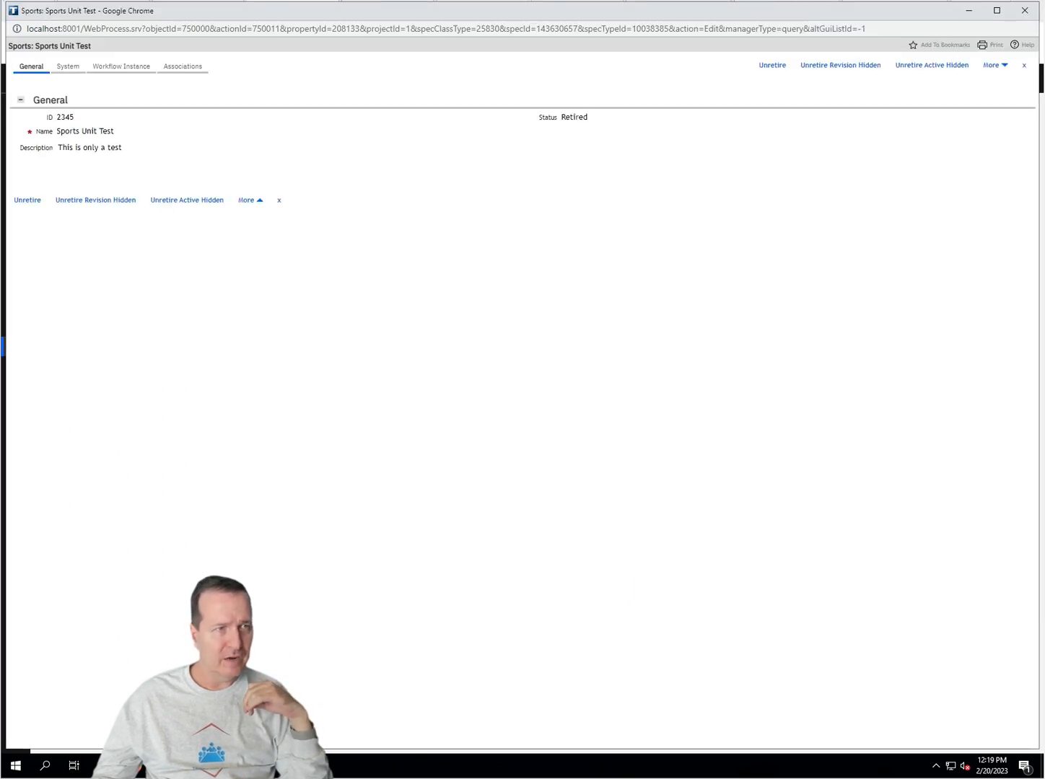
double_click(575, 117)
mouse_move(130, 765)
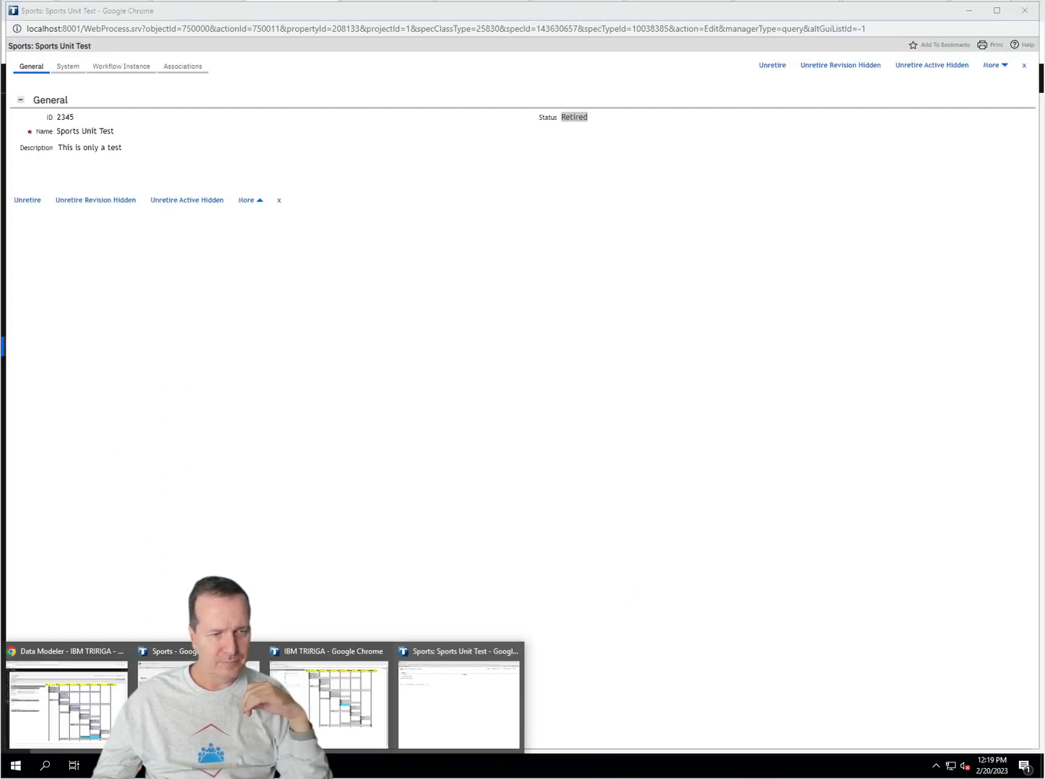
click(346, 718)
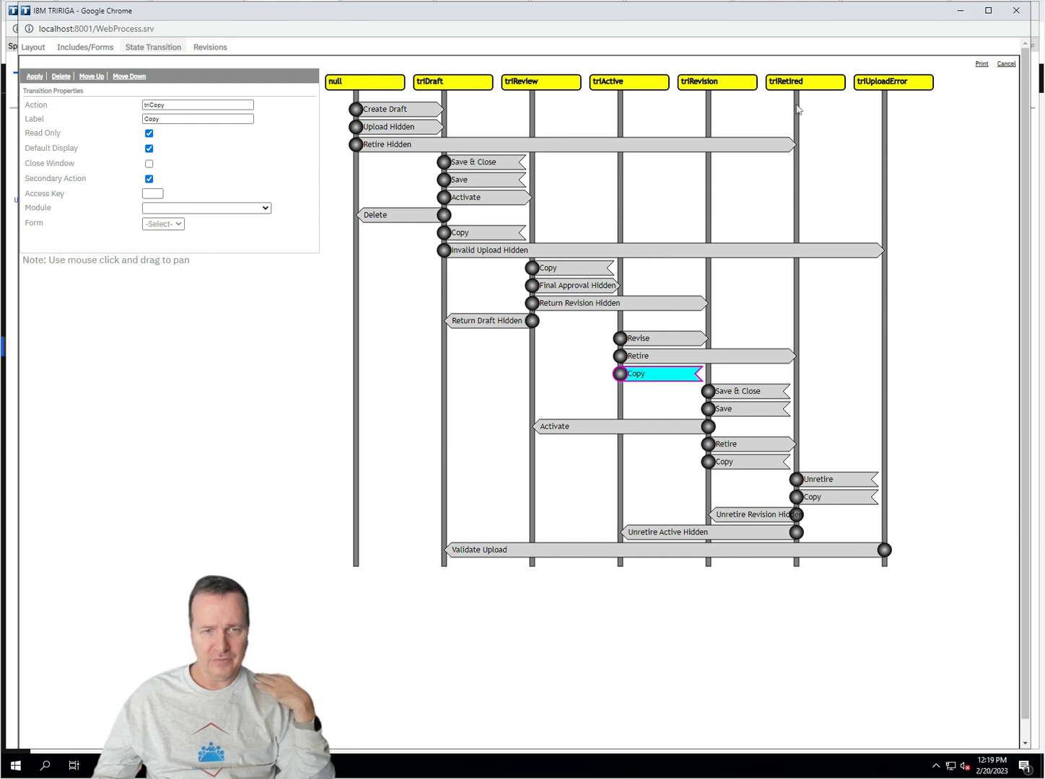
click(829, 479)
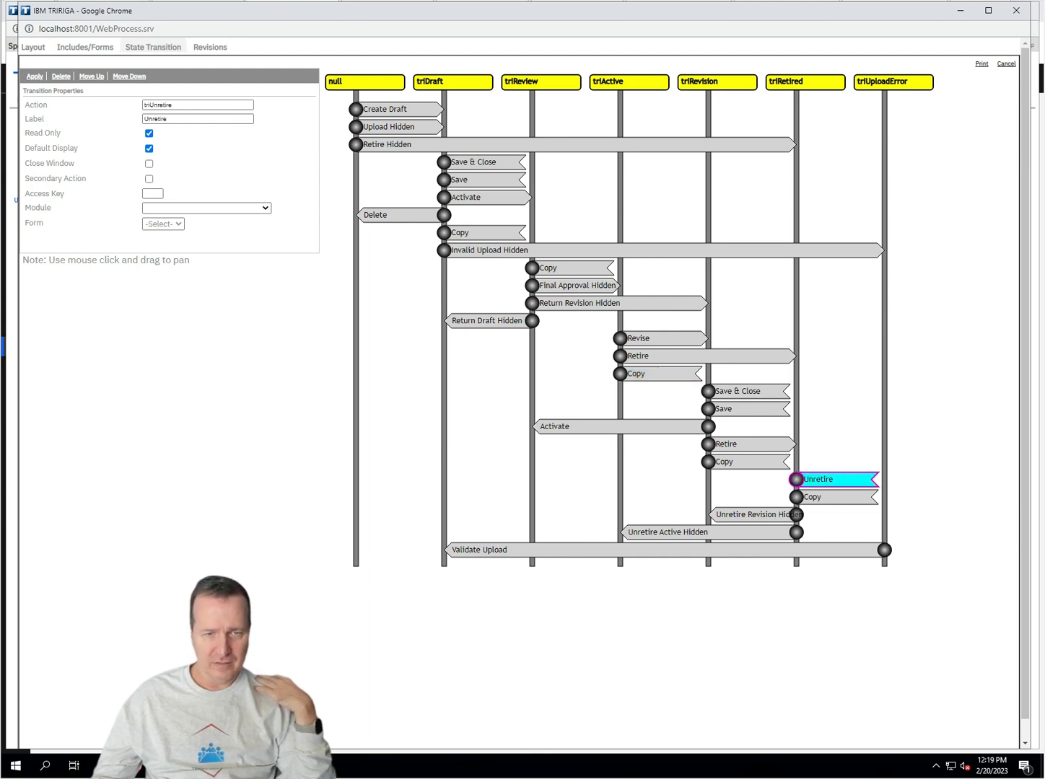
click(830, 498)
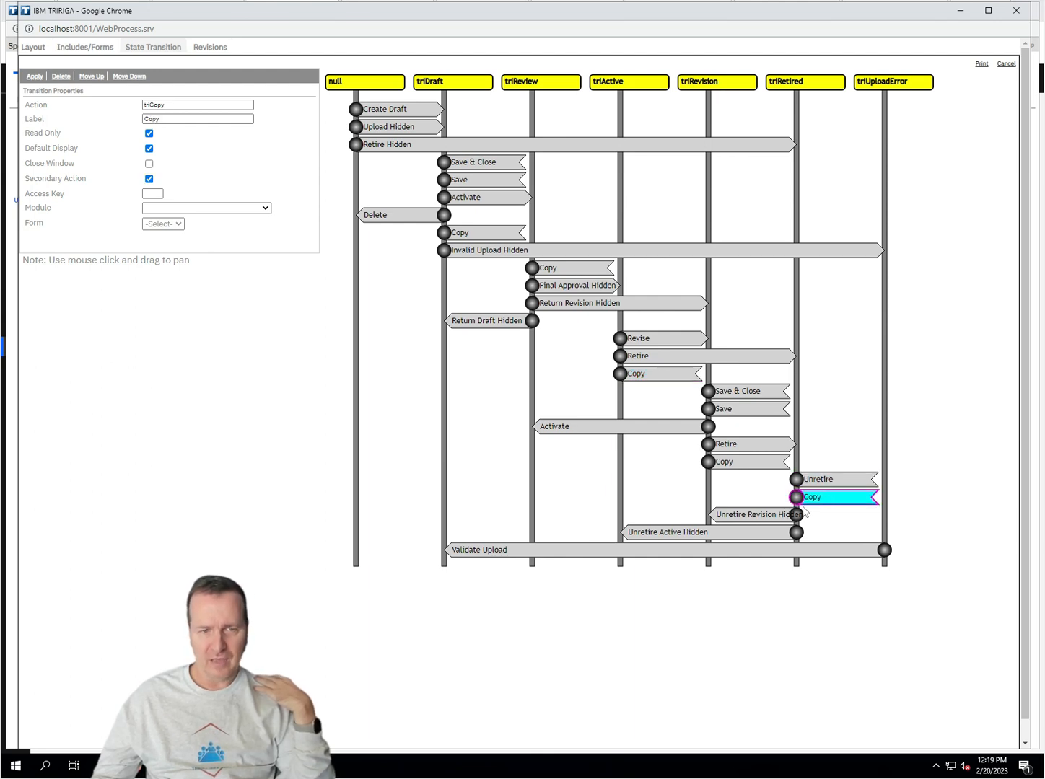
click(756, 517)
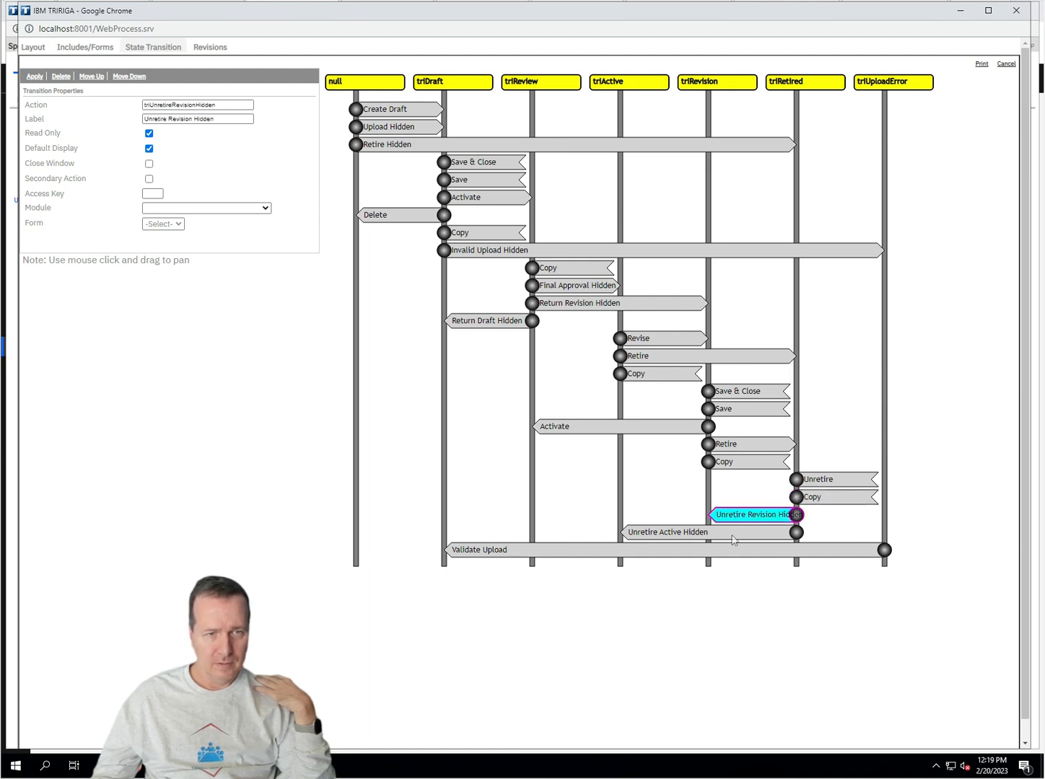
click(626, 538)
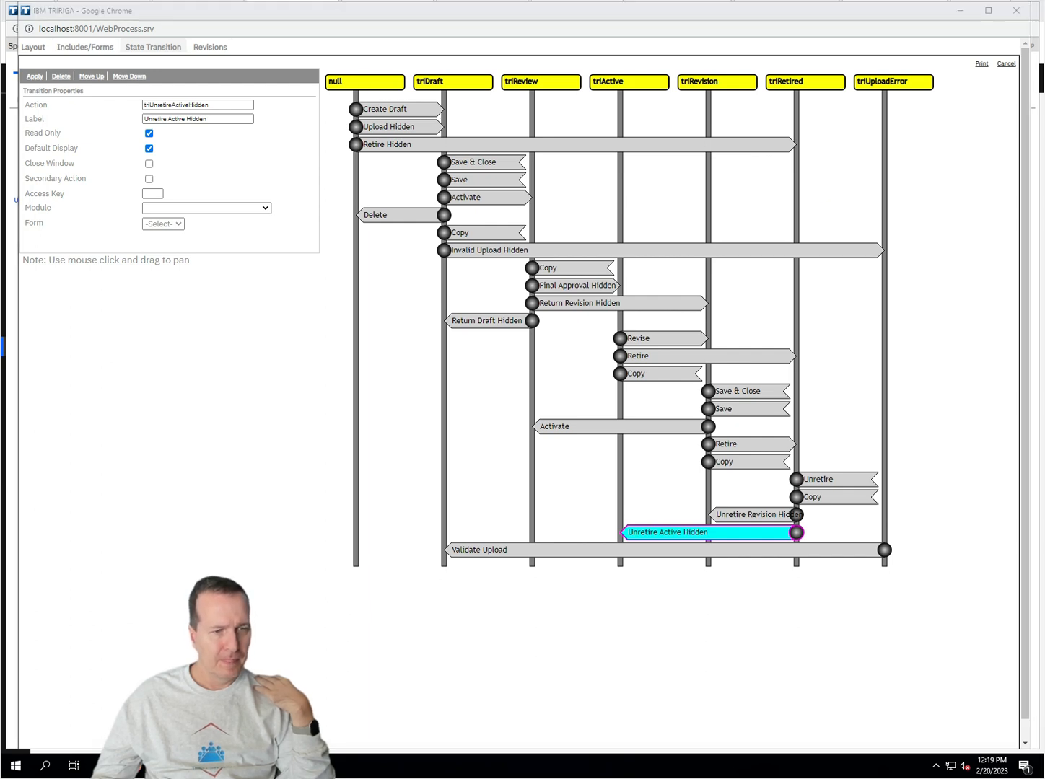
mouse_move(209, 765)
click(431, 713)
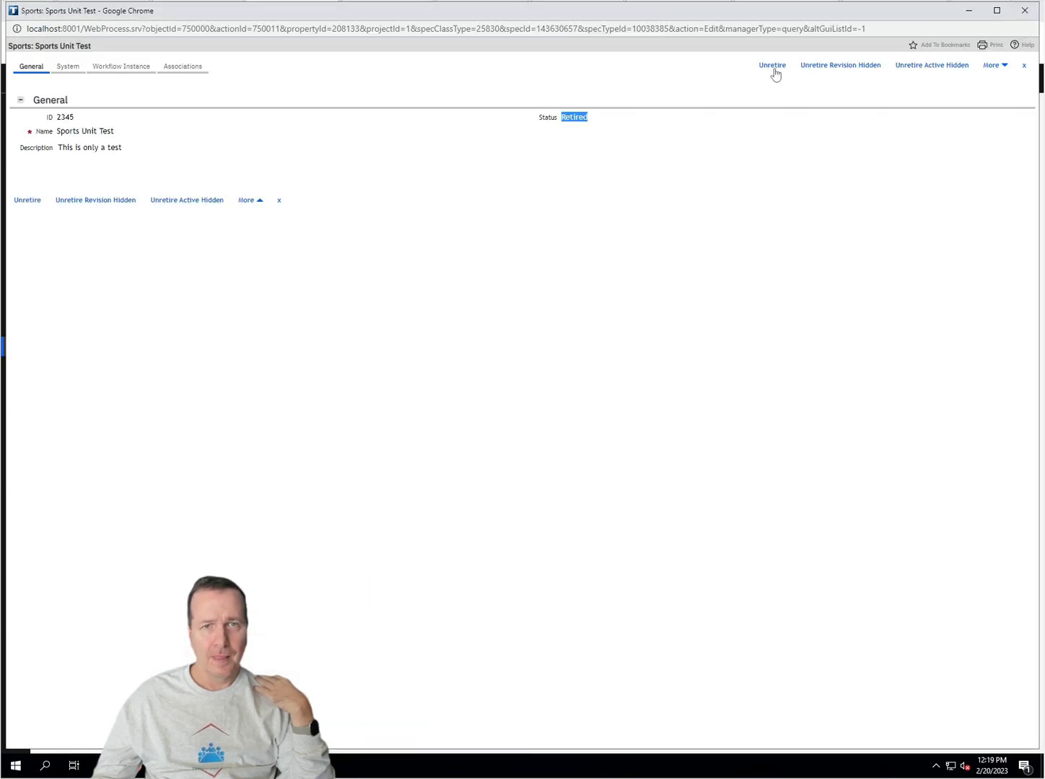
click(990, 65)
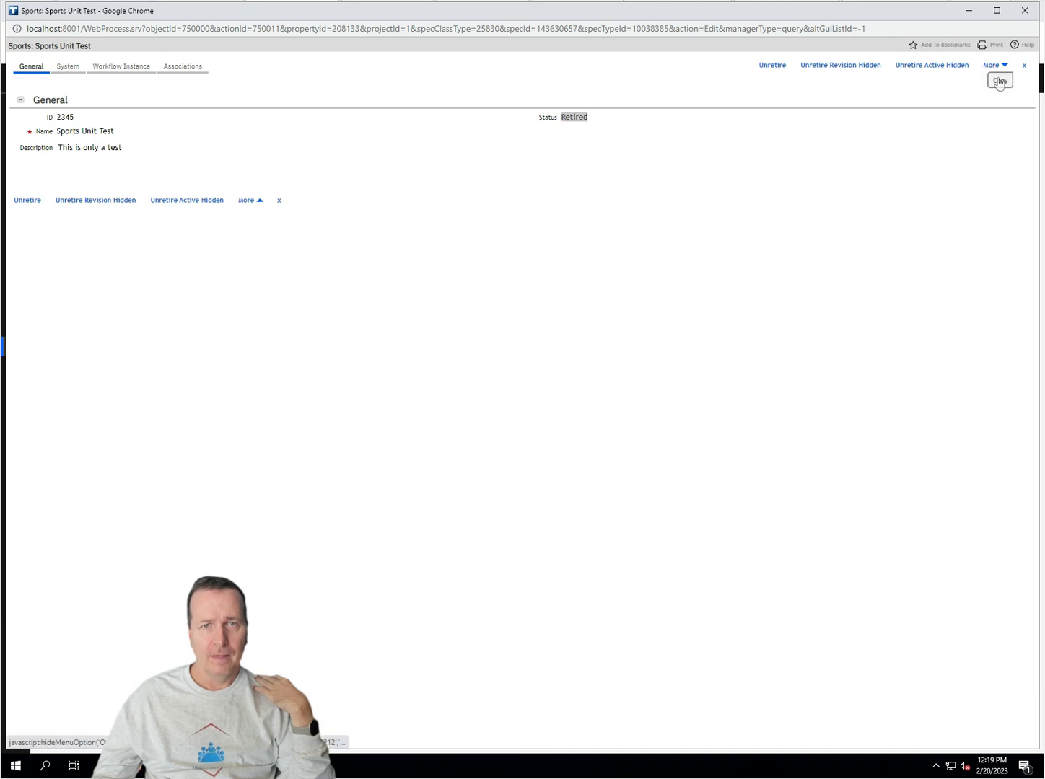
click(999, 81)
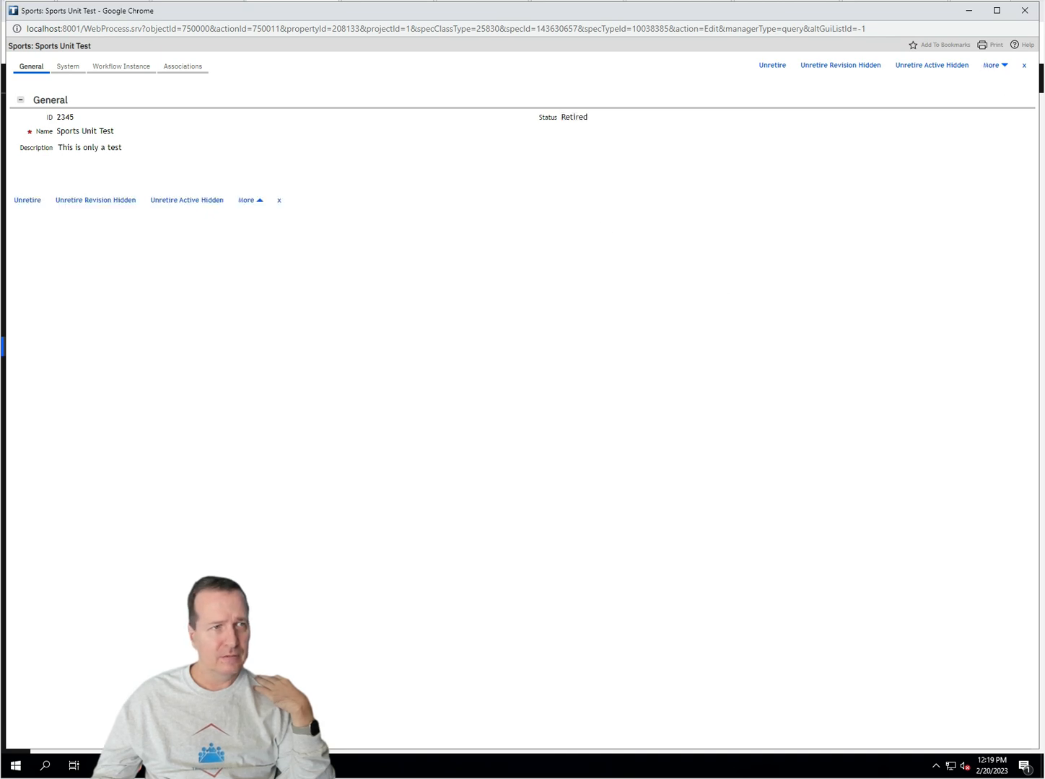
click(83, 64)
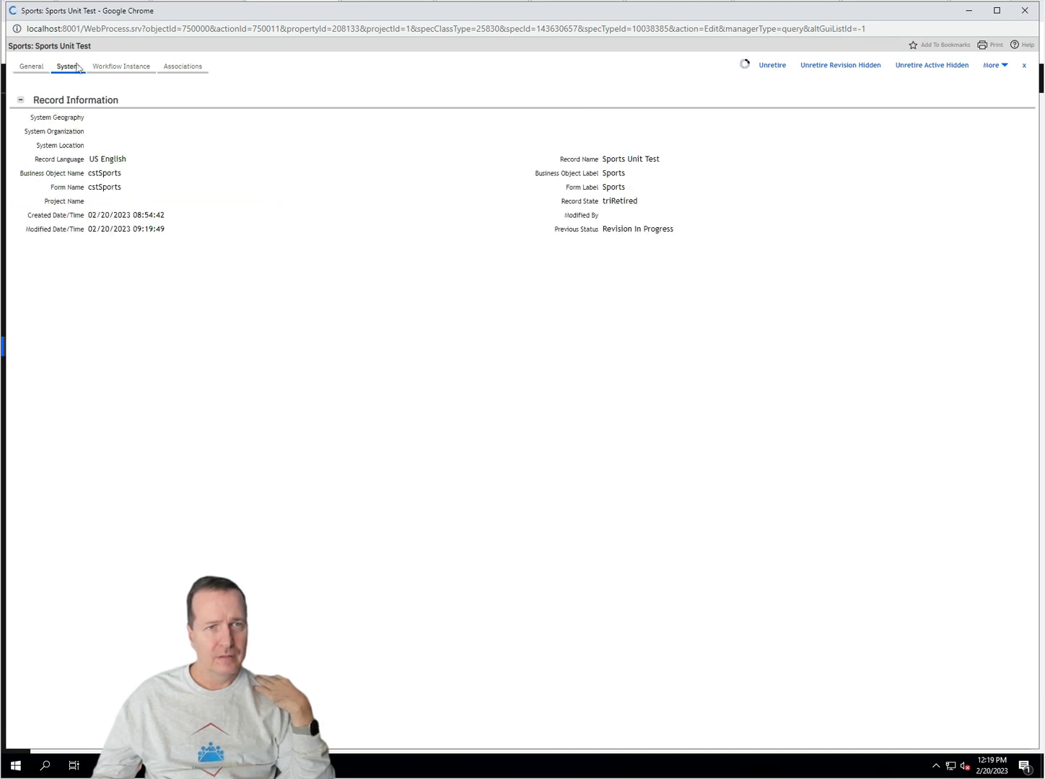
click(30, 66)
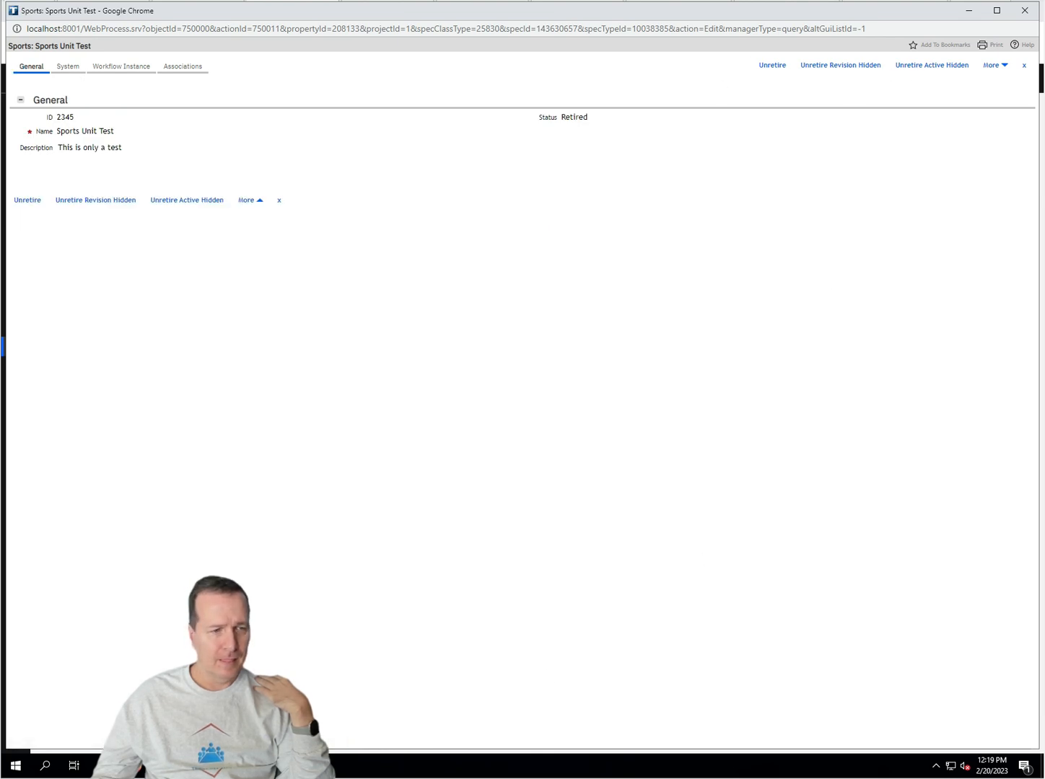
Step: After checking Unretire Active Hidden in the diagram, unretire the record straight to Active
click(160, 767)
click(342, 727)
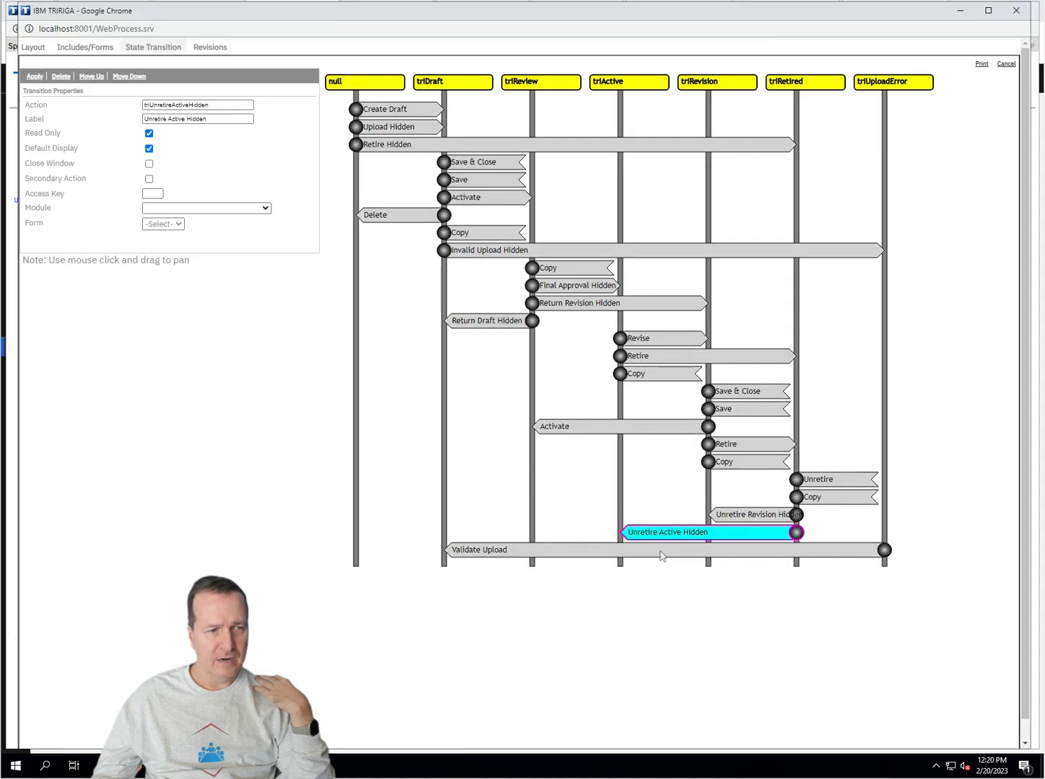
mouse_move(160, 767)
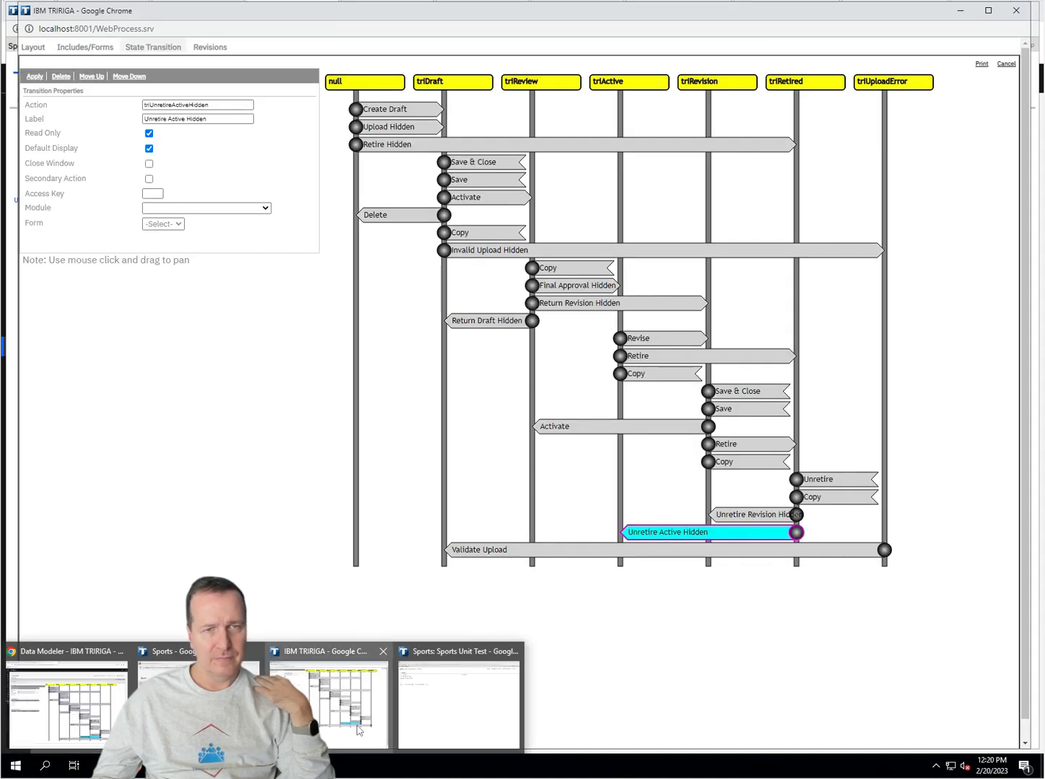
click(448, 716)
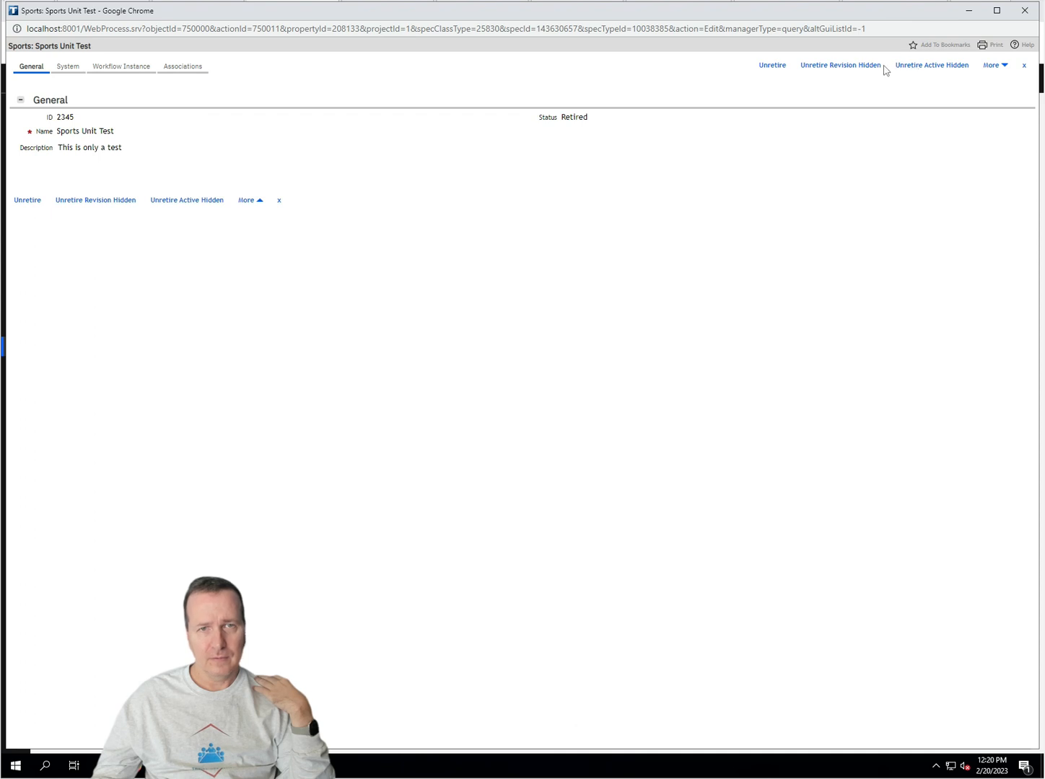
click(929, 65)
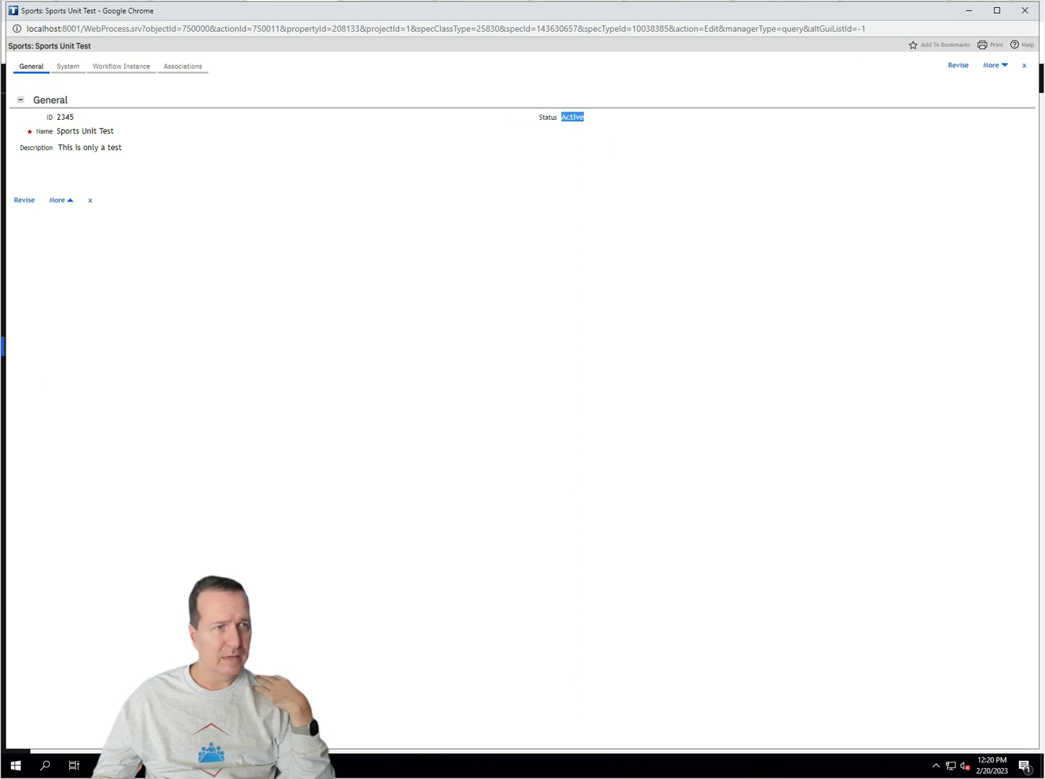
Step: On the System tab, confirm Record State triActive and Previous Status Retired
click(71, 67)
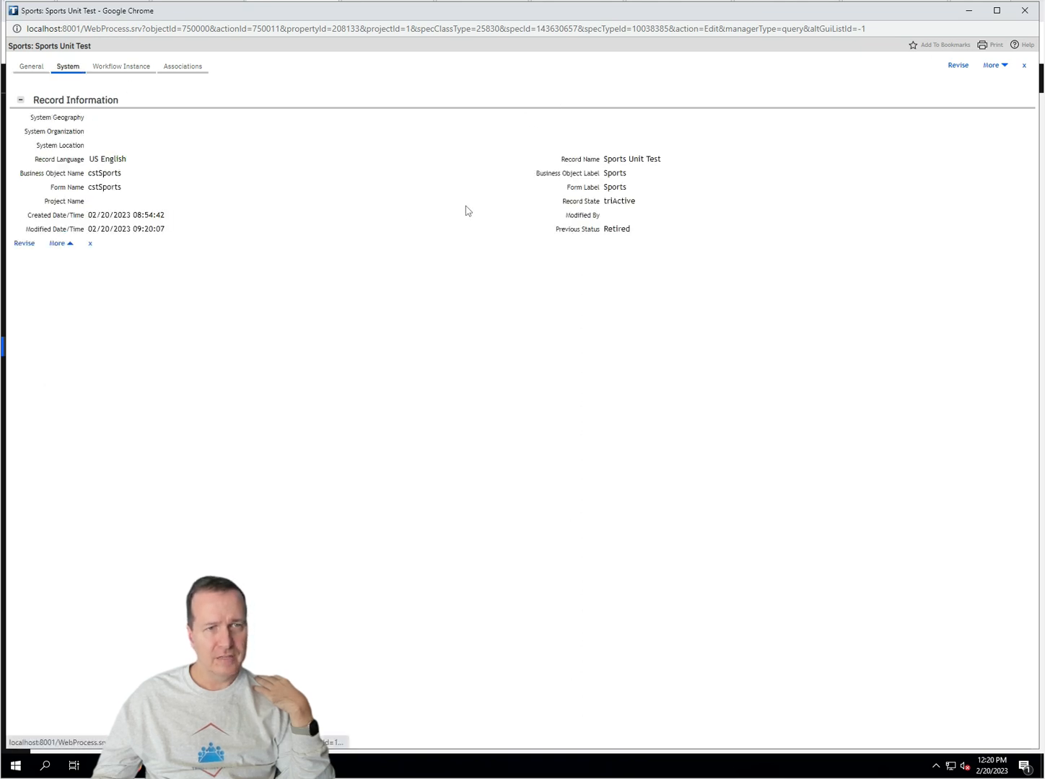
double_click(619, 202)
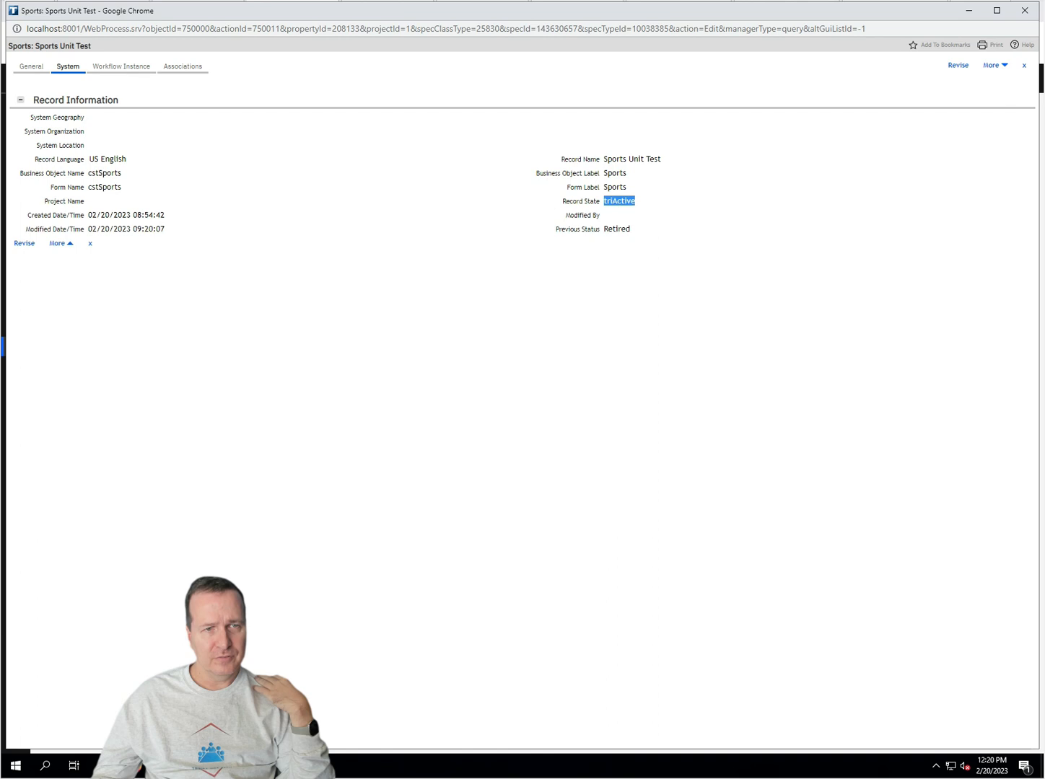
double_click(617, 228)
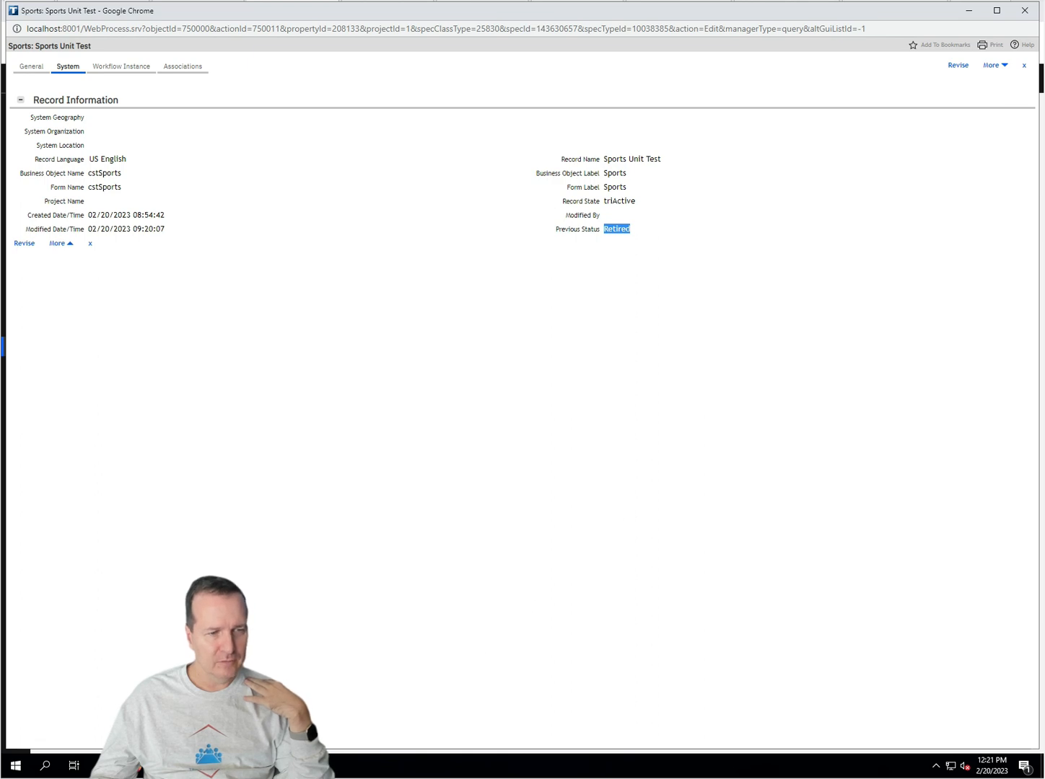
Step: Revise cstSports from its Layout, then reselect the Upload Hidden transition in the State Transition diagram
mouse_move(131, 765)
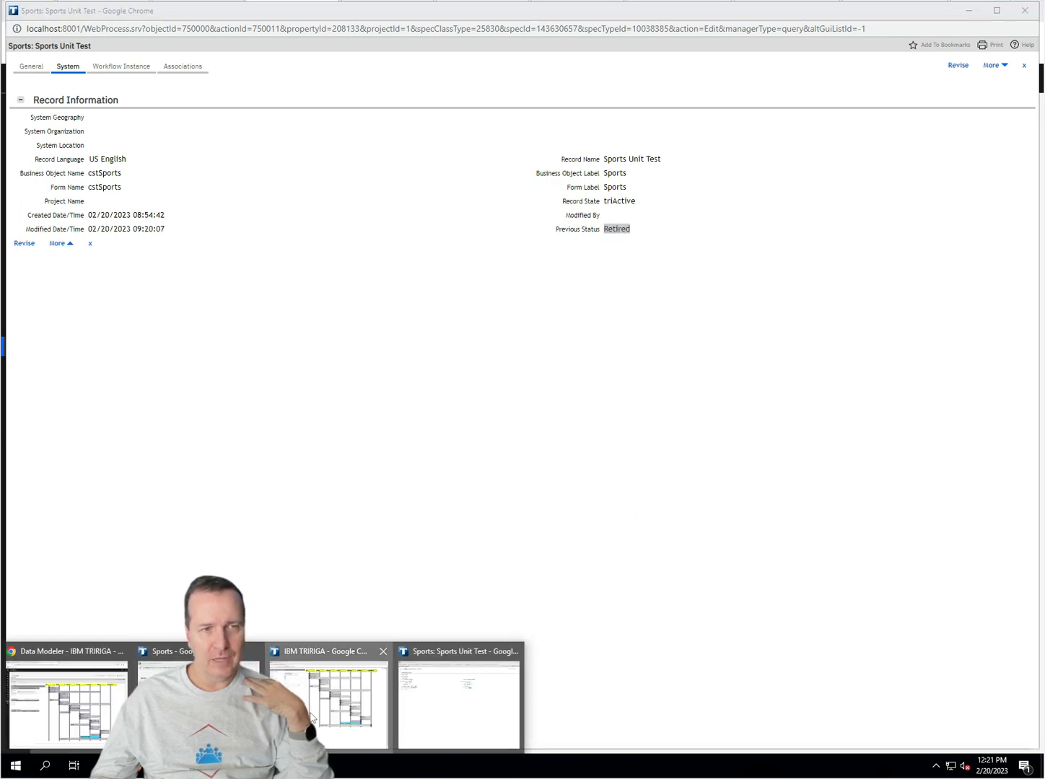
click(311, 717)
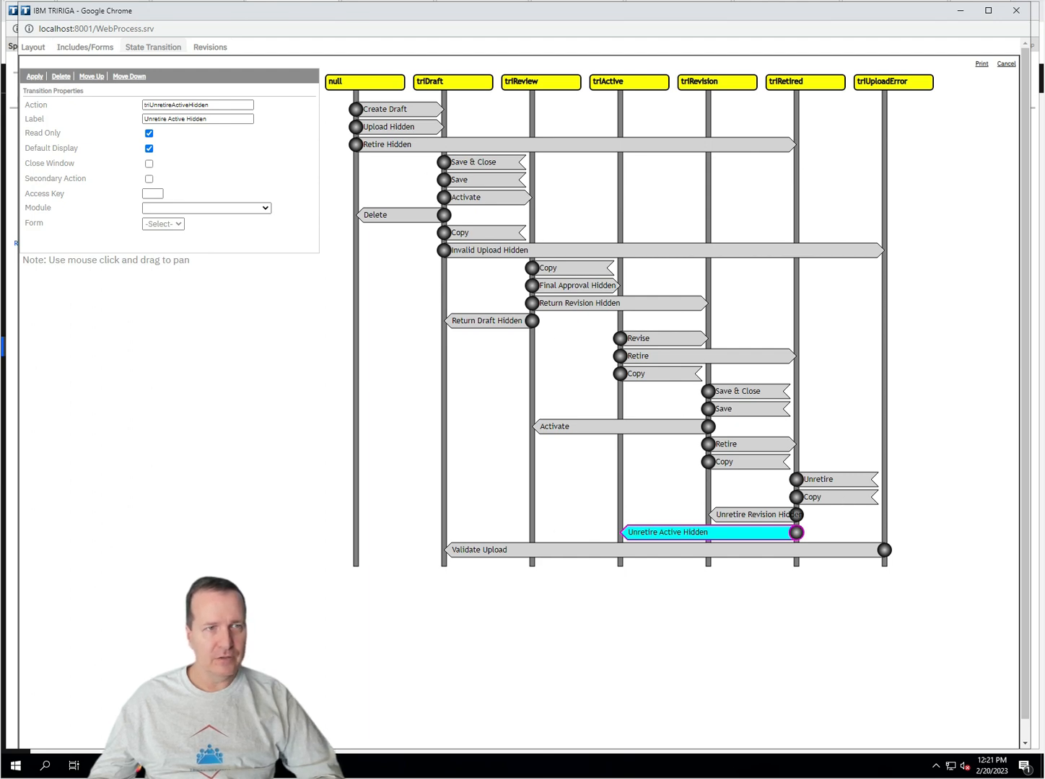
click(393, 126)
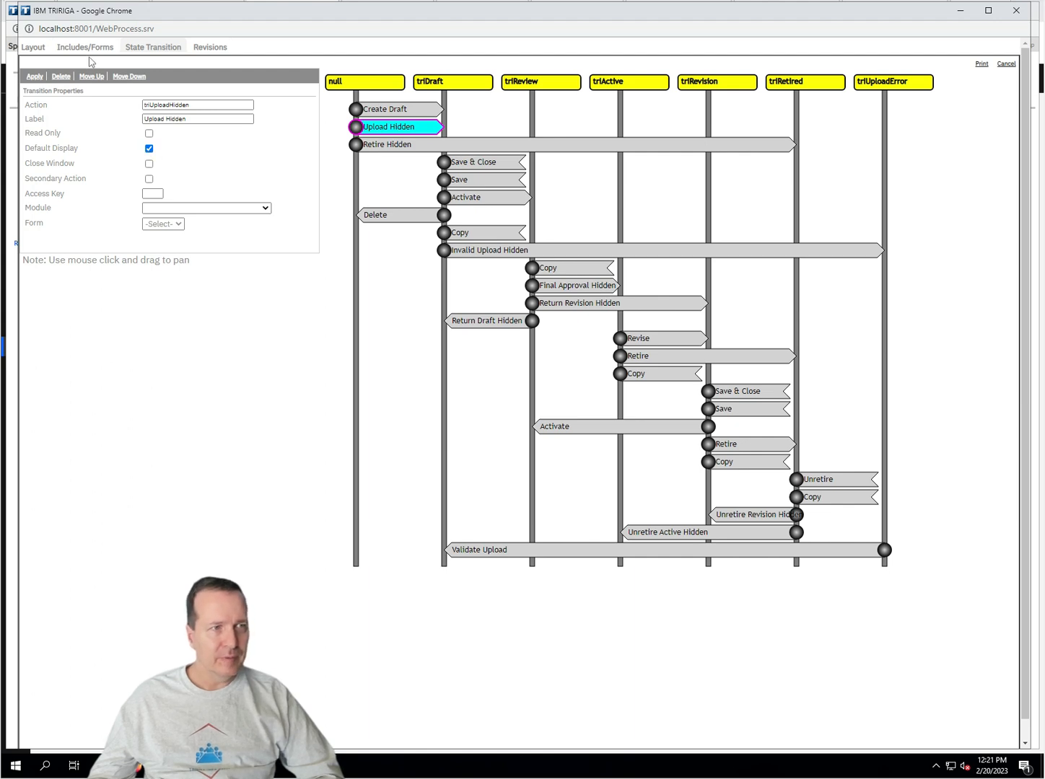
click(43, 48)
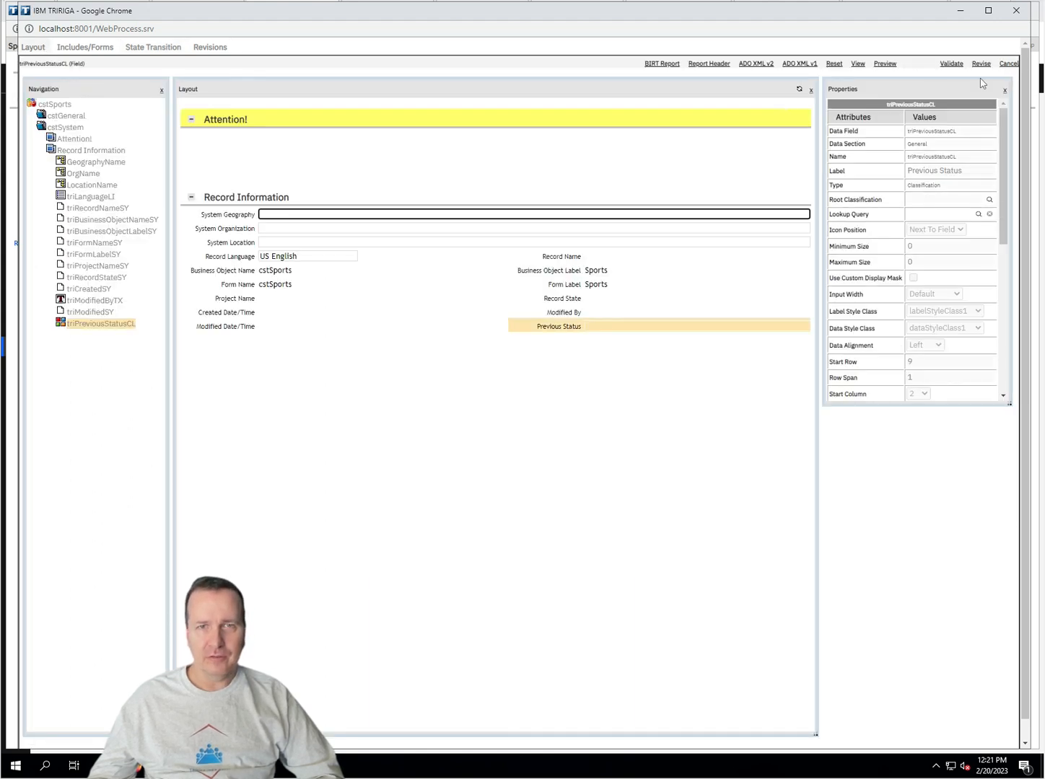
click(989, 63)
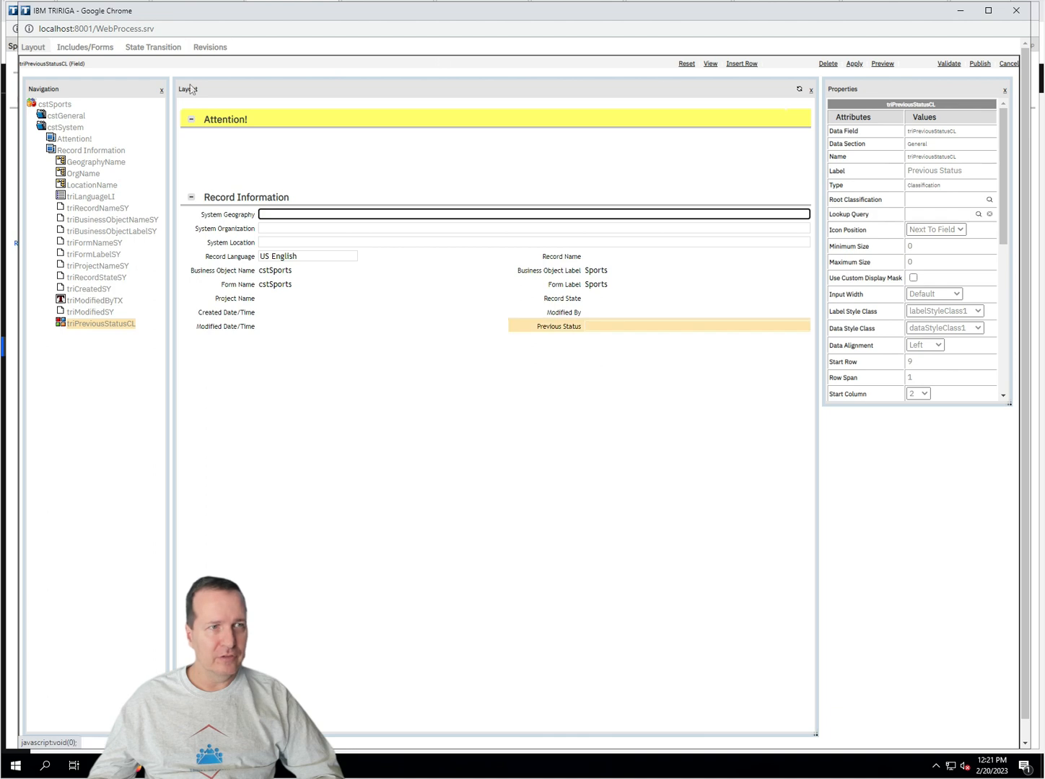
click(155, 48)
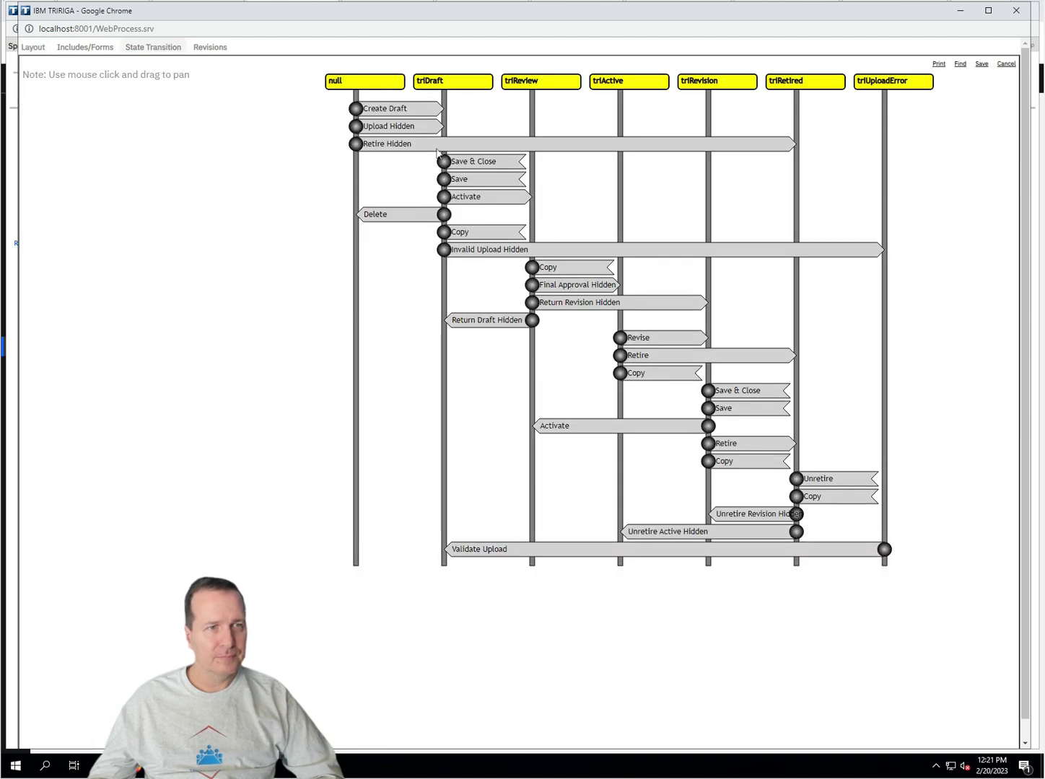
click(370, 125)
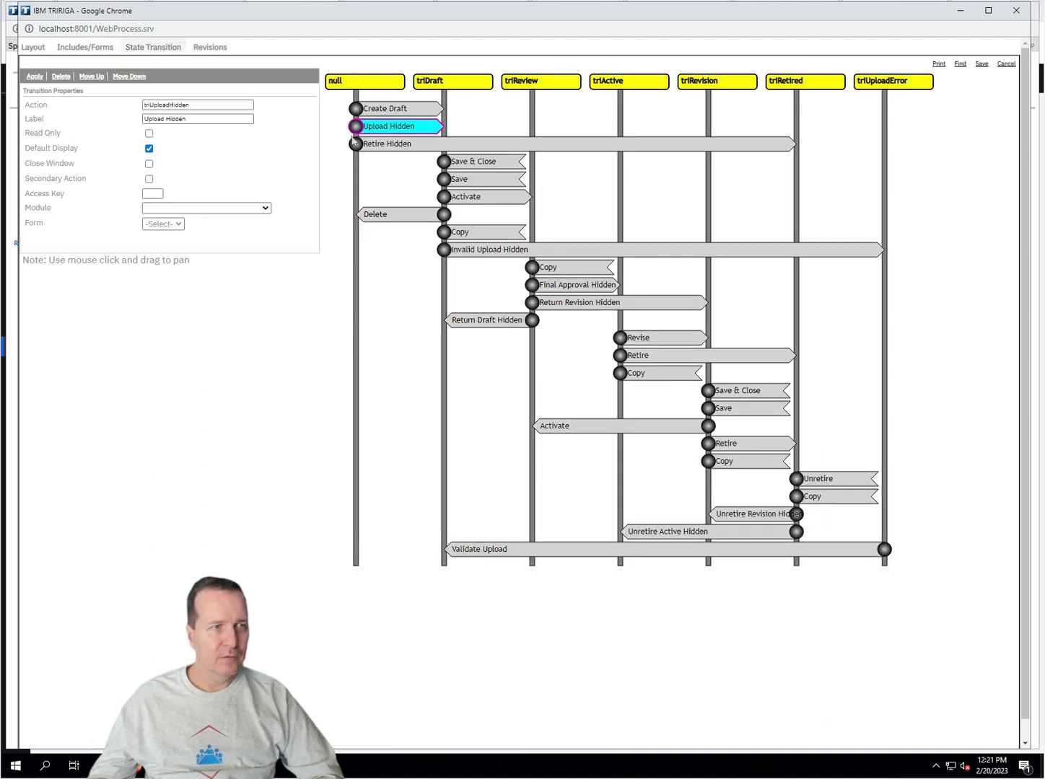
Step: Turn off Default Display for Upload Hidden, Retire Hidden and Invalid Upload Hidden
click(150, 149)
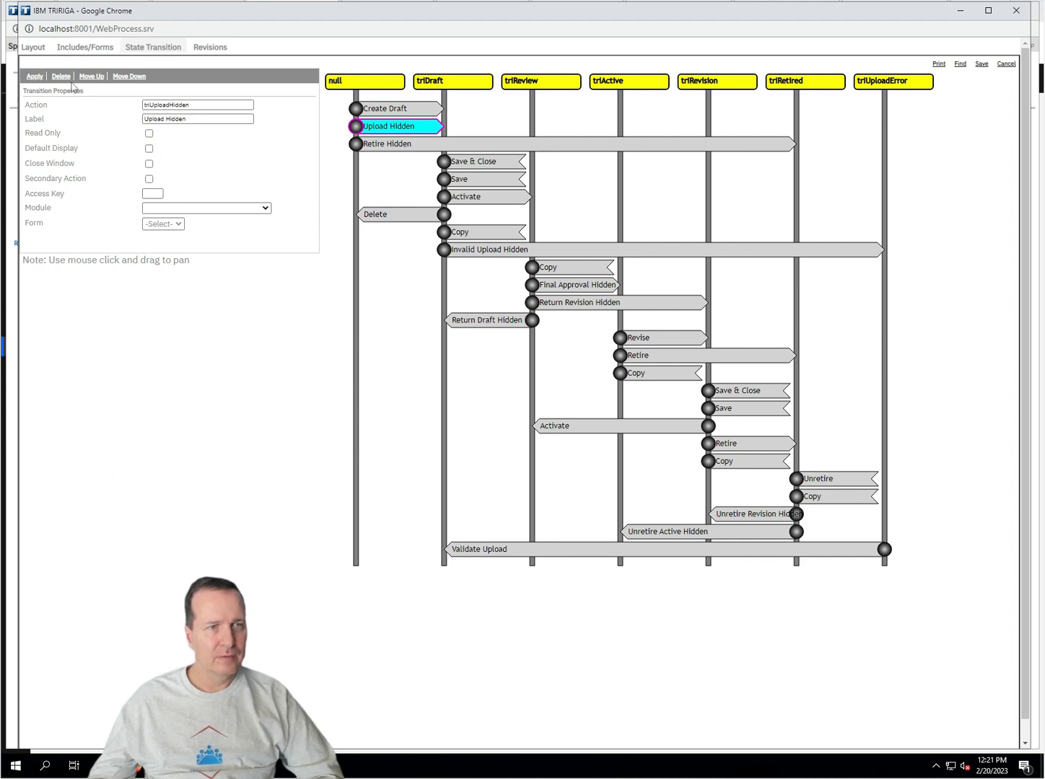
click(383, 144)
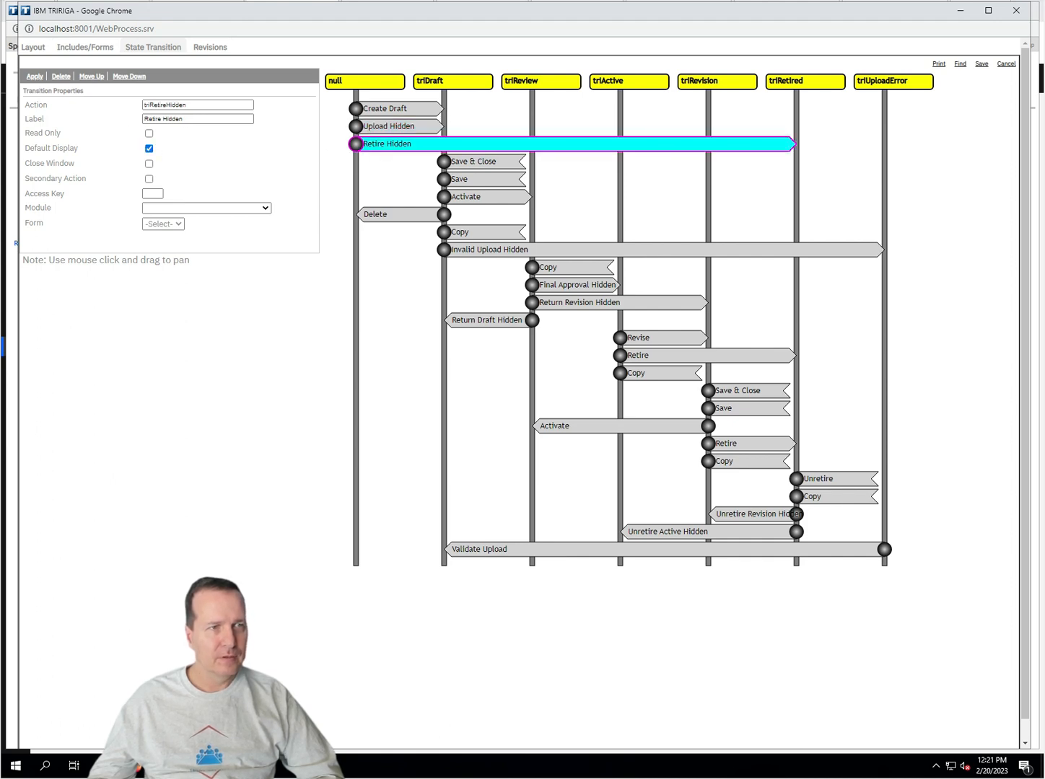
click(150, 149)
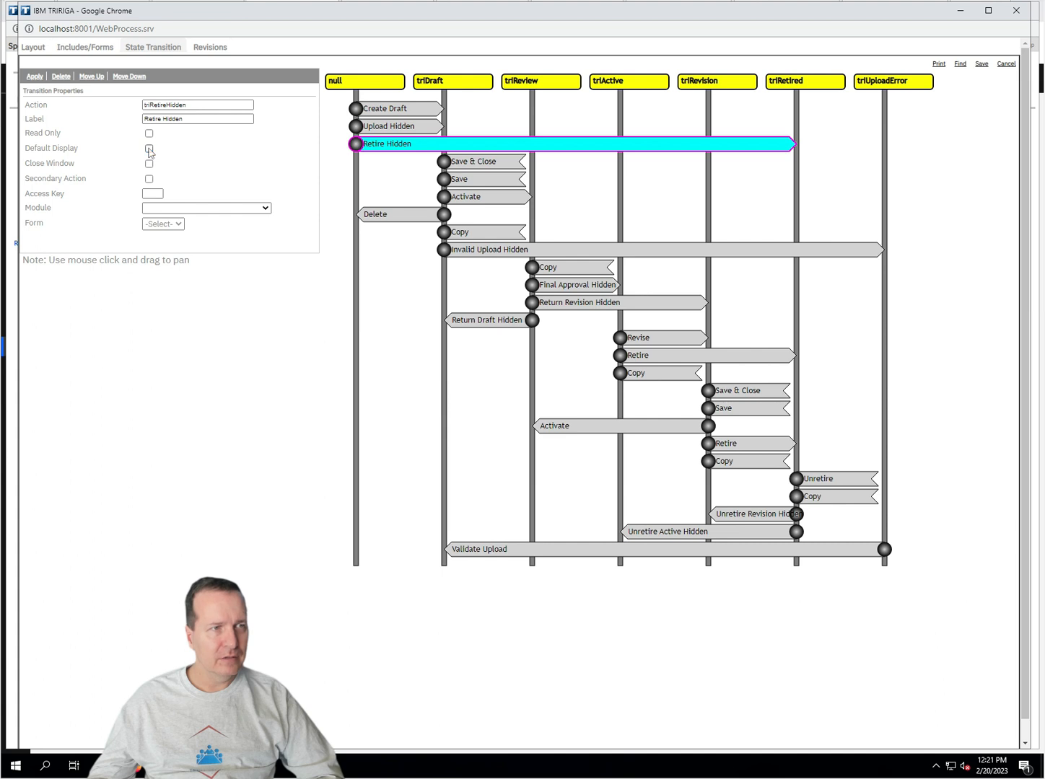
click(34, 77)
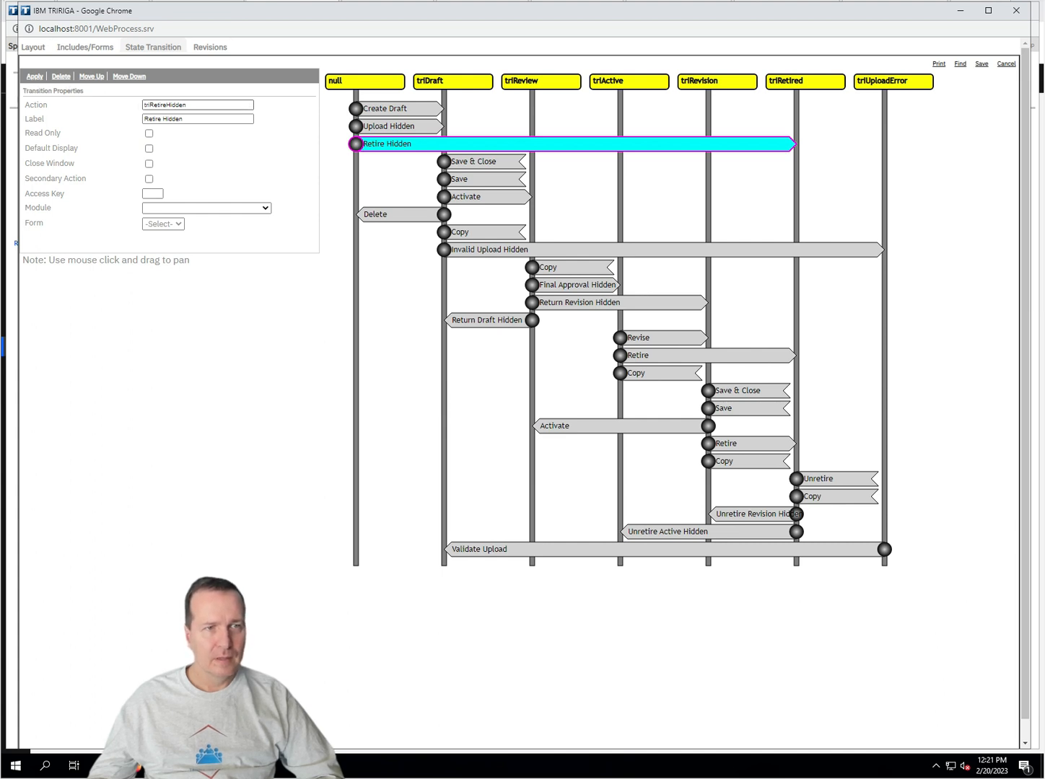
click(475, 252)
click(149, 149)
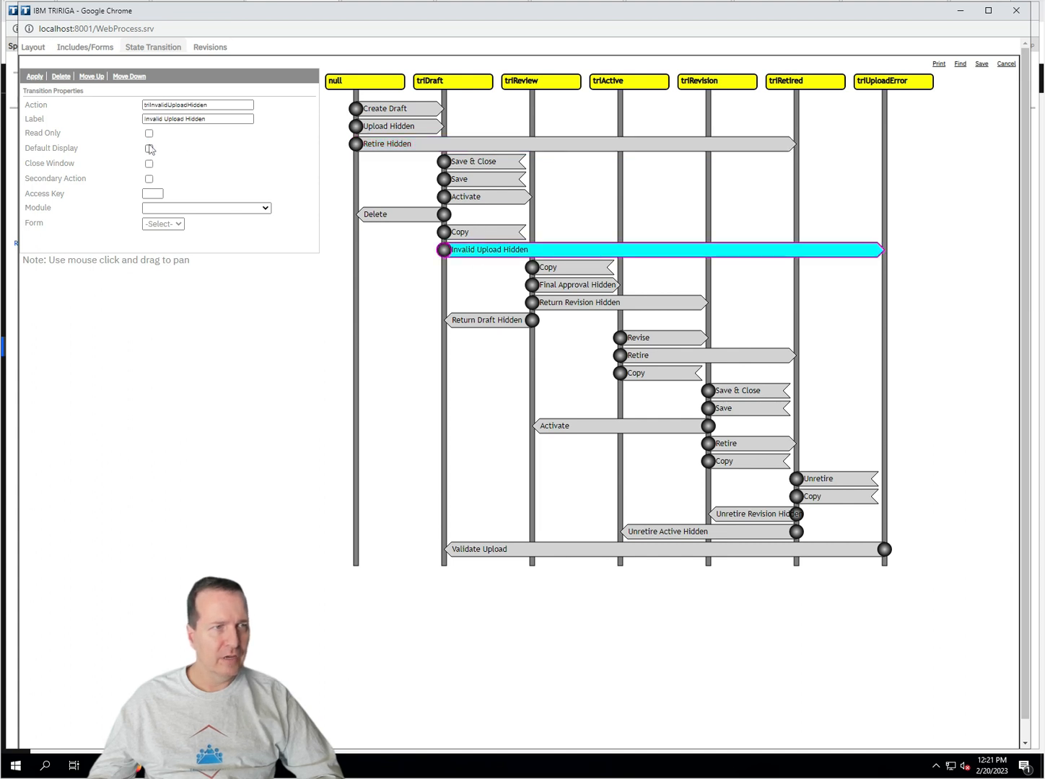
click(28, 78)
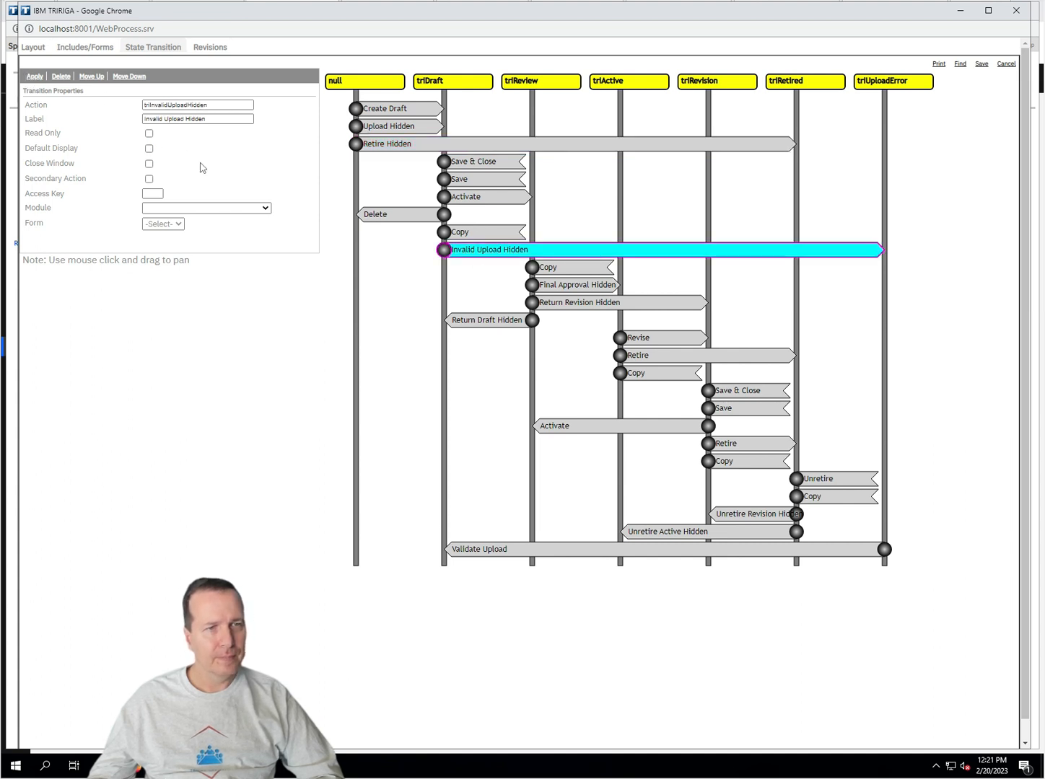
Step: Turn off Default Display for Final Approval Hidden, Return Revision Hidden and Return Draft Hidden
click(570, 284)
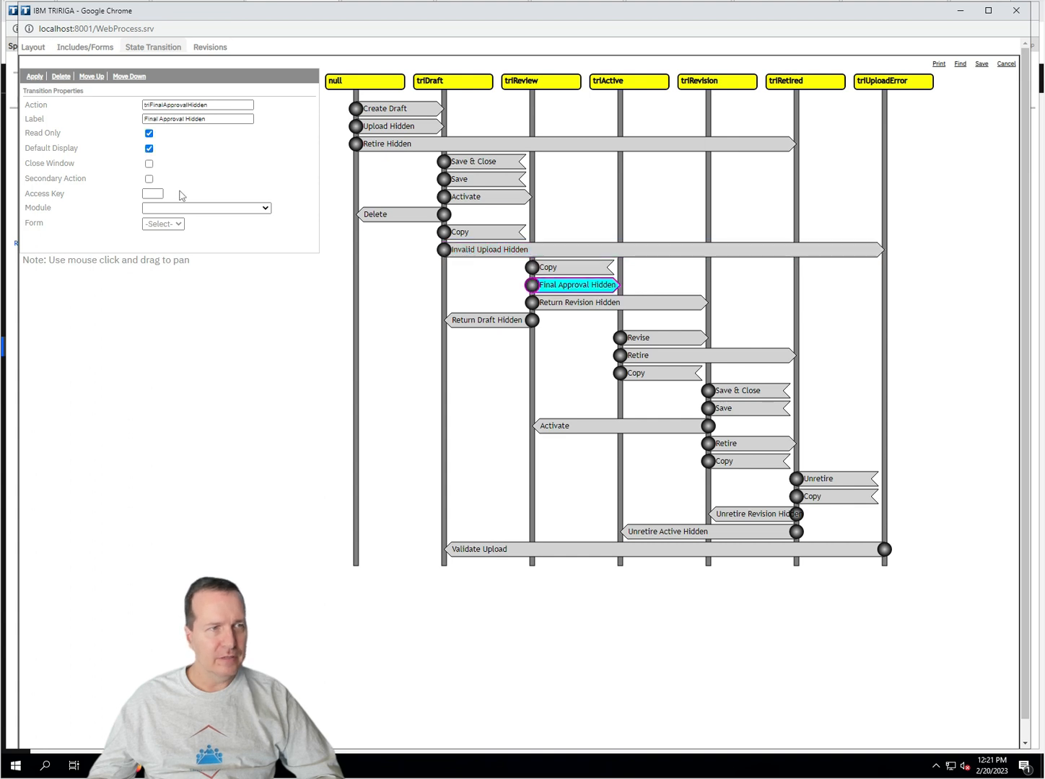
click(150, 149)
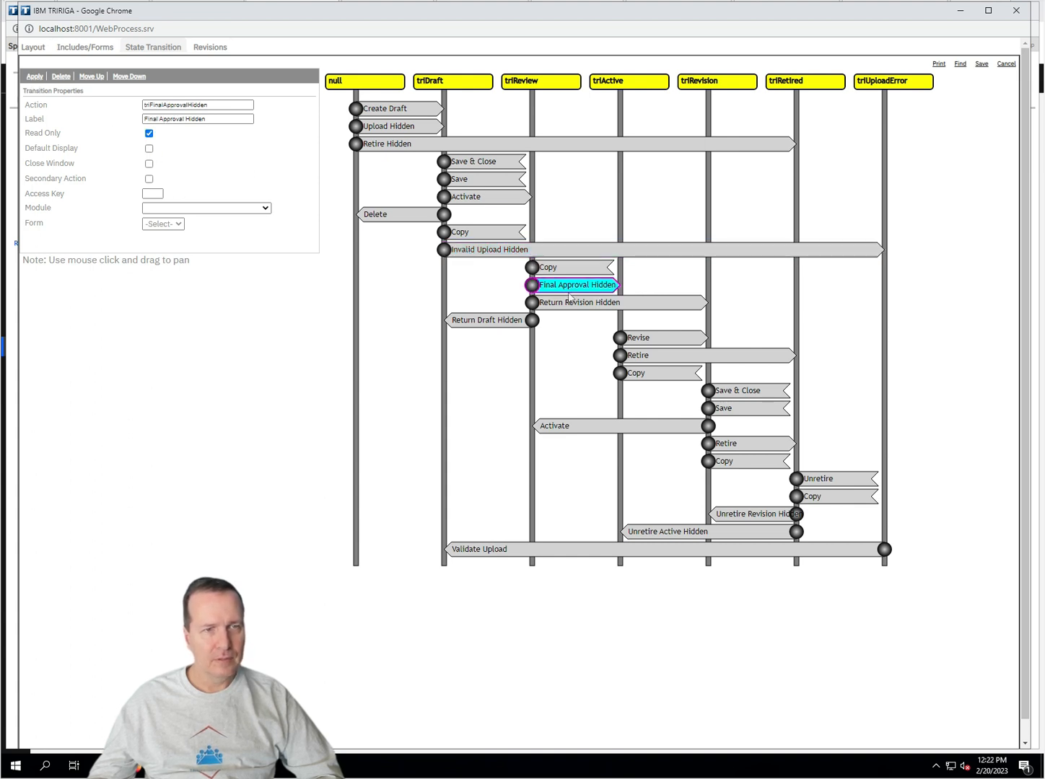
click(563, 304)
click(150, 148)
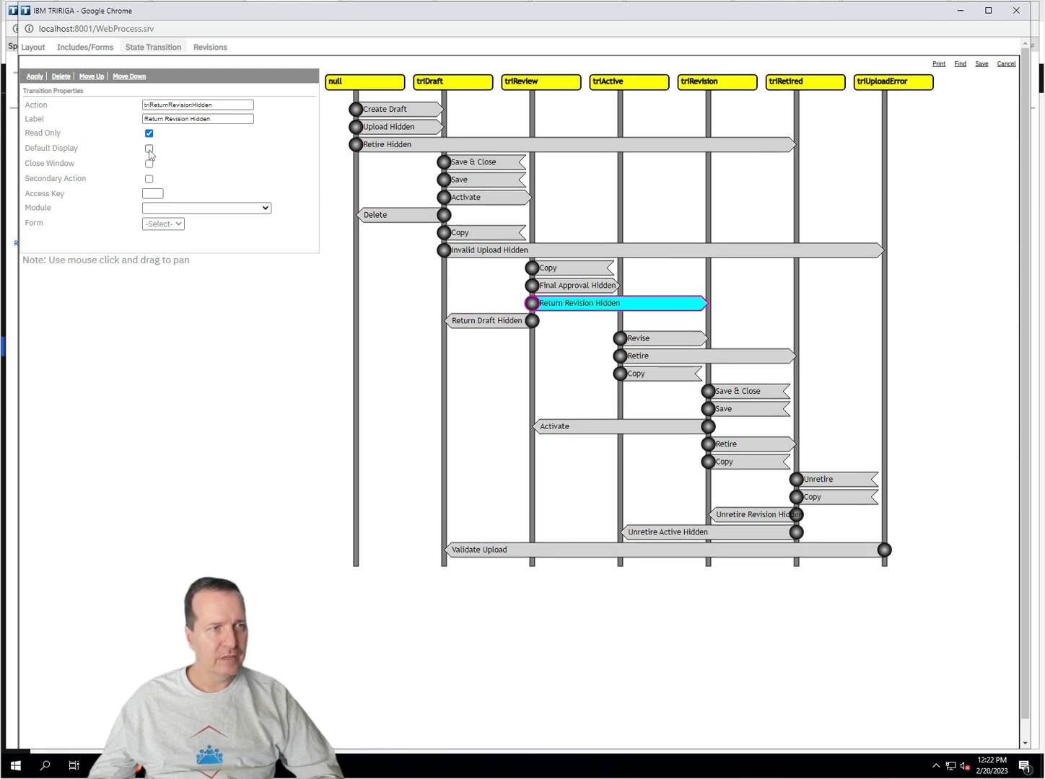
click(34, 77)
click(473, 320)
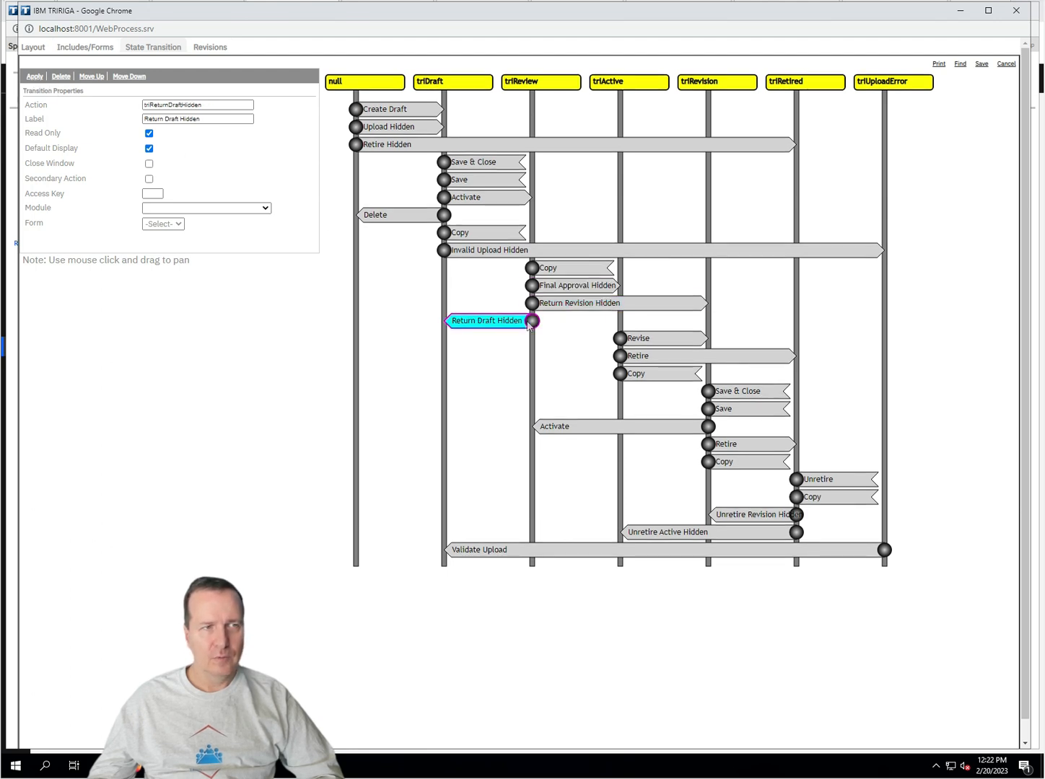
click(150, 149)
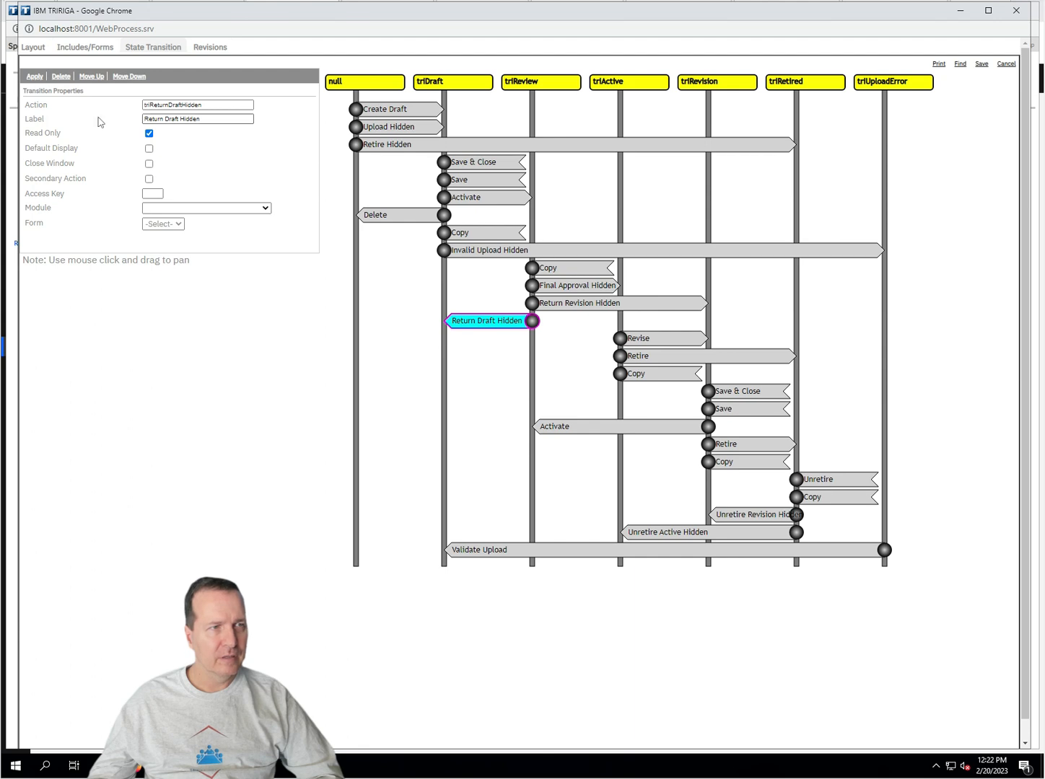
click(34, 76)
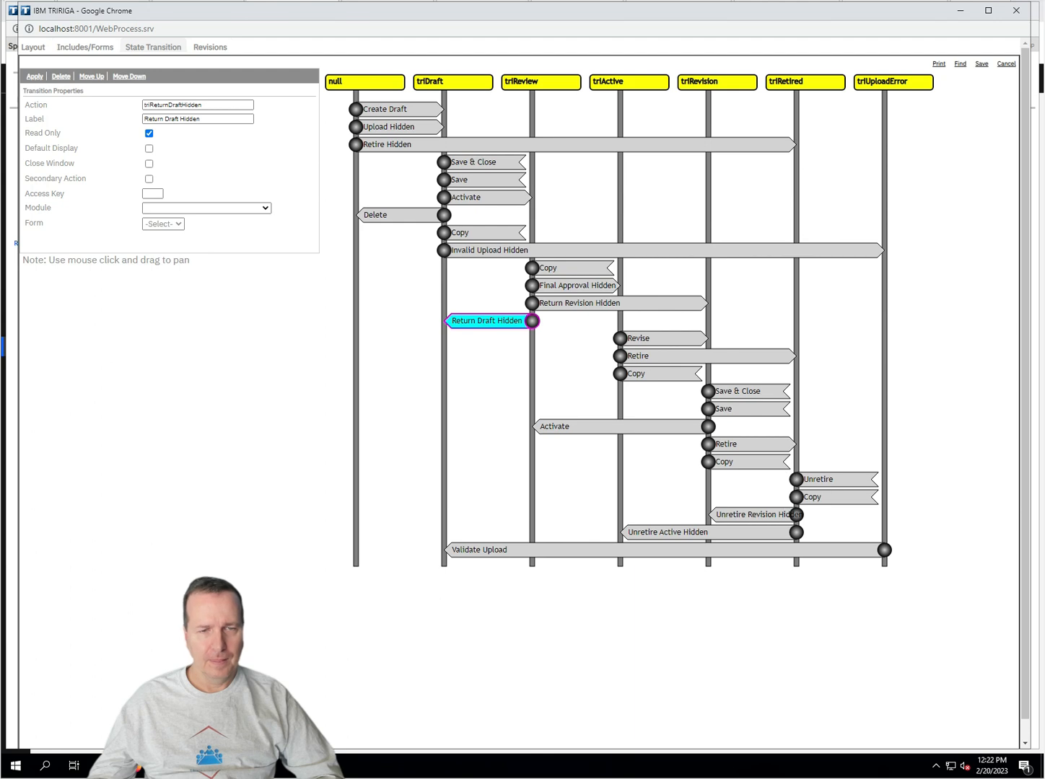
Step: Turn off Default Display for Unretire Revision Hidden and Unretire Active Hidden
click(794, 515)
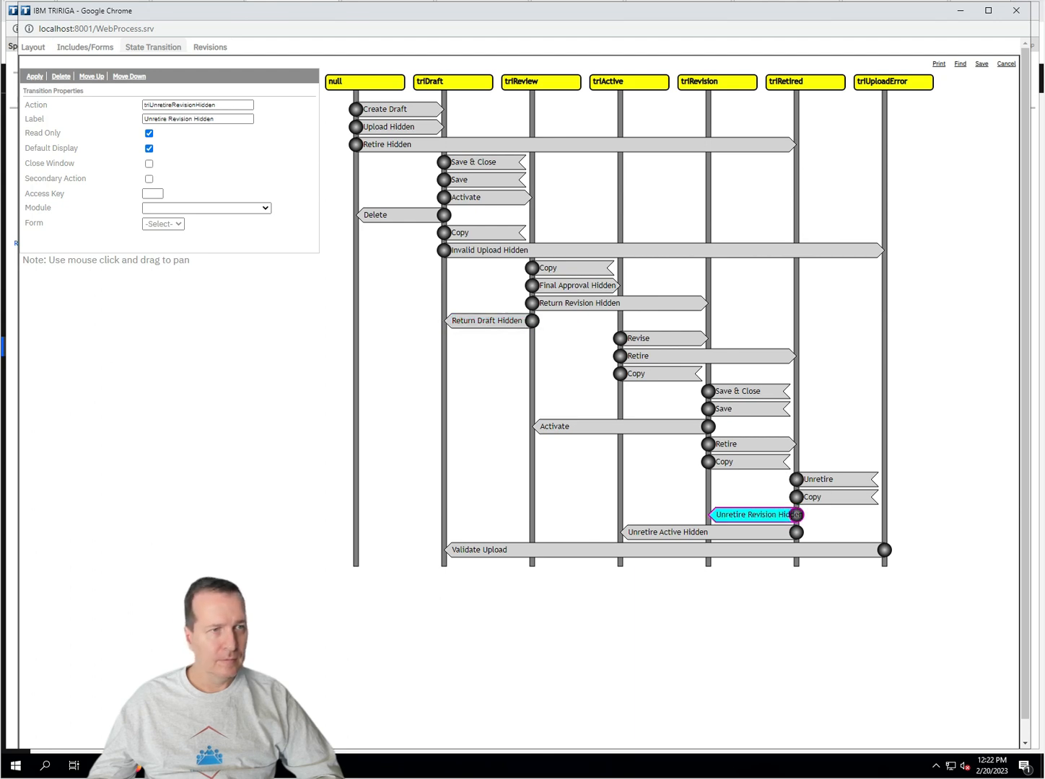
click(150, 149)
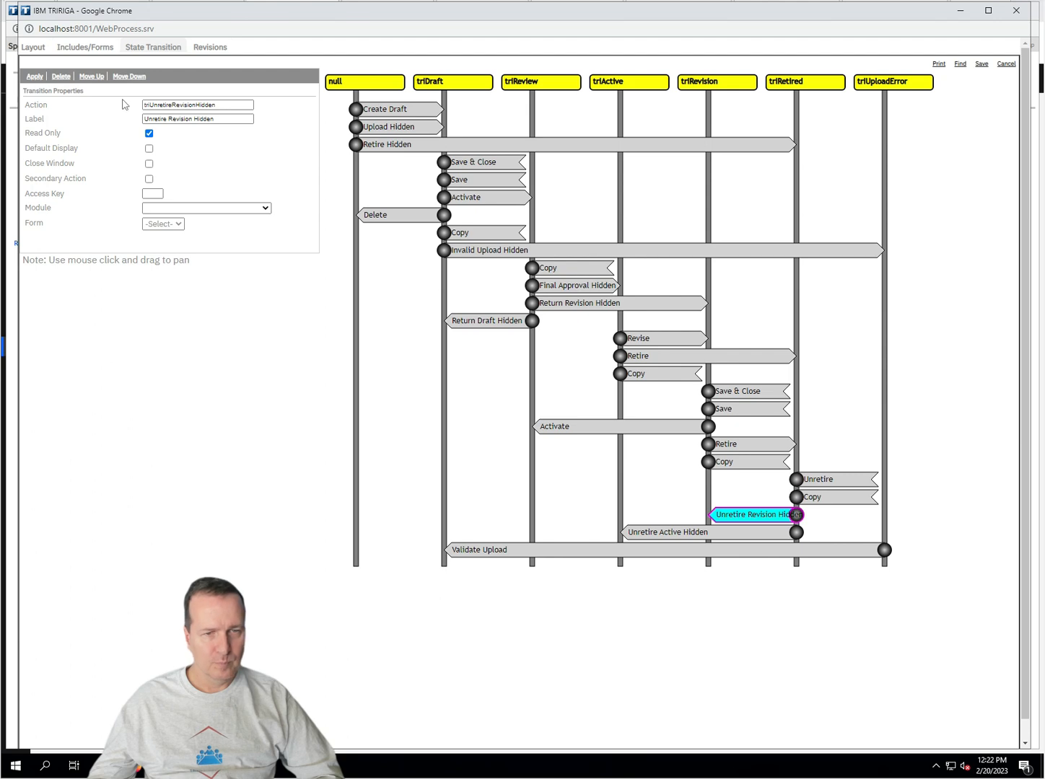
click(762, 535)
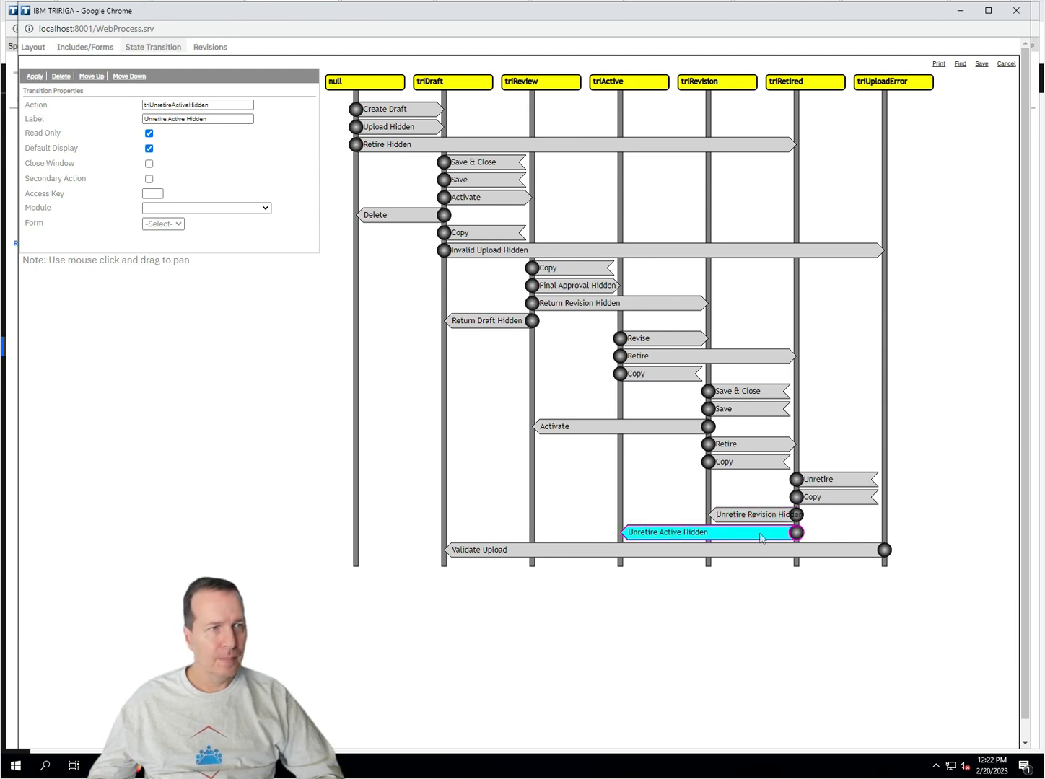
click(149, 147)
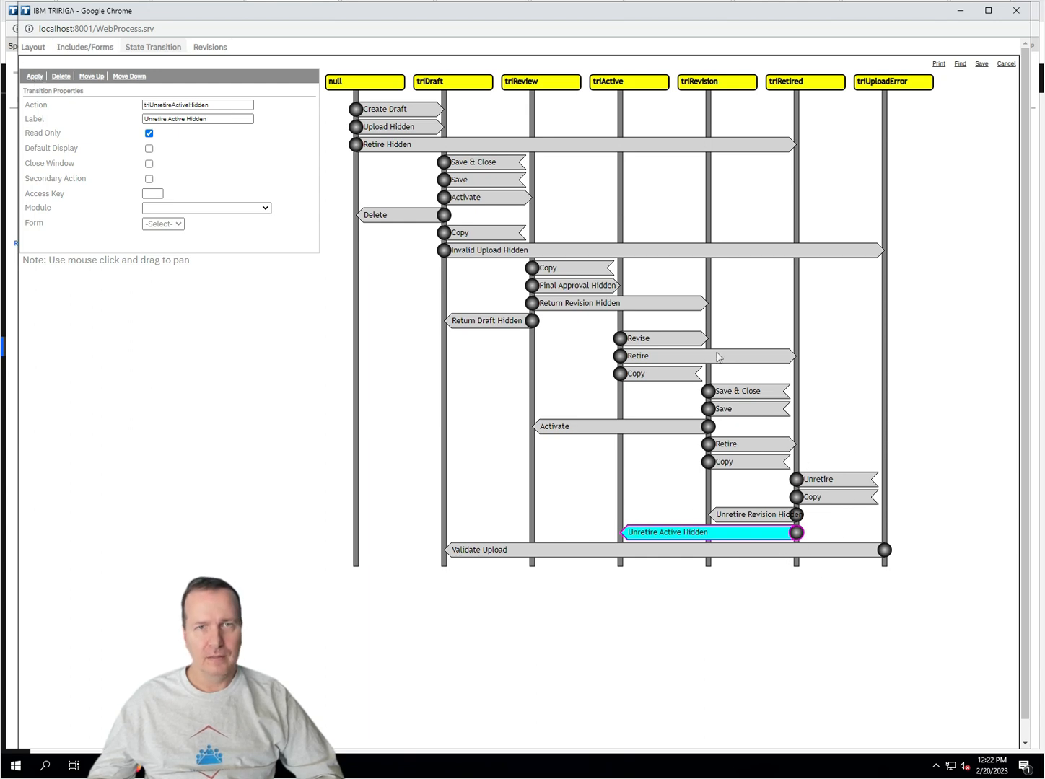
Step: Save the transitions, verify five hidden ones no longer display by default, and publish cstSports from Layout
click(981, 64)
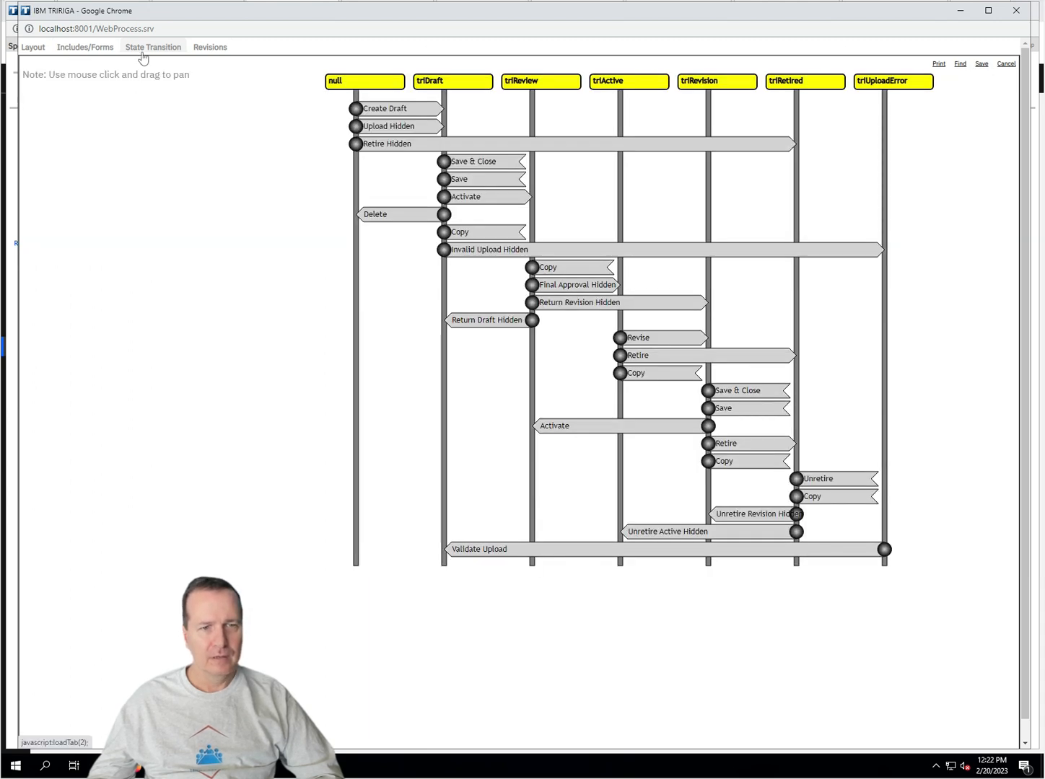
click(668, 531)
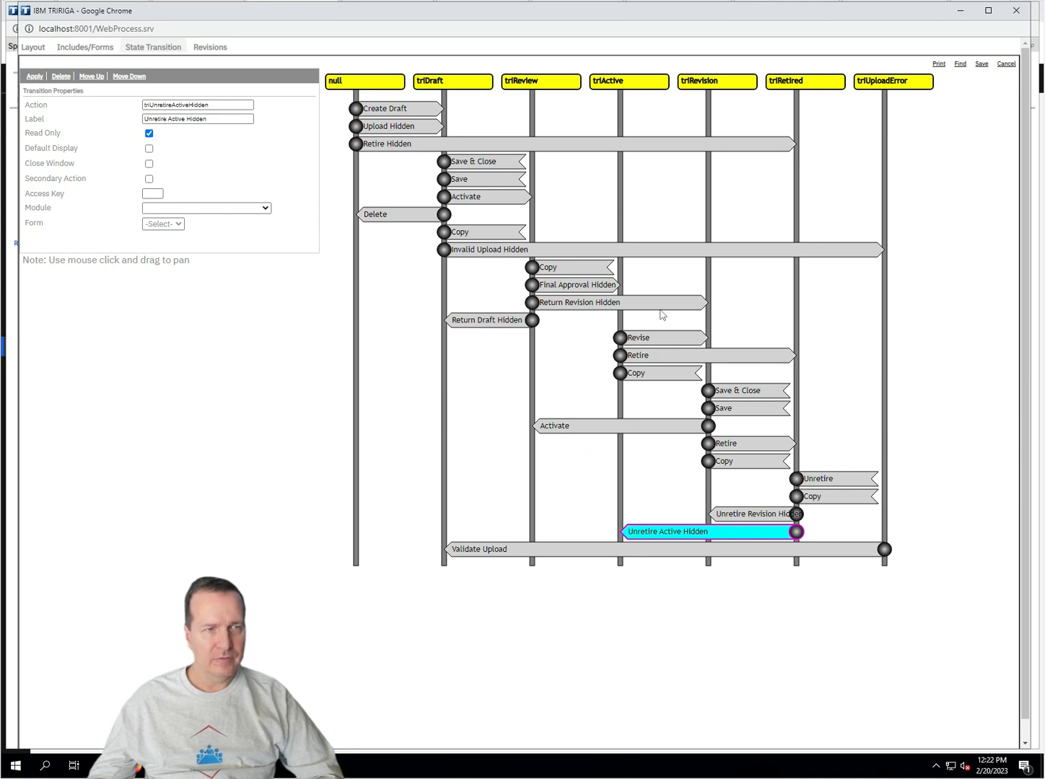
click(621, 303)
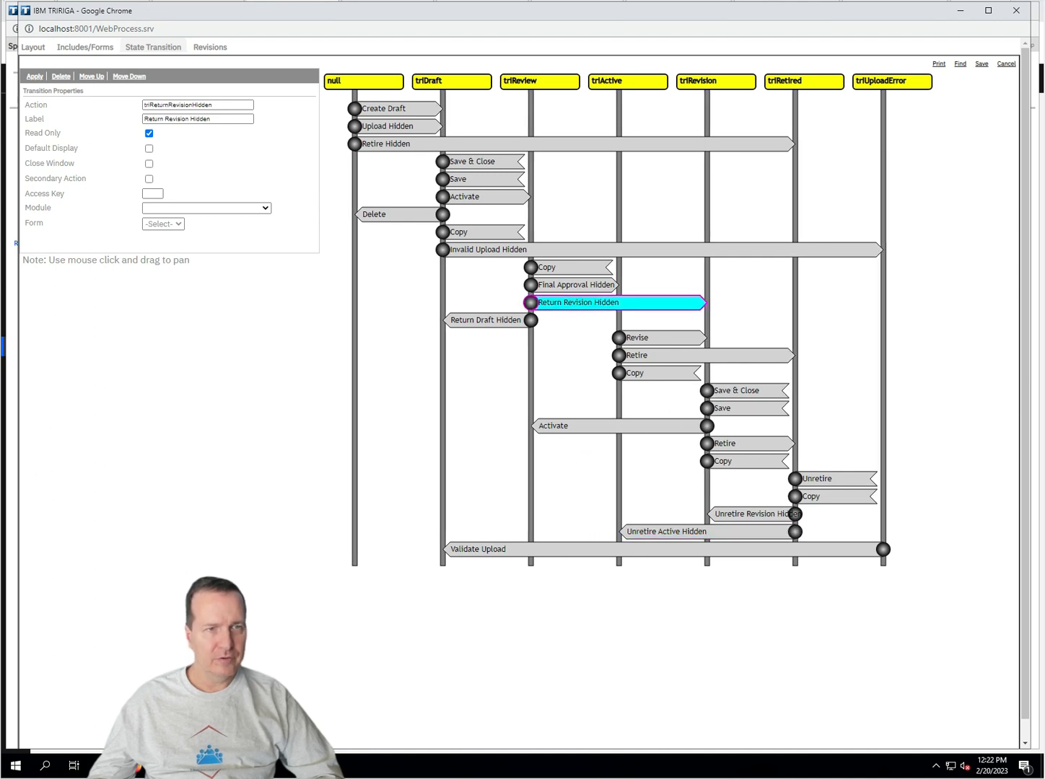
click(498, 319)
click(399, 142)
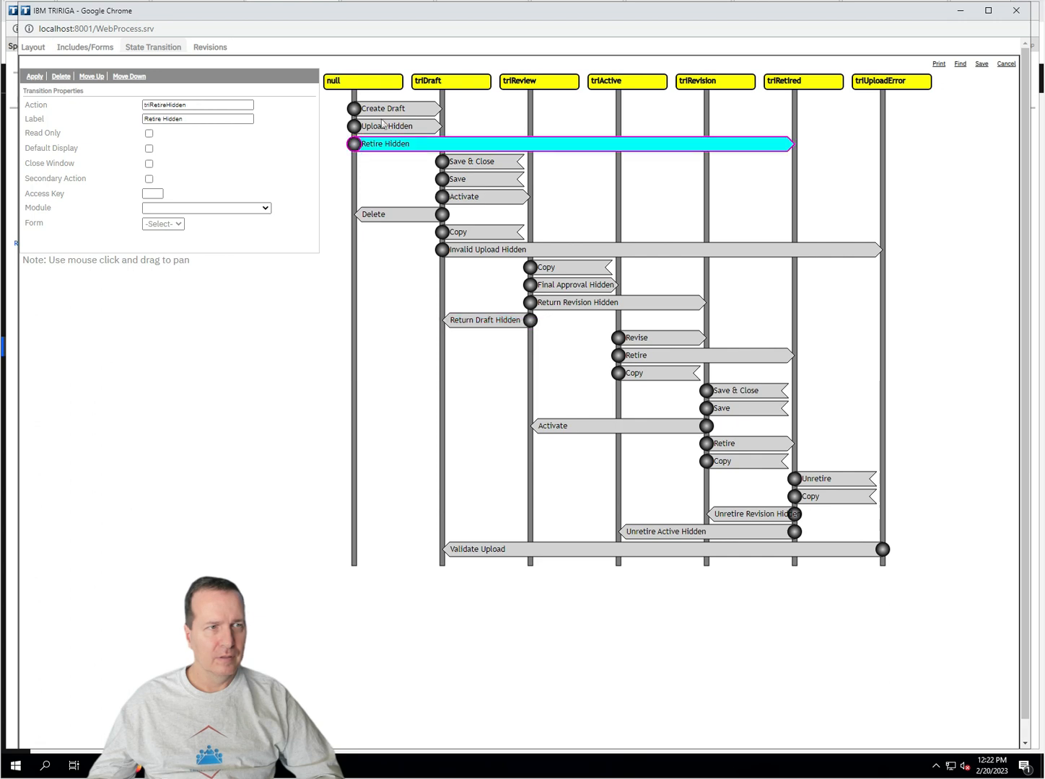
click(393, 126)
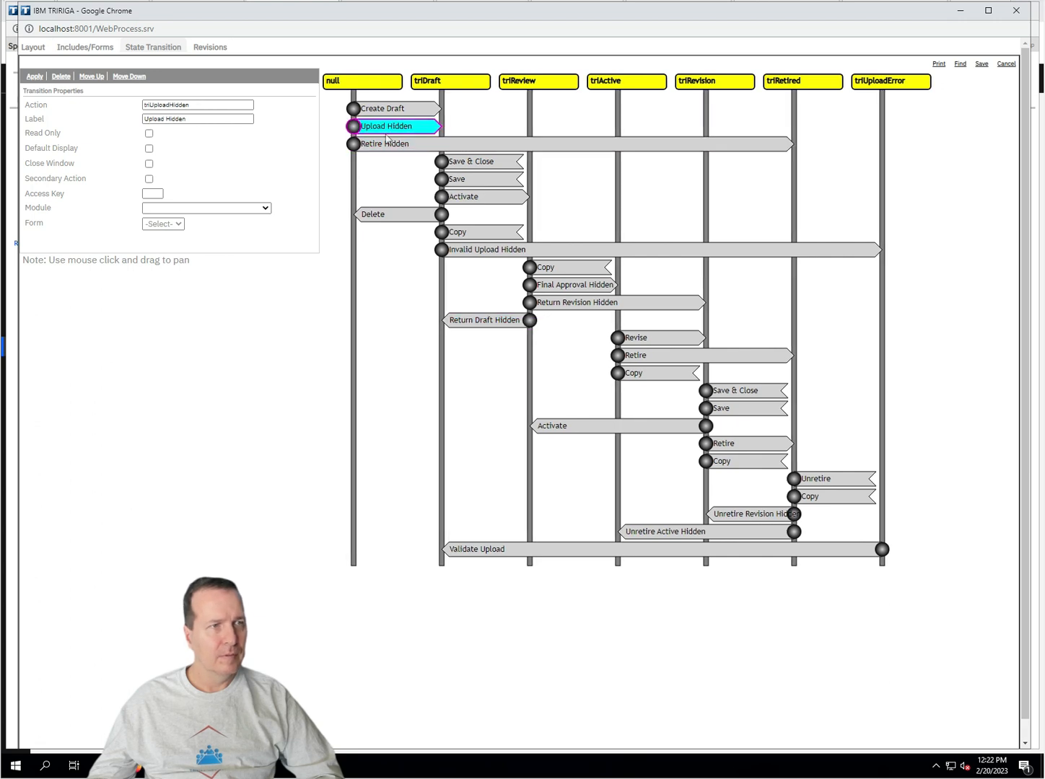
click(32, 47)
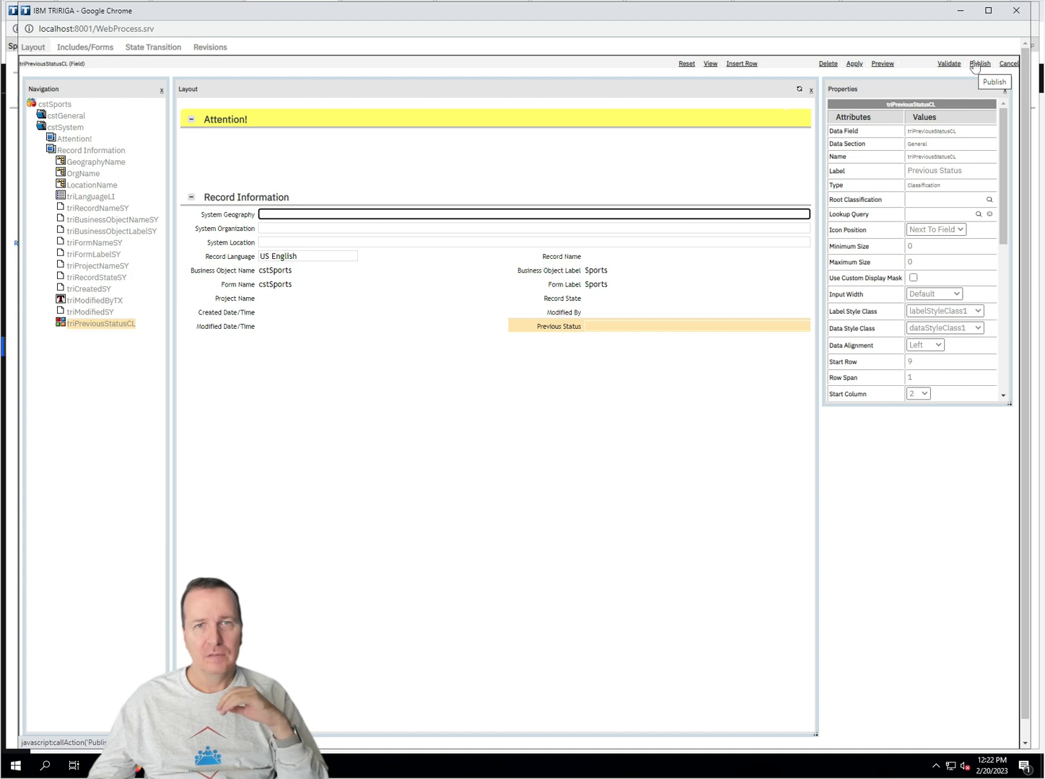
click(979, 64)
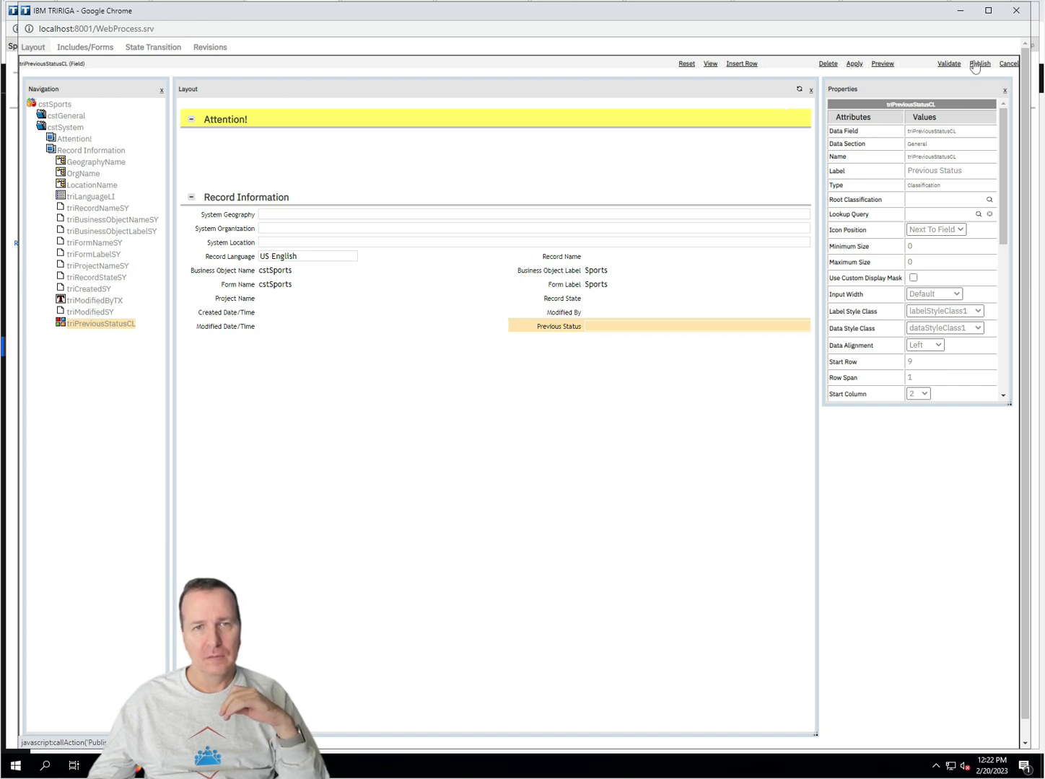